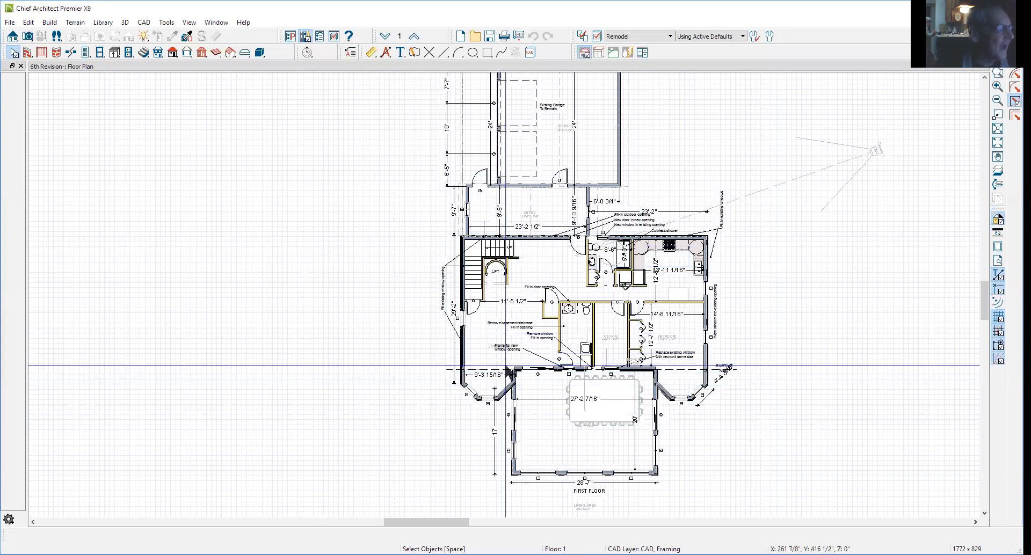
Try to shift the dashed line dividing existing from new construction upward, away from the outer face of the bedroom wall
scroll(513, 379, up, 1)
scroll(515, 382, up, 1)
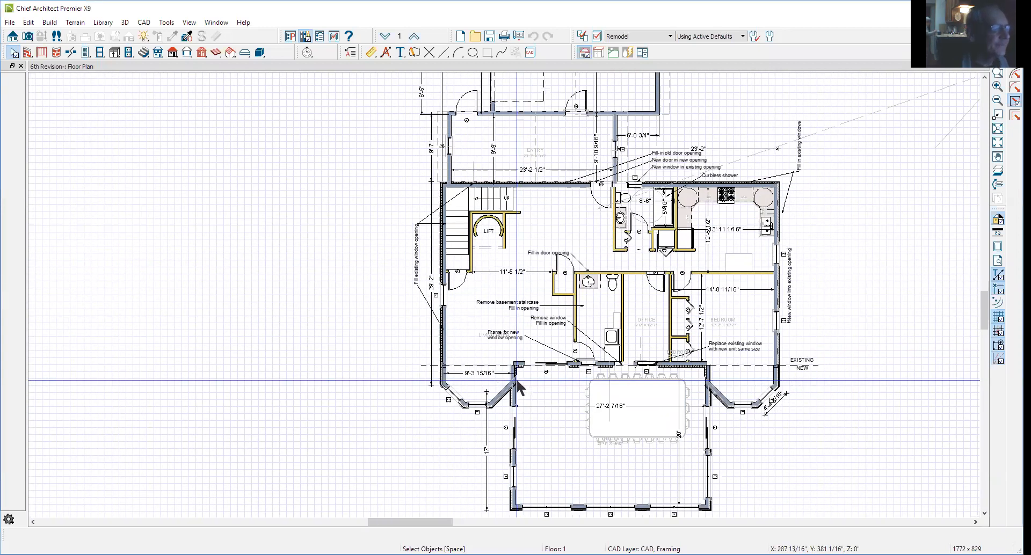
scroll(709, 383, up, 3)
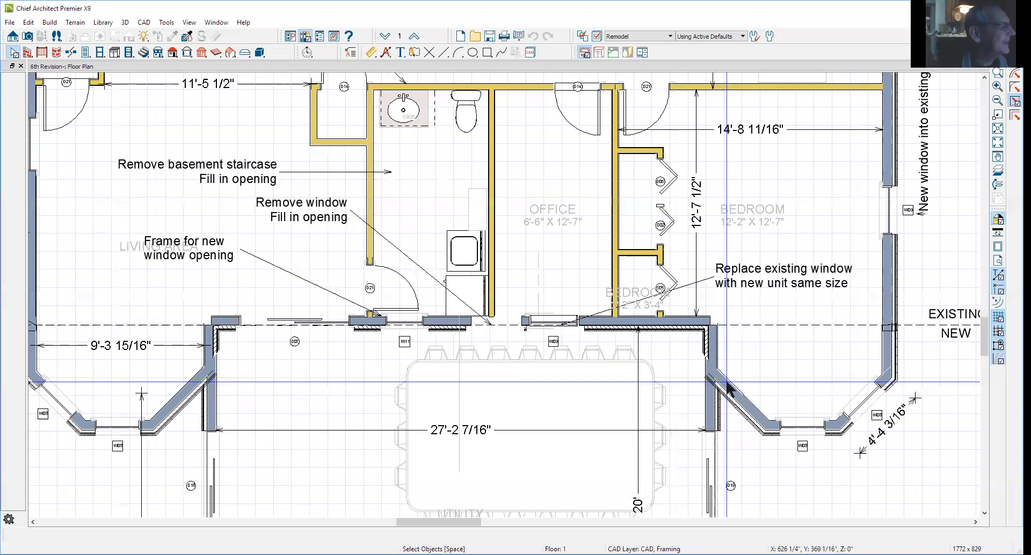
scroll(726, 381, up, 4)
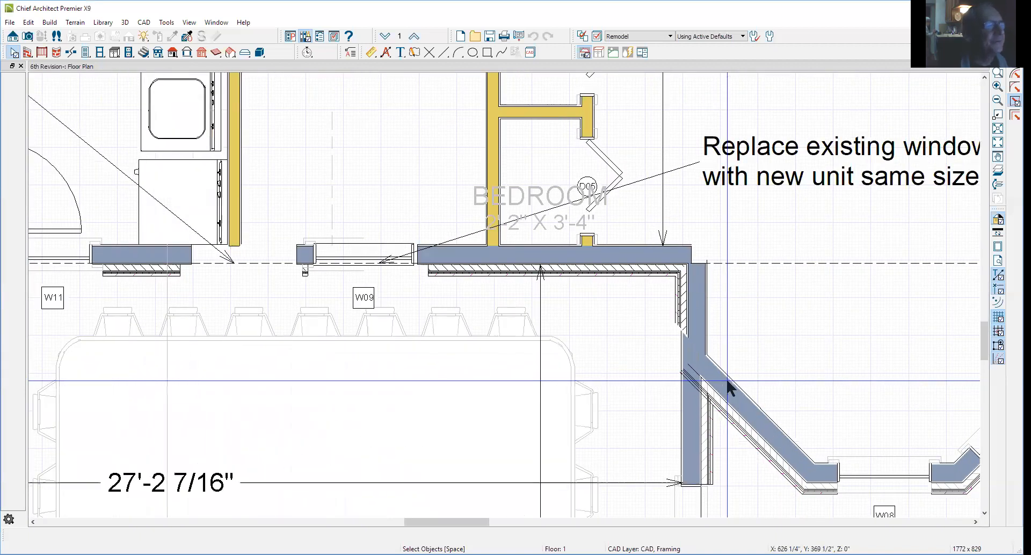
scroll(723, 344, up, 1)
click(734, 256)
drag(734, 256, 735, 235)
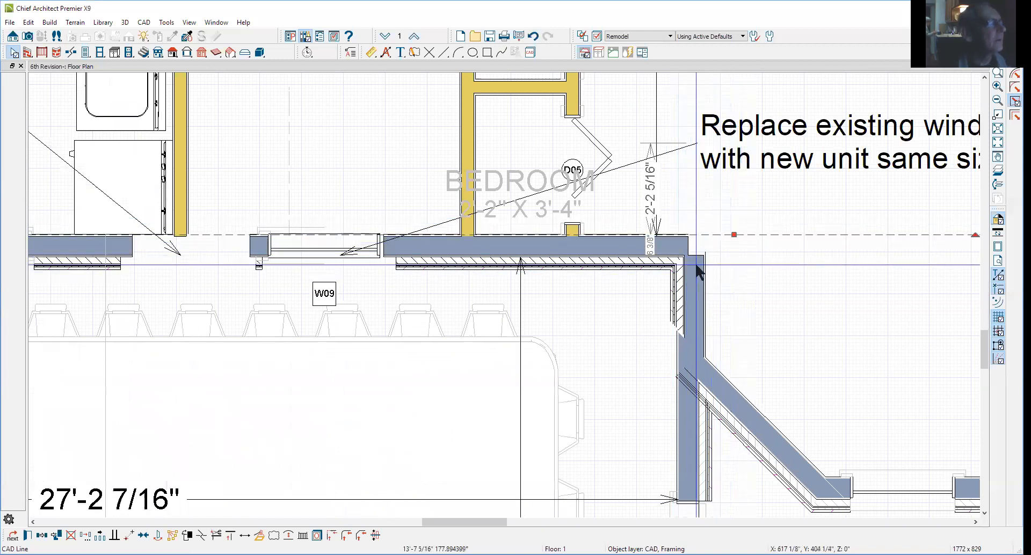
scroll(697, 271, down, 1)
drag(722, 245, 720, 232)
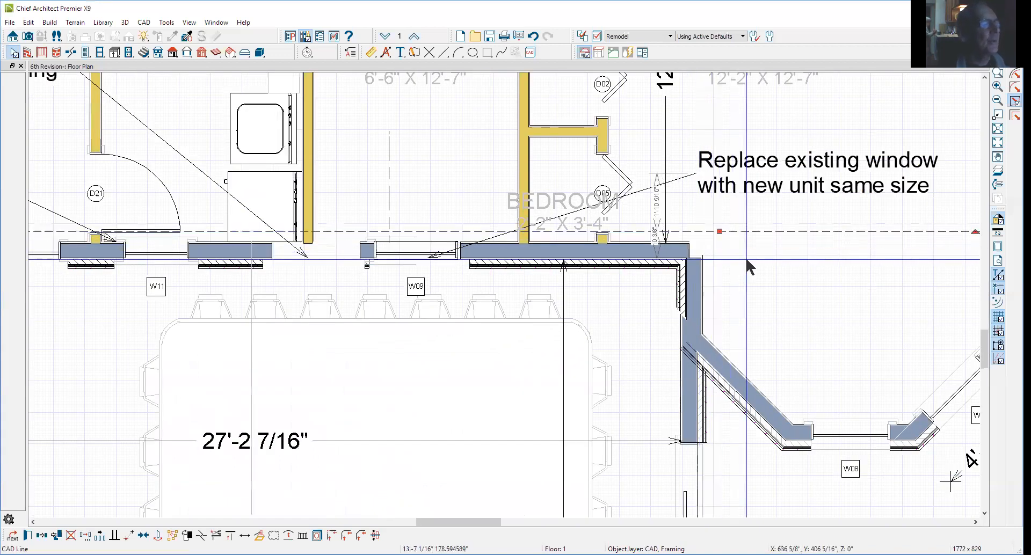
Look into the dashed line's specification, leave it without changes, and undo the line's moves
scroll(739, 262, down, 2)
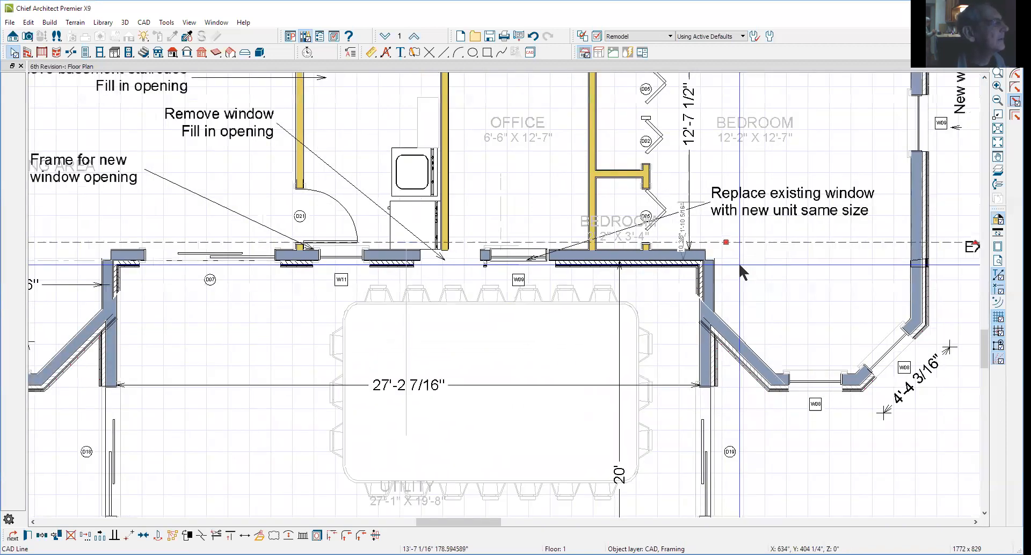
scroll(739, 262, down, 4)
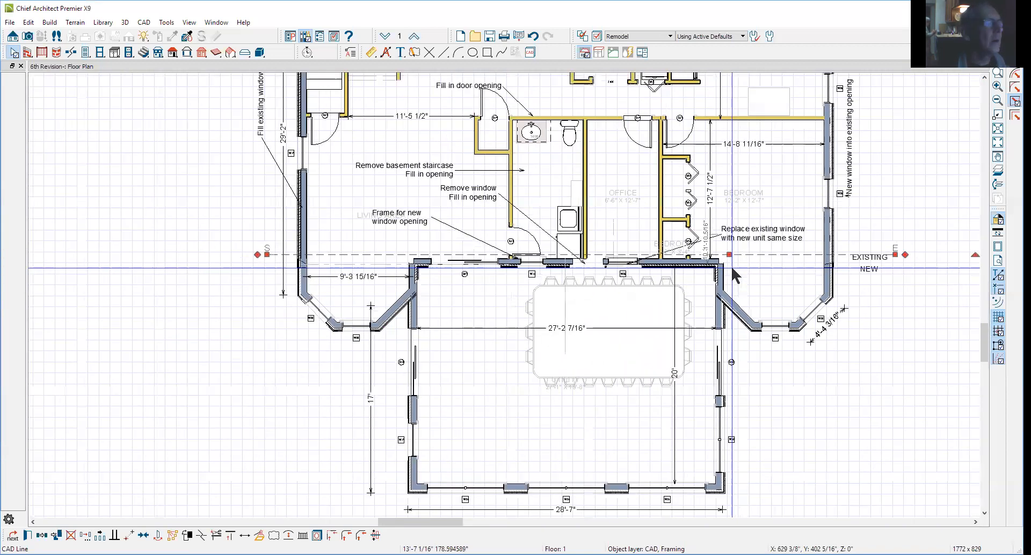
scroll(768, 273, up, 1)
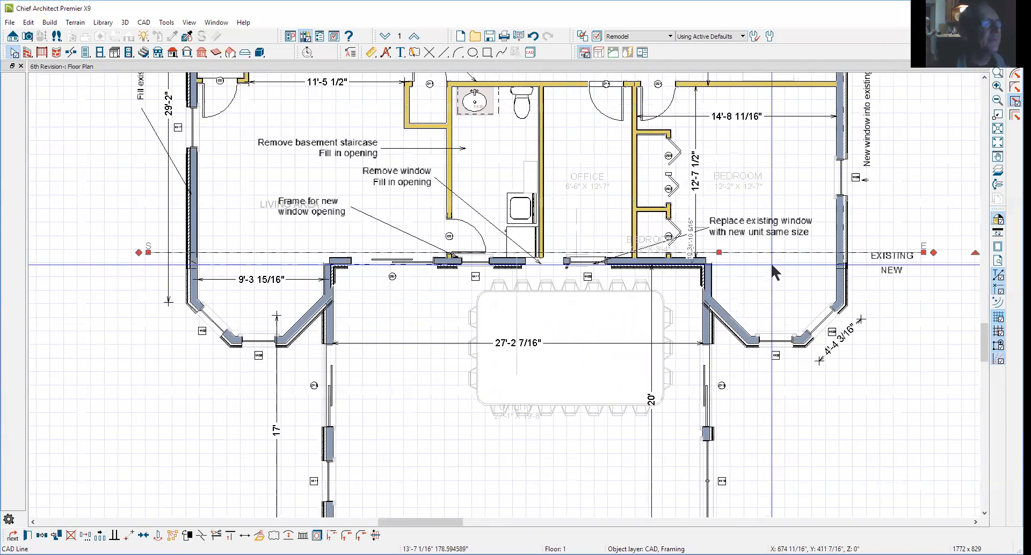
scroll(770, 261, up, 1)
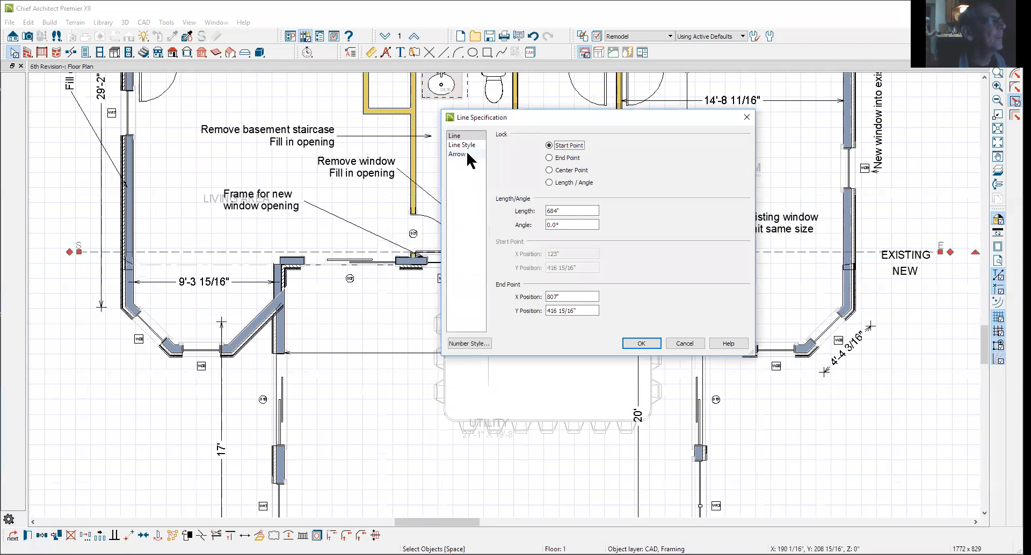
click(685, 343)
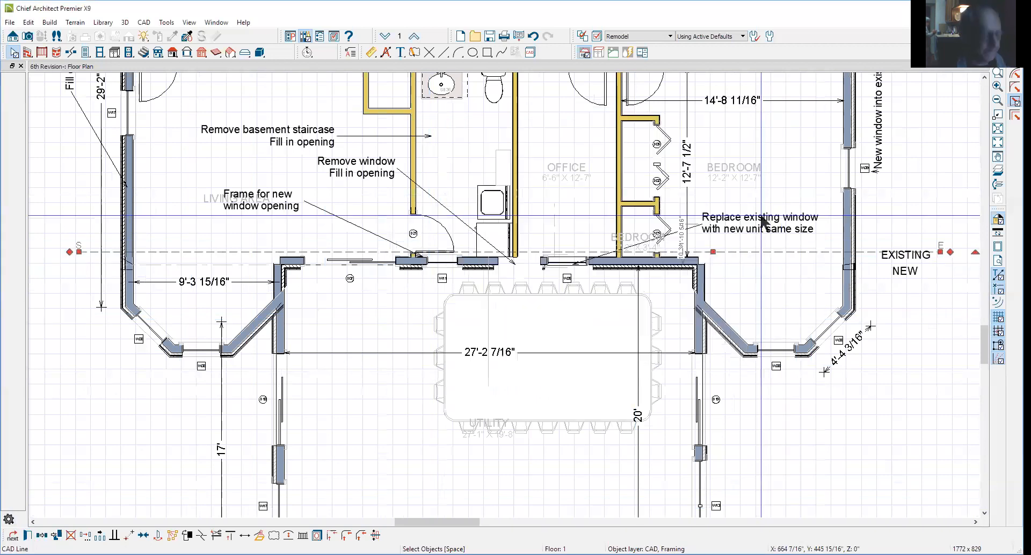
key(ctrl+z)
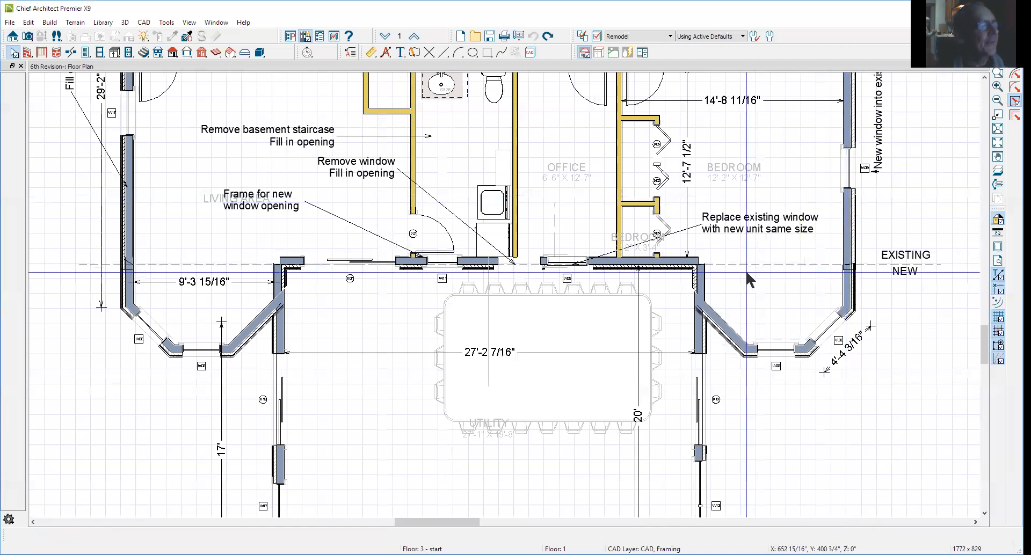
Try to adjust the ends of the bedroom's lower wall and the short vertical wall at their shared corner
scroll(714, 269, up, 5)
scroll(713, 270, up, 3)
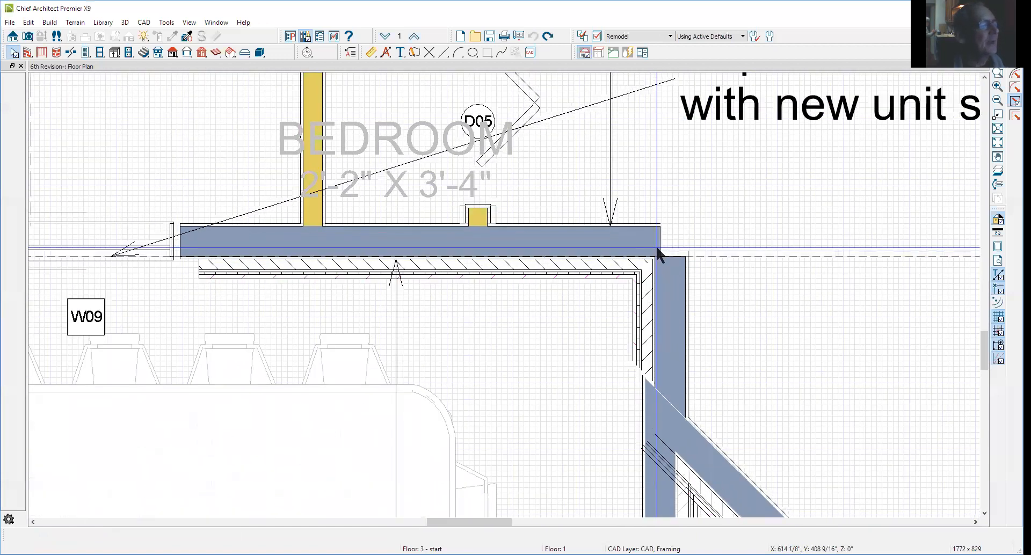
click(647, 247)
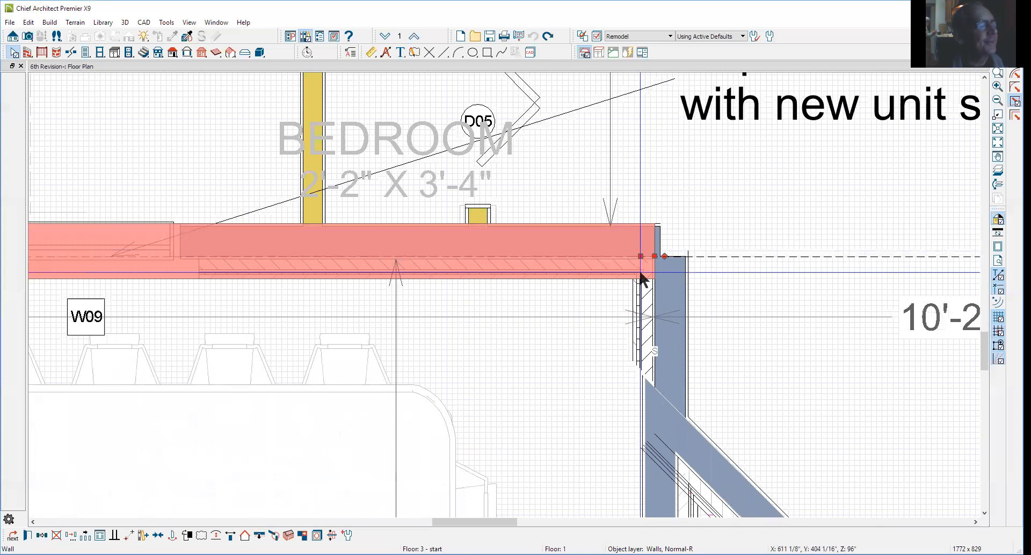
mouse_move(654, 256)
mouse_down()
mouse_move(704, 255)
mouse_move(661, 256)
mouse_up()
click(685, 270)
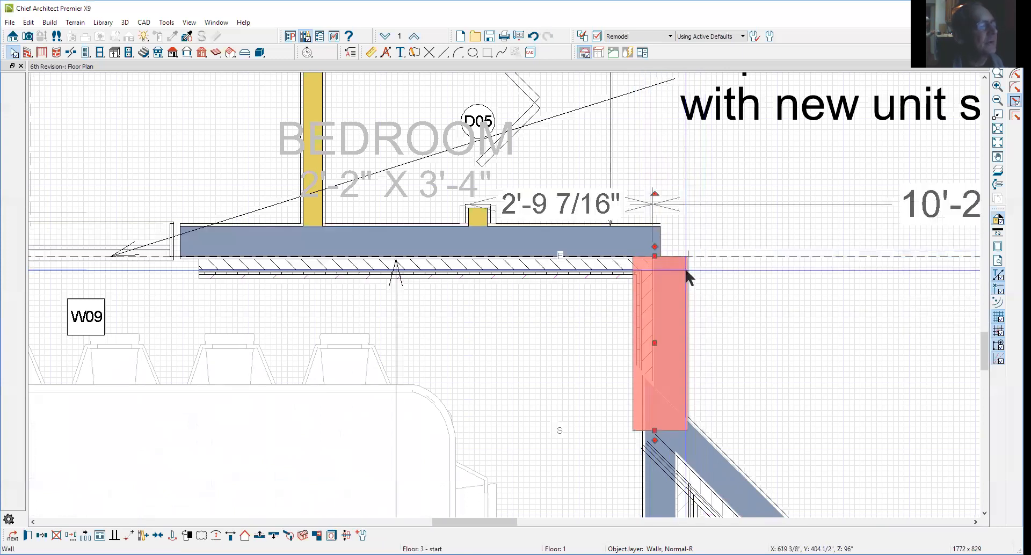
mouse_move(655, 257)
mouse_down()
mouse_move(657, 201)
mouse_move(655, 256)
mouse_up()
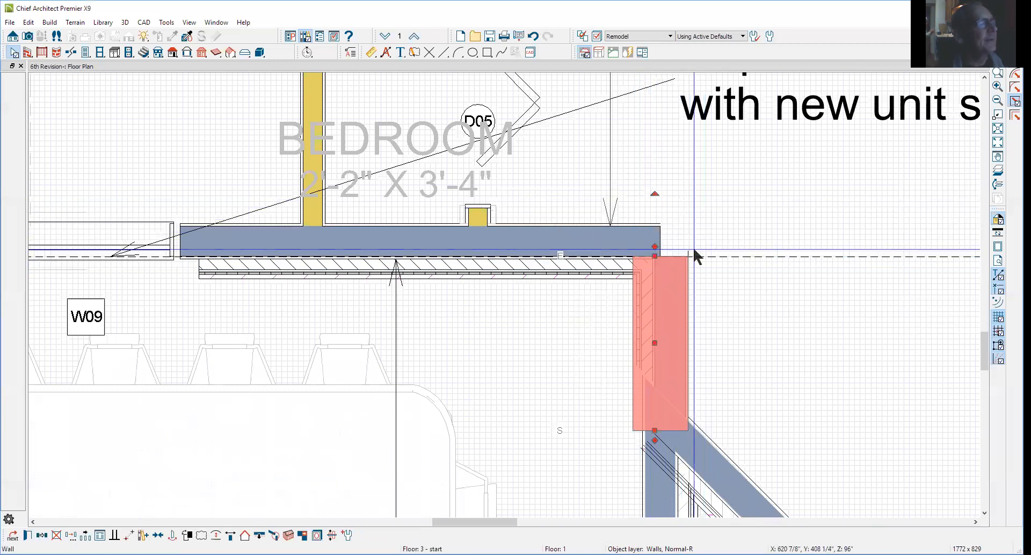
click(655, 257)
click(664, 258)
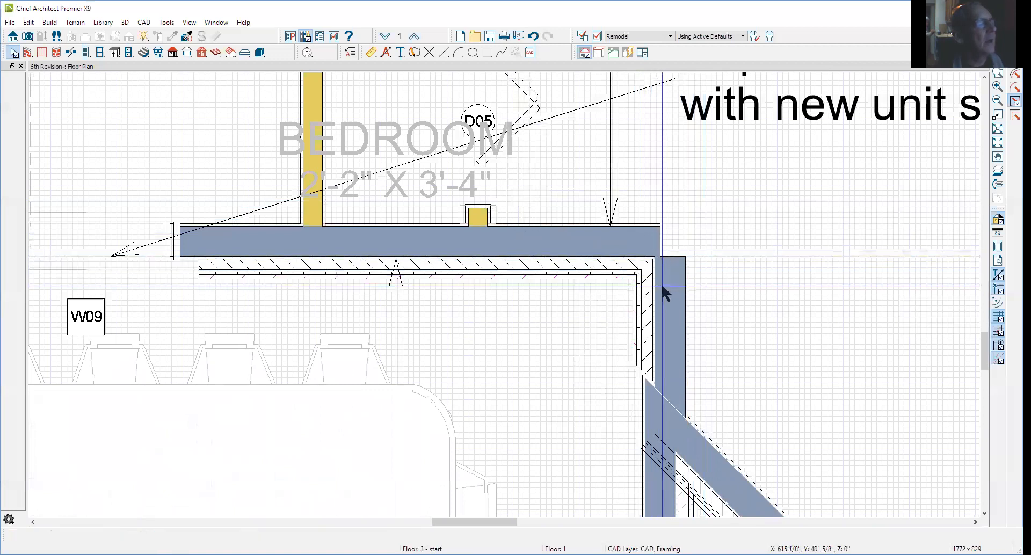
Extend the short vertical wall upward past the bedroom's lower wall to a length of about 4'-3 3/8"
click(664, 274)
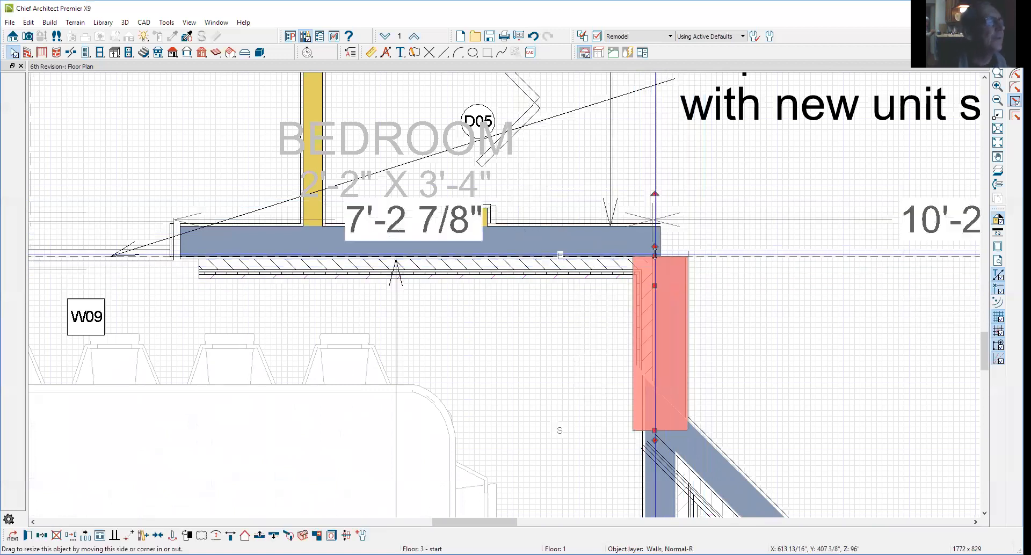
drag(655, 253, 655, 145)
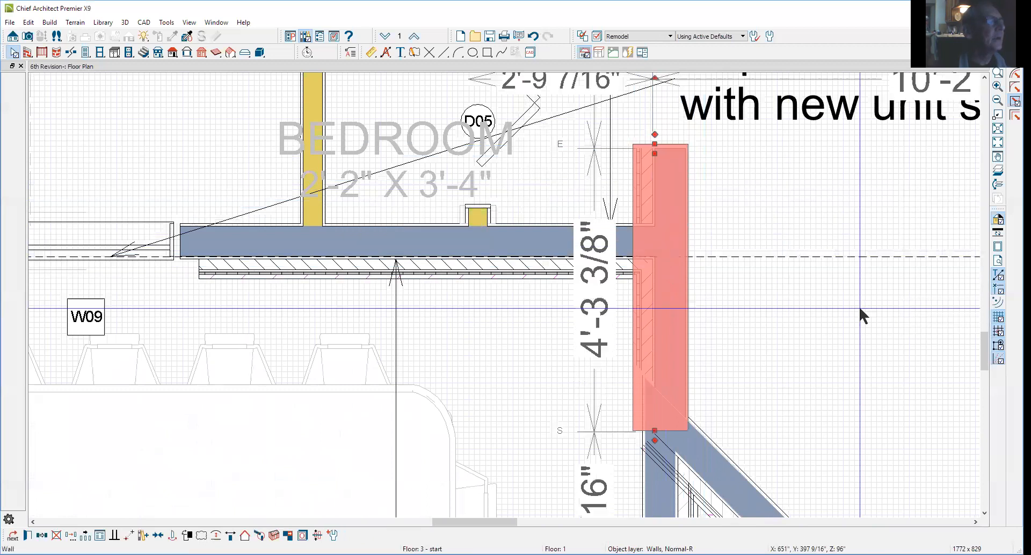
click(860, 308)
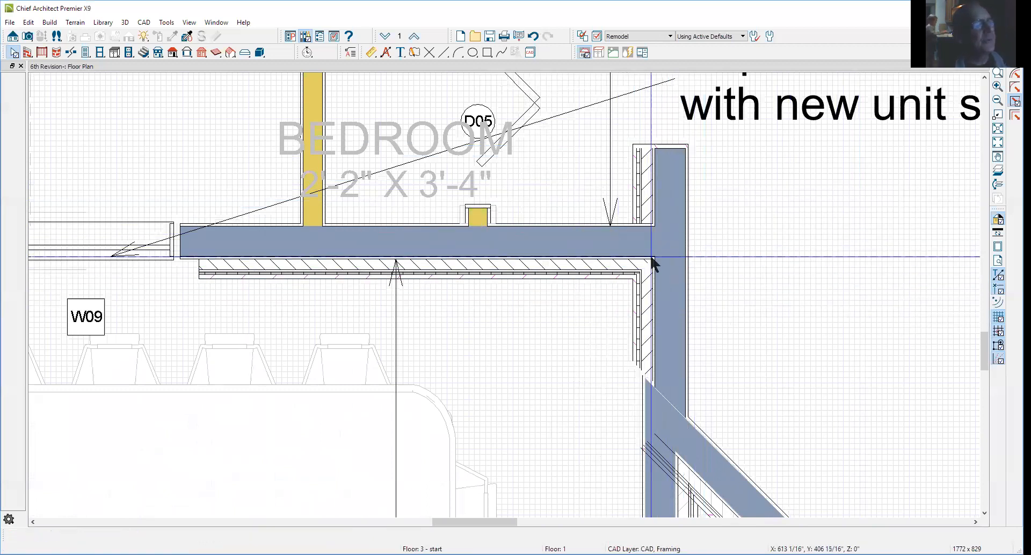
Pull the upper end of the short vertical wall back down to the corner with the bedroom's lower wall
click(663, 154)
drag(663, 151, 655, 255)
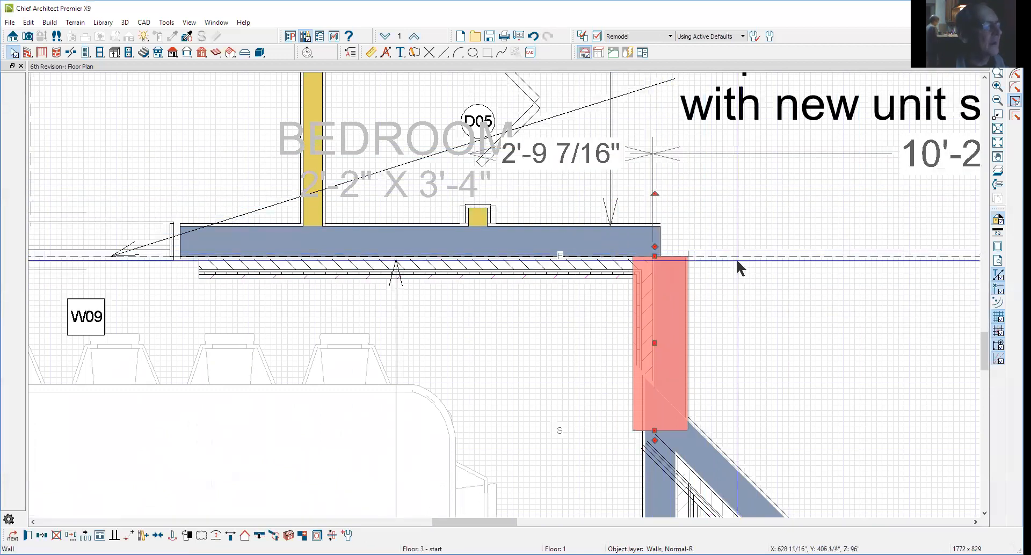
click(736, 251)
Turn off the plan's grid for work on the opposite corner, near door D07
scroll(736, 251, down, 4)
scroll(736, 251, down, 5)
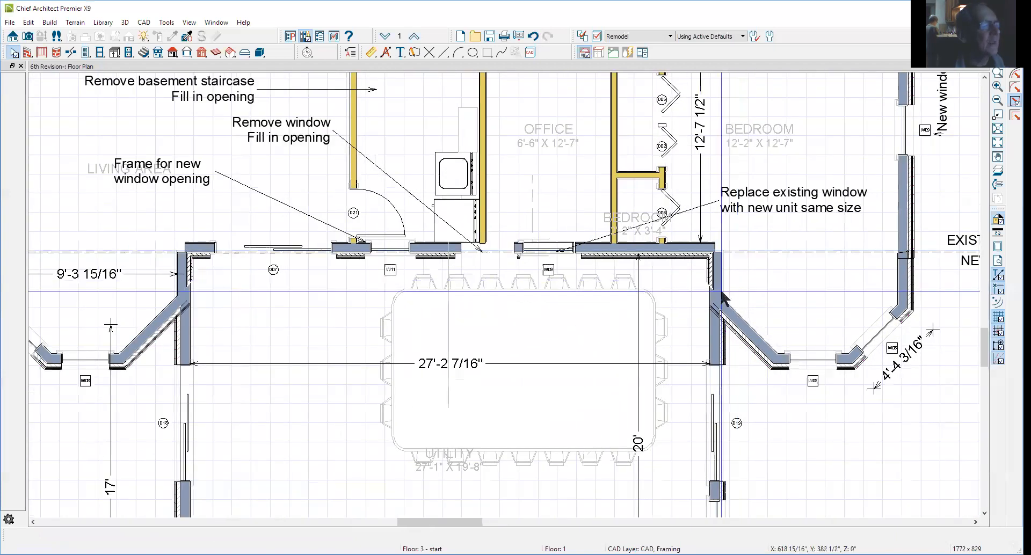
scroll(734, 268, down, 2)
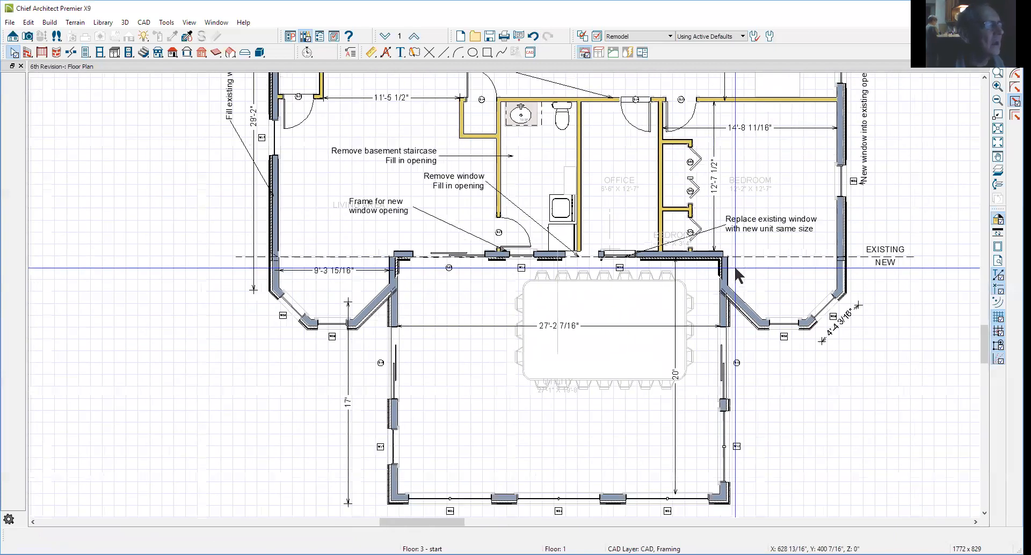
scroll(393, 259, up, 6)
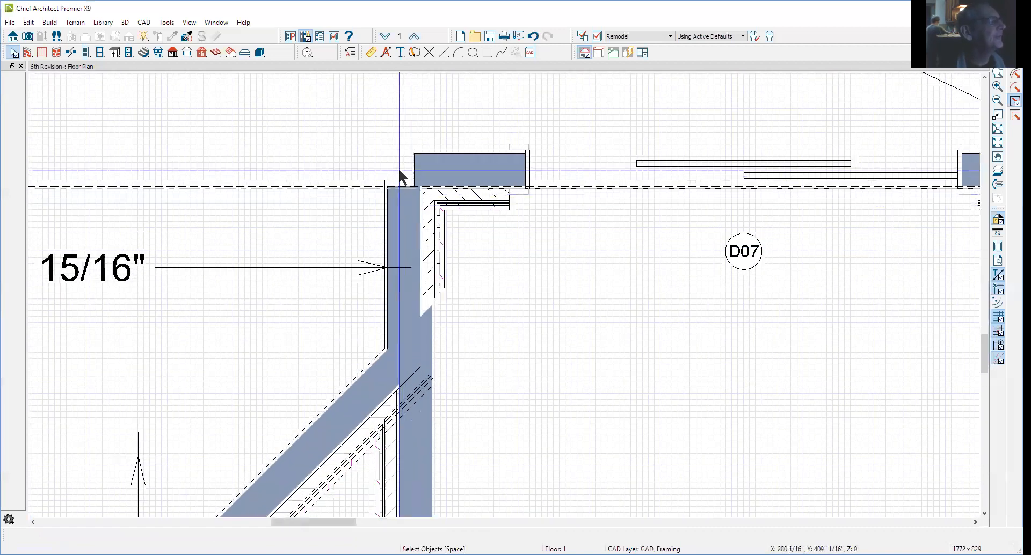
click(410, 201)
click(834, 288)
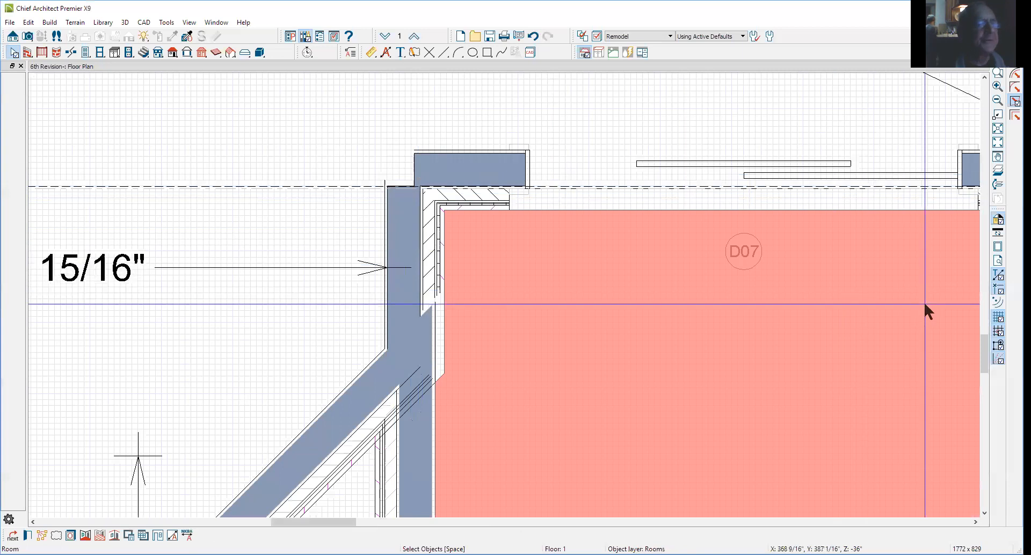
click(1001, 318)
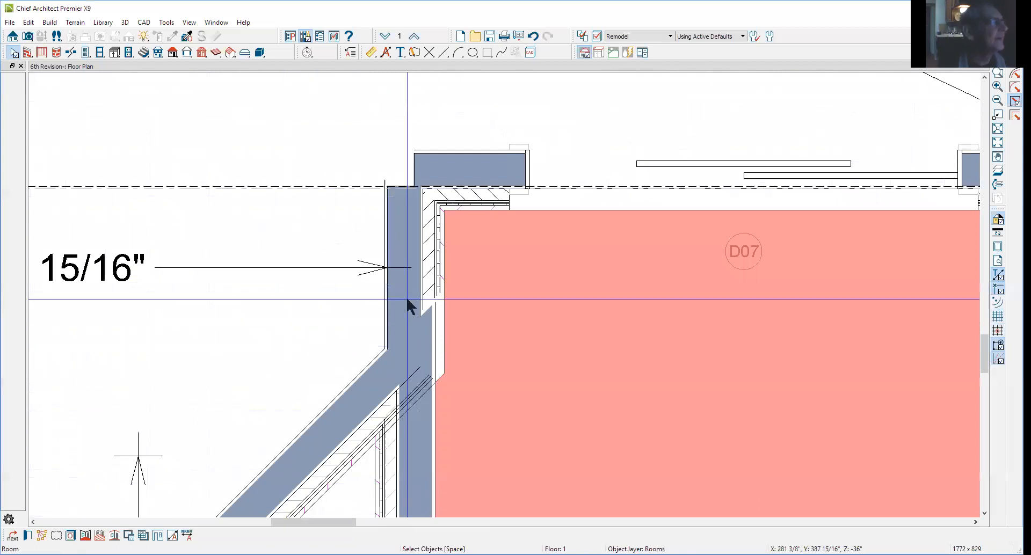
Try extending the short vertical wall near door D07 upward, and extend the horizontal wall's end leftward past the corner
click(415, 254)
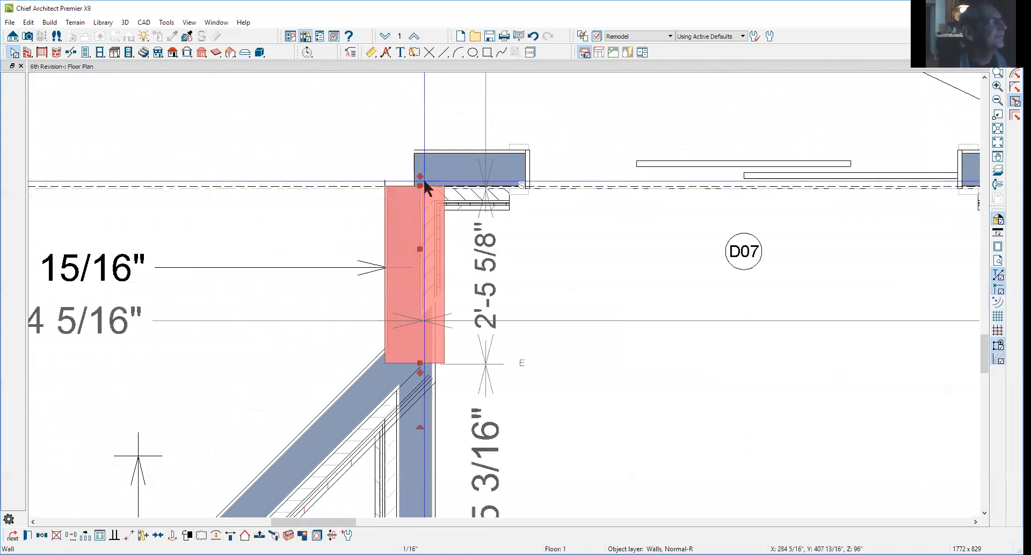
drag(419, 187, 419, 127)
click(466, 166)
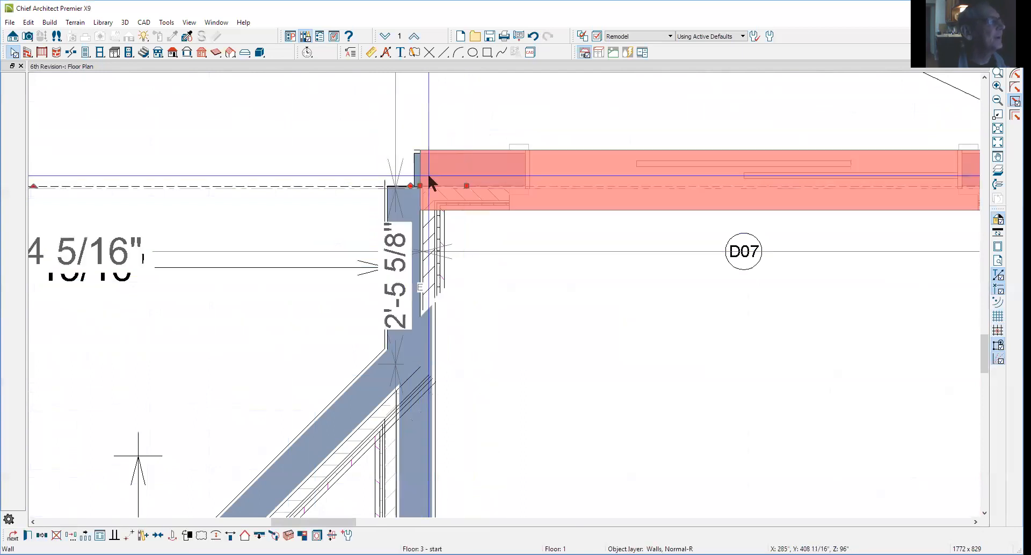
drag(421, 185, 344, 197)
key(Escape)
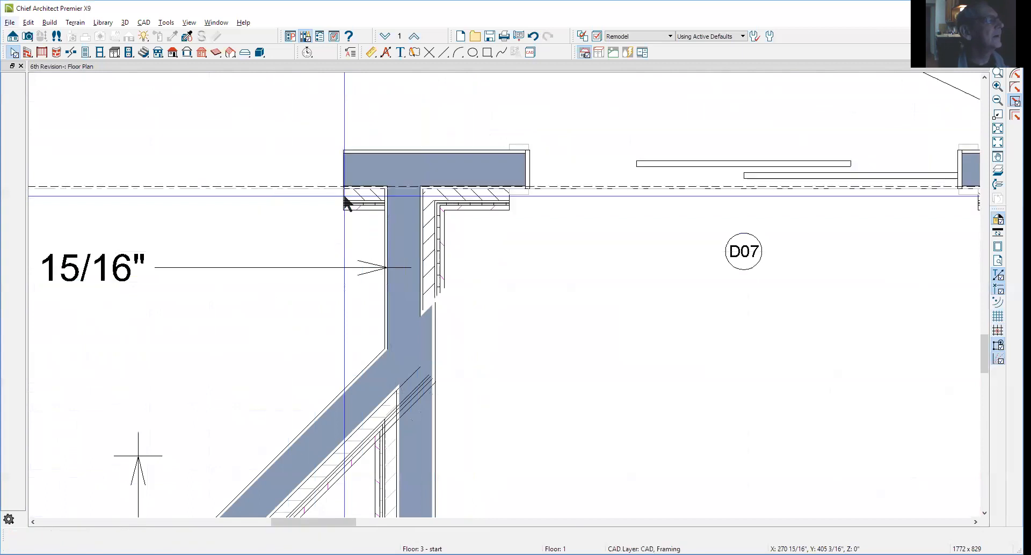
Pull the end of the horizontal wall containing door D07 back to the short vertical wall
click(371, 183)
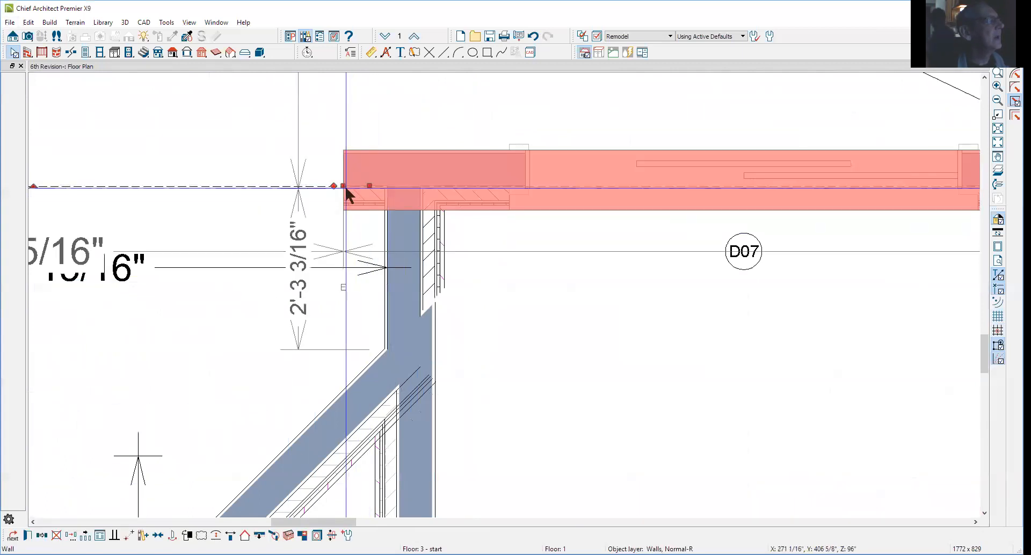
drag(344, 188, 381, 192)
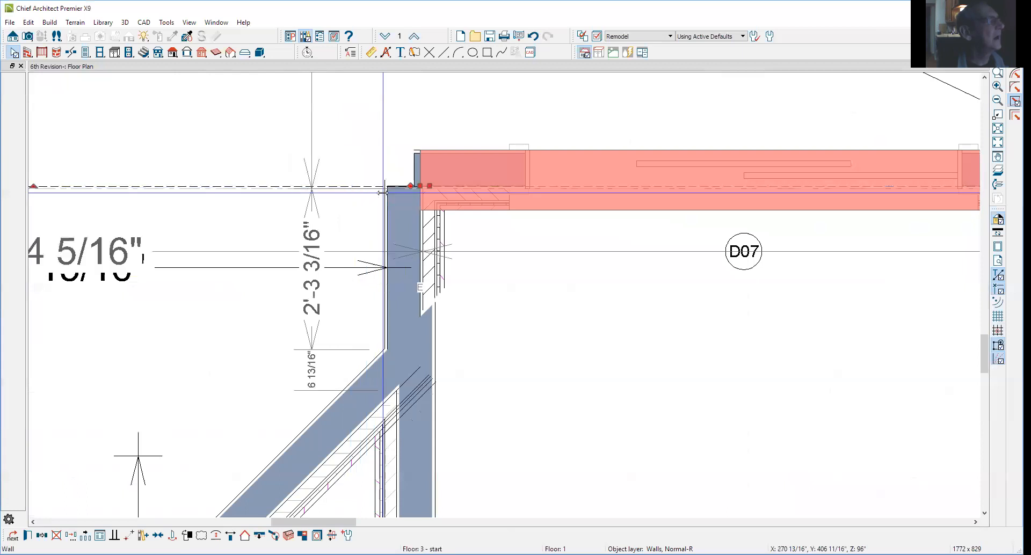
key(Escape)
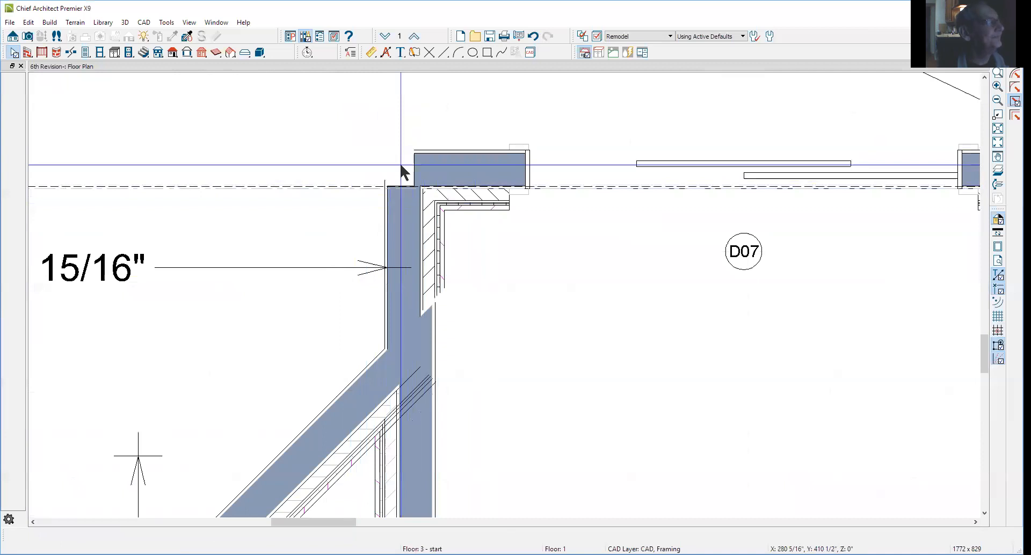
Examine the overall first floor plan and the wall junctions around the entry between garage and house
scroll(400, 162, down, 3)
scroll(408, 175, down, 1)
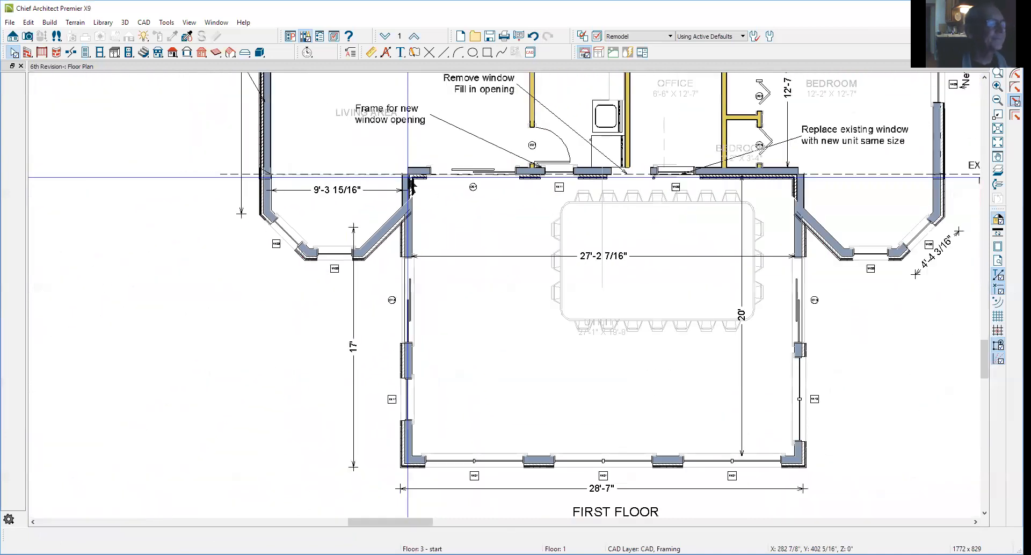
click(997, 144)
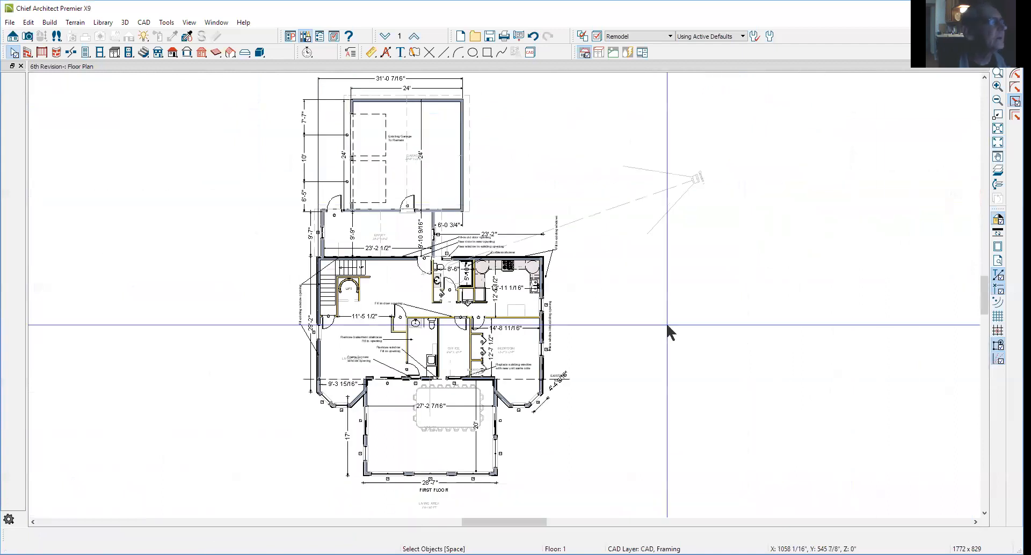
scroll(321, 194, up, 4)
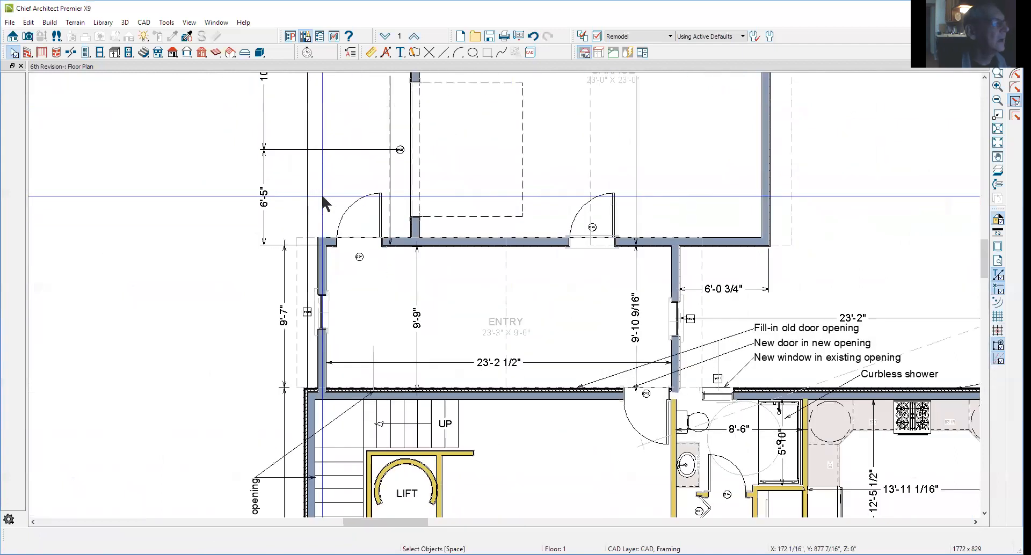
scroll(323, 199, down, 1)
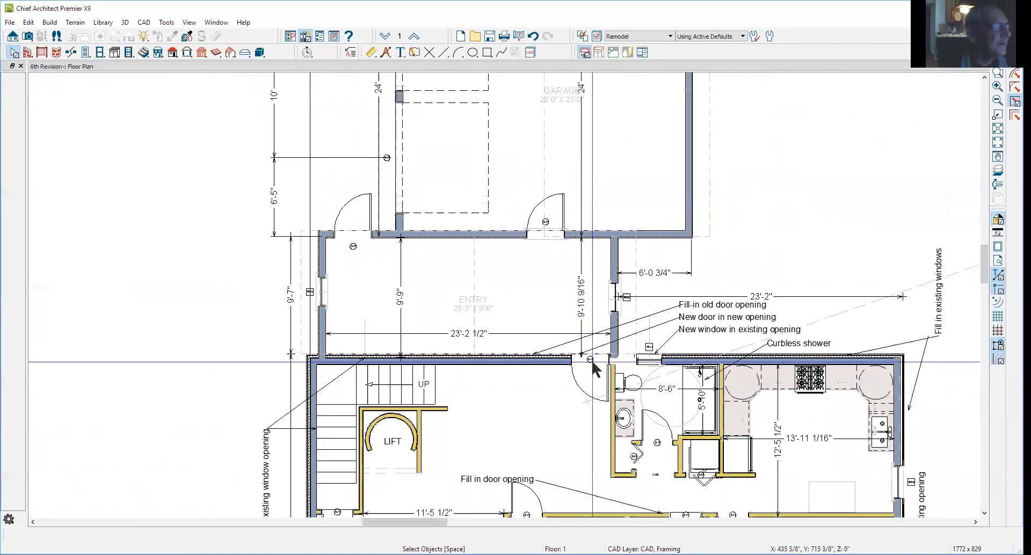
Move door D15 left along the exterior wall, leaving about 7 1/16" between it and the wall junction
scroll(631, 376, up, 2)
scroll(631, 376, up, 2)
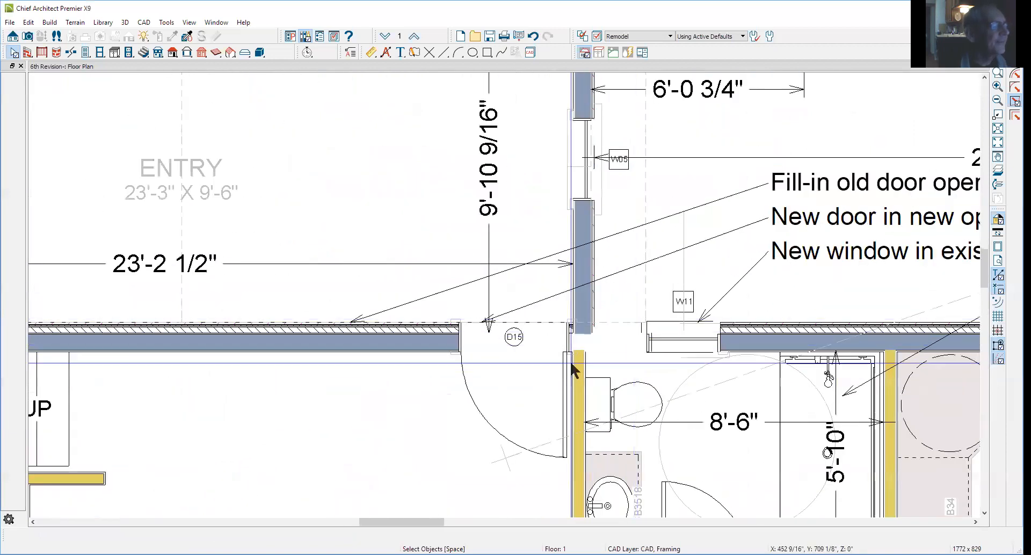
click(507, 334)
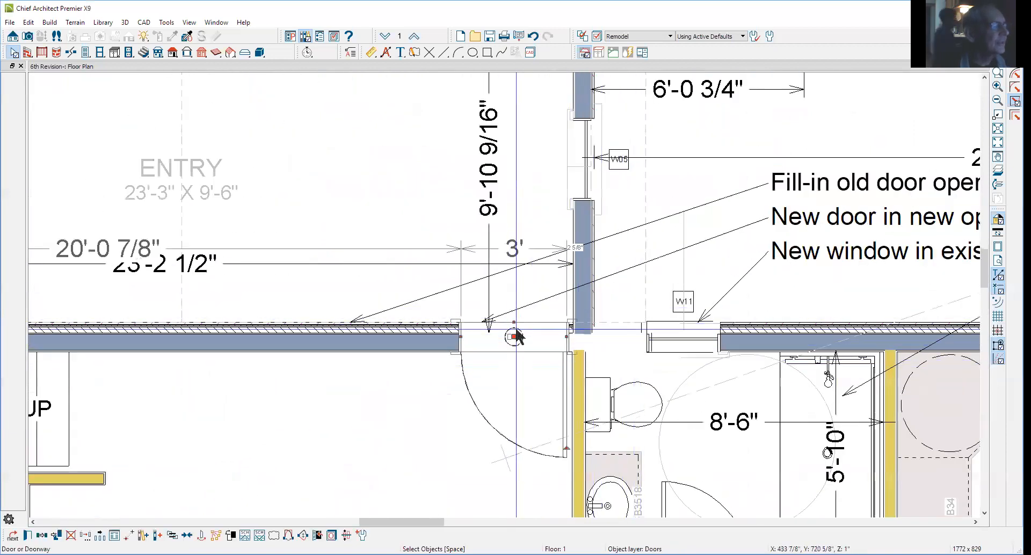
drag(514, 337, 500, 348)
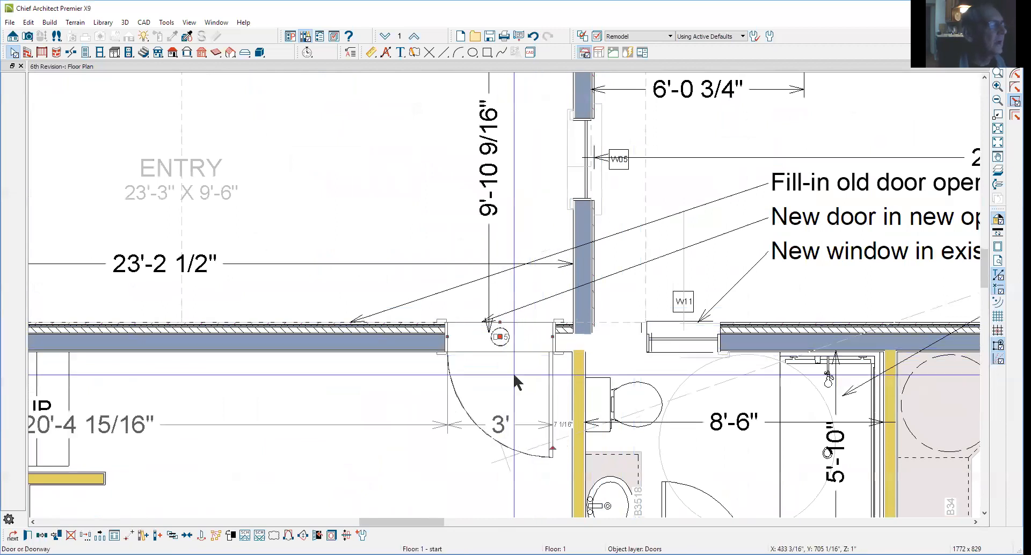
key(Escape)
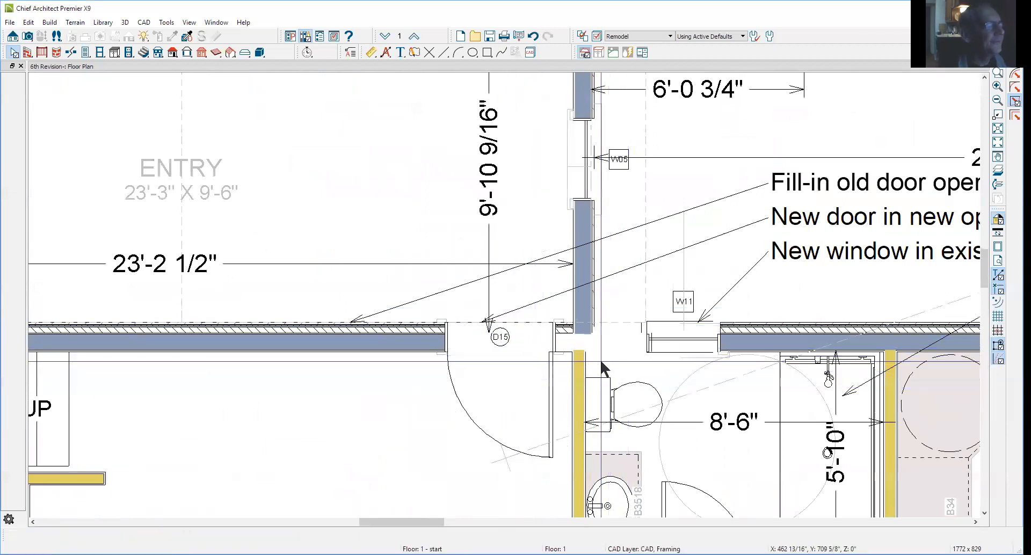
Examine the layer materials and thicknesses in the wall type definition of the exterior wall containing D15 and W11
click(821, 334)
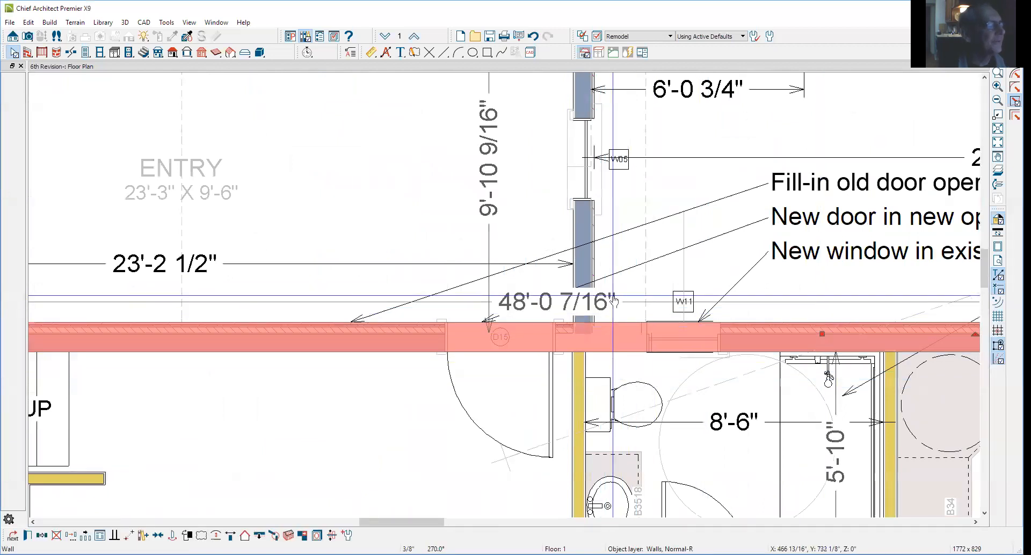
key(Escape)
scroll(578, 282, down, 2)
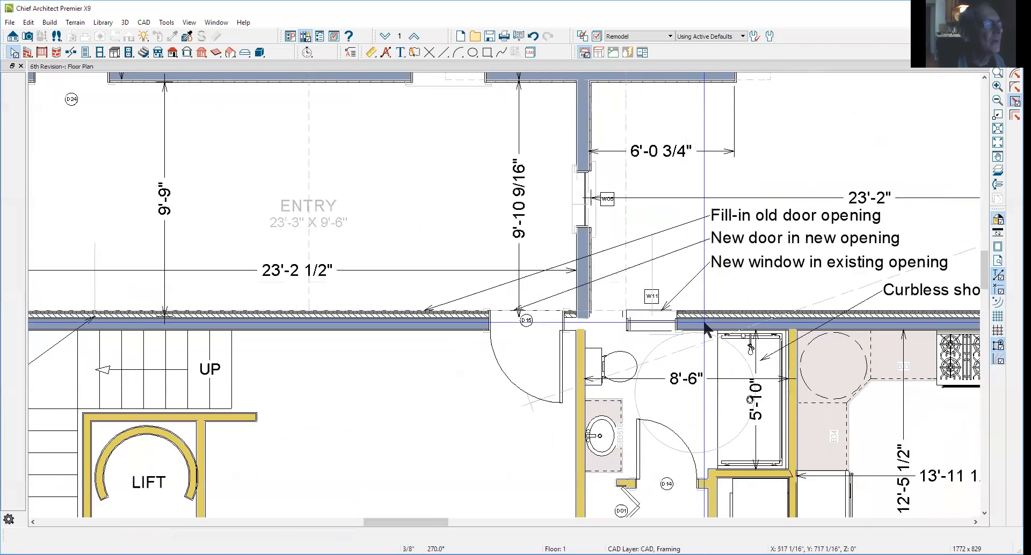
right_click(703, 321)
click(742, 50)
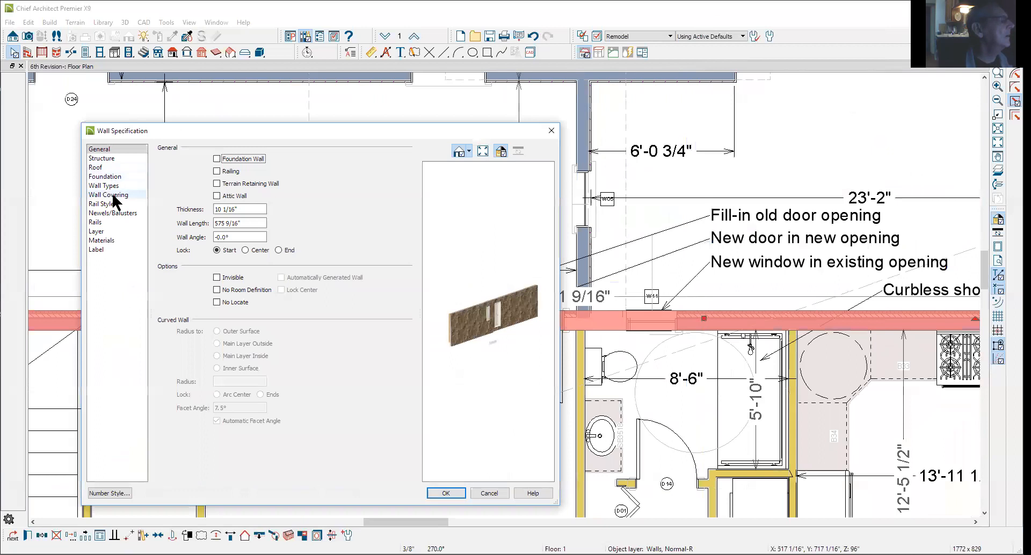
click(109, 187)
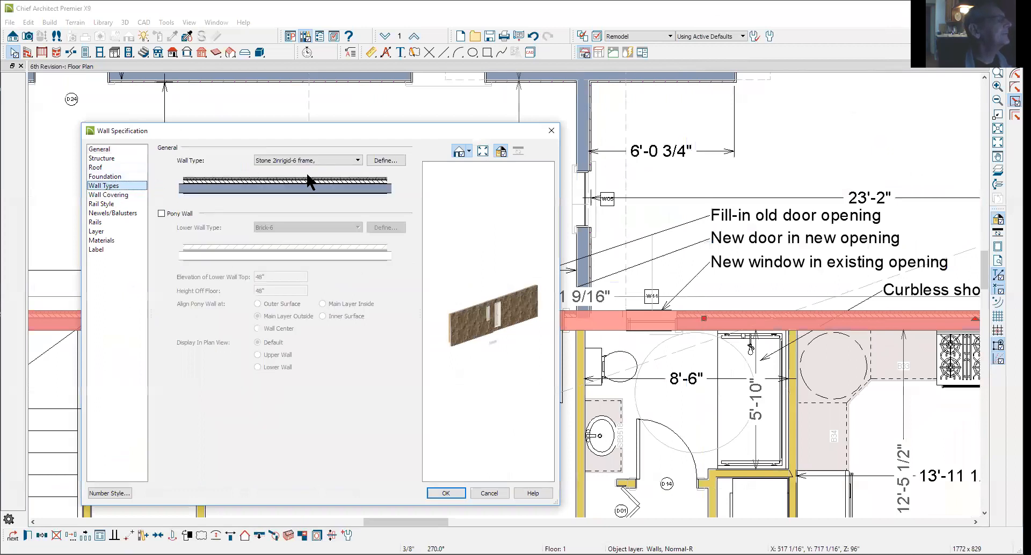
click(379, 161)
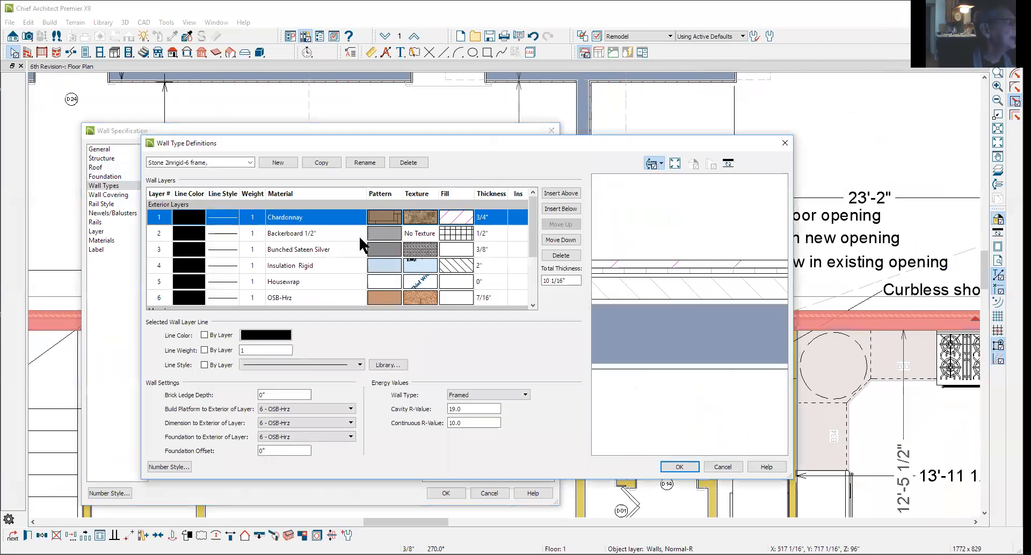
scroll(363, 244, down, 3)
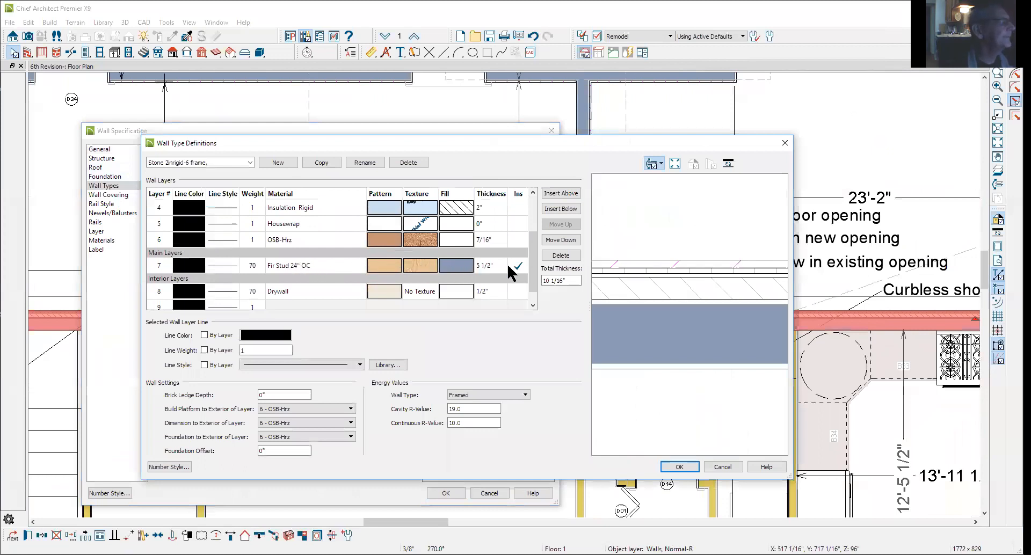
scroll(486, 266, down, 1)
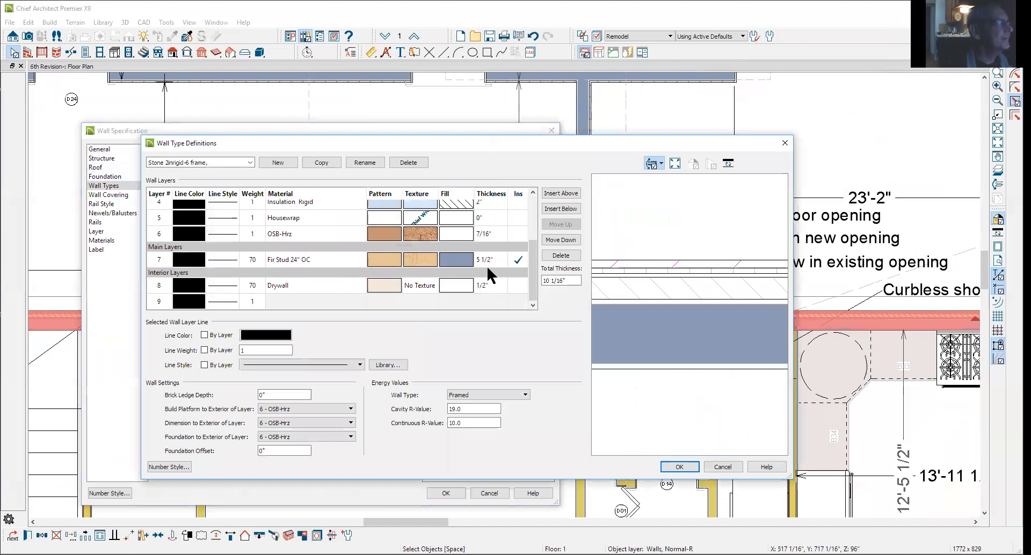
scroll(485, 263, up, 3)
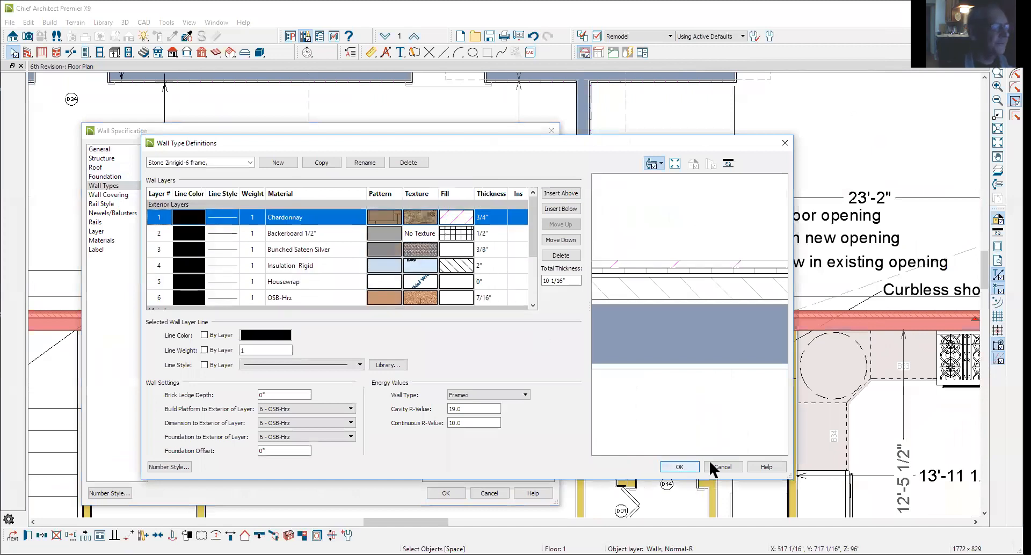
click(723, 467)
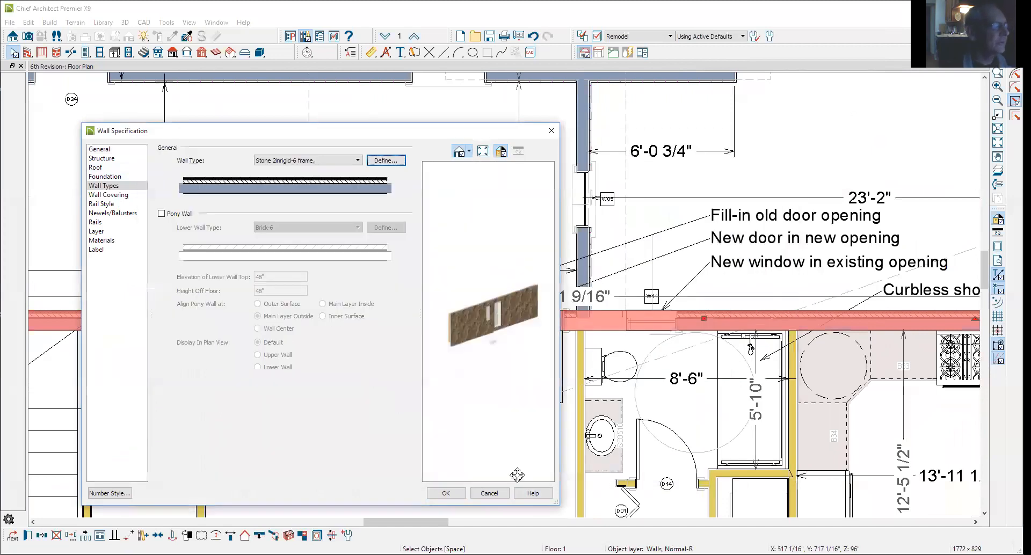
click(442, 490)
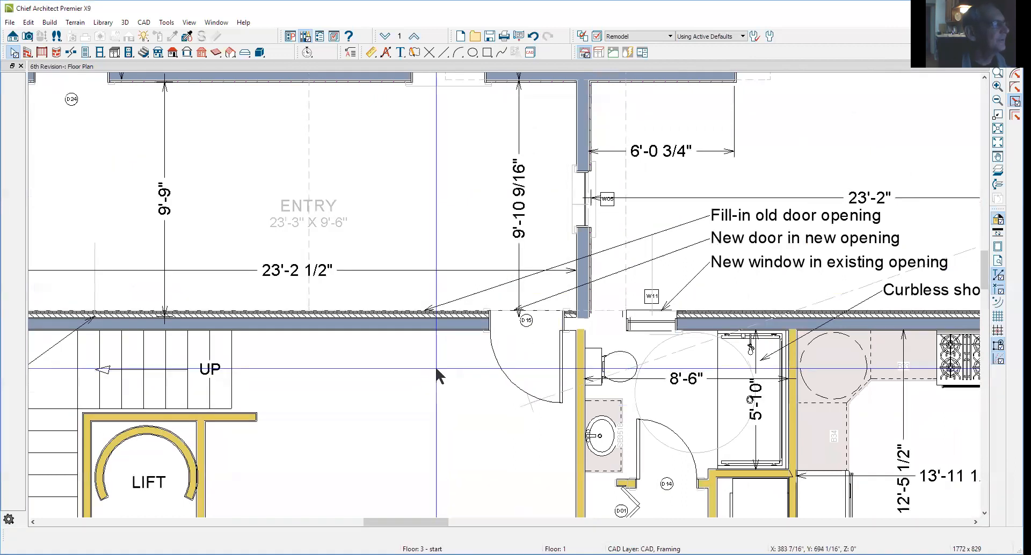
Break the exterior wall between door D15 and window W11 where the entry's vertical wall meets it
scroll(452, 344, down, 3)
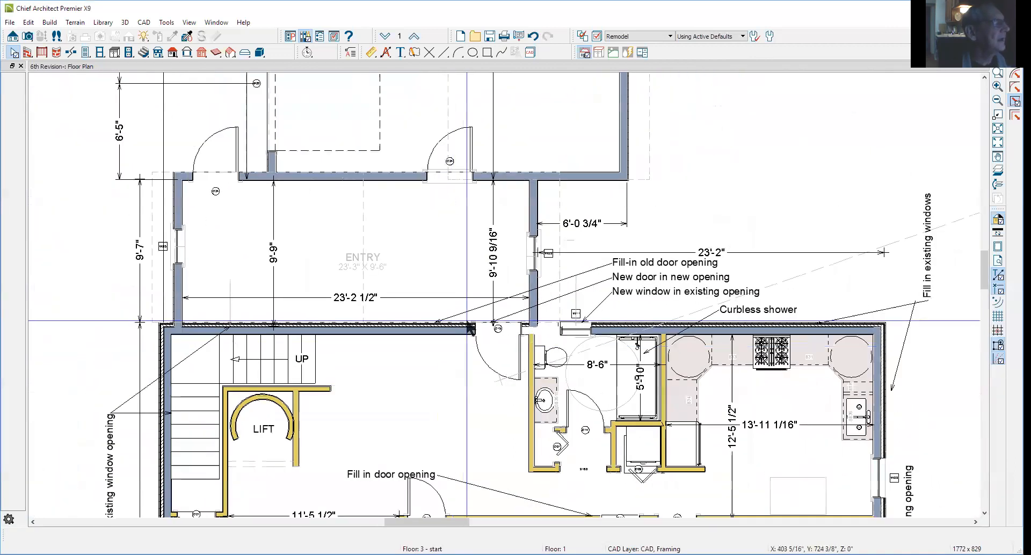
scroll(453, 343, up, 2)
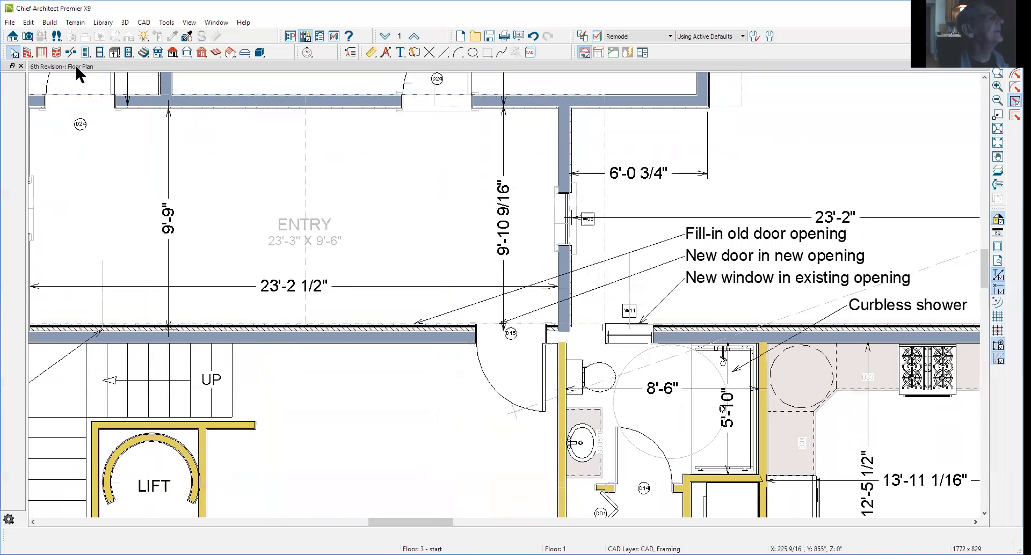
scroll(505, 305, up, 2)
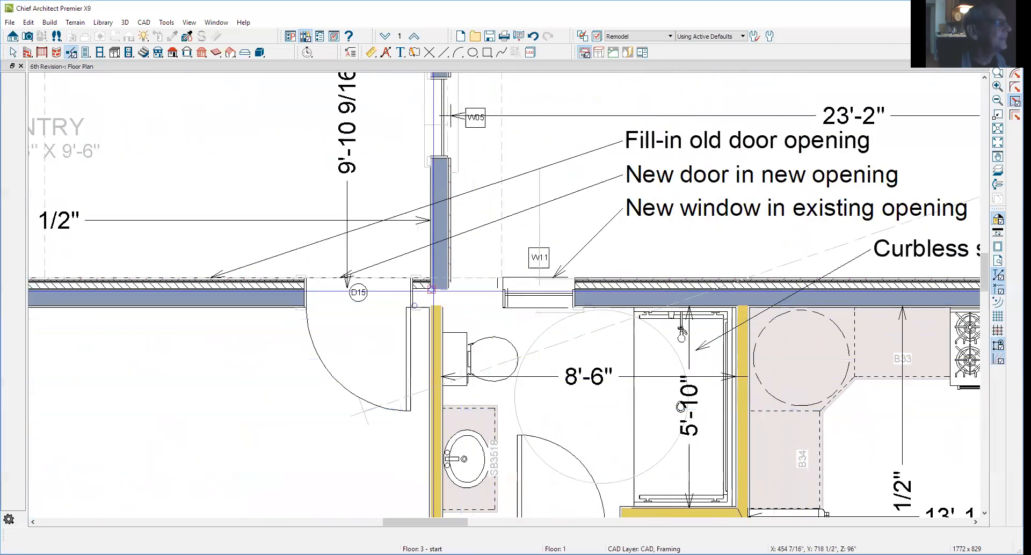
click(435, 293)
key(space)
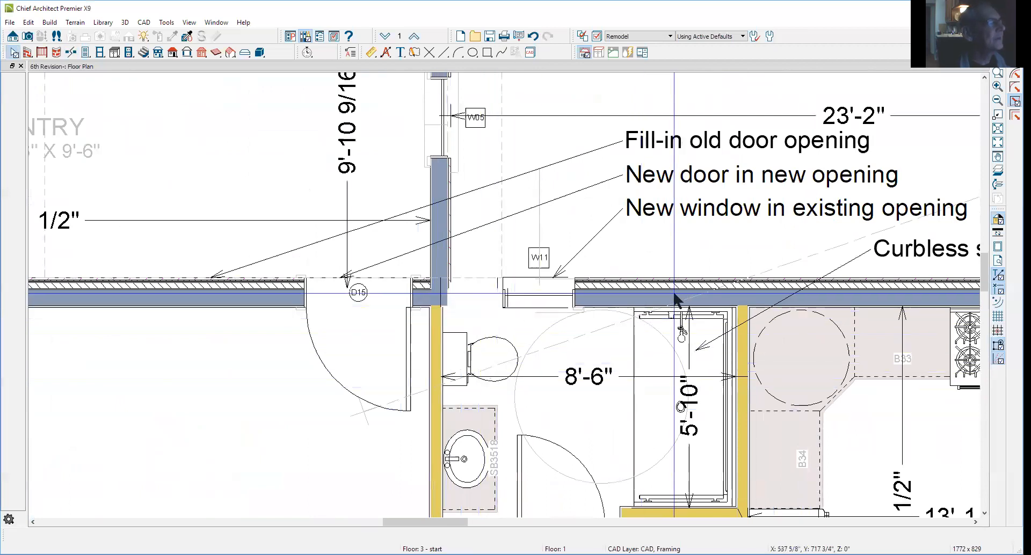
Pull the end of the exterior wall section containing window W11 left past the entry wall to rejoin the adjoining section
click(658, 308)
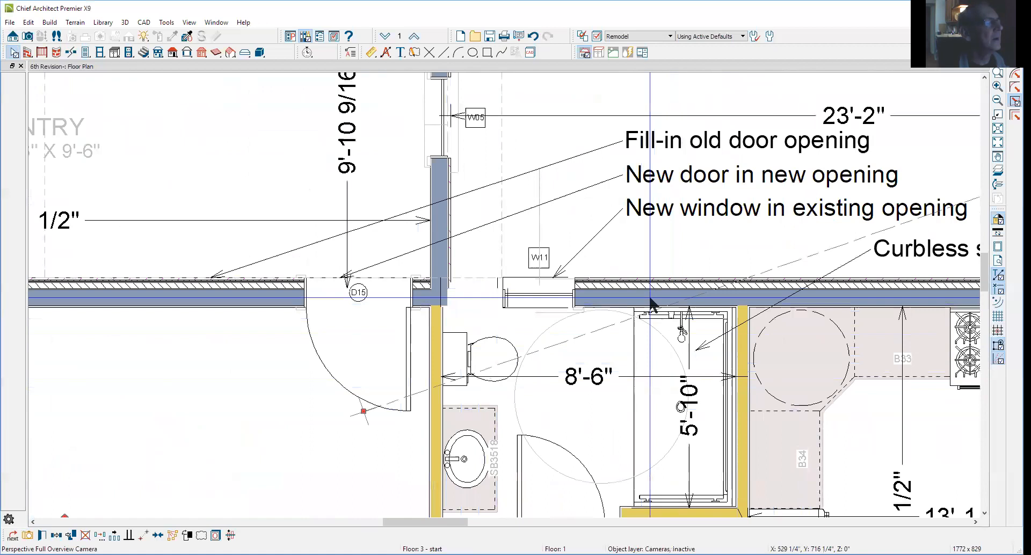
click(602, 300)
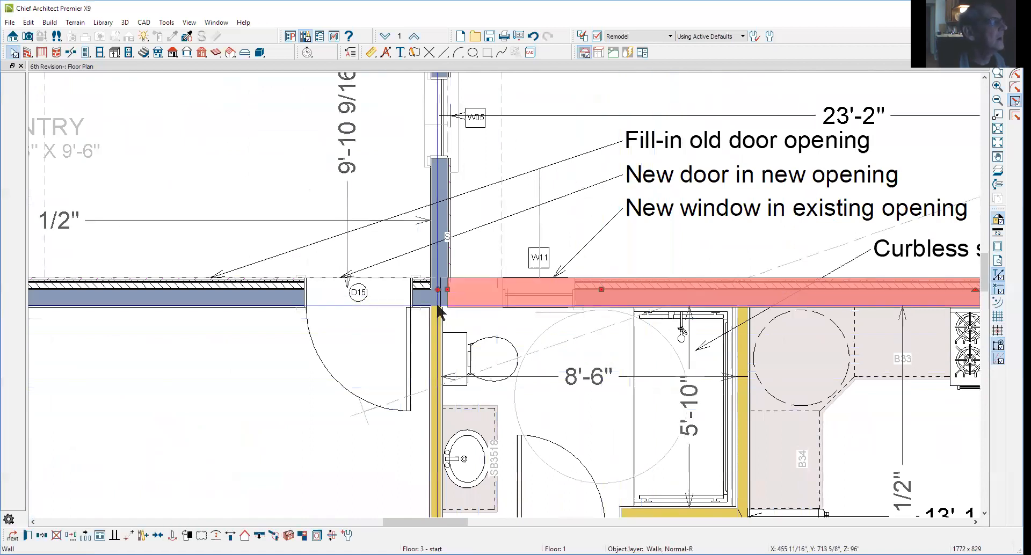
drag(447, 290, 427, 290)
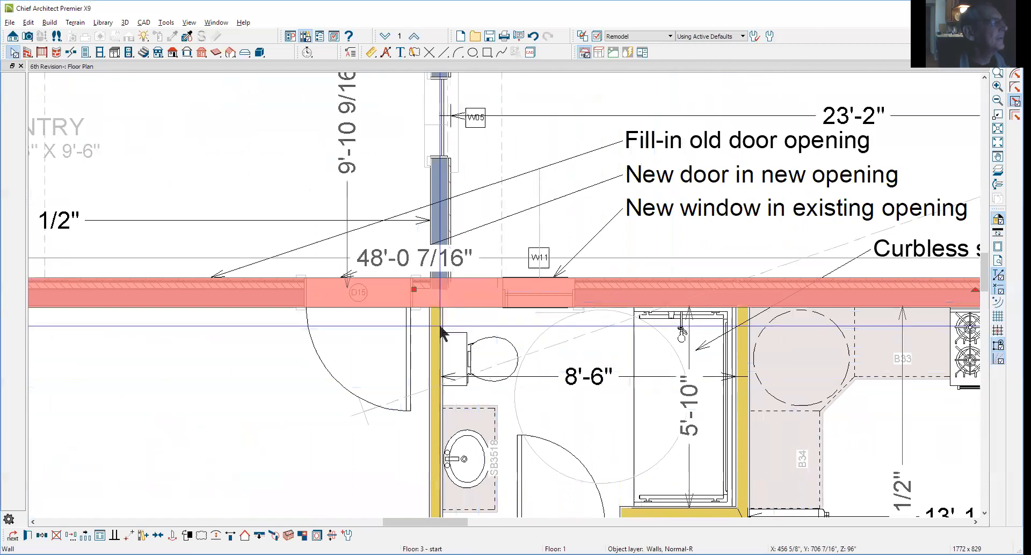
key(Escape)
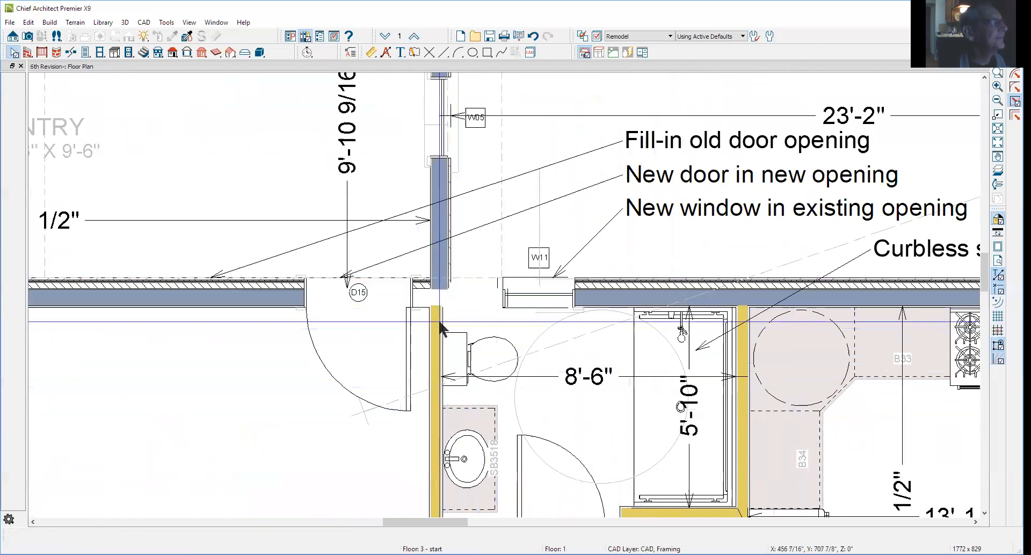
Pull the upper end of the bathroom's left wall down from the exterior wall, shortening it to about 4'-10 1/2"
click(440, 312)
drag(431, 305, 433, 347)
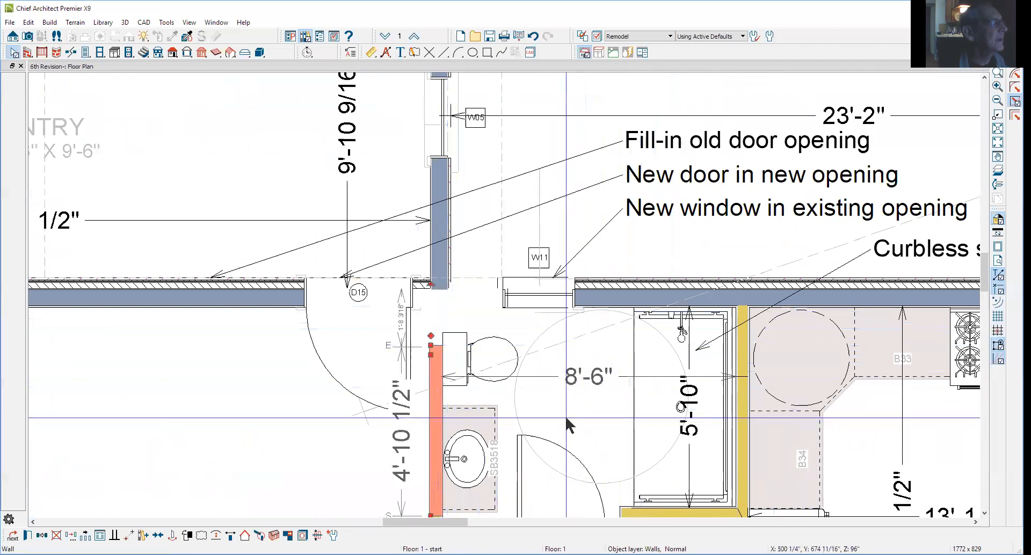
click(564, 412)
scroll(571, 354, down, 2)
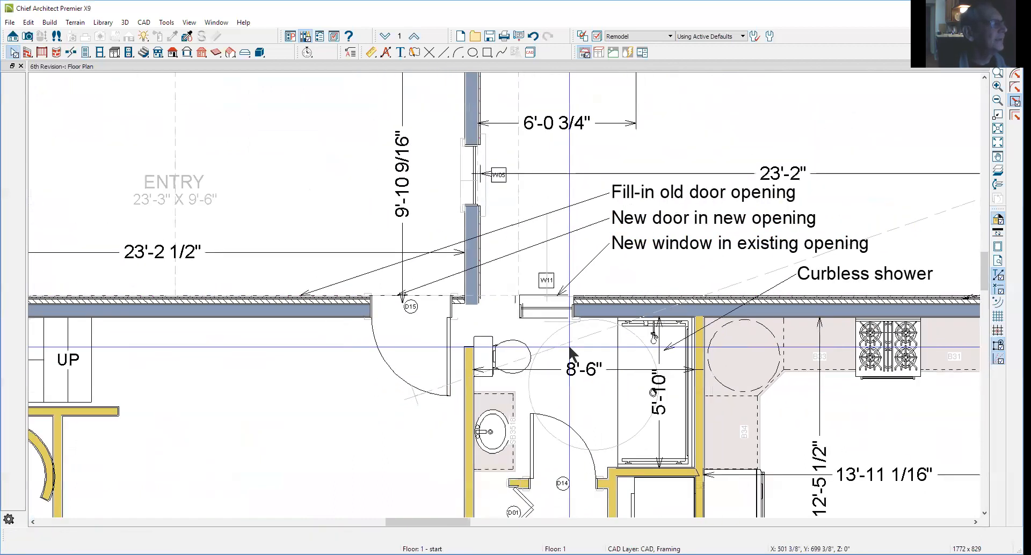
Move window W11 slightly right along the exterior wall, to about 2'-10 5/16" from door D15
click(544, 309)
drag(547, 308, 558, 307)
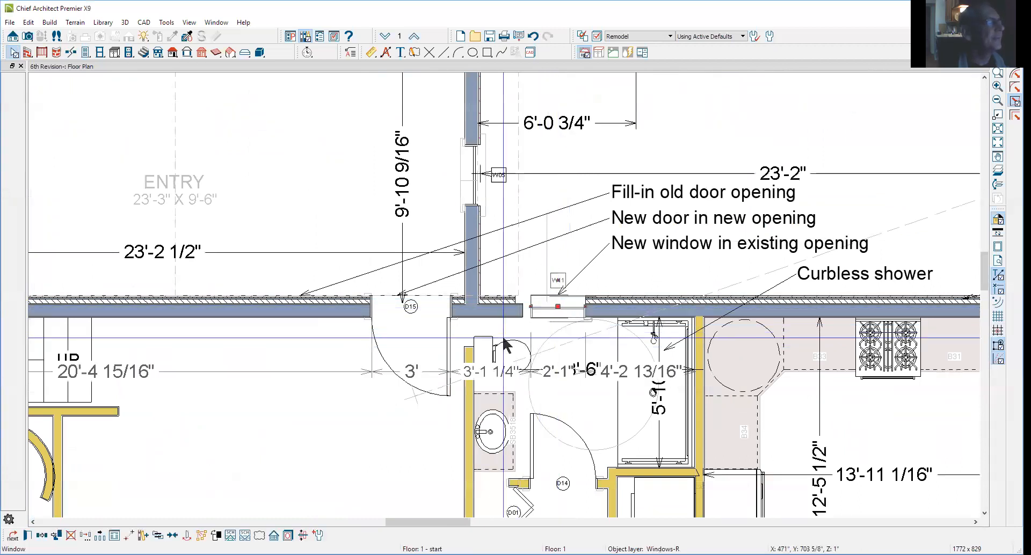
drag(558, 304, 550, 308)
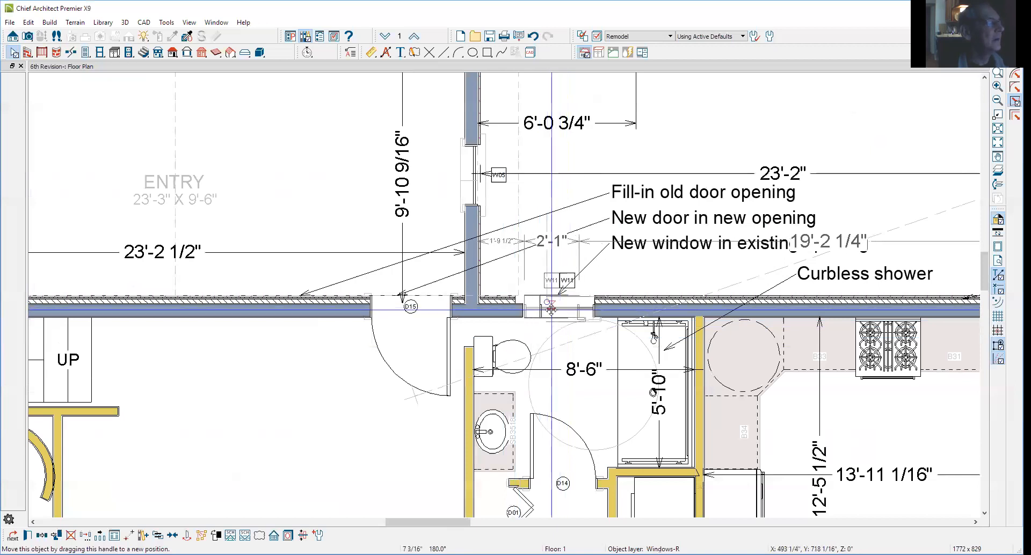
drag(551, 307, 552, 307)
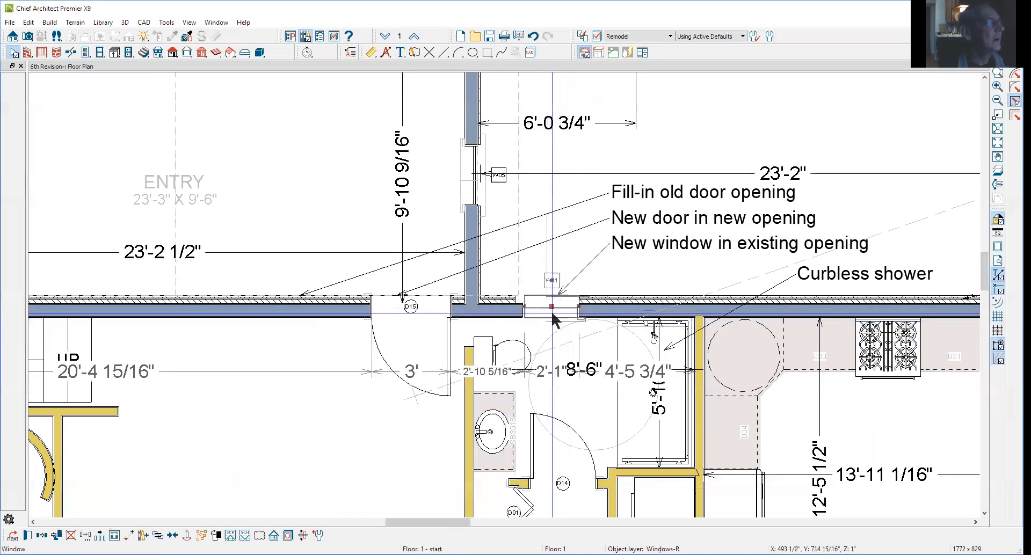
Extend the upper end of the bathroom's left wall back up to the exterior wall
click(477, 407)
click(478, 350)
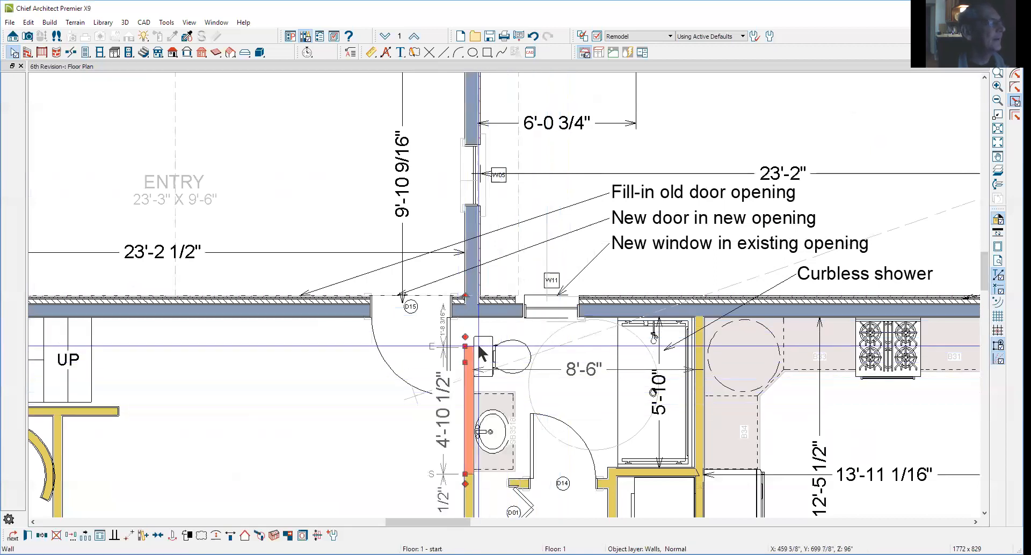
drag(465, 337, 468, 316)
key(Escape)
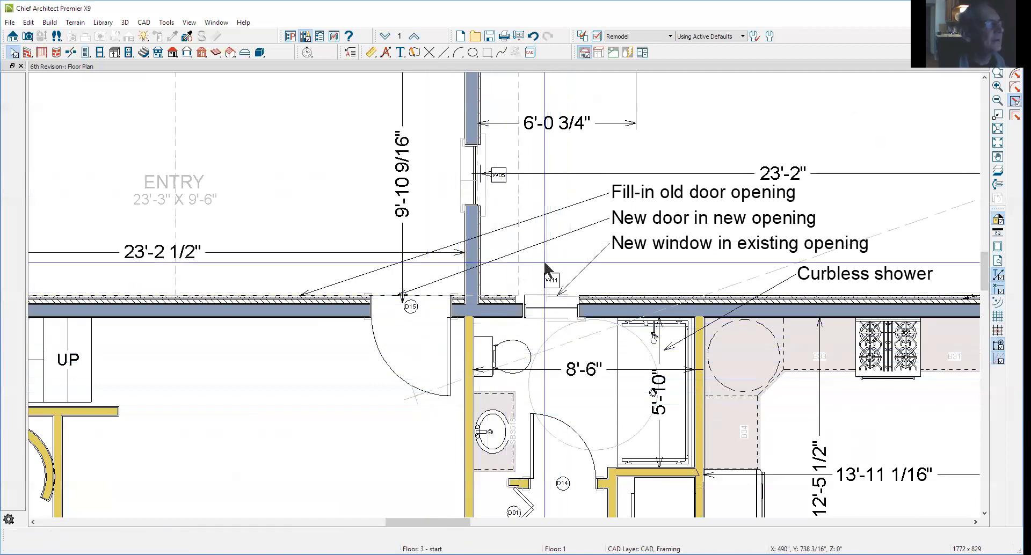
Extend the short vertical wall near door D07 upward past the horizontal wall stub
scroll(548, 271, down, 1)
scroll(548, 271, down, 3)
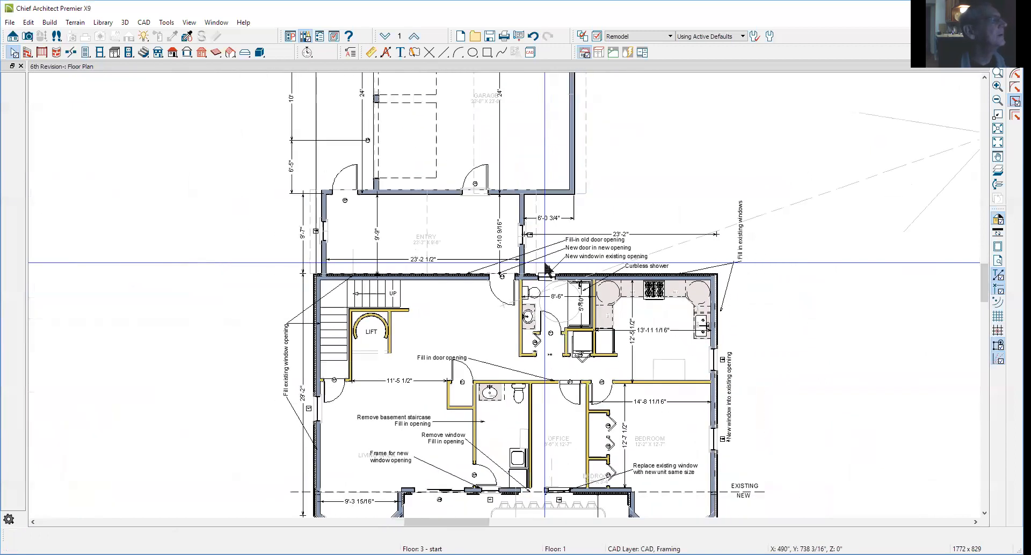
scroll(548, 268, down, 2)
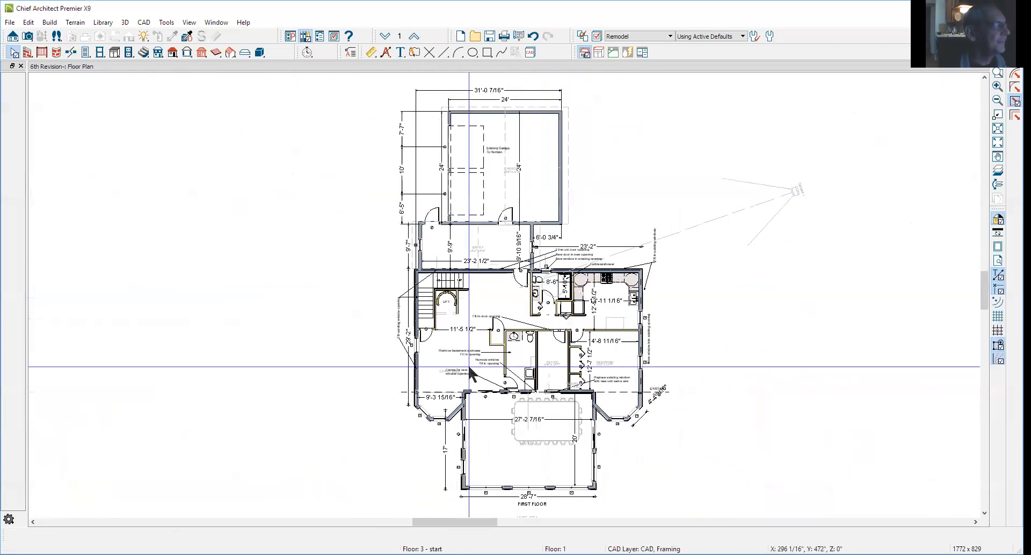
scroll(434, 421, up, 4)
scroll(566, 338, up, 6)
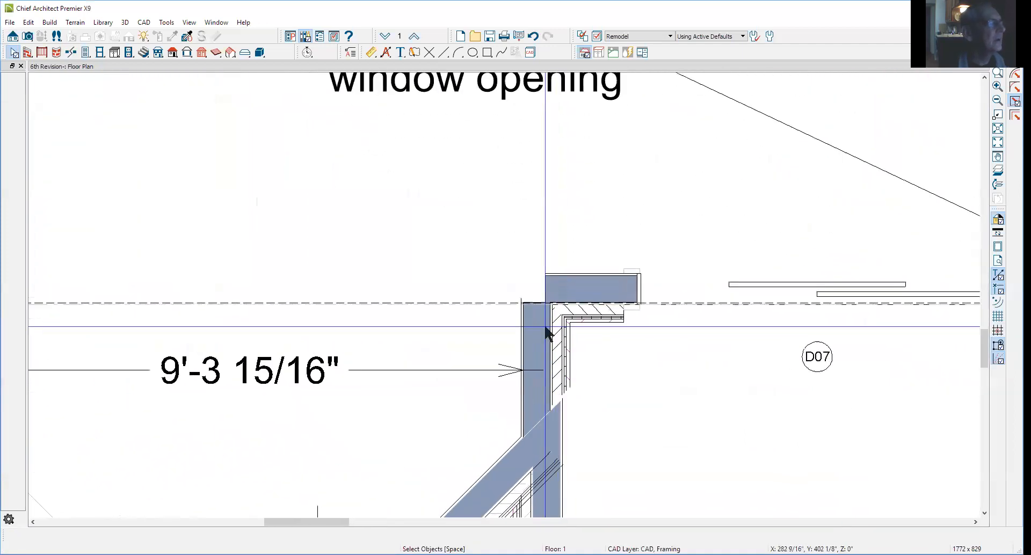
click(528, 321)
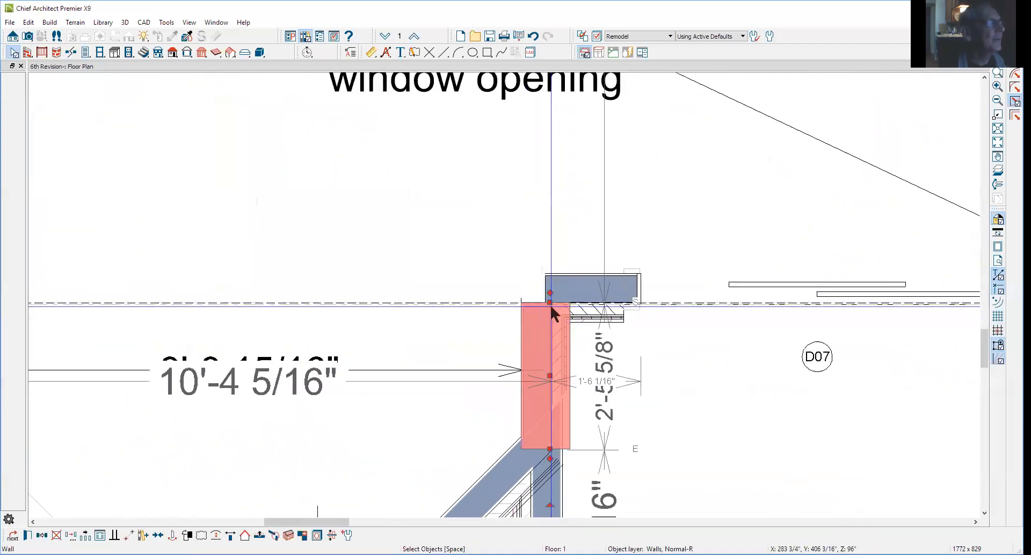
drag(550, 303, 549, 222)
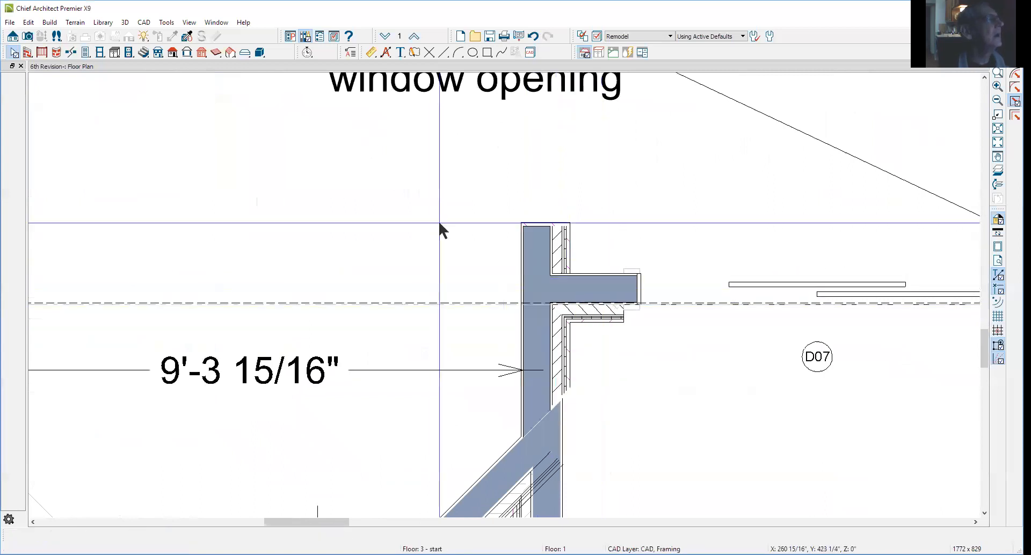
Break the vertical wall near door D07 at the horizontal stub and delete the short piece projecting above it
click(74, 52)
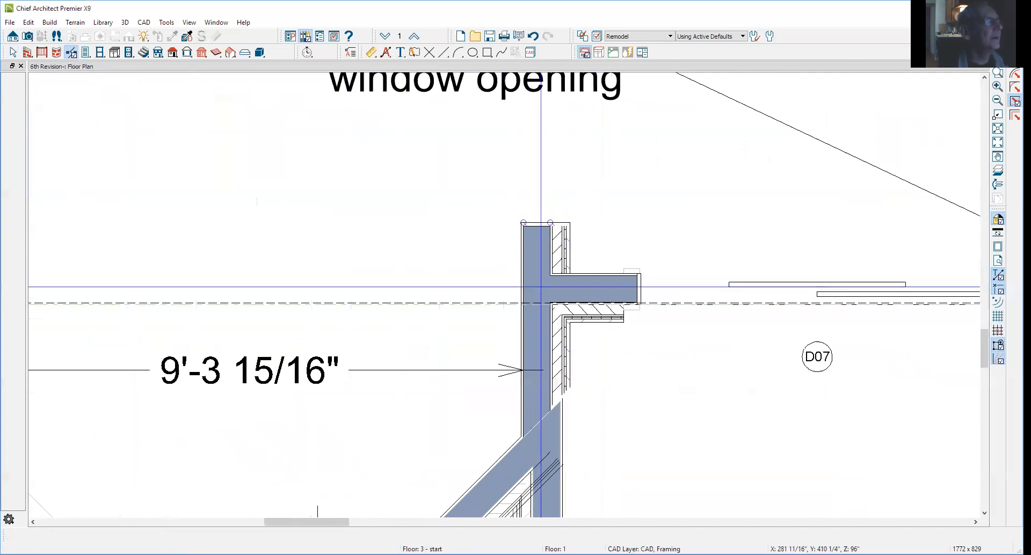
click(548, 248)
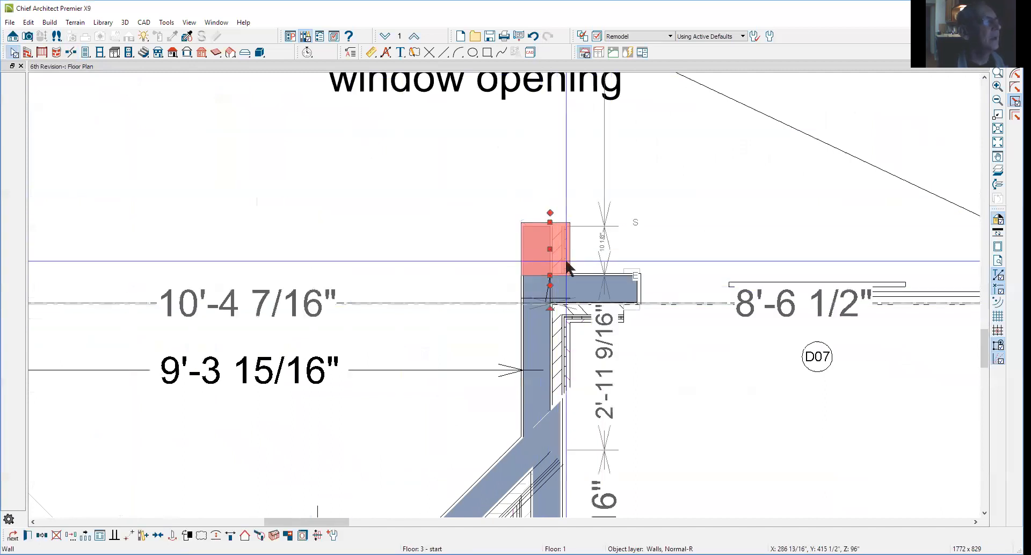
key(Delete)
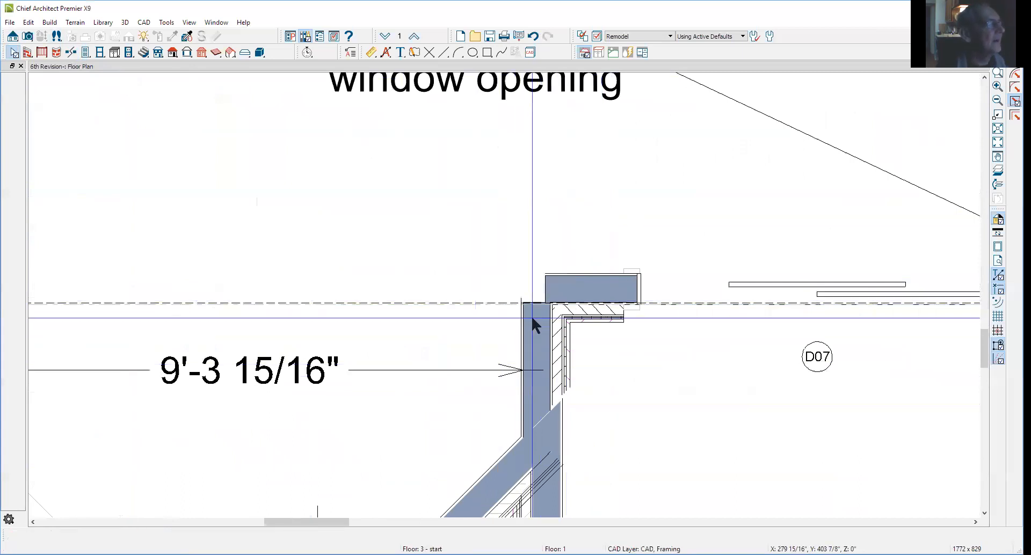
View the wall corner beside door D07 in a full camera view taken from the living area, and close the view
scroll(556, 322, down, 2)
scroll(559, 325, down, 2)
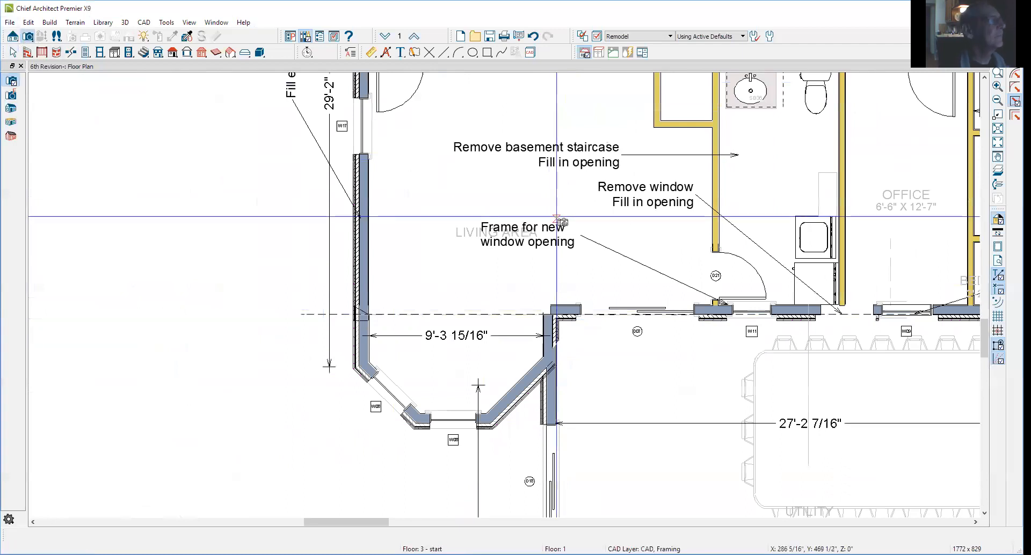
drag(450, 176, 557, 326)
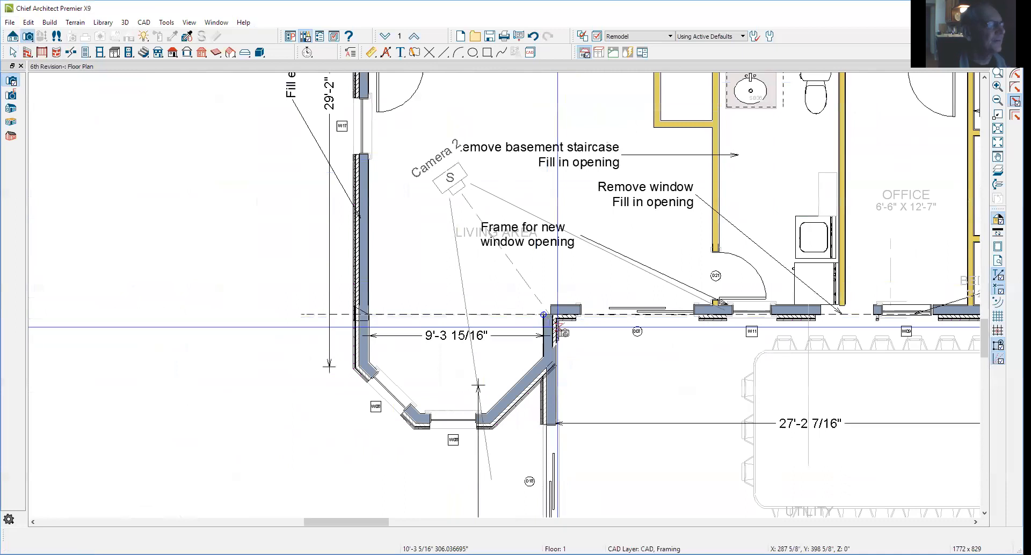
drag(557, 327, 557, 326)
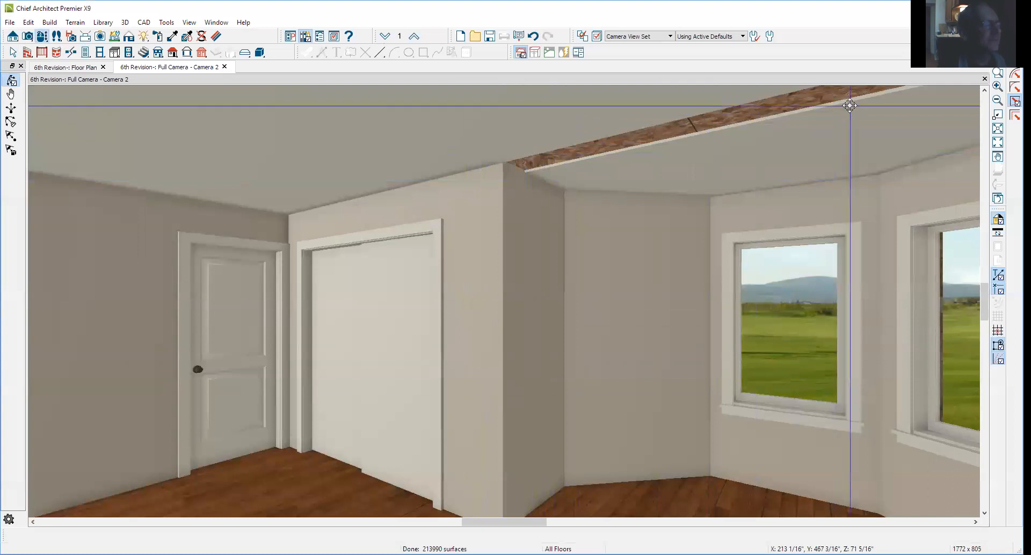
click(985, 79)
key(space)
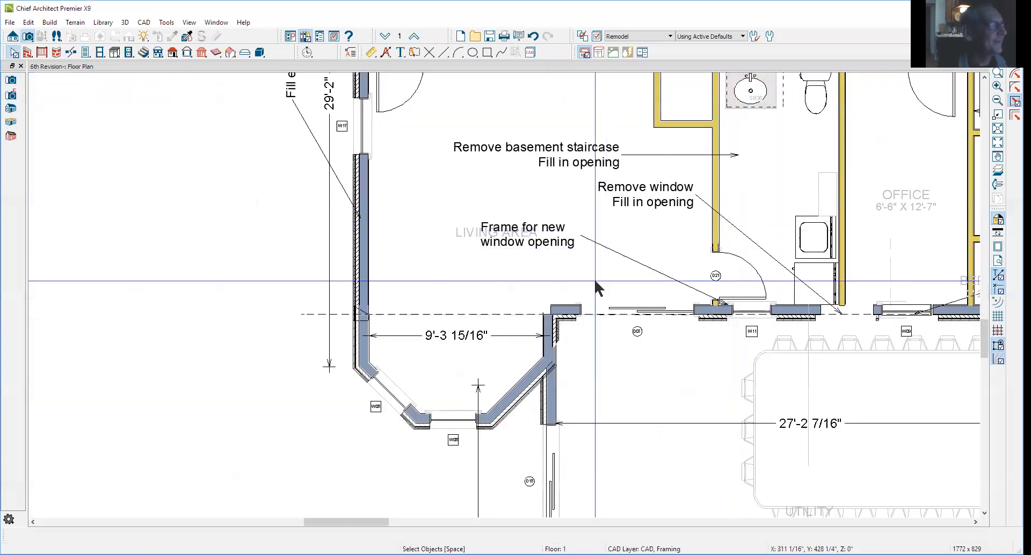
Create a cross section/elevation looking at the left side of the whole house, inspect it, and close it
scroll(529, 208, down, 2)
scroll(543, 196, down, 6)
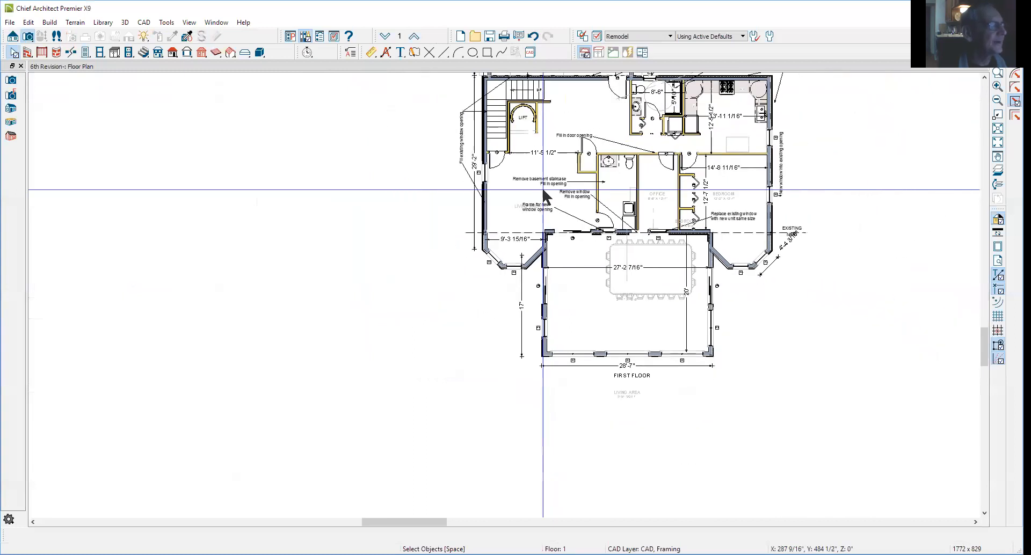
scroll(560, 215, down, 2)
scroll(537, 164, up, 3)
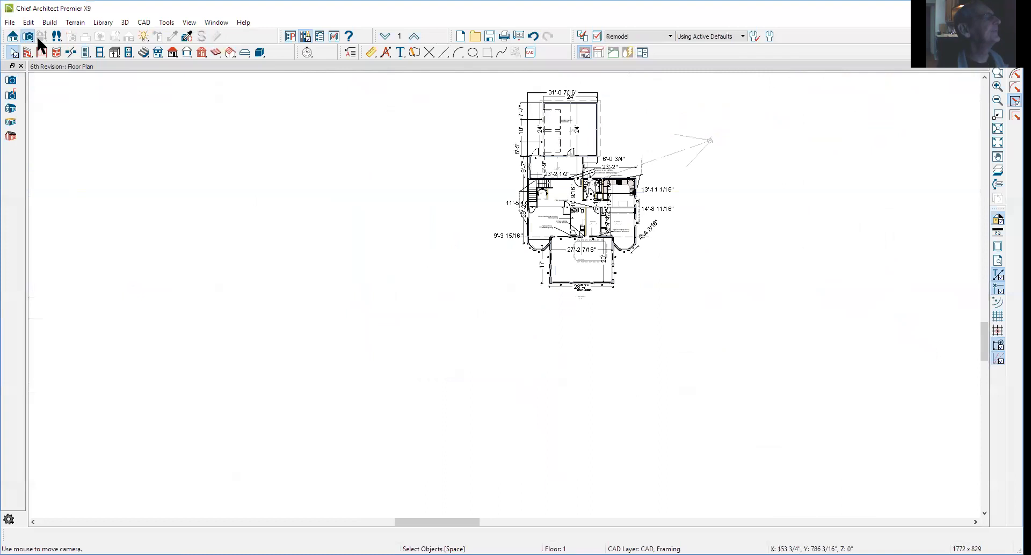
click(13, 36)
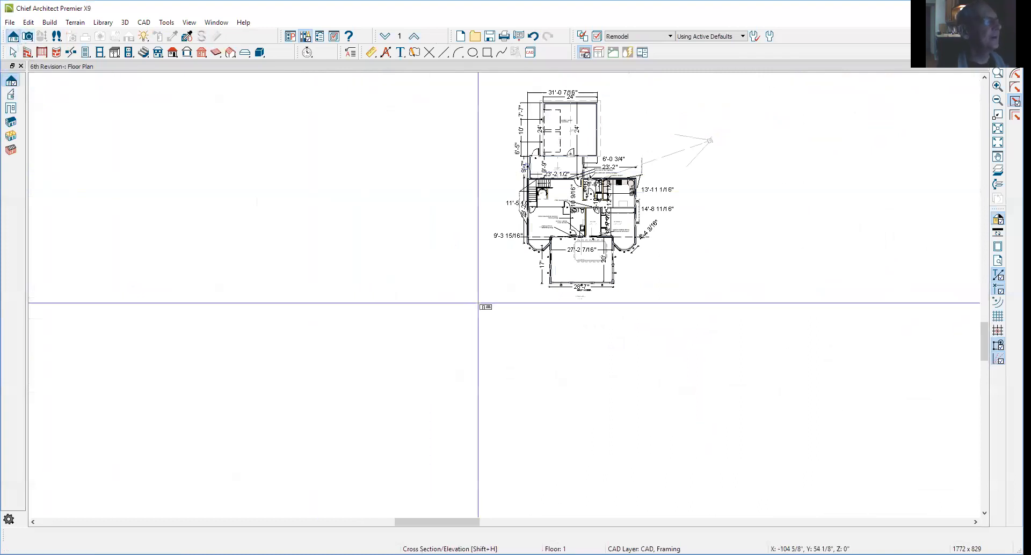
drag(426, 296, 769, 298)
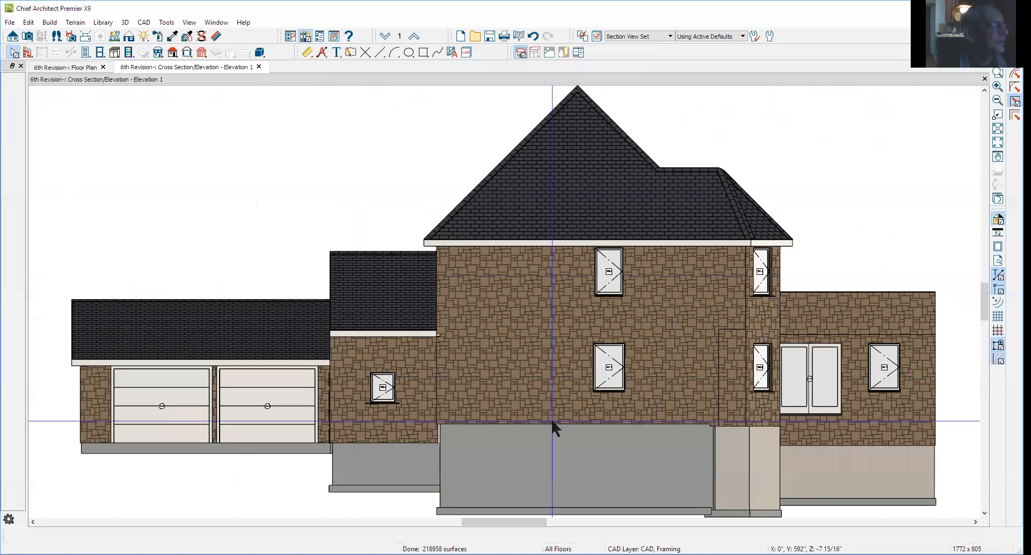
click(984, 79)
Create an elevation facing the dining addition, check the specification of the railing wall above it without changes, and close the view
drag(582, 402, 593, 97)
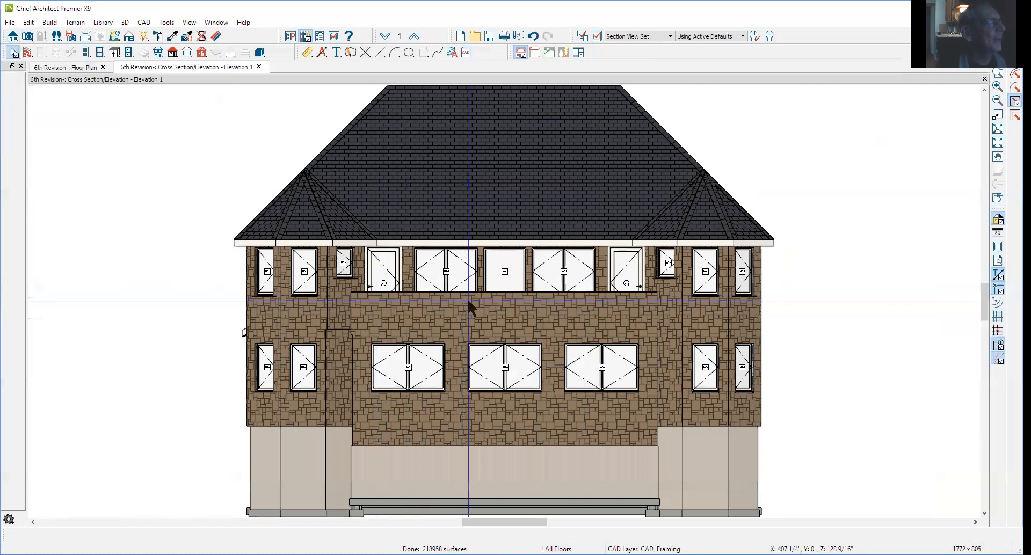
click(520, 307)
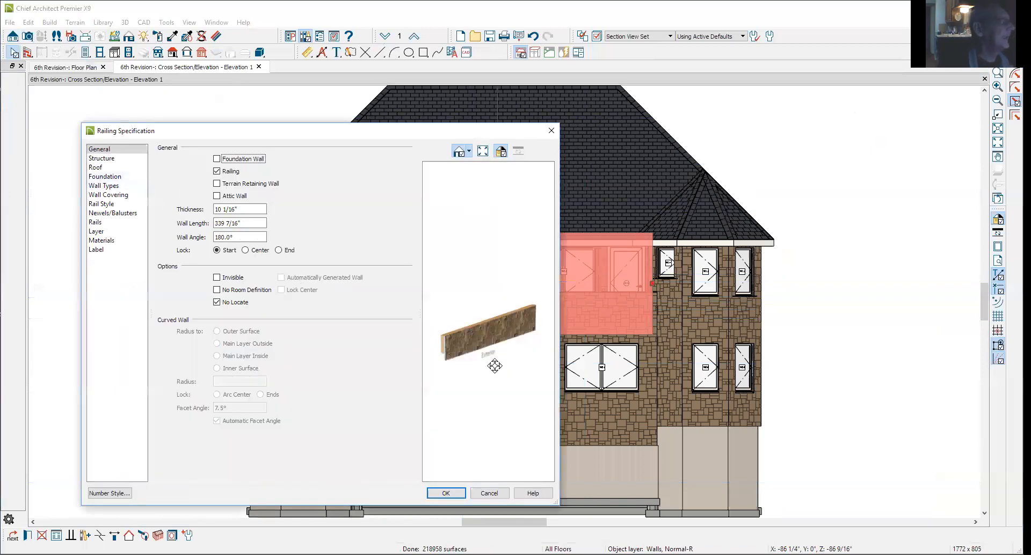
click(490, 494)
click(822, 292)
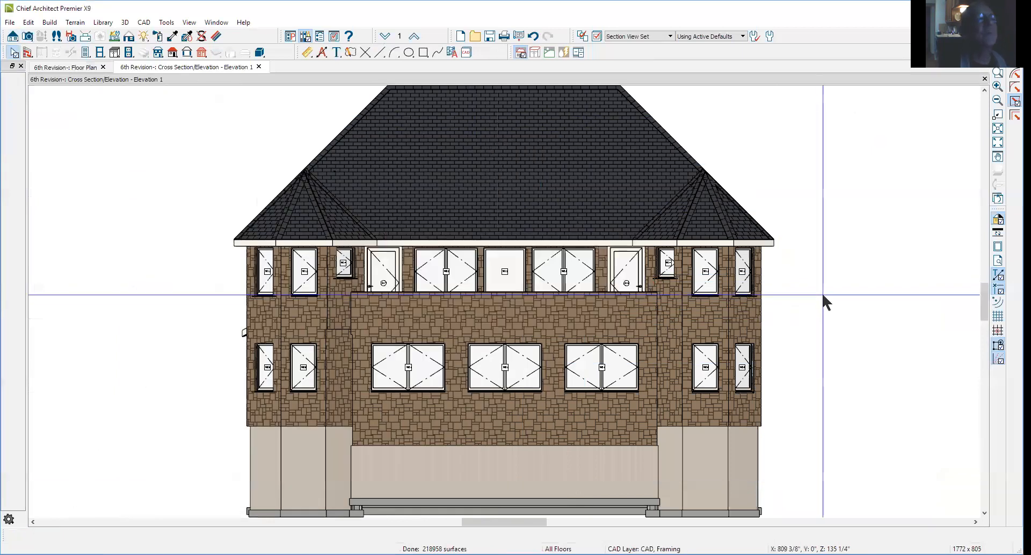
click(985, 79)
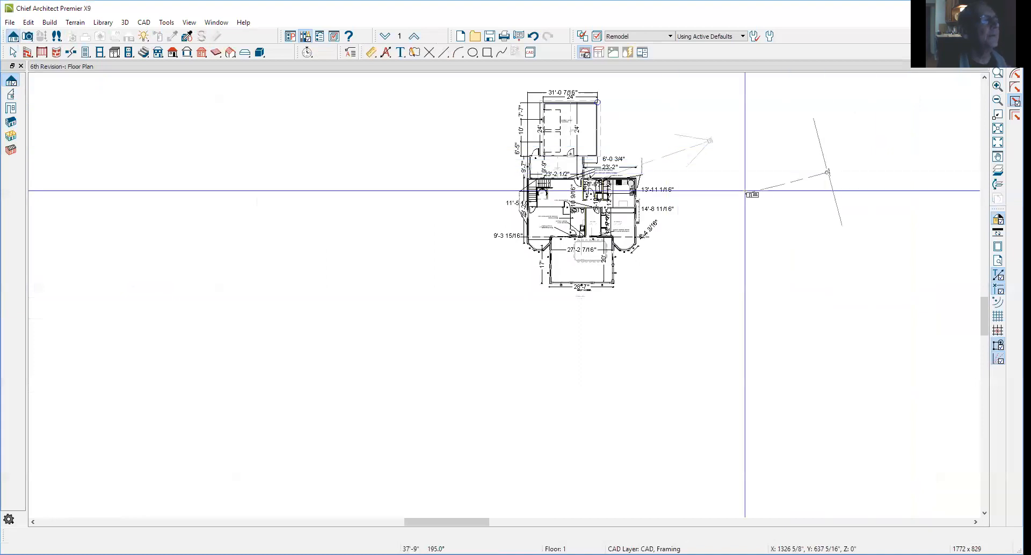
Create and inspect elevations of the house's right side and of its garage end, closing each view
click(196, 207)
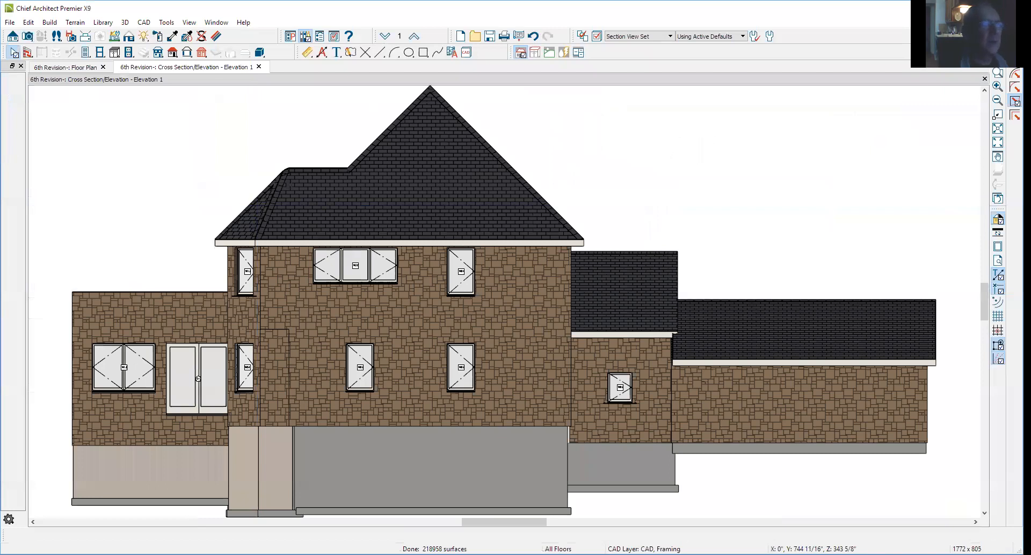
click(984, 79)
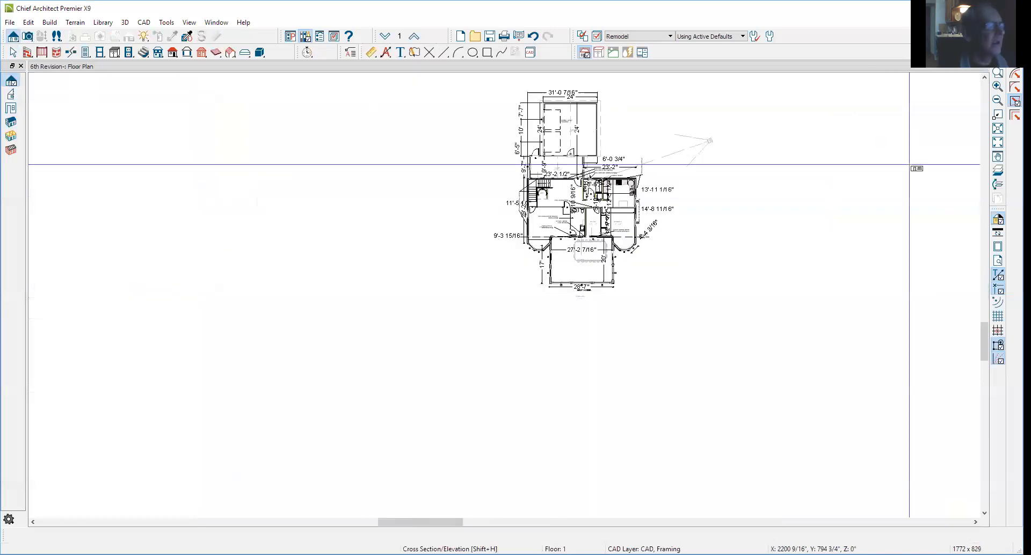
scroll(730, 202, down, 1)
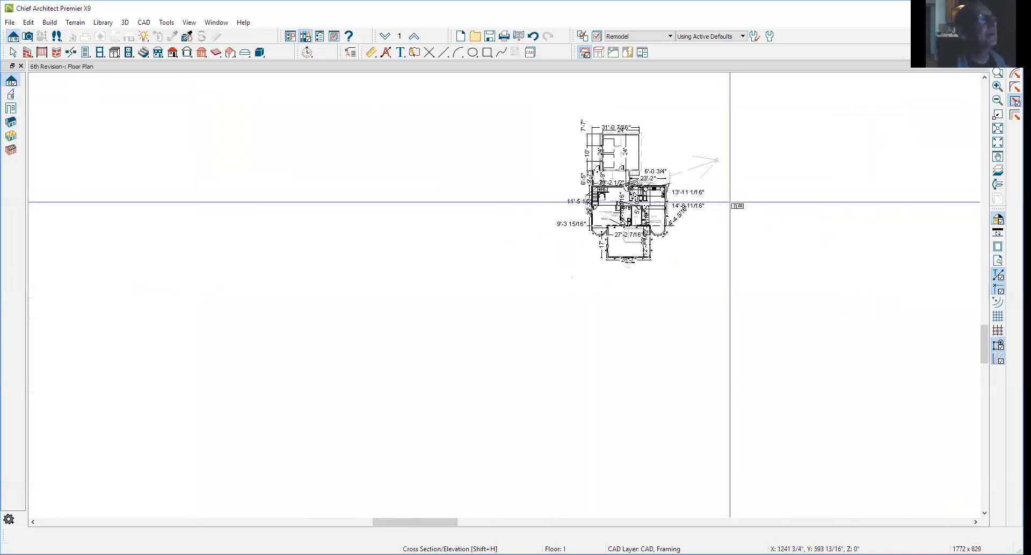
drag(646, 81, 666, 349)
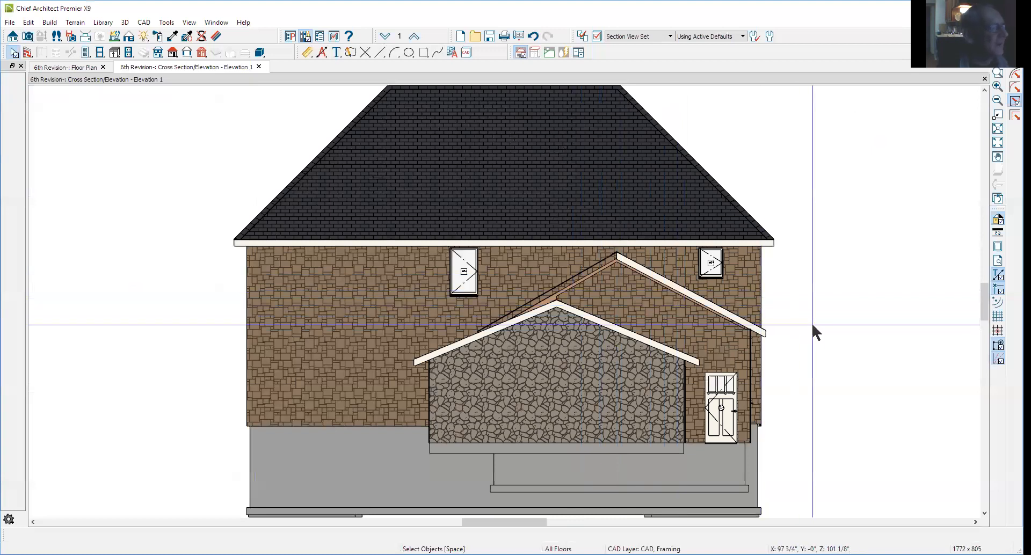
scroll(811, 322, down, 1)
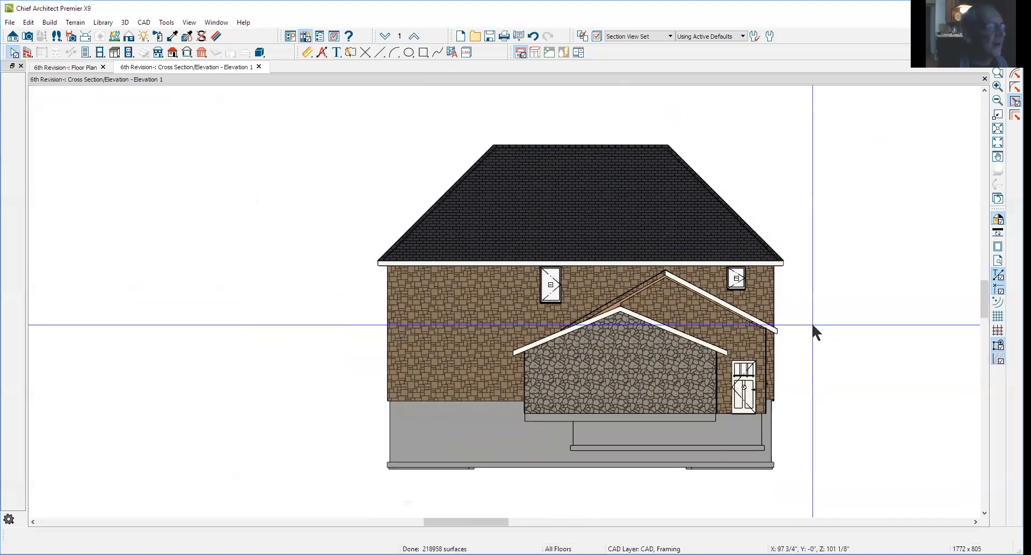
click(985, 79)
Open the perspective full overview from the existing camera in the plan and orbit around the house to inspect all sides
scroll(552, 341, up, 1)
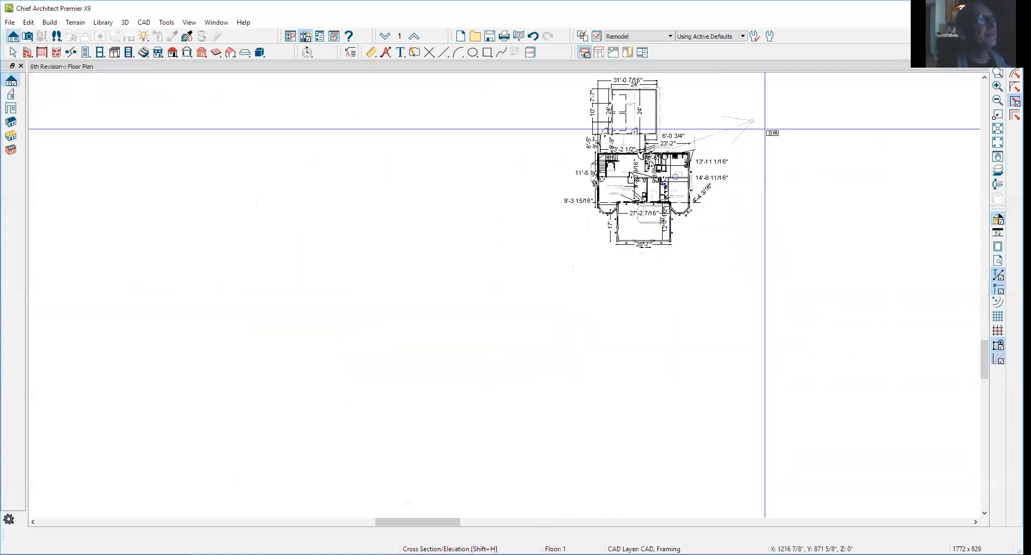
scroll(763, 120, up, 2)
scroll(763, 114, up, 1)
key(space)
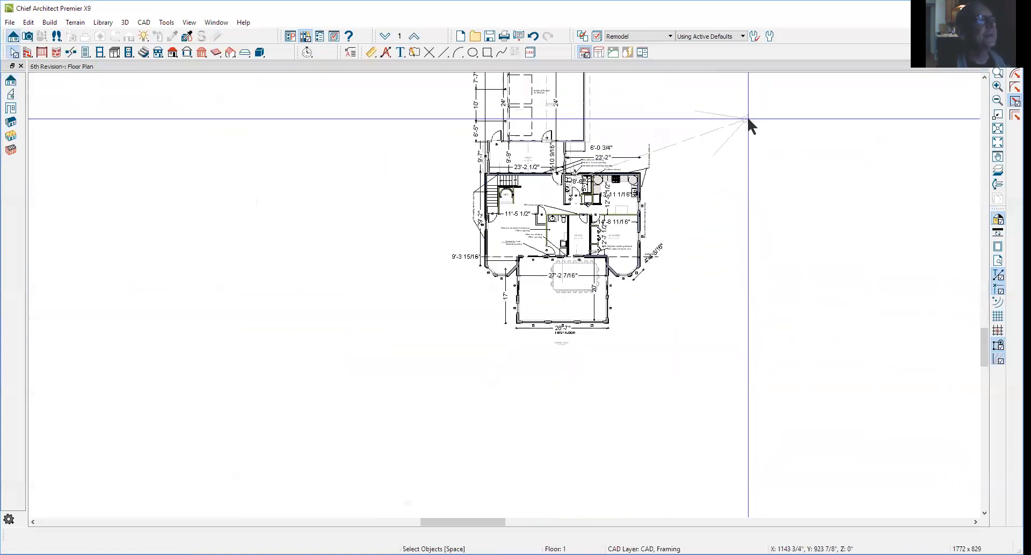
click(746, 117)
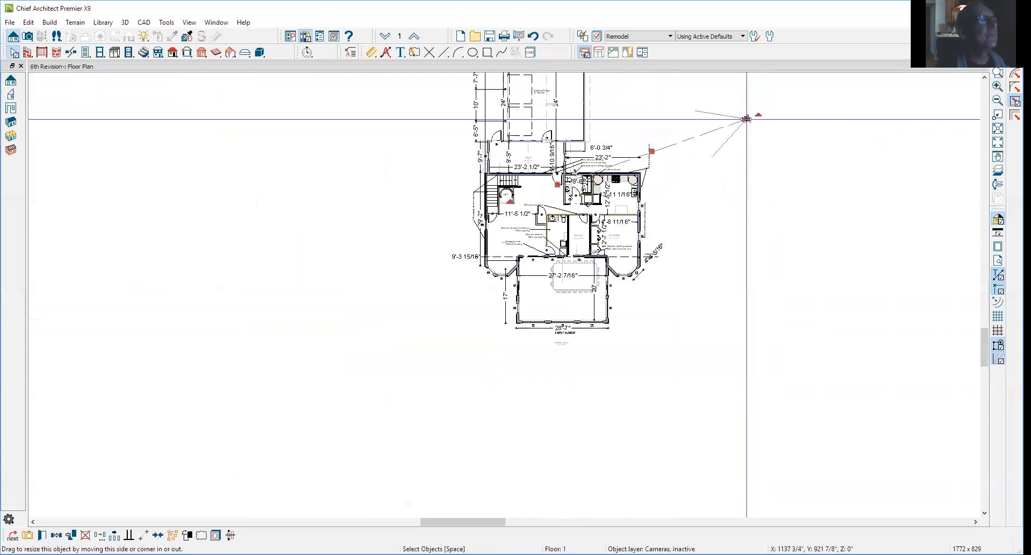
double_click(746, 119)
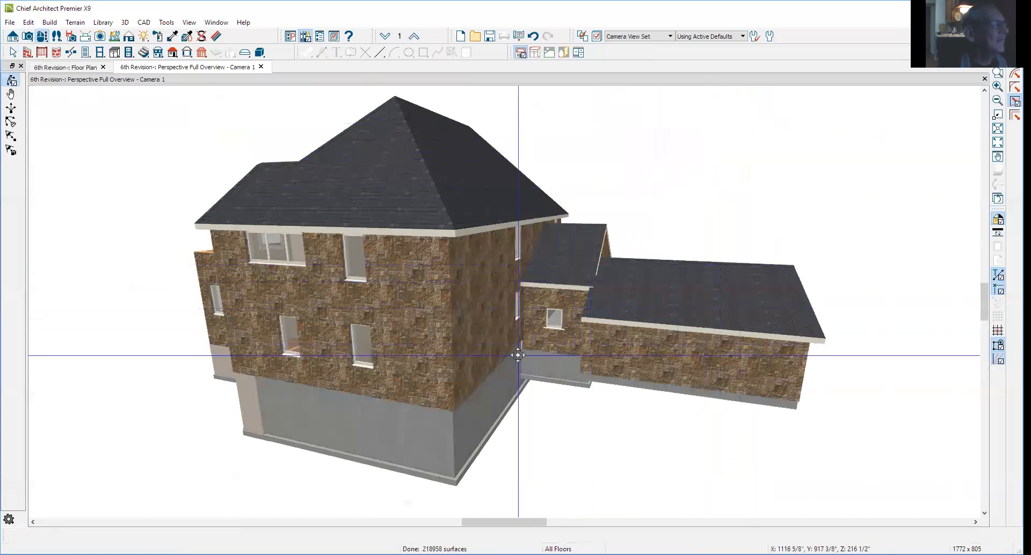
drag(570, 352, 451, 362)
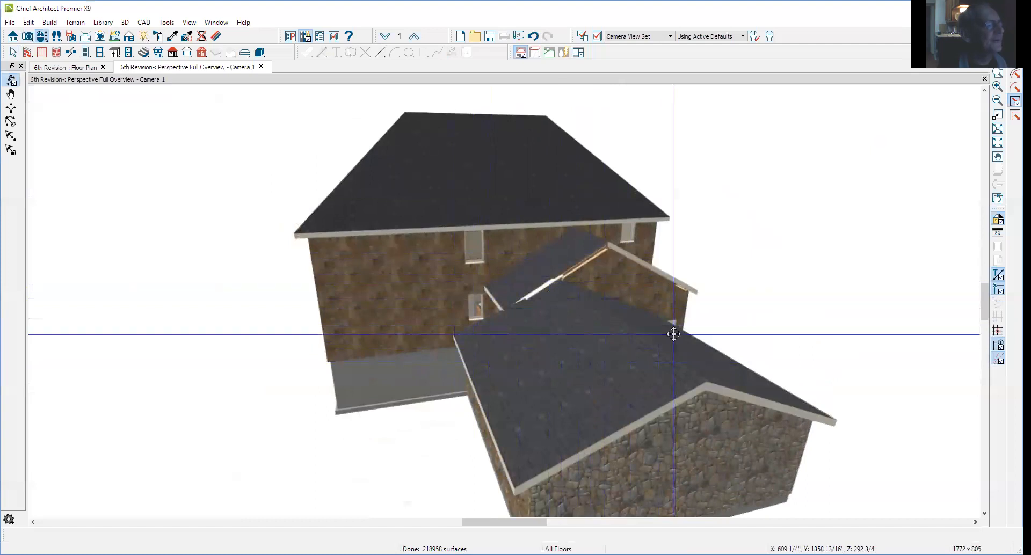
drag(648, 362, 264, 335)
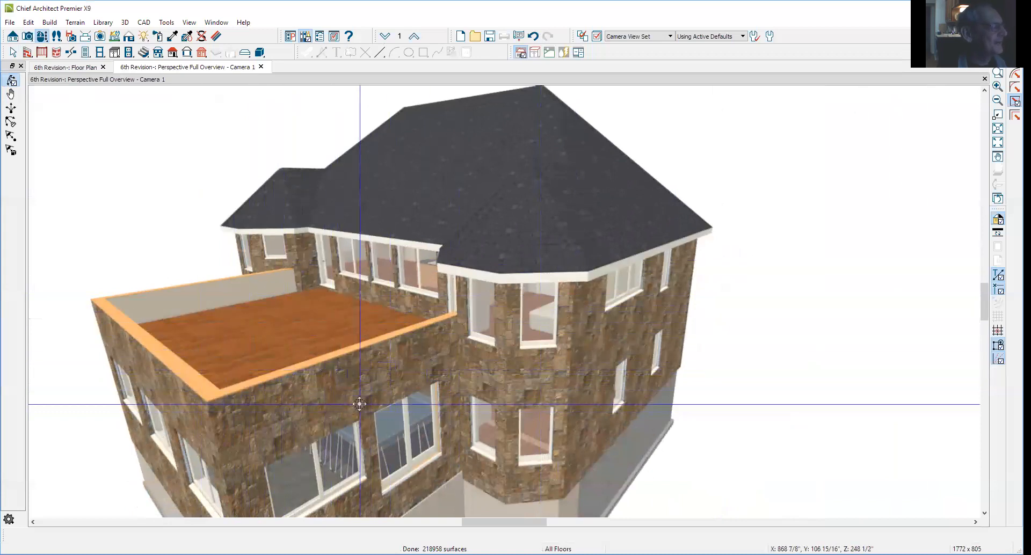
drag(743, 274, 437, 284)
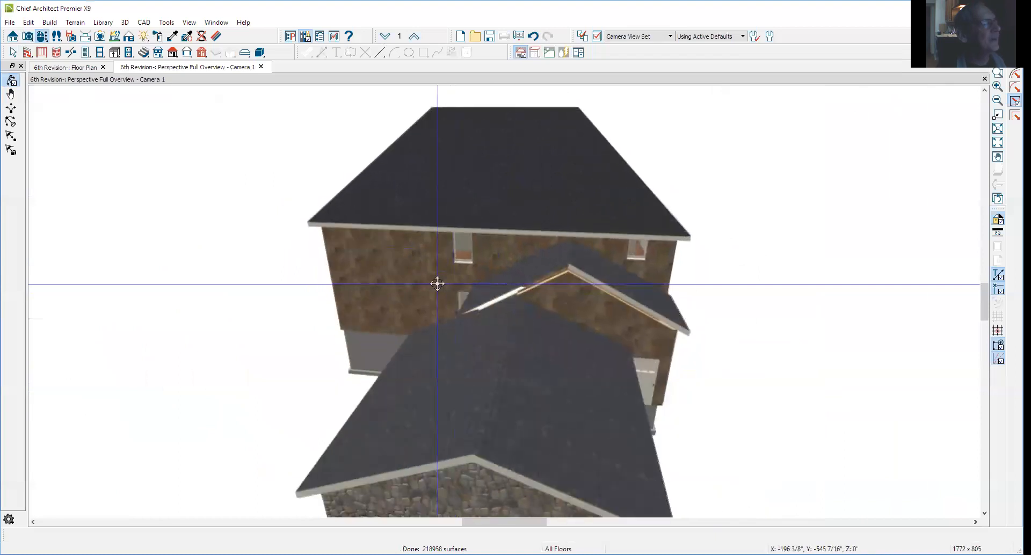
Turn off Pitch in Degrees for the garage's left roof plane
key(space)
click(471, 351)
double_click(471, 348)
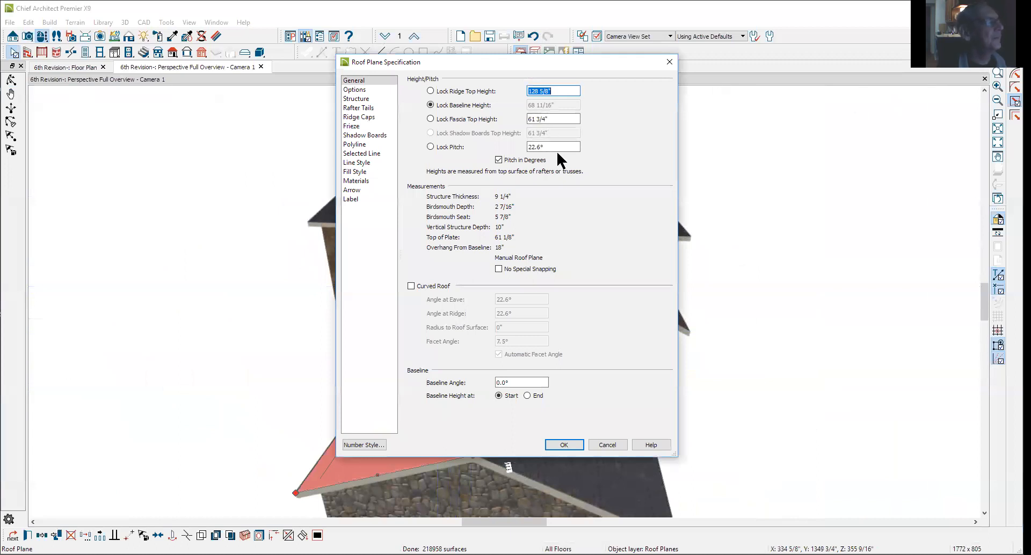
click(504, 160)
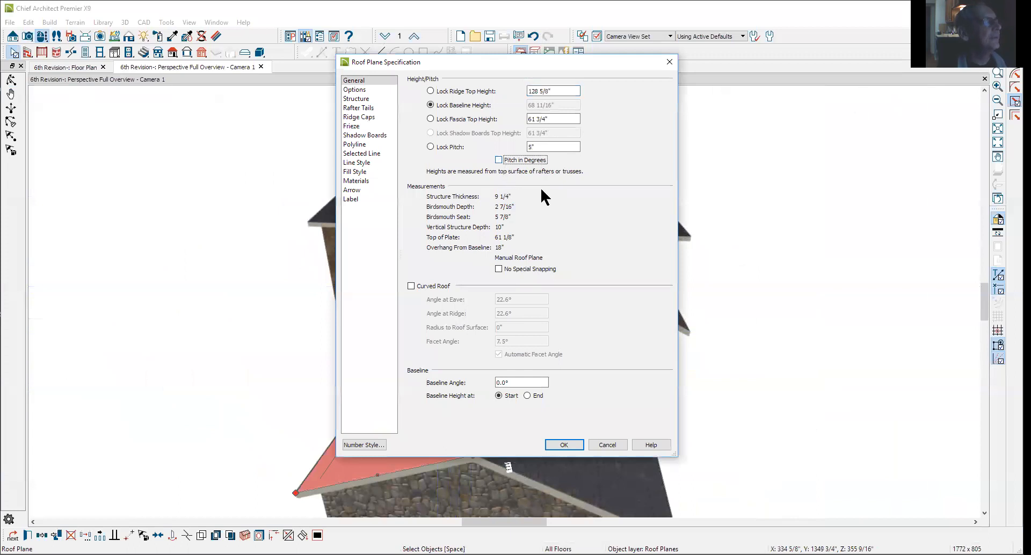
click(569, 446)
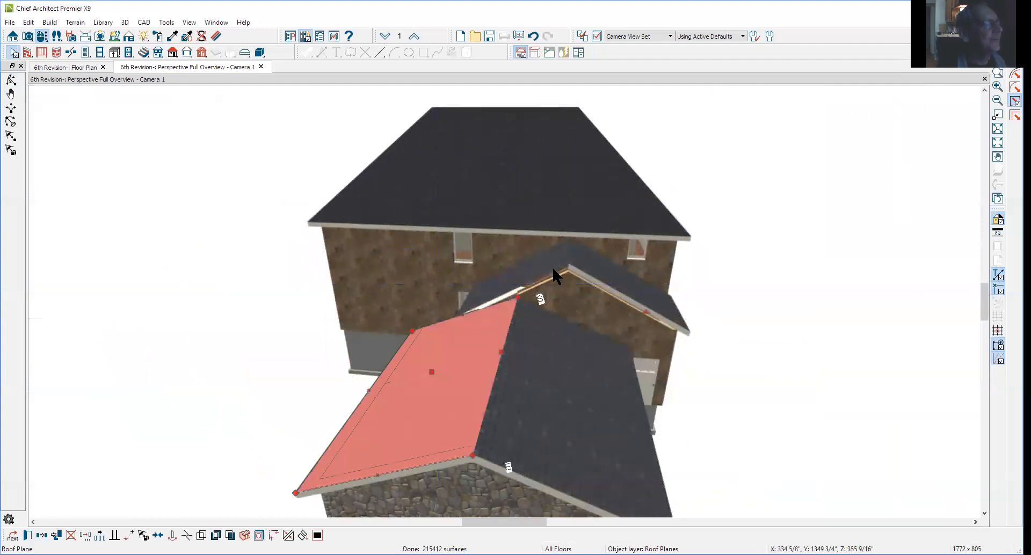
key(Escape)
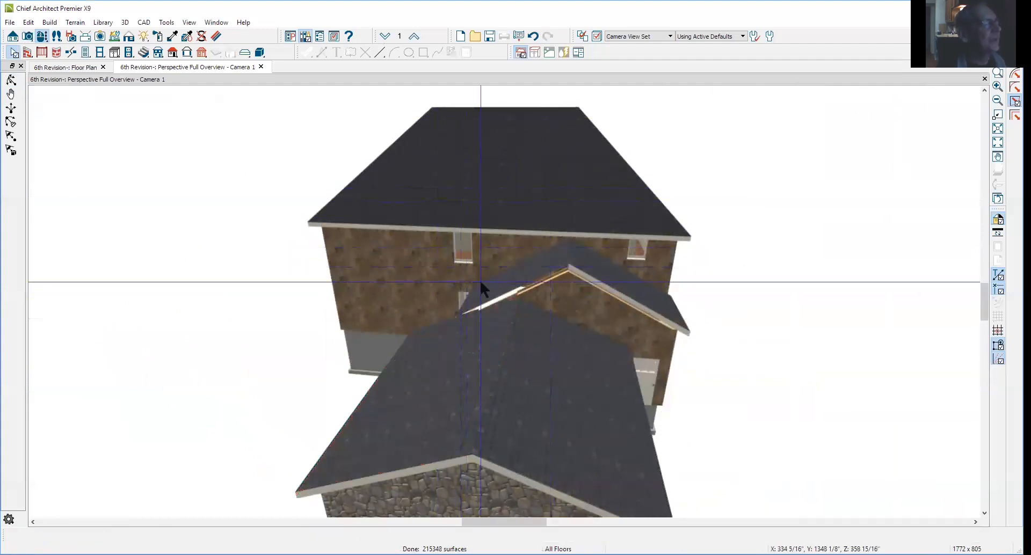
Check the height and pitch settings of the connector's left roof plane, leaving its specification unchanged
click(557, 277)
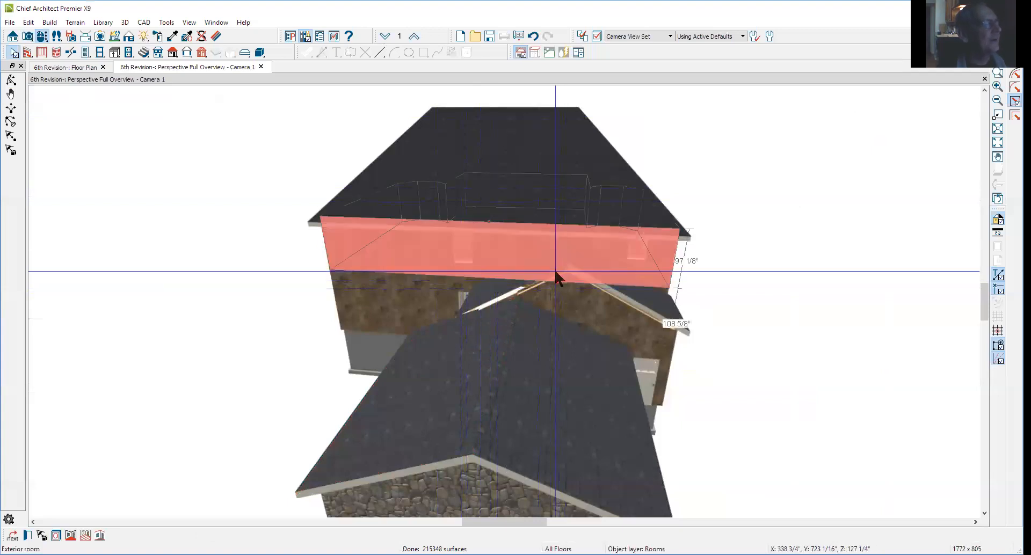
click(526, 284)
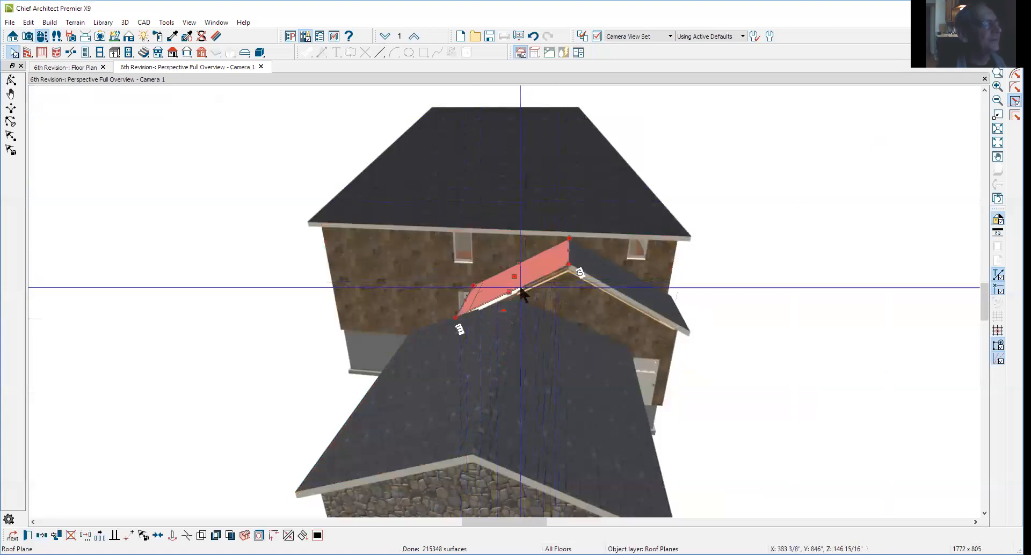
click(28, 535)
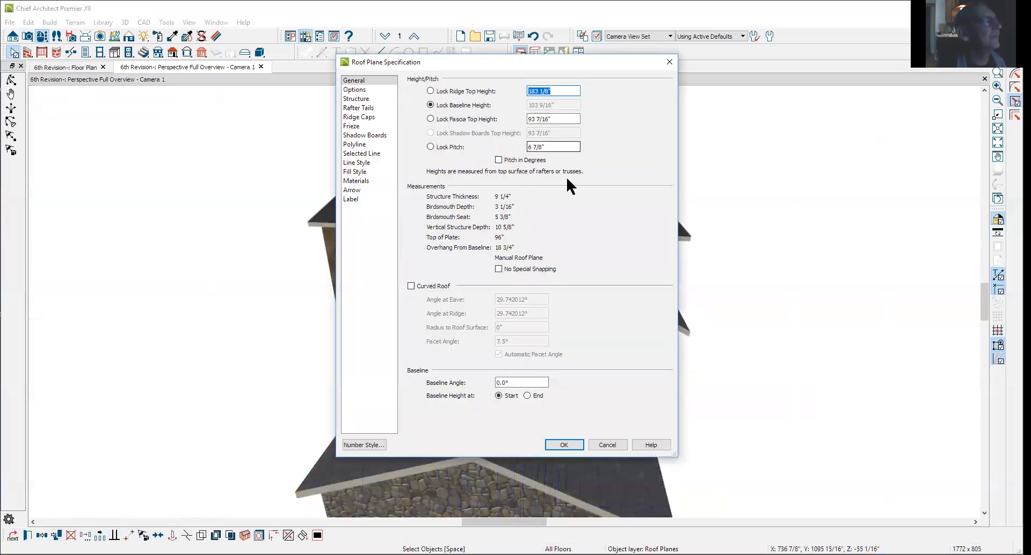
click(616, 444)
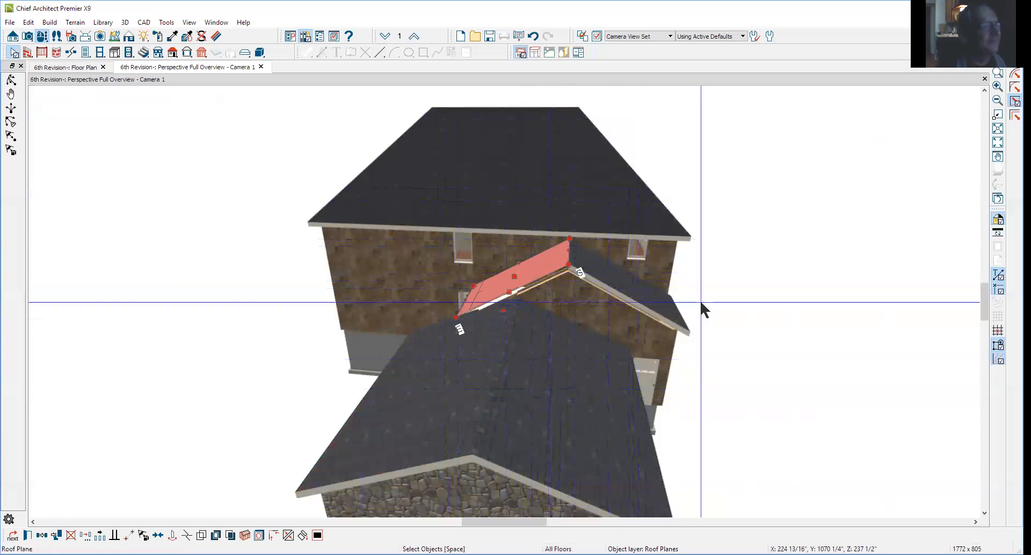
Delete the left roof plane over the connector between the house and the garage
click(11, 80)
drag(127, 170, 214, 177)
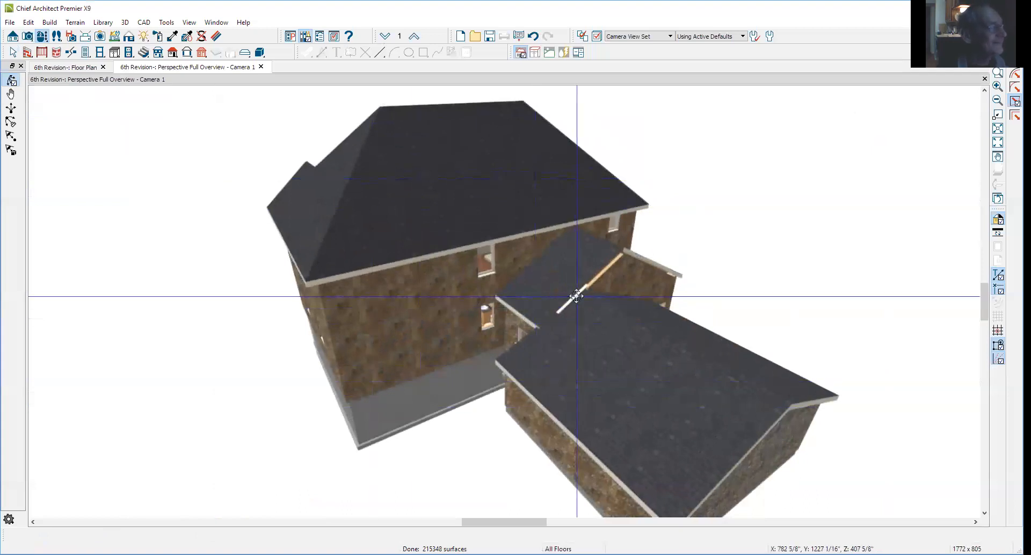
scroll(576, 297, up, 3)
key(Escape)
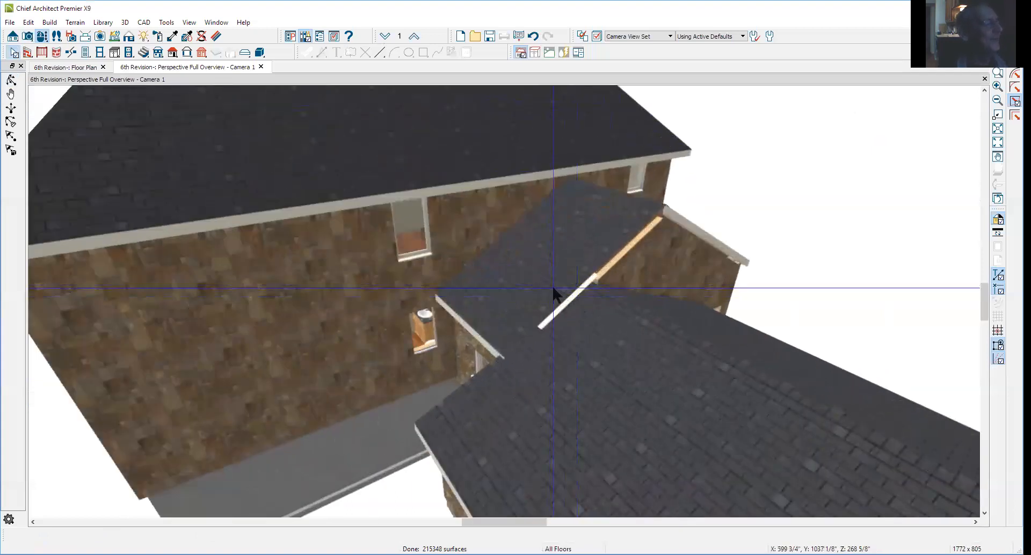
click(554, 290)
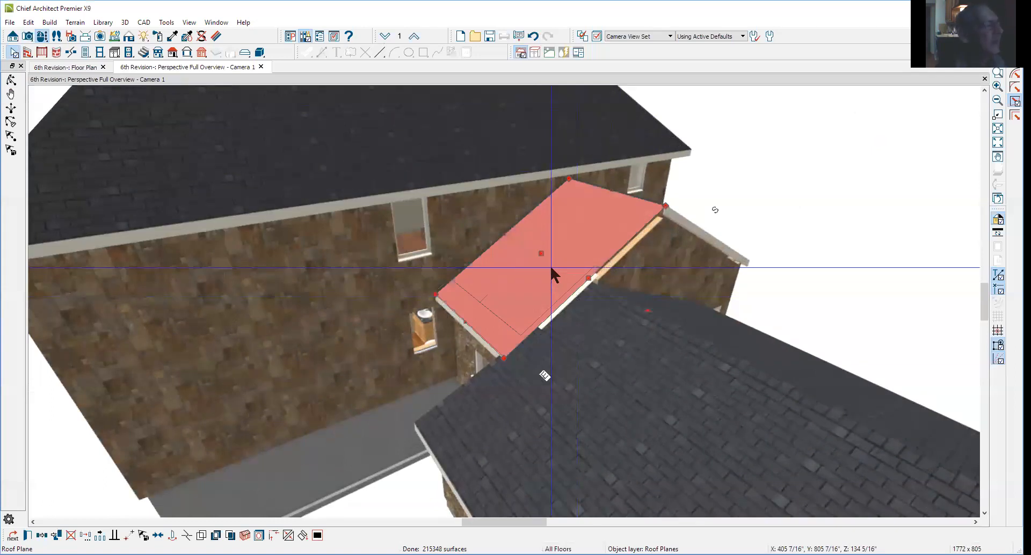
key(Delete)
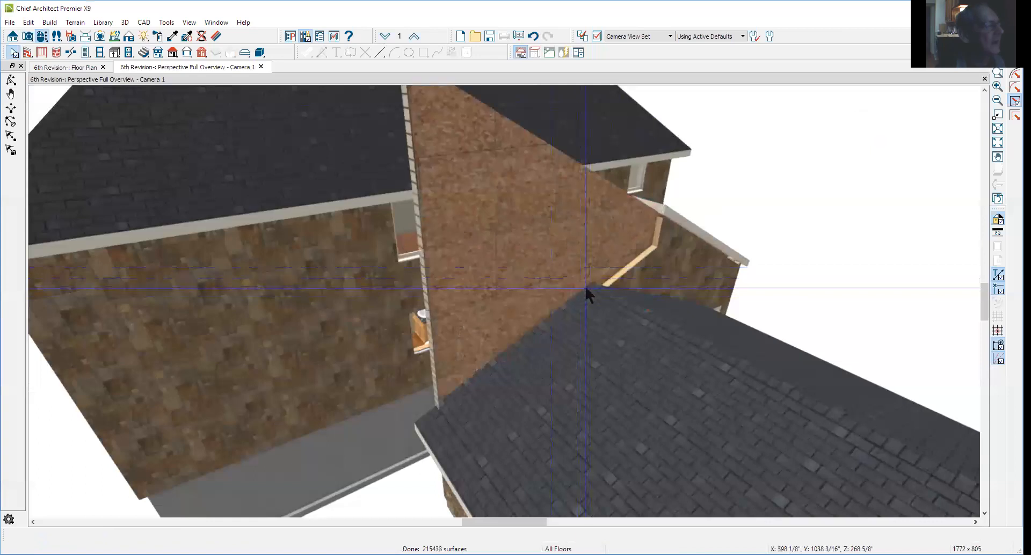
Break the house-side edge of the garage's left roof plane and extend the inner section about 11'-2" over the connector to the house
click(559, 329)
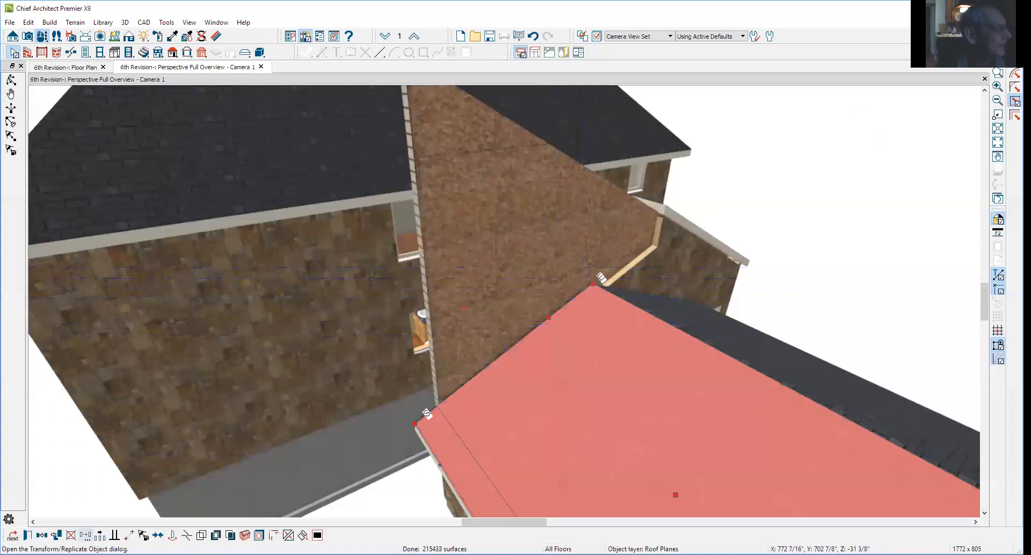
click(186, 536)
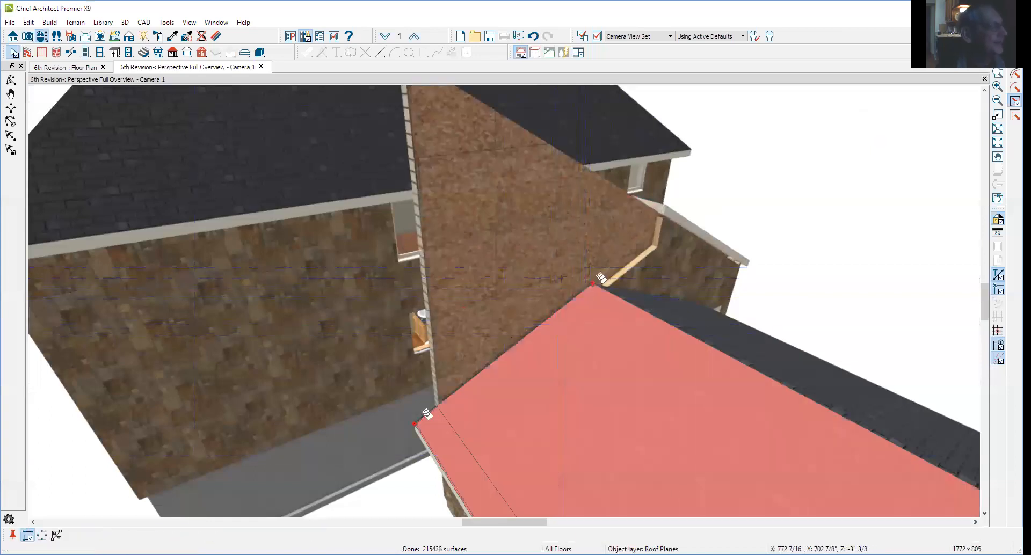
click(499, 358)
mouse_move(498, 357)
mouse_down()
mouse_move(476, 168)
mouse_move(506, 177)
mouse_move(499, 365)
mouse_move(468, 317)
mouse_move(525, 387)
mouse_move(481, 361)
mouse_up()
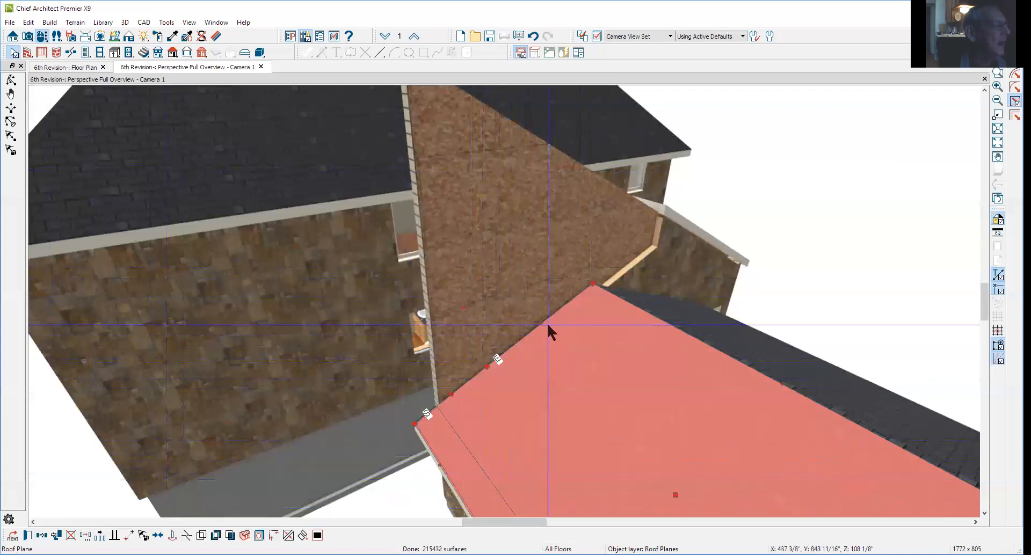
drag(544, 320, 467, 260)
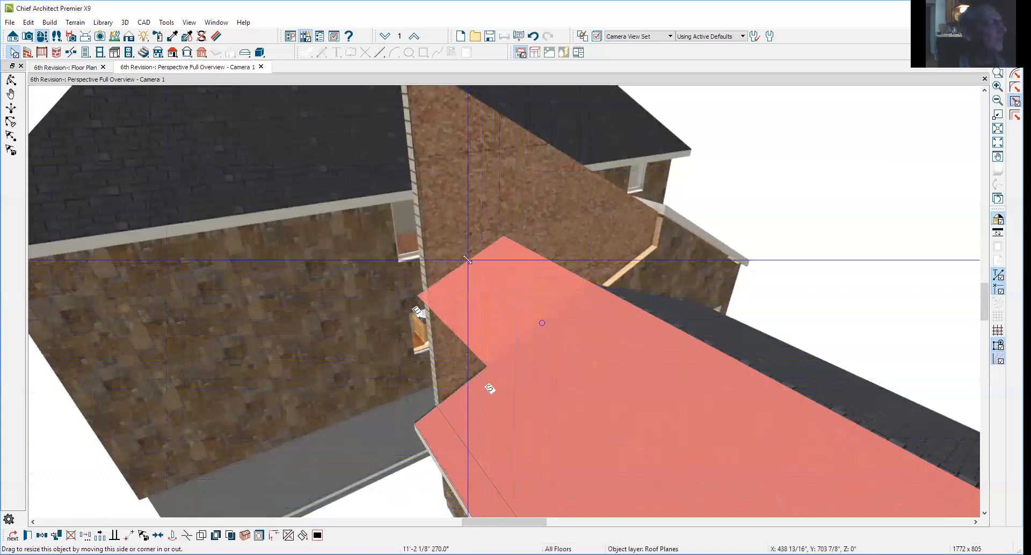
drag(467, 259, 466, 260)
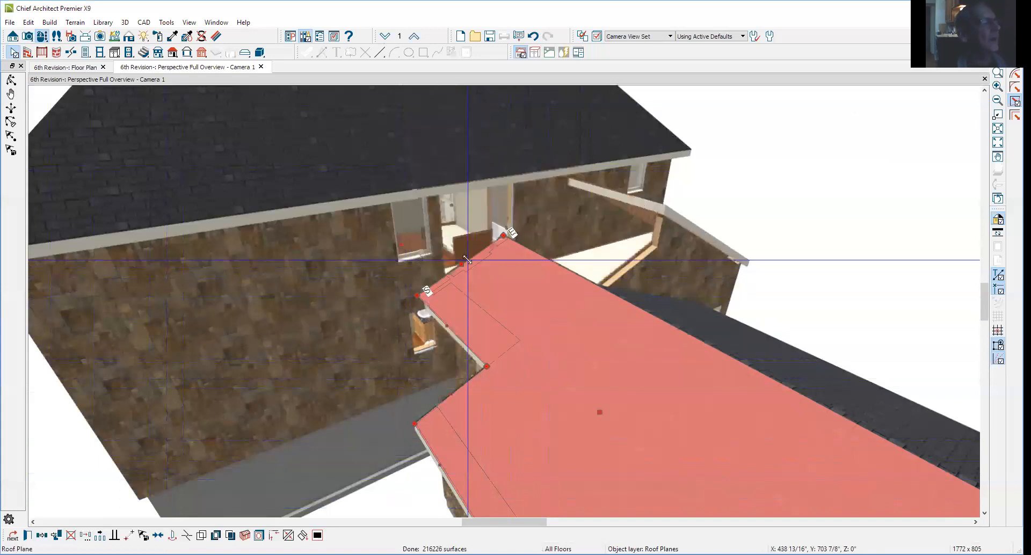
Set the pitch of the connector's right roof plane to 5 in its specification
click(655, 210)
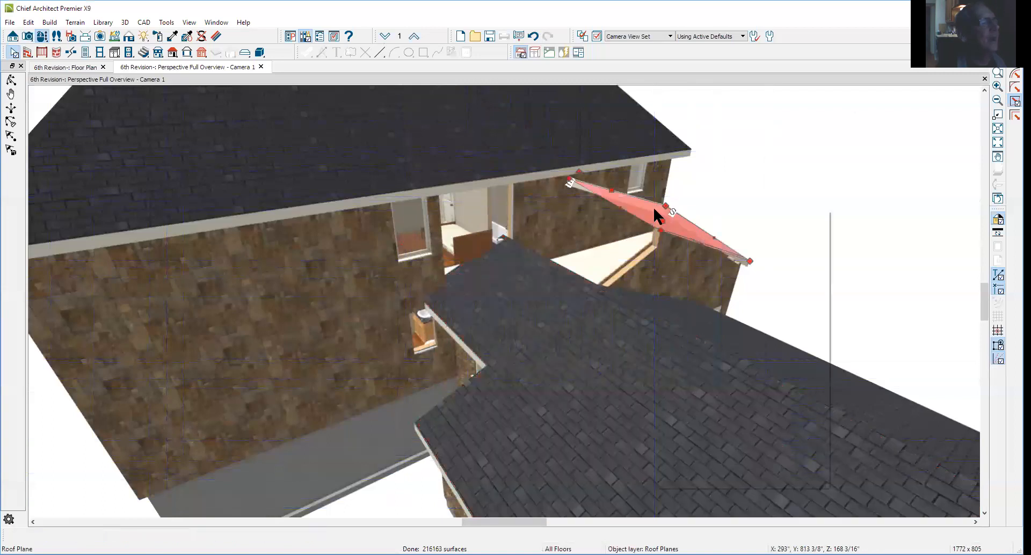
right_click(655, 211)
click(681, 224)
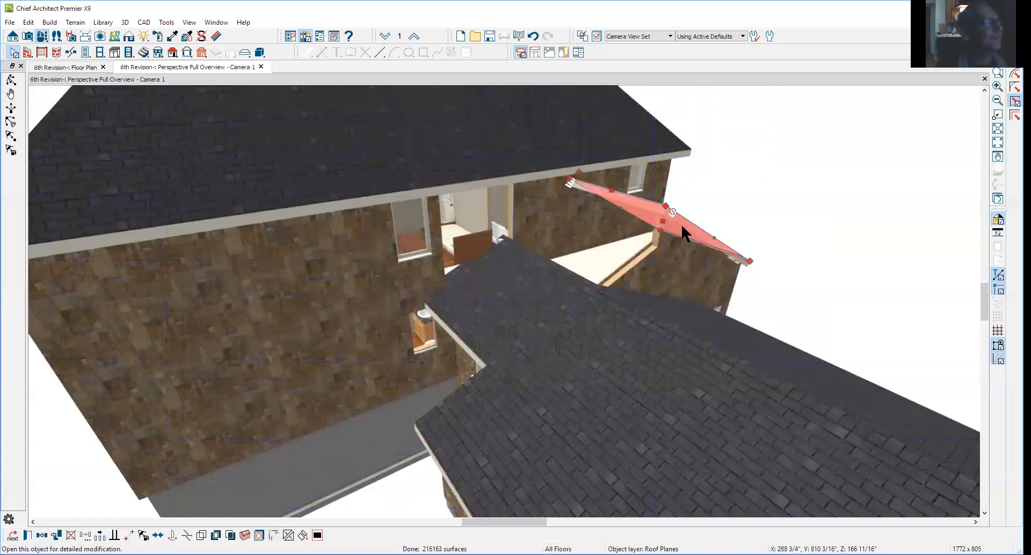
click(540, 146)
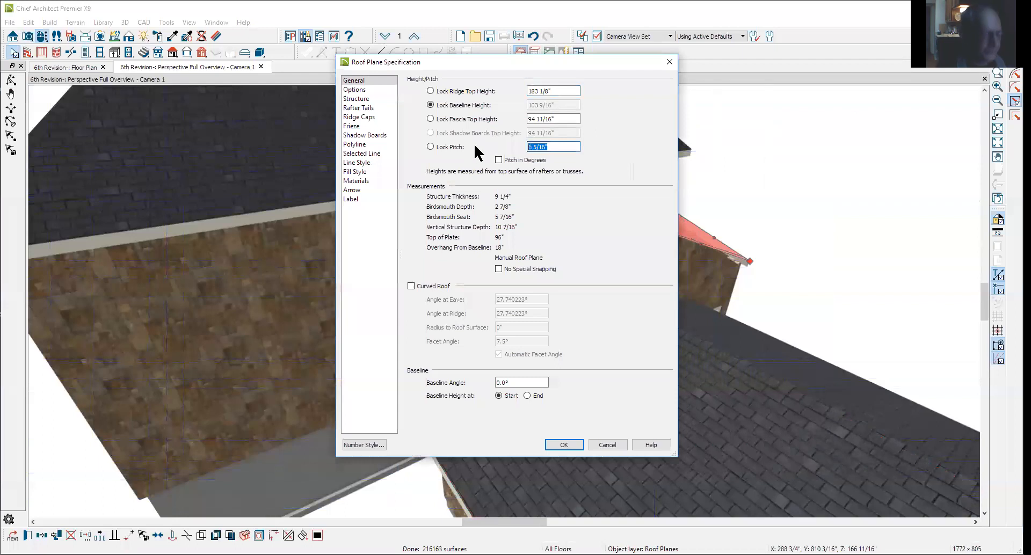
text(5)
click(578, 445)
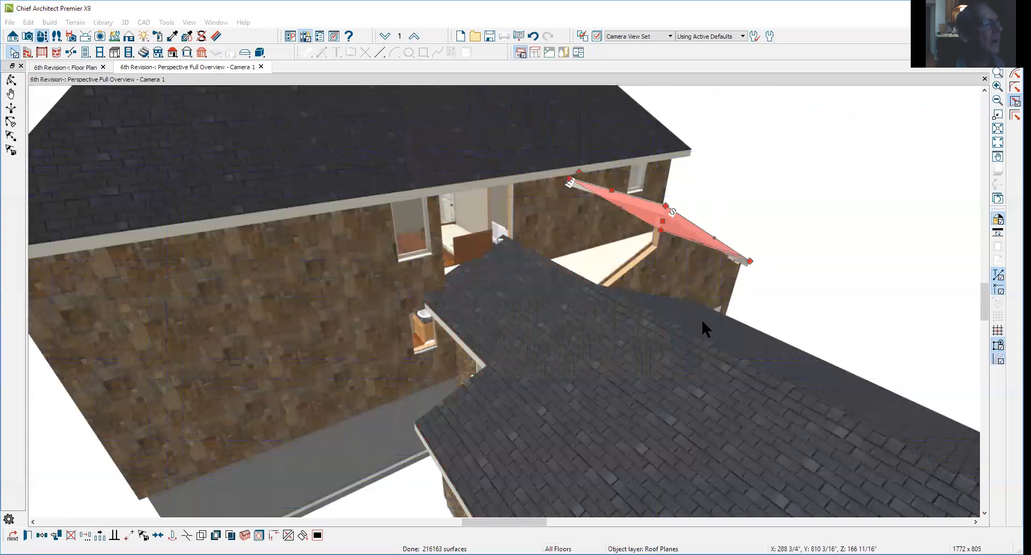
Break the extended garage roof plane's ridge edge where it reaches the connector and pull that section about 4'-3" toward the connector's right roof plane
click(549, 261)
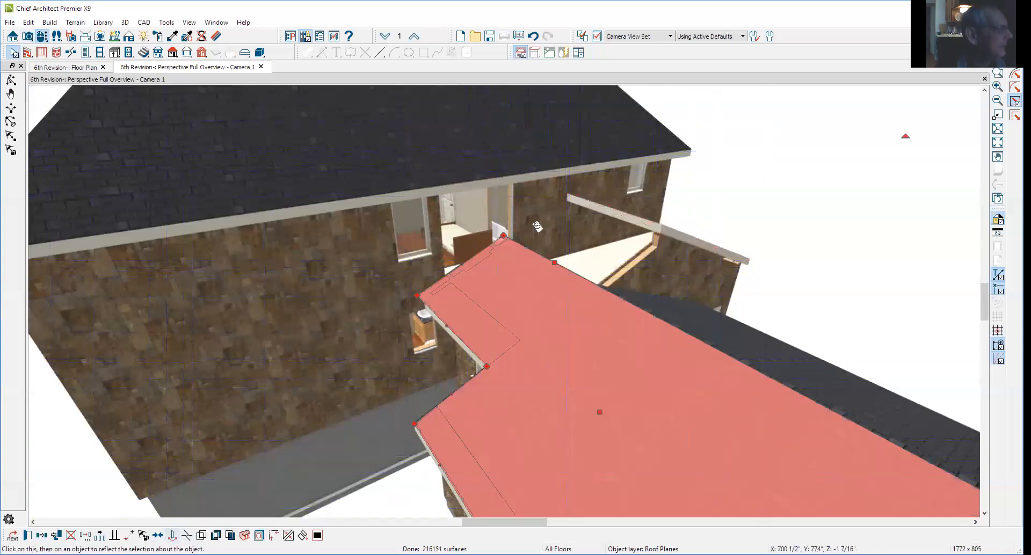
click(187, 535)
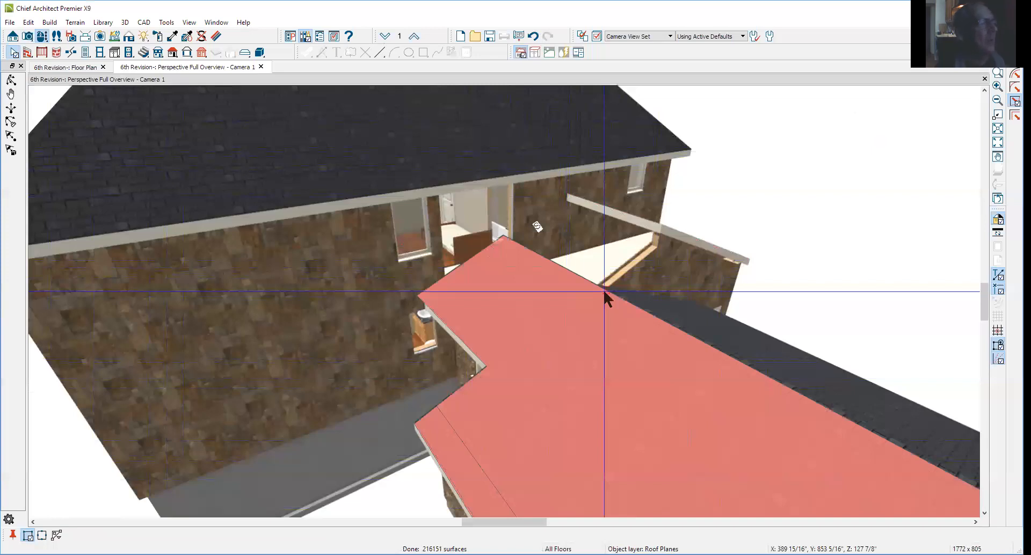
click(605, 293)
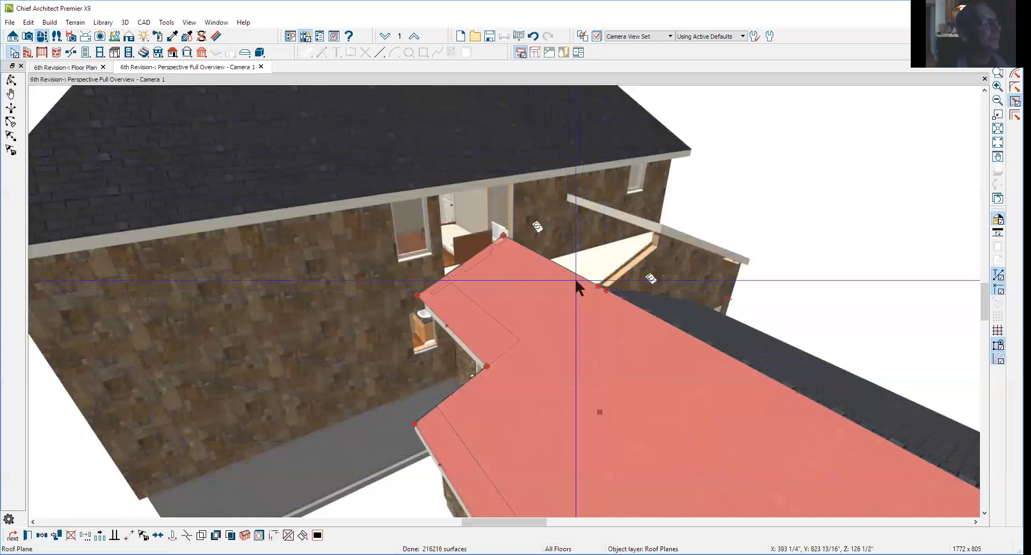
click(547, 260)
drag(547, 260, 600, 231)
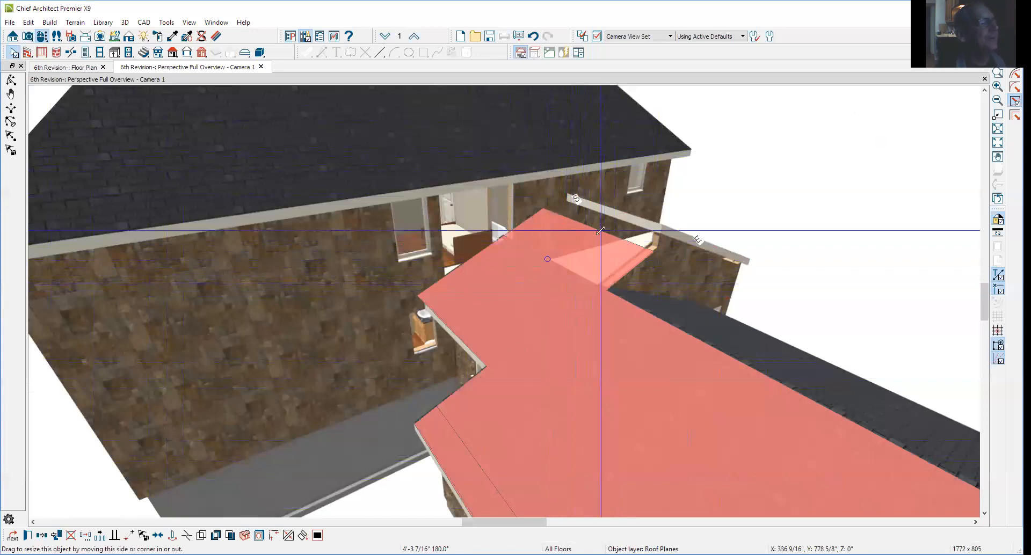
drag(601, 231, 601, 231)
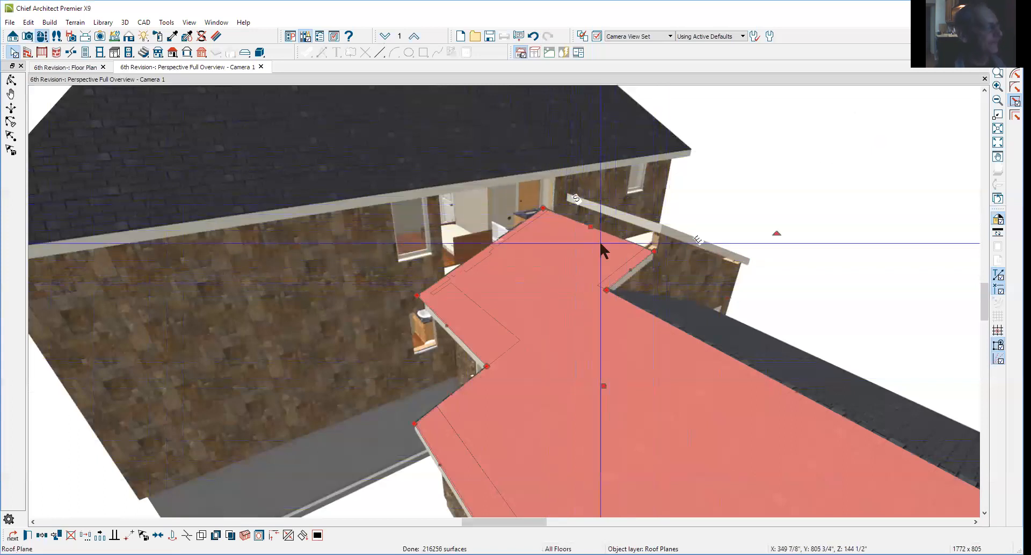
Try to join the extended garage roof plane to the connector's right roof plane in the camera view
click(289, 535)
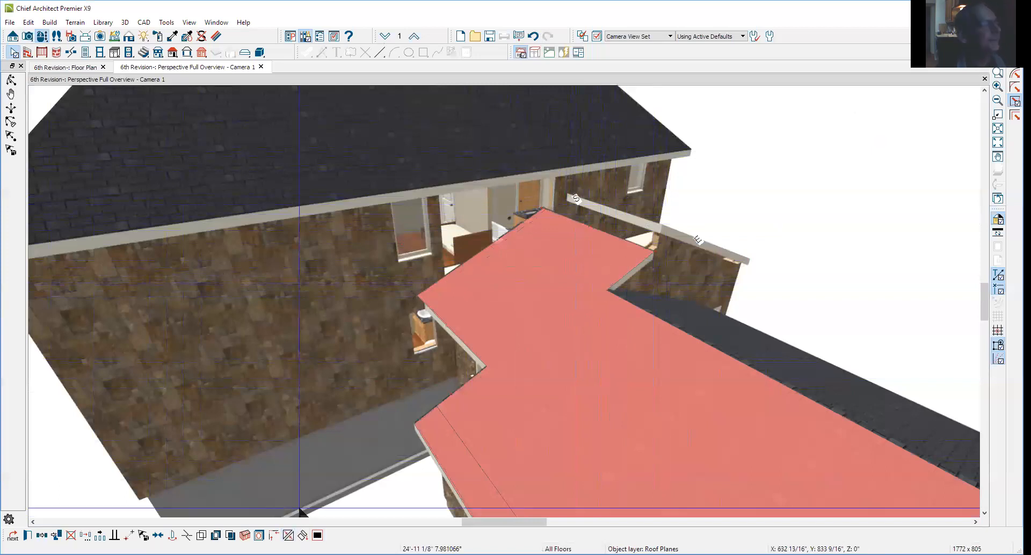
click(625, 226)
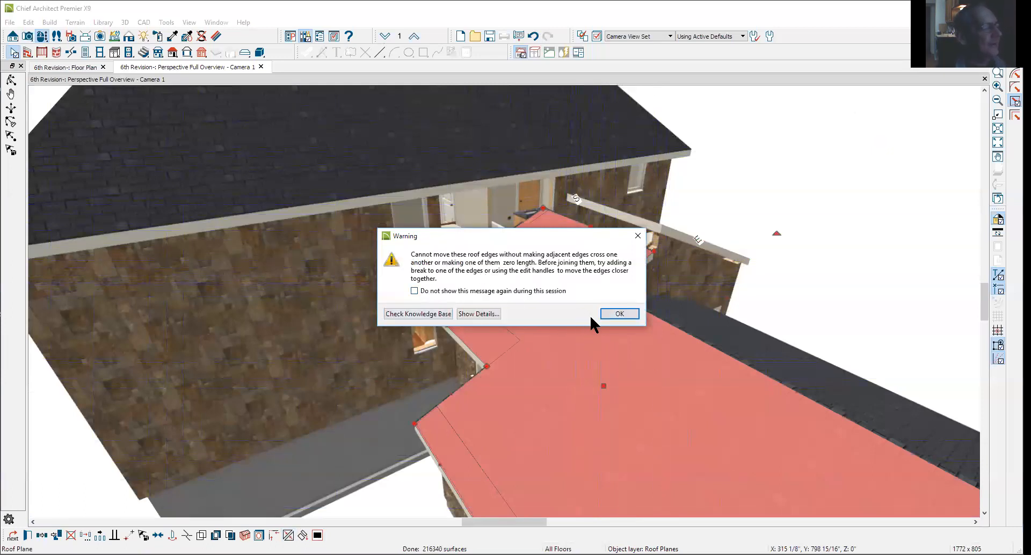
click(604, 316)
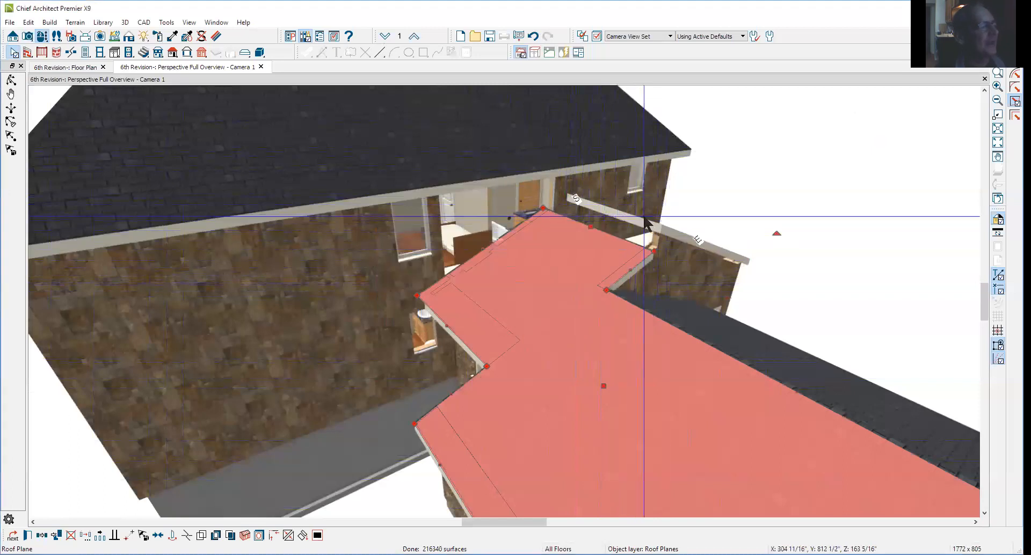
click(641, 221)
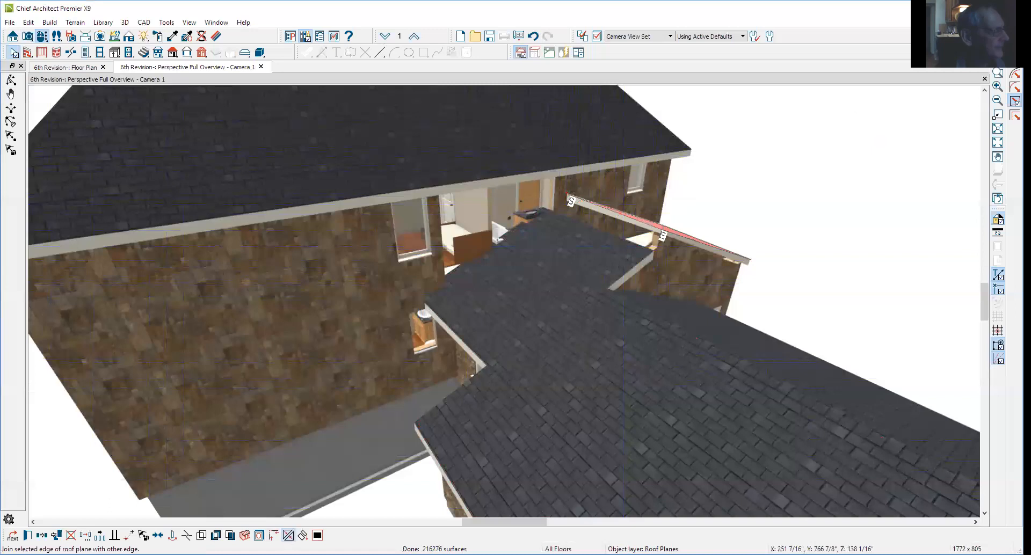
click(288, 535)
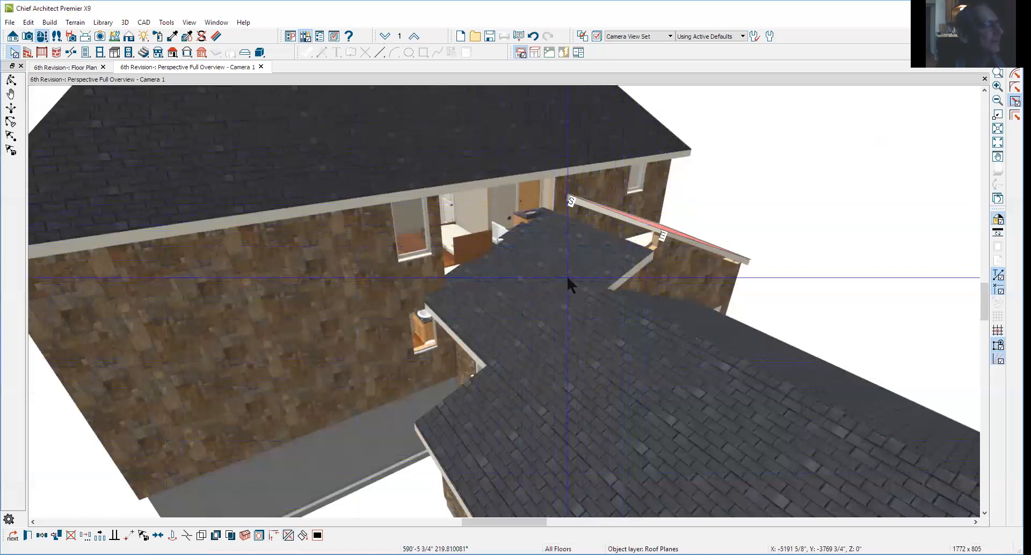
click(599, 253)
Join the two roof planes at the ridge above the entry in the floor plan, and pull the extended plane's house-side edge back to the wall
key(ctrl+Tab)
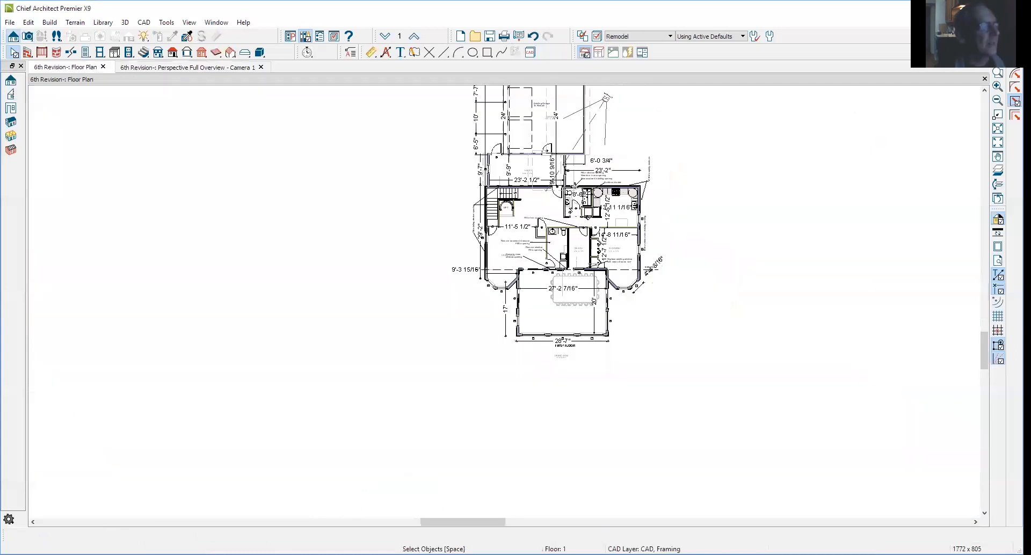
scroll(513, 161, down, 1)
scroll(514, 136, up, 2)
scroll(515, 138, up, 5)
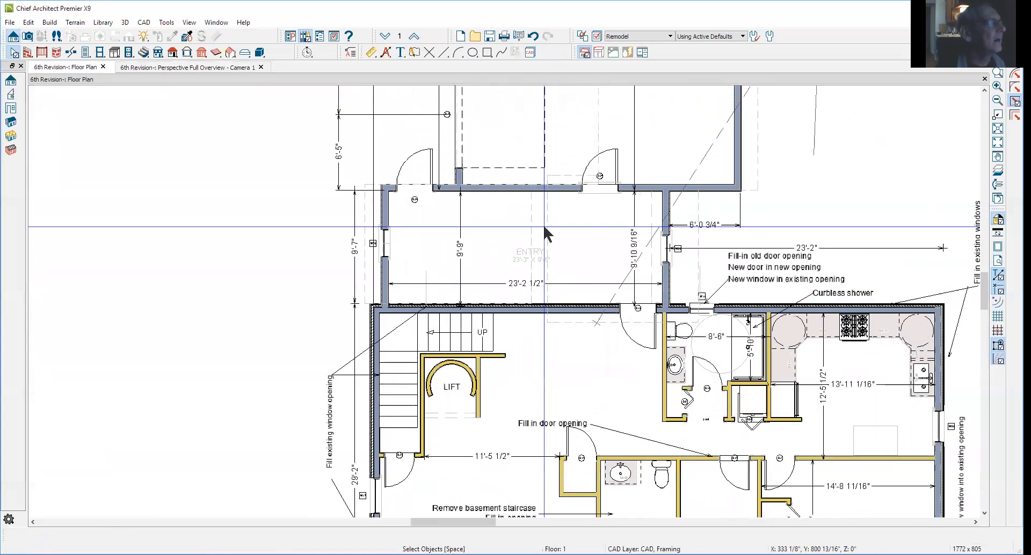
right_click(546, 228)
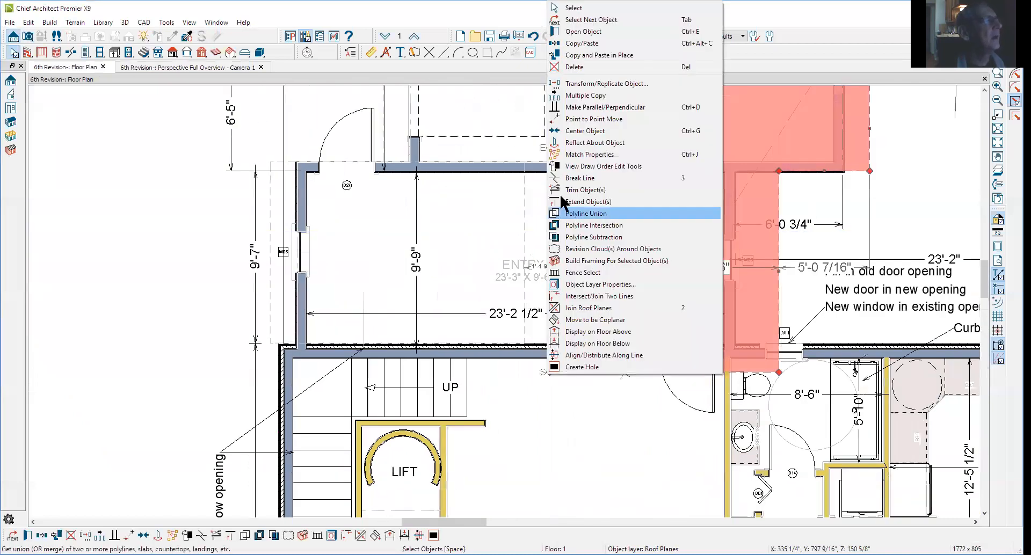
click(619, 308)
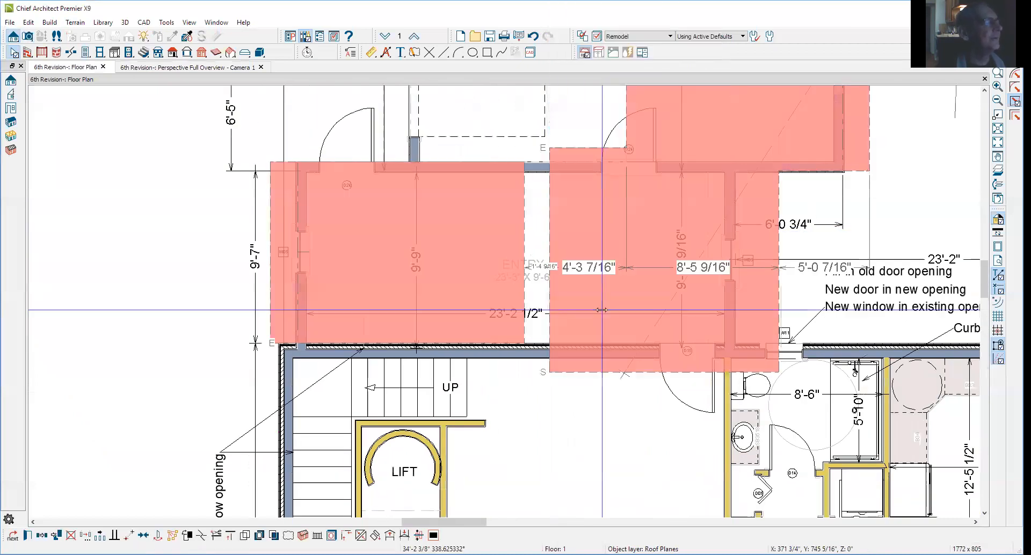
click(525, 247)
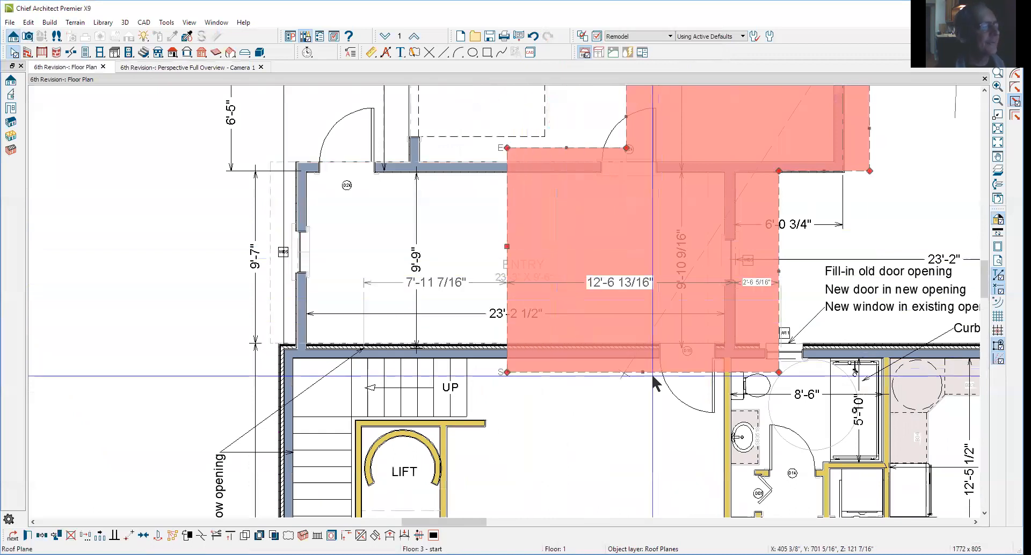
drag(652, 373, 639, 343)
key(Escape)
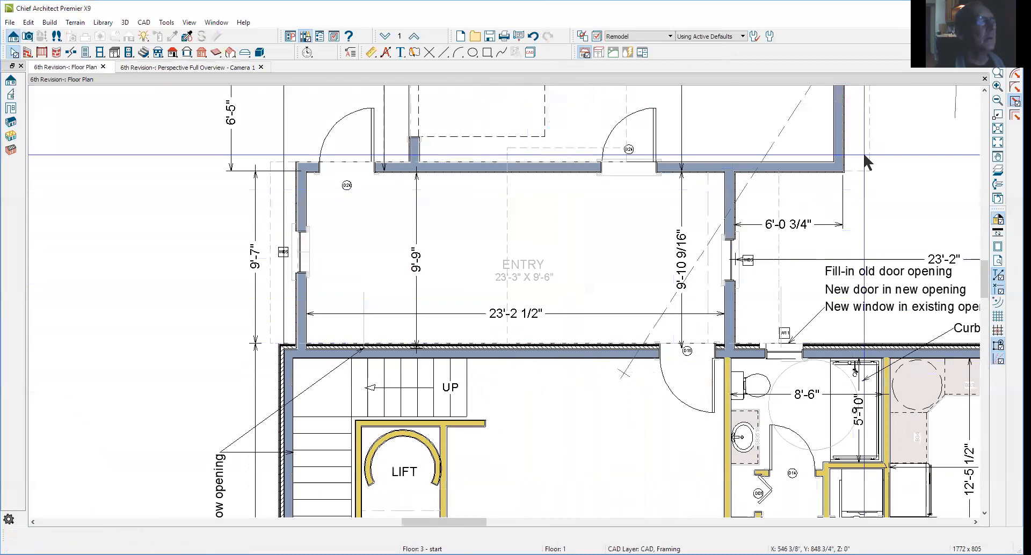
Set the extended roof plane's eave edge 18" from the entry's outer side wall
click(780, 249)
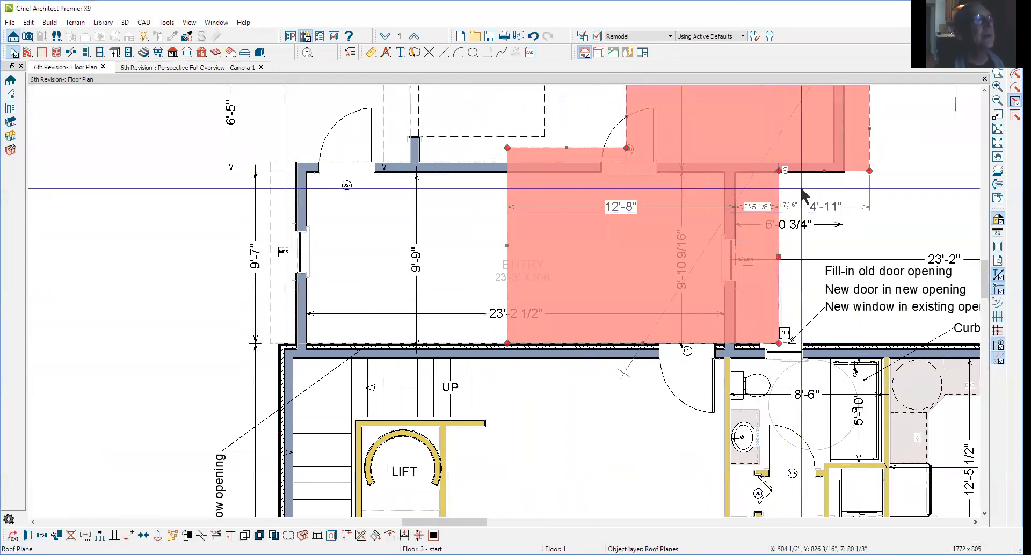
click(875, 153)
click(870, 153)
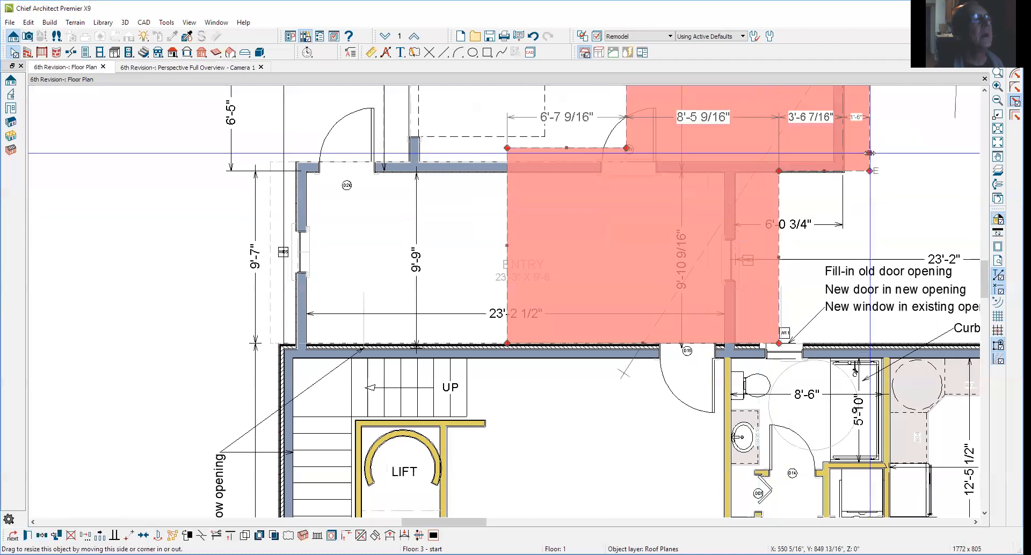
key(Escape)
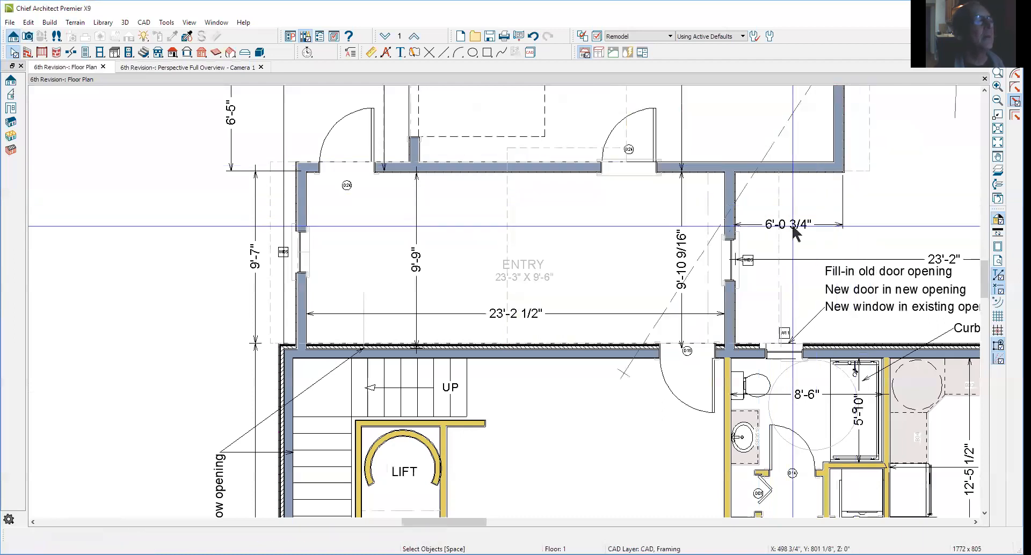
click(780, 256)
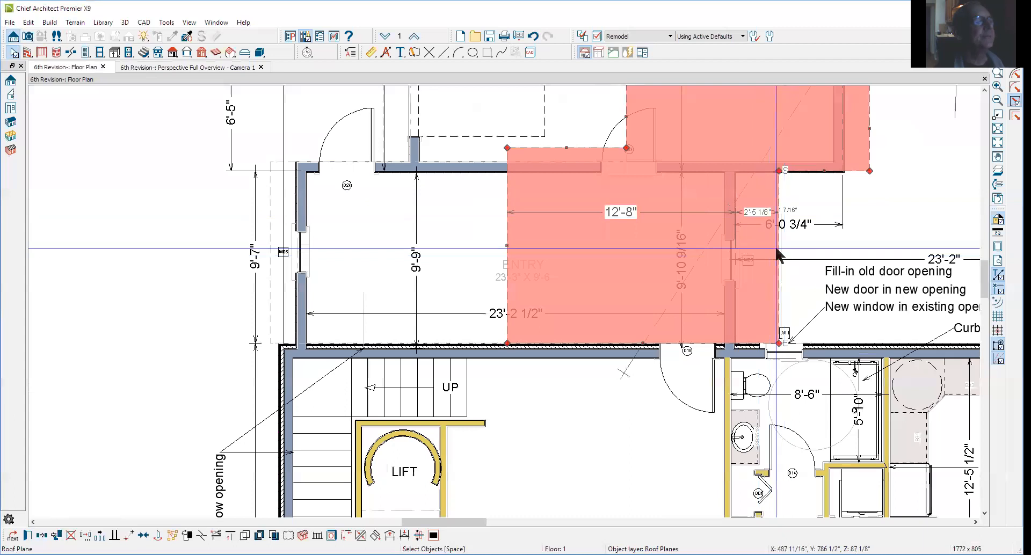
click(758, 212)
text(18)
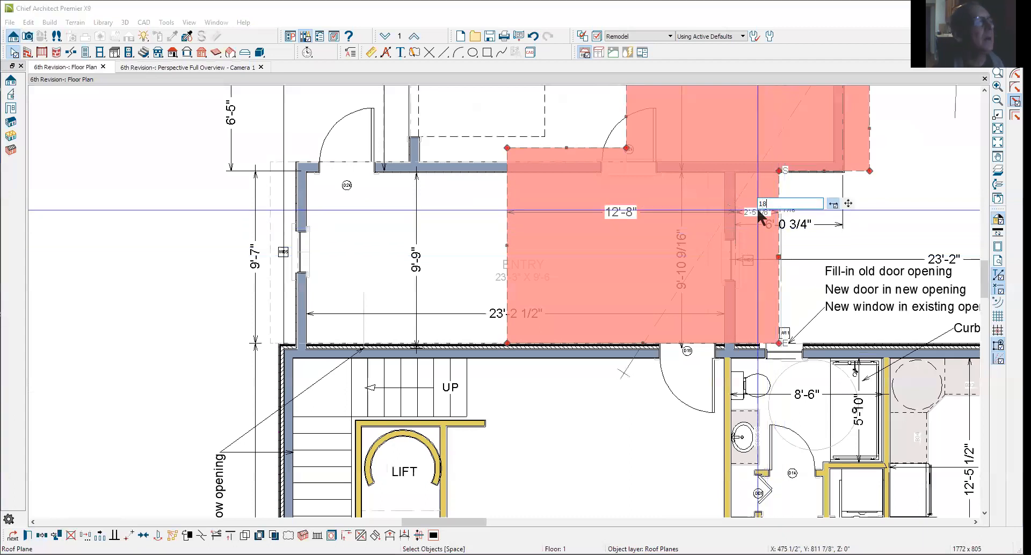
key(Return)
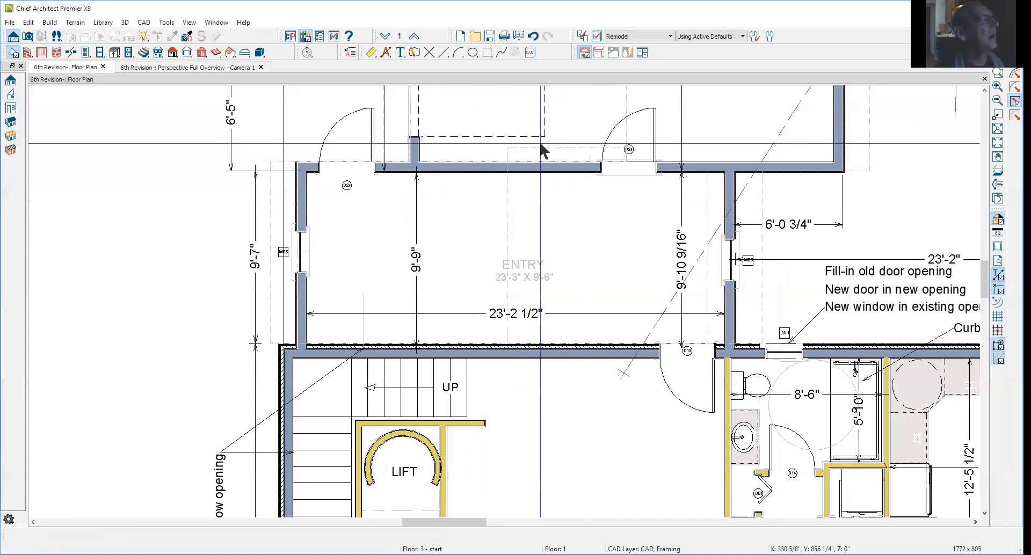
Set the extended roof plane's gable edge 18" from the entry's garage-side wall in the floor plan
click(569, 154)
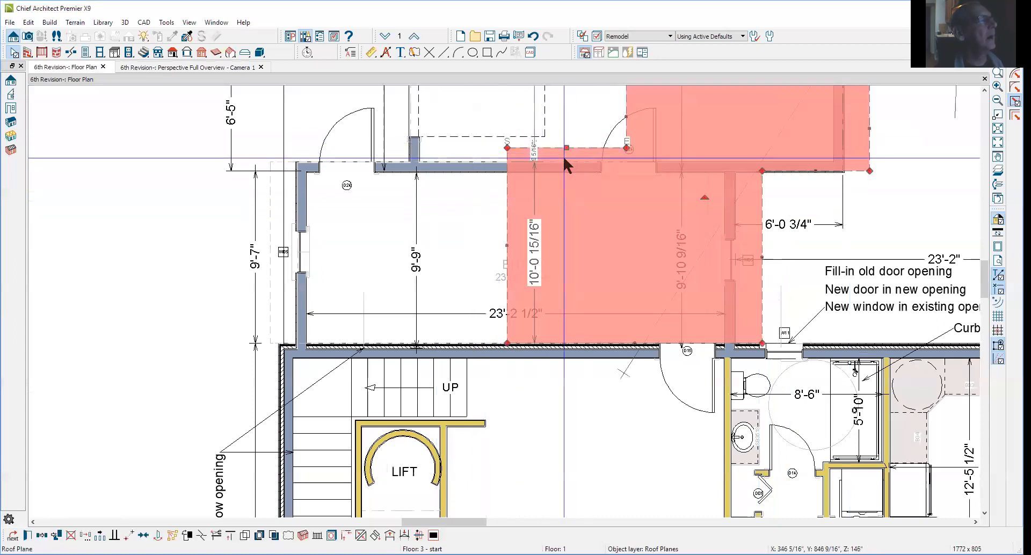
click(531, 155)
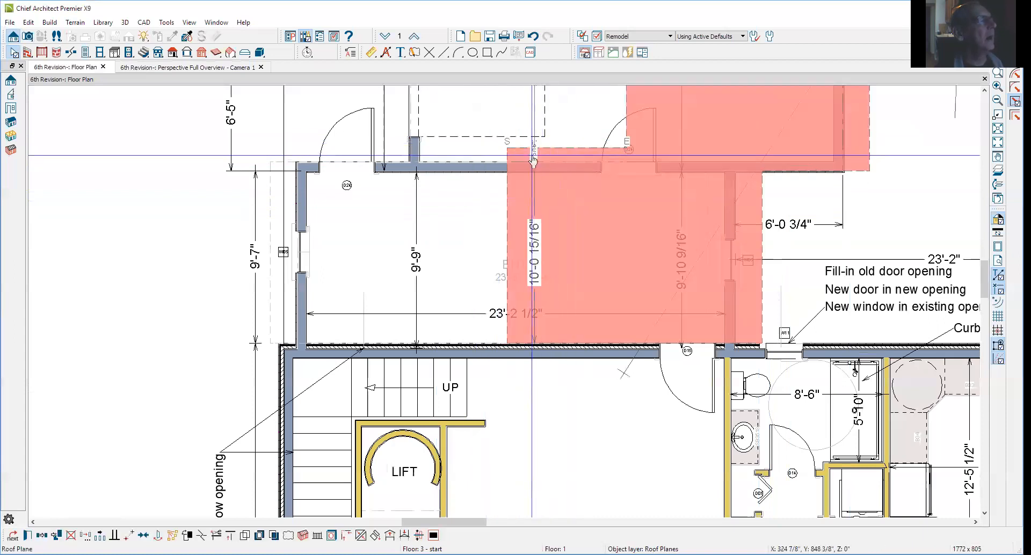
click(533, 158)
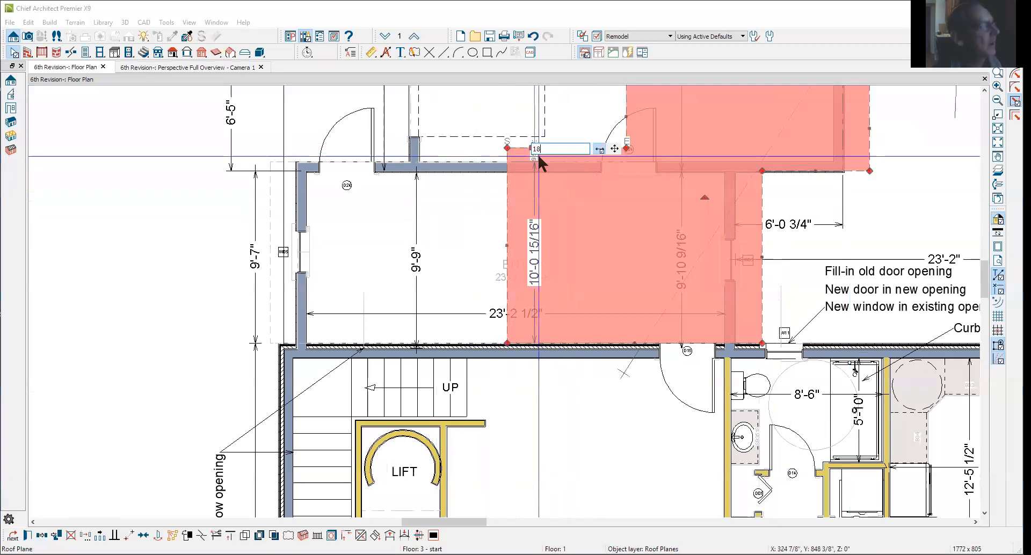
text(18)
key(Return)
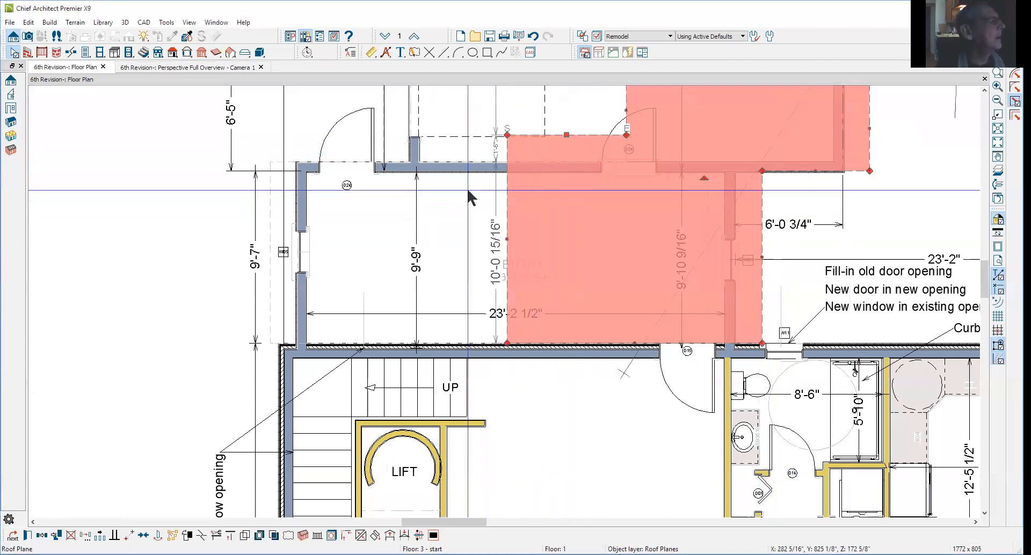
key(Escape)
click(270, 227)
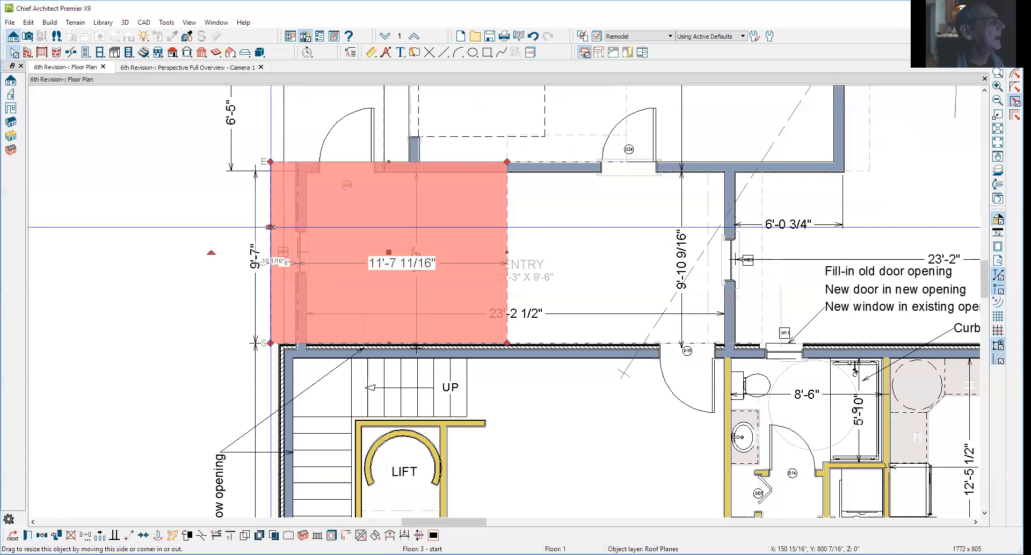
key(Escape)
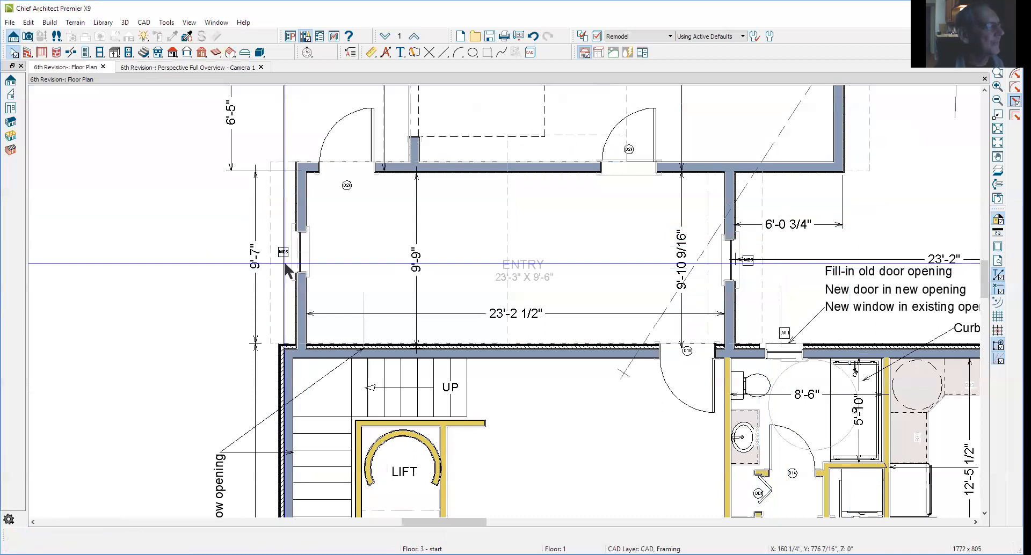
Examine the connector's roof and gable wall from the garage side in the perspective overview
key(ctrl+Tab)
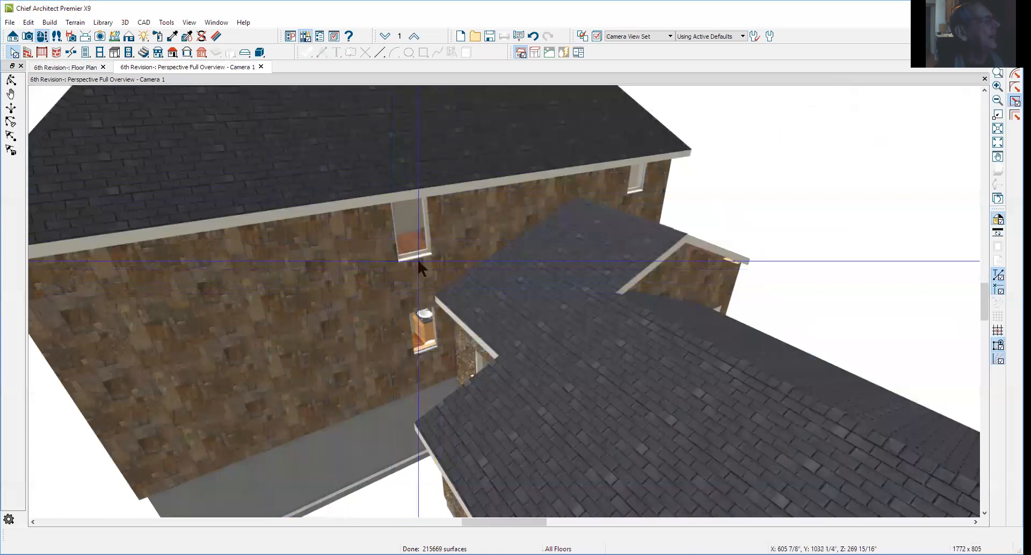
scroll(377, 247, down, 4)
scroll(397, 163, up, 2)
click(11, 80)
scroll(546, 291, down, 4)
drag(663, 398, 569, 354)
drag(569, 354, 489, 288)
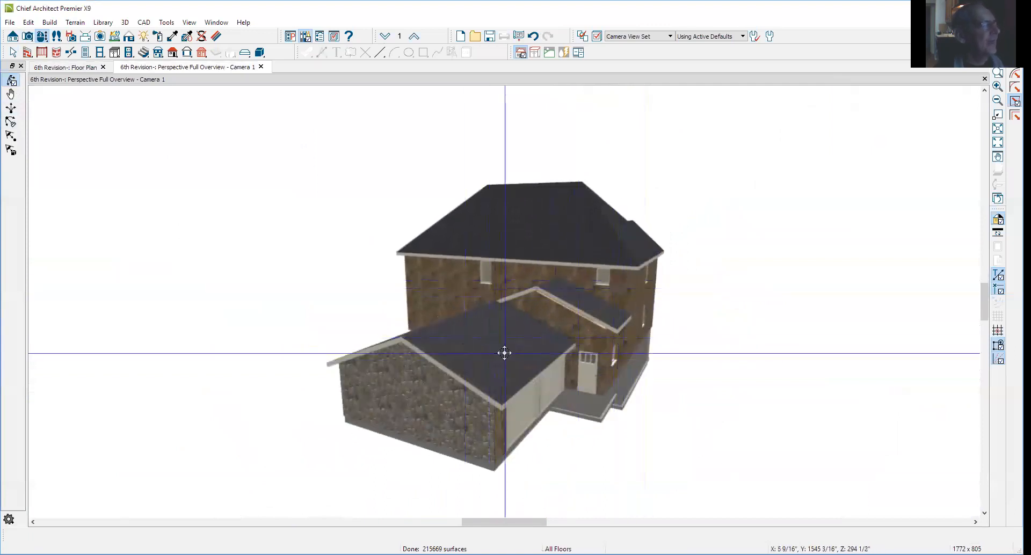
scroll(590, 331, up, 2)
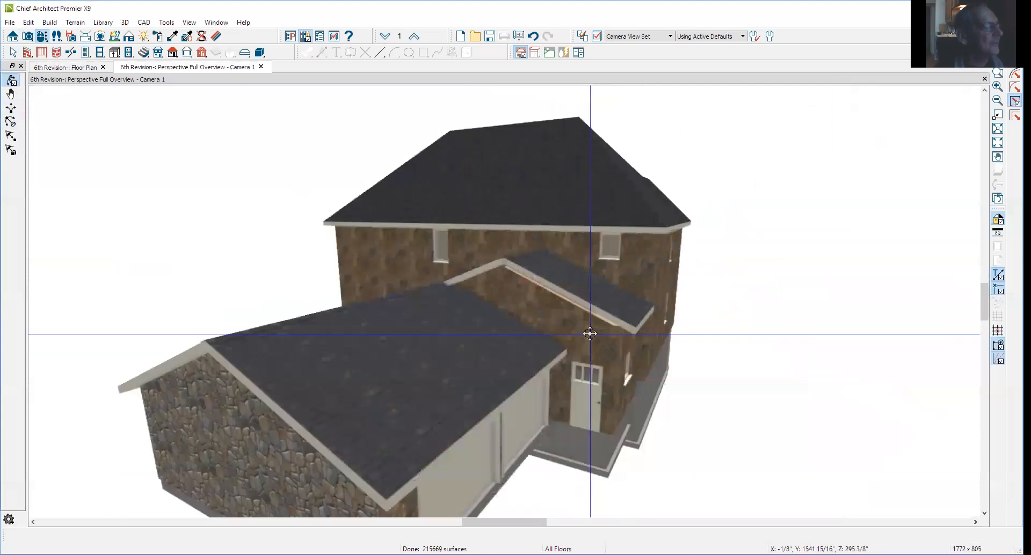
scroll(570, 312, up, 3)
key(space)
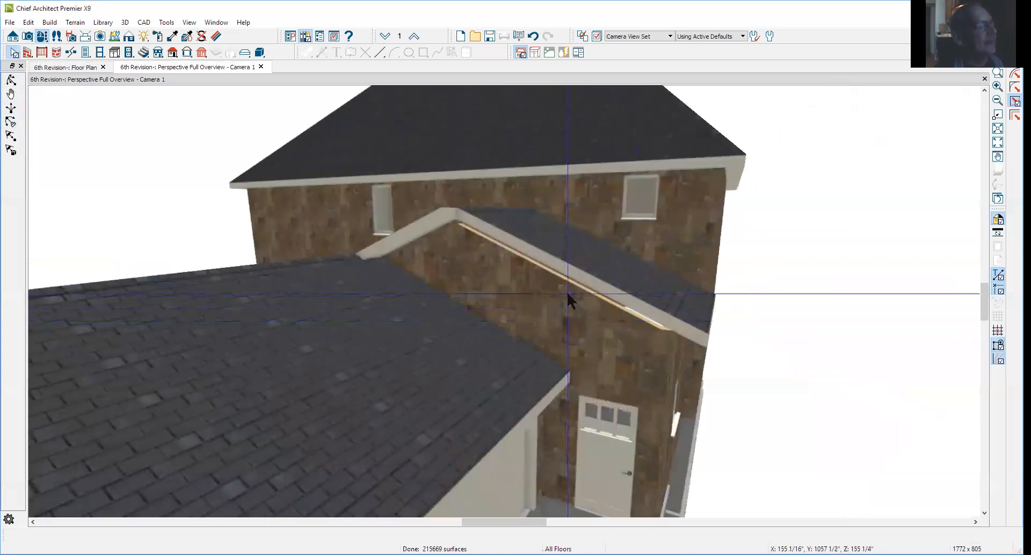
Try to raise the connector's attic gable wall to the underside of the roof by moving its sloped top edge
click(566, 292)
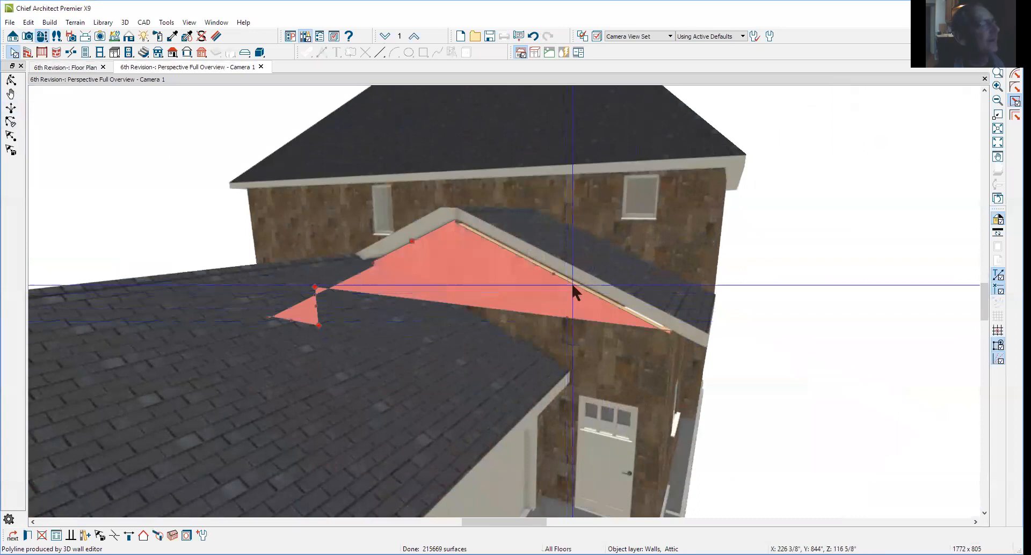
drag(554, 276, 565, 259)
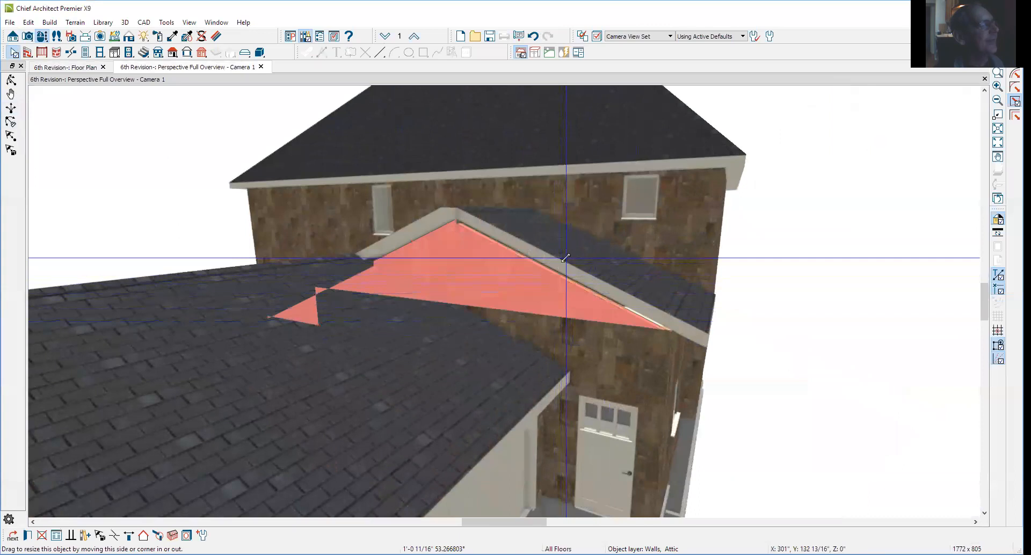
drag(565, 259, 566, 258)
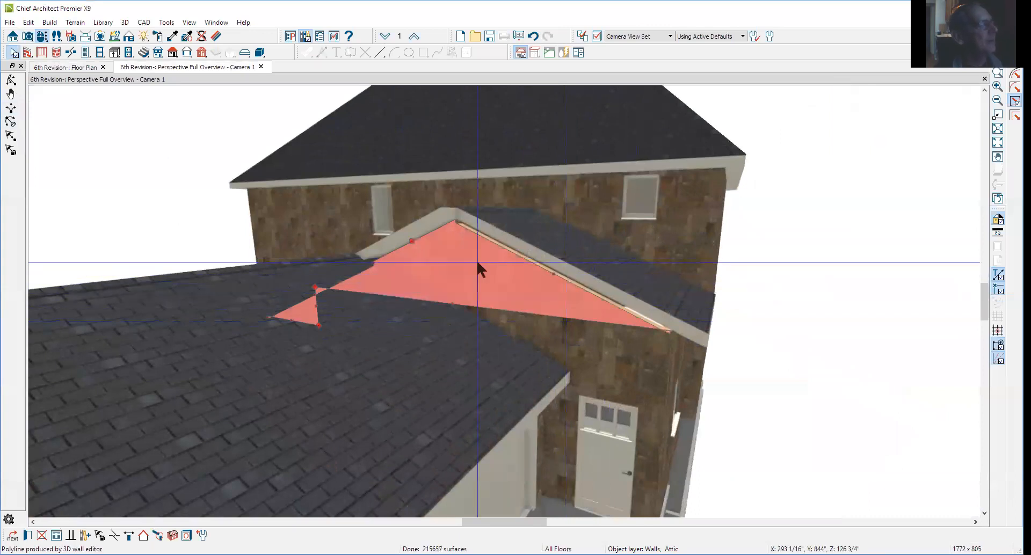
key(Escape)
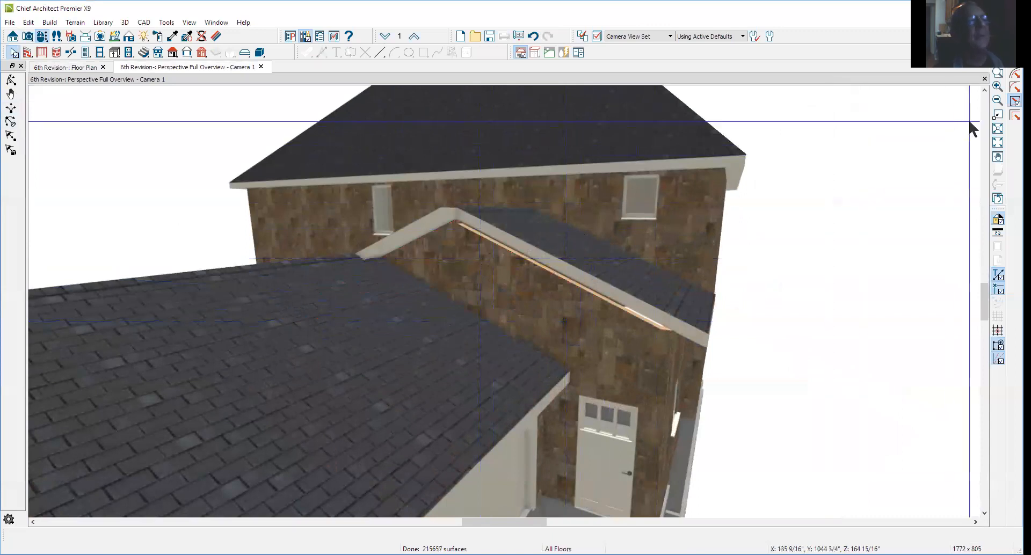
Try to reshape the attic gable wall by moving its corner just below the ridge about 2'-3" downward
click(998, 73)
drag(428, 206, 681, 364)
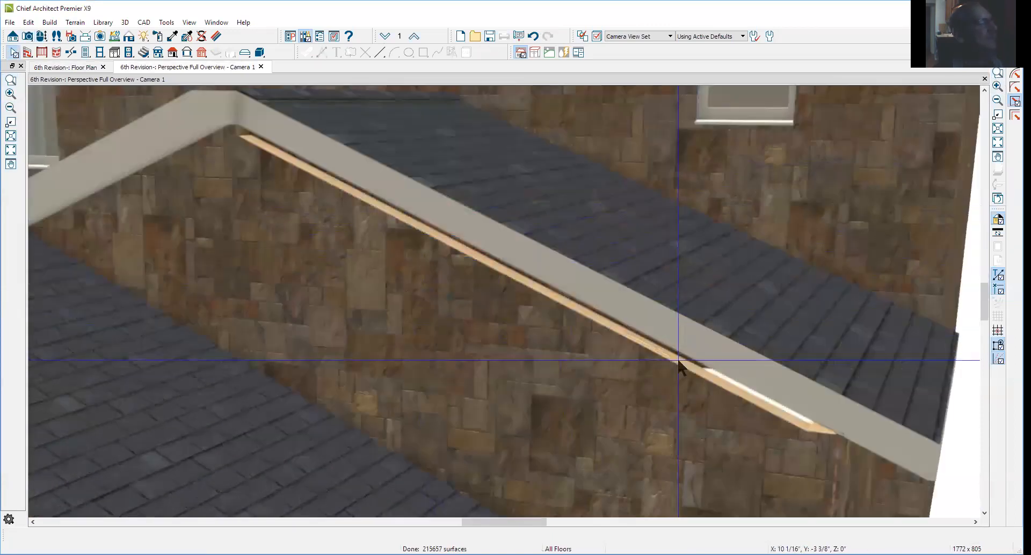
click(326, 204)
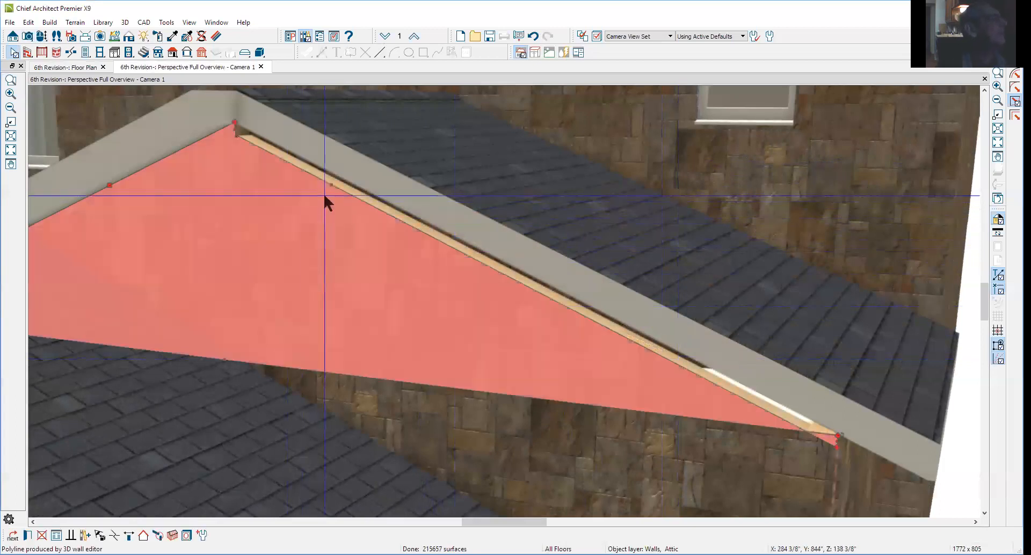
drag(237, 134, 299, 232)
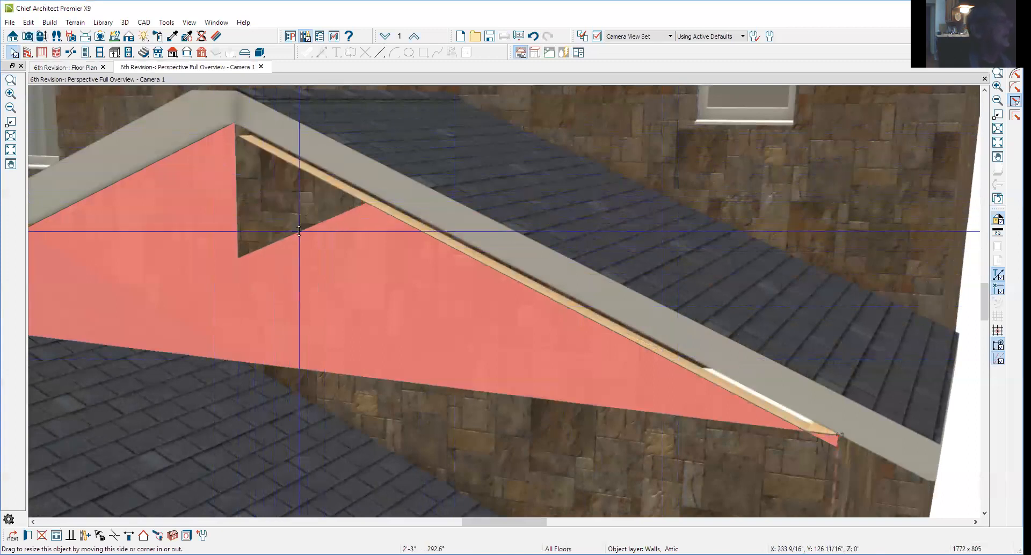
drag(299, 232, 298, 231)
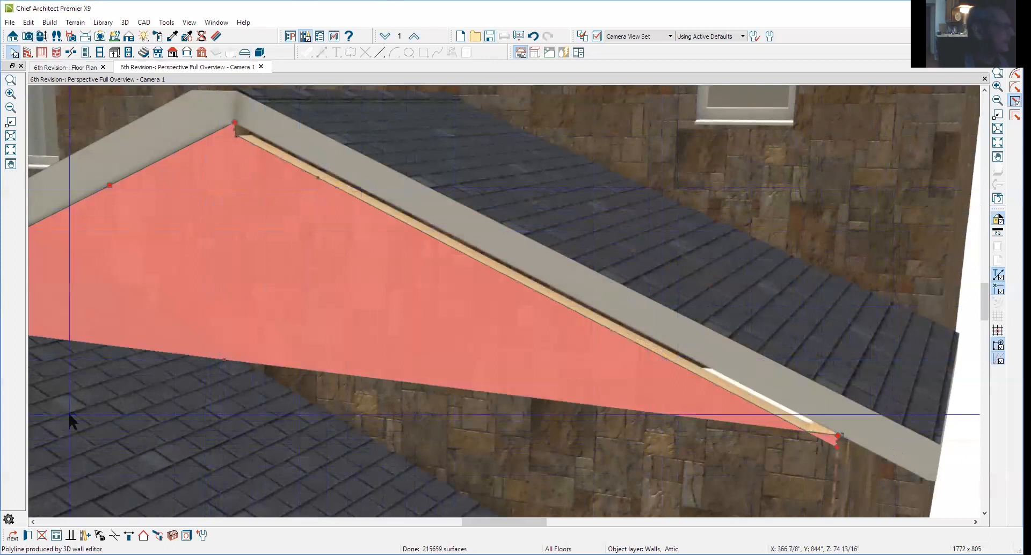
Review the general and structure settings in the attic gable wall's specification without changing them
click(28, 536)
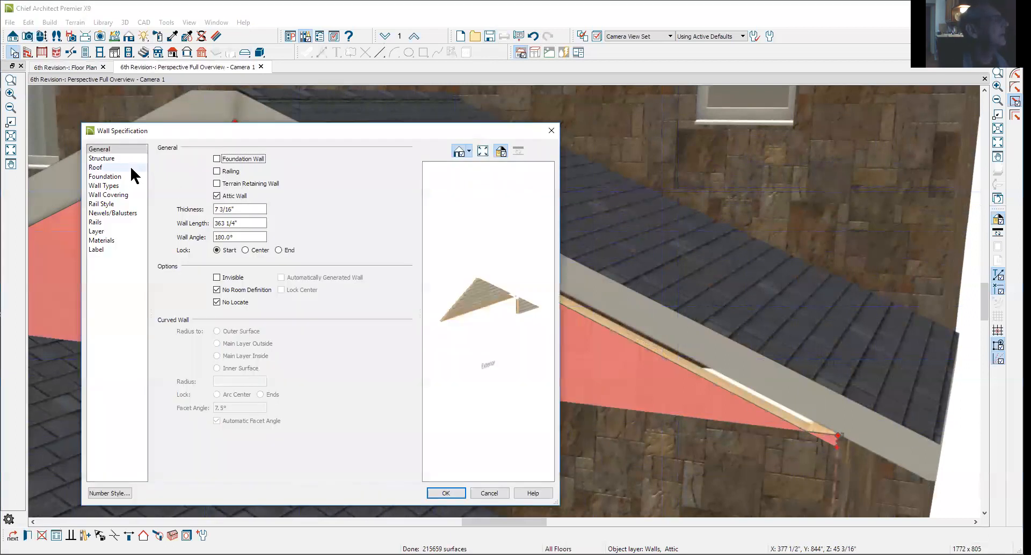
click(128, 159)
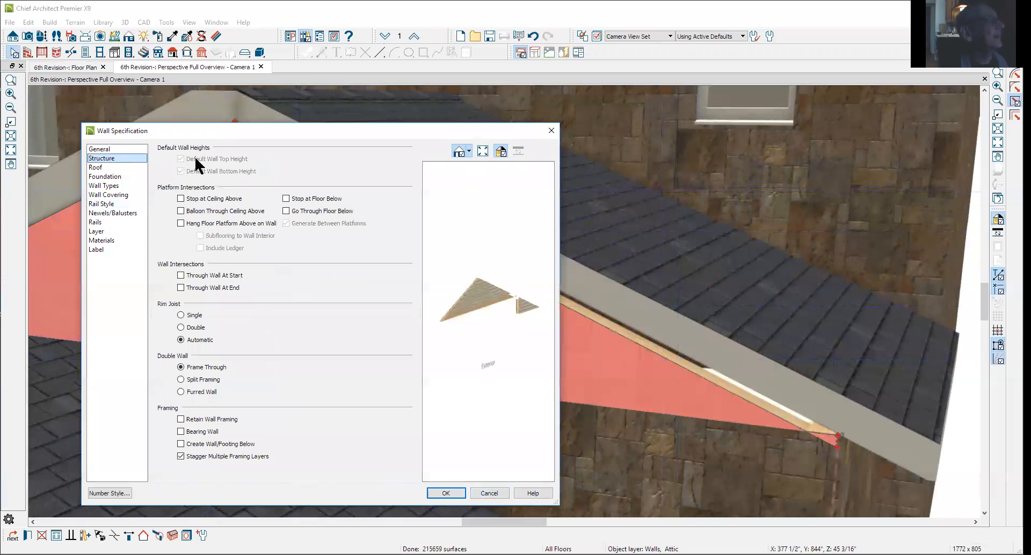
click(486, 492)
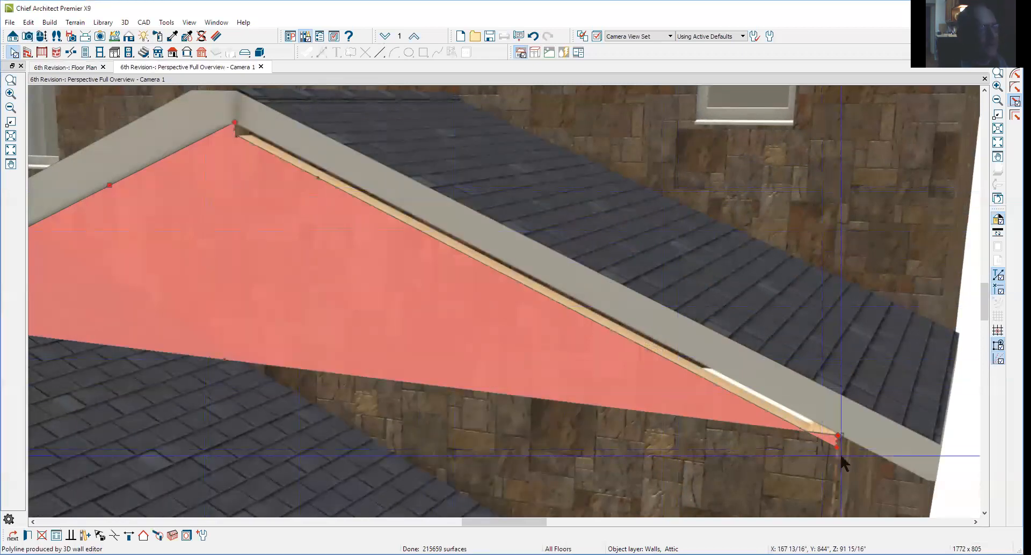
Try to close the gap under the roof by moving the attic gable wall's eave-end corner up the slope
drag(836, 447, 696, 349)
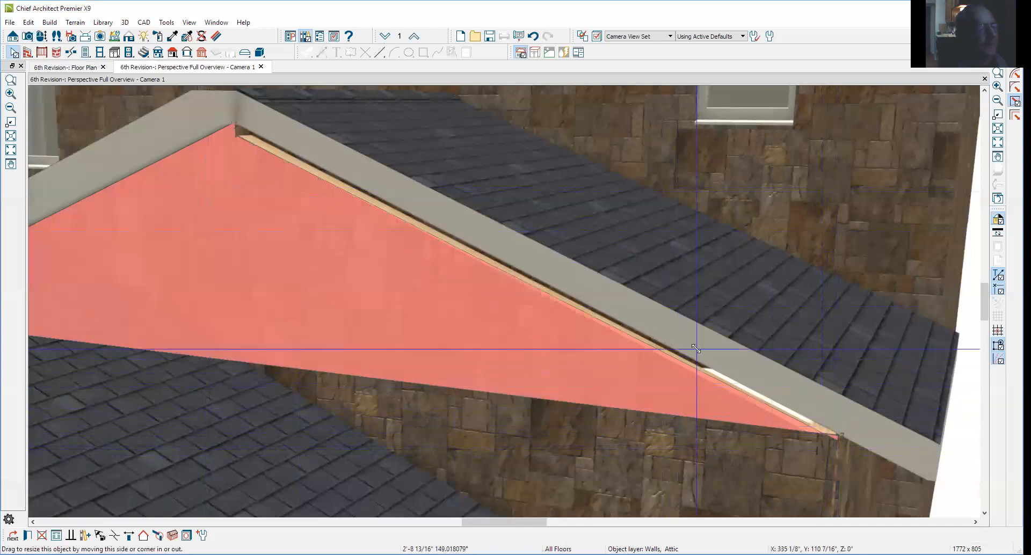
drag(696, 349, 696, 349)
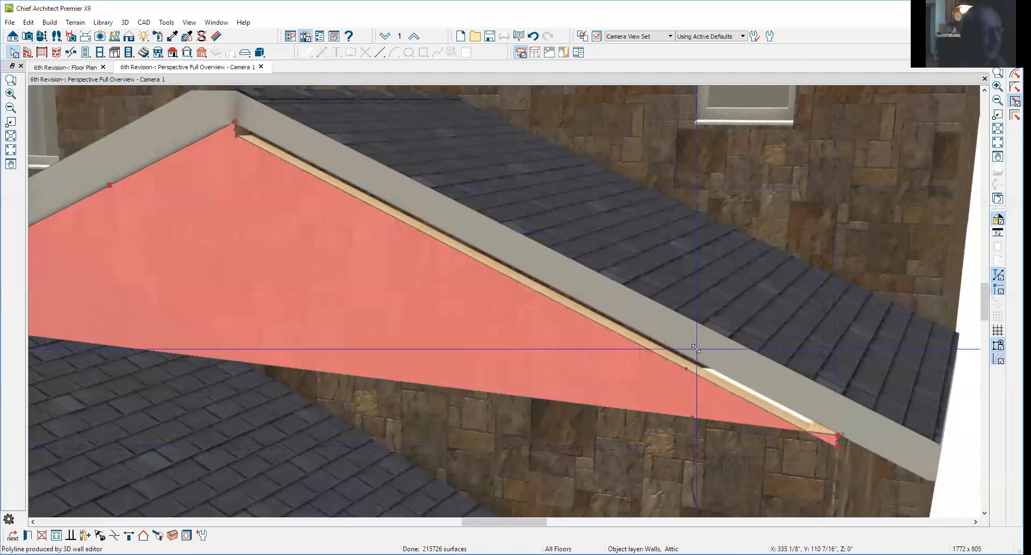
key(Escape)
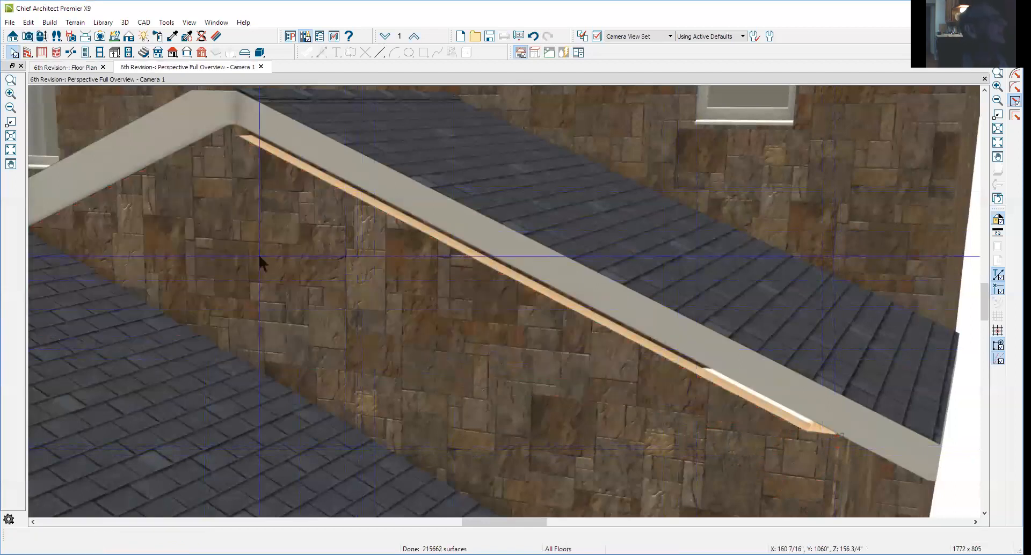
Try to merge the attic gable wall's lower corner beneath the ridge with the adjacent corner on its sloped edge
click(230, 151)
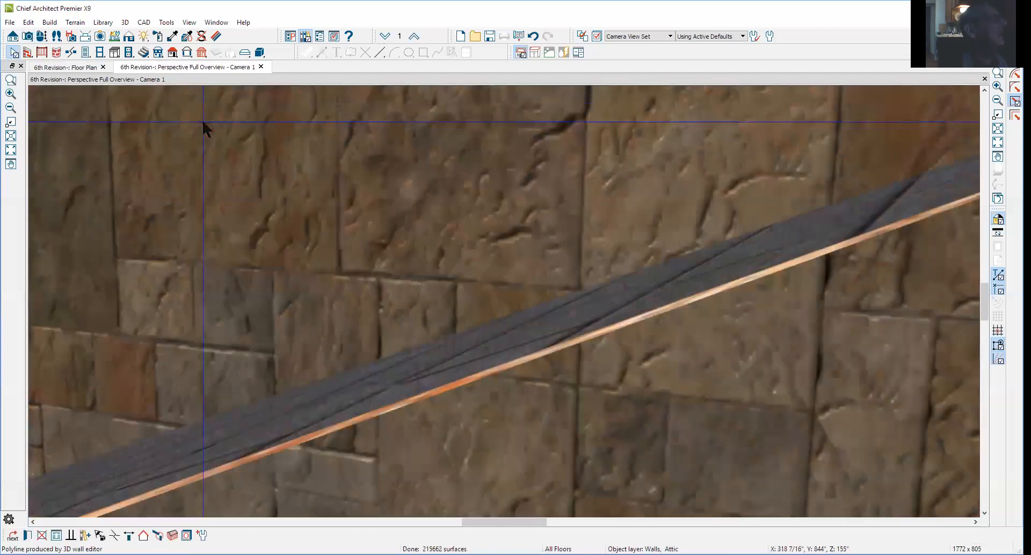
scroll(251, 104, up, 2)
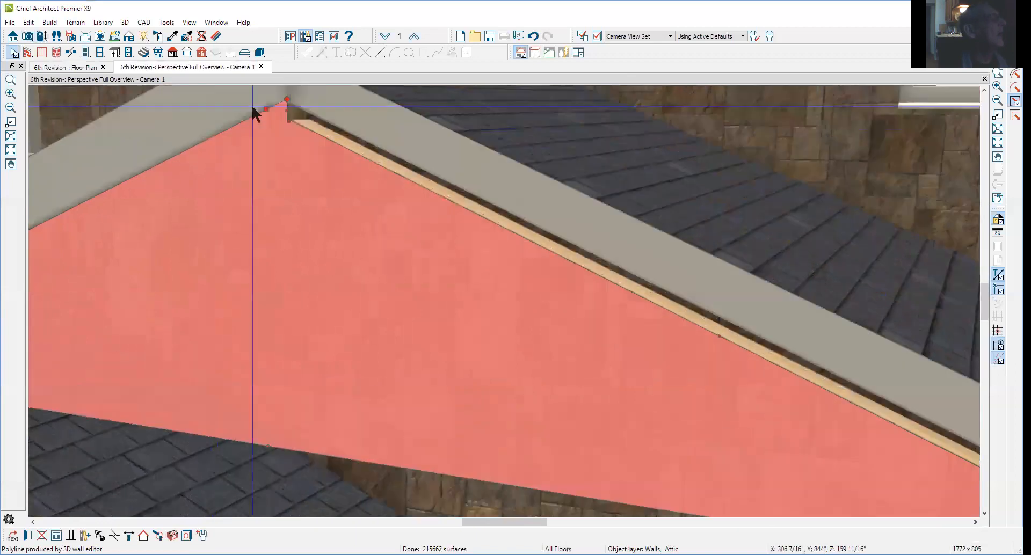
scroll(251, 104, down, 1)
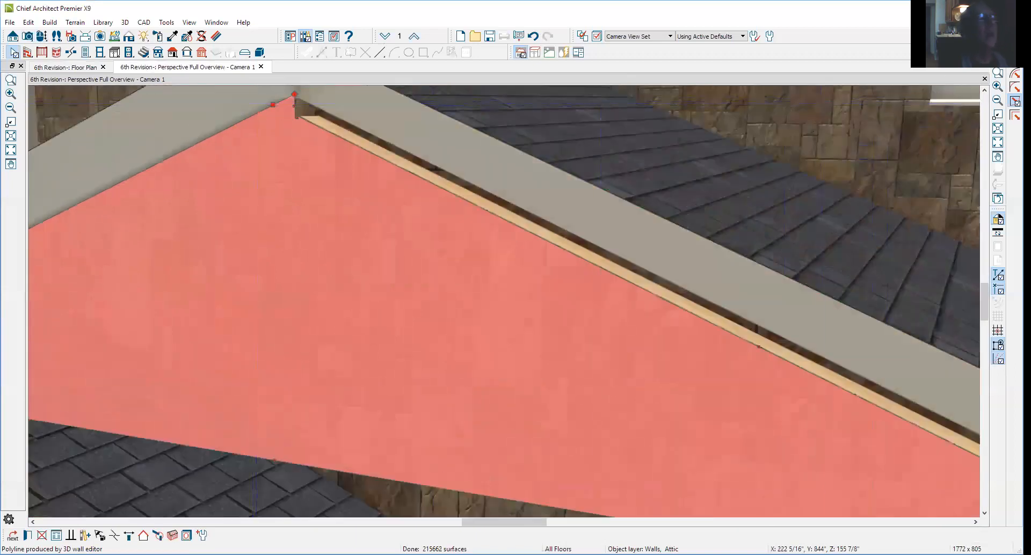
click(985, 91)
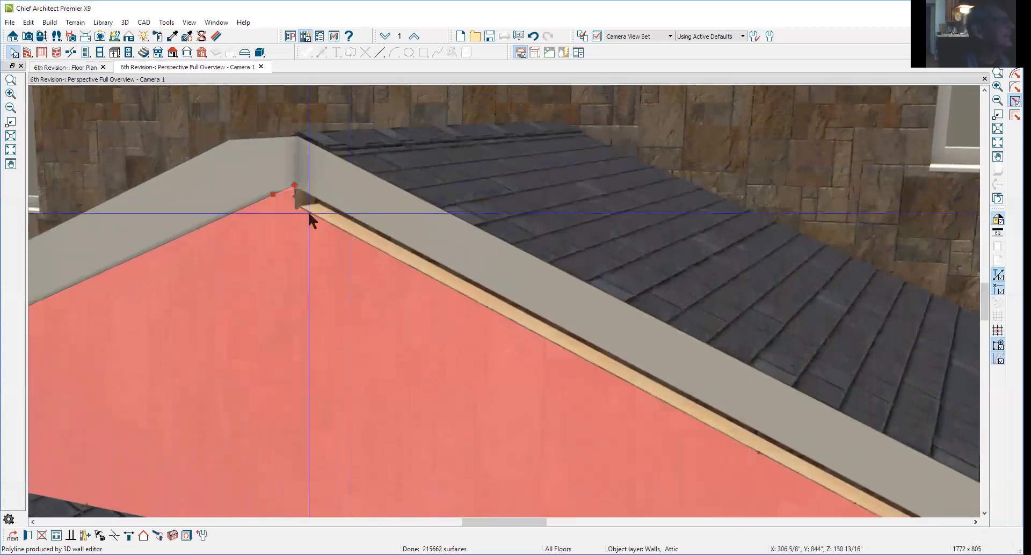
scroll(290, 177, up, 1)
scroll(344, 179, up, 1)
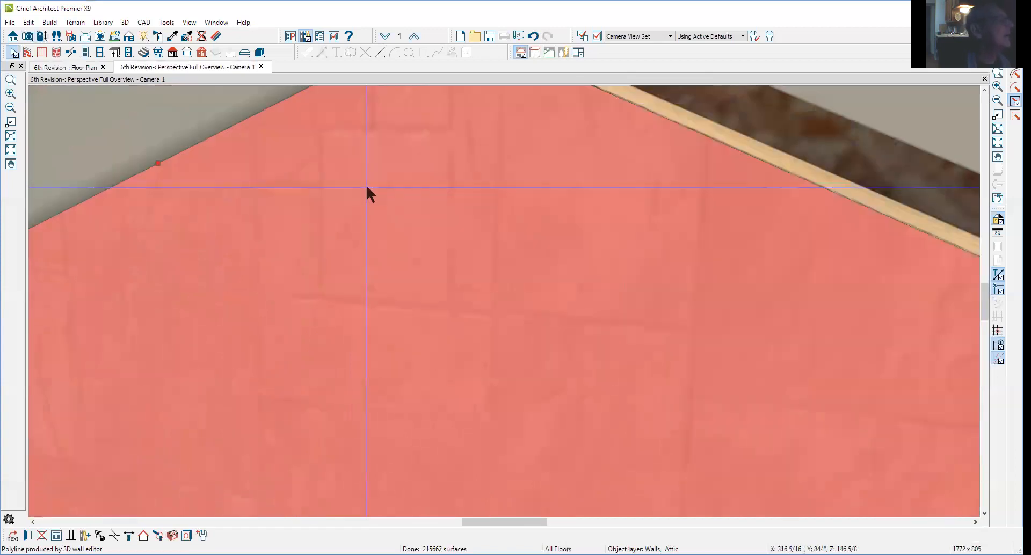
scroll(387, 184, down, 2)
scroll(373, 168, down, 1)
scroll(318, 143, up, 2)
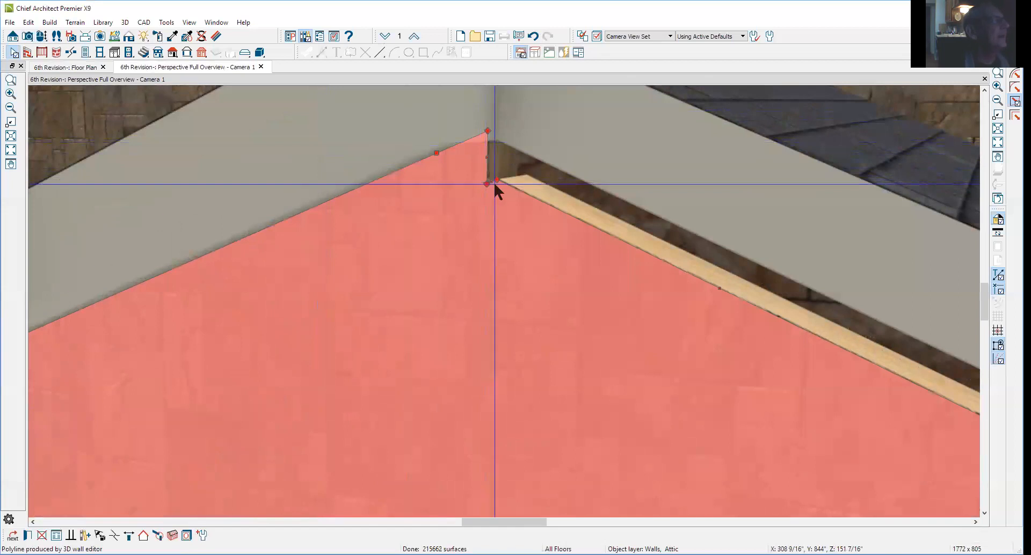
drag(488, 185, 498, 183)
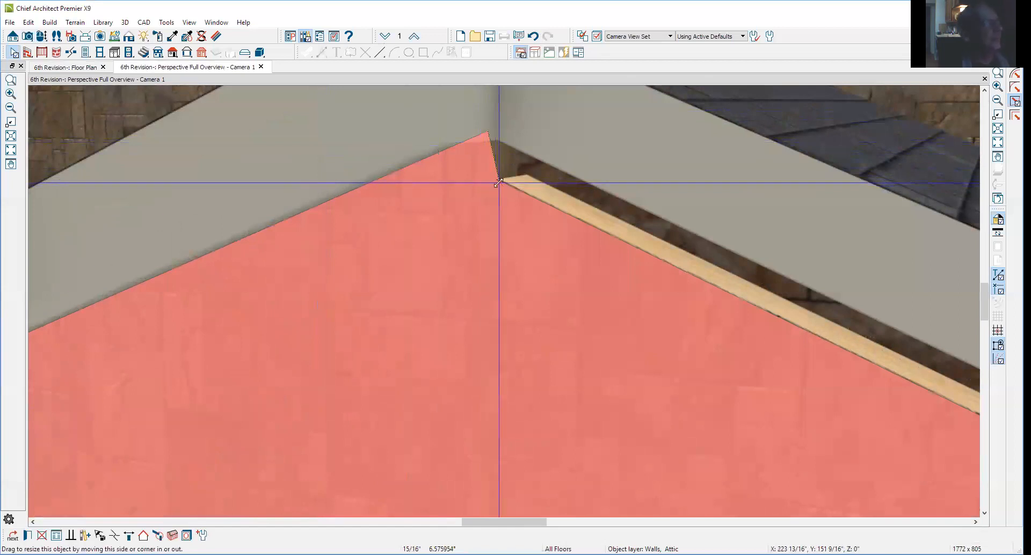
drag(499, 182, 499, 182)
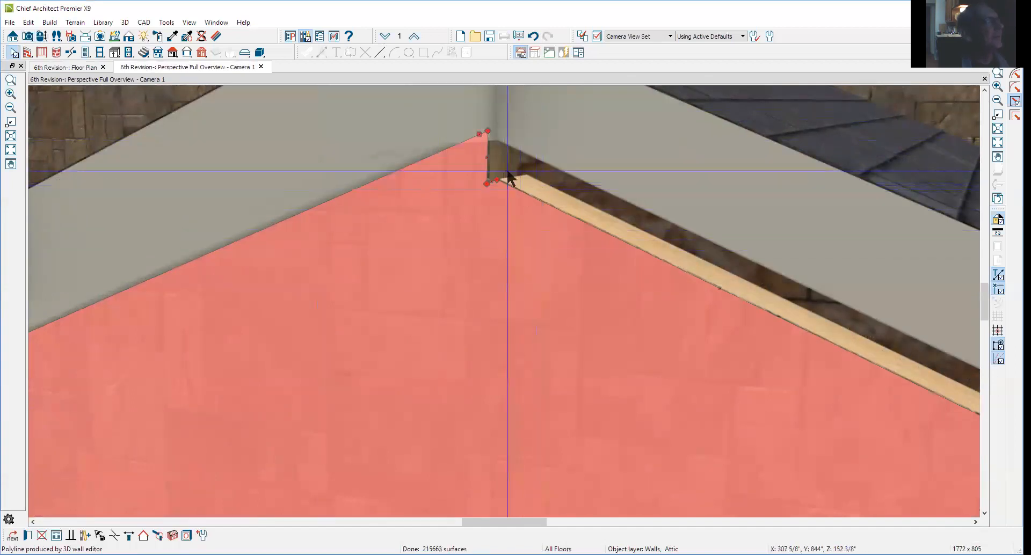
Try to move the attic gable wall's lower corner beneath the ridge straight up about 3 5/8" to the peak
scroll(500, 108, up, 2)
scroll(500, 108, down, 2)
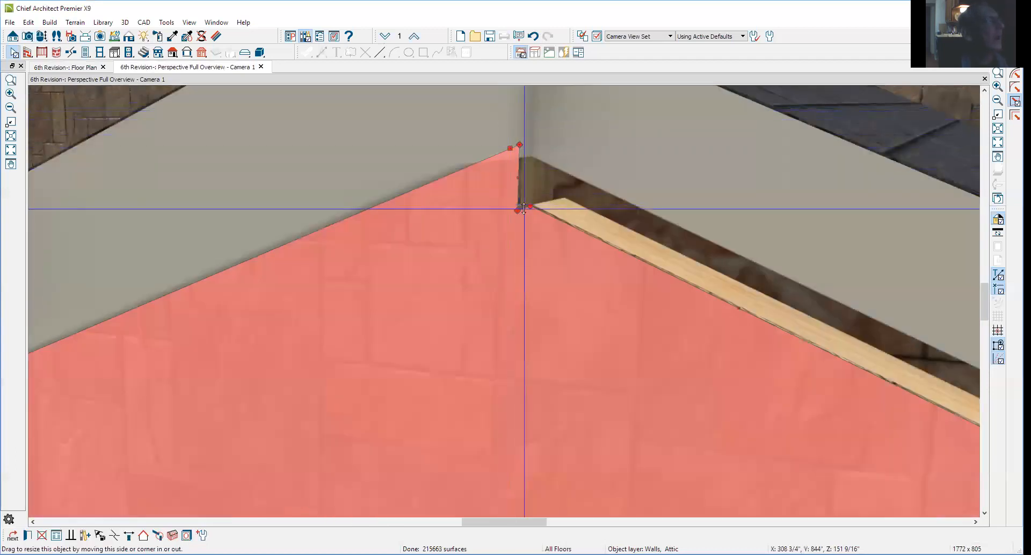
drag(518, 210, 519, 144)
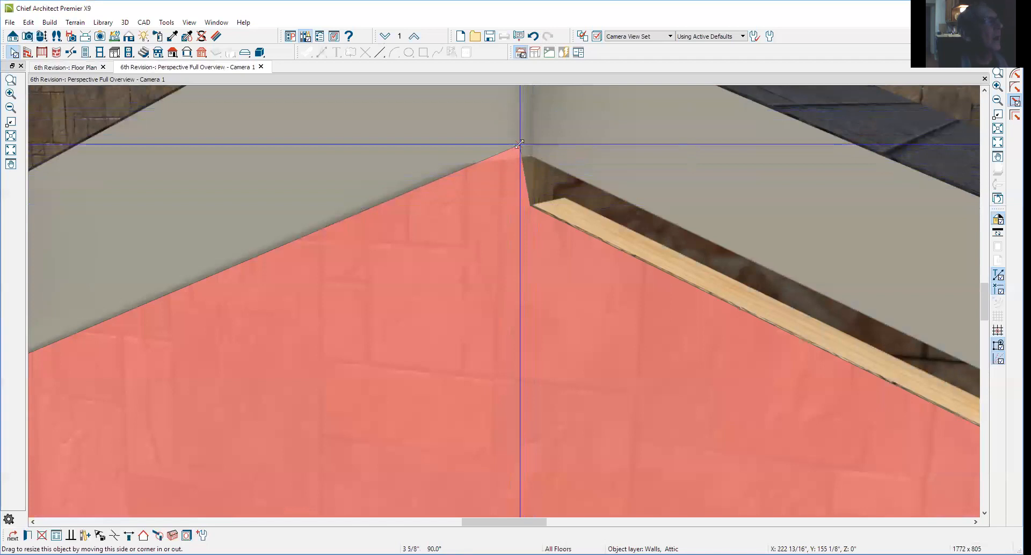
drag(520, 144, 520, 144)
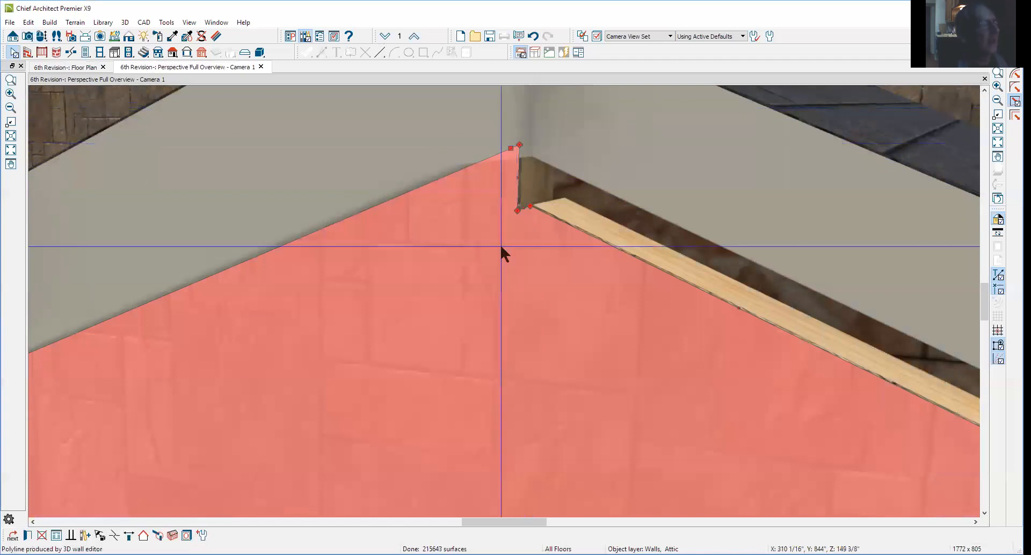
Delete the connector's edited attic gable wall from the second-floor plan
key(ctrl+Tab)
scroll(400, 241, down, 1)
scroll(400, 241, down, 1)
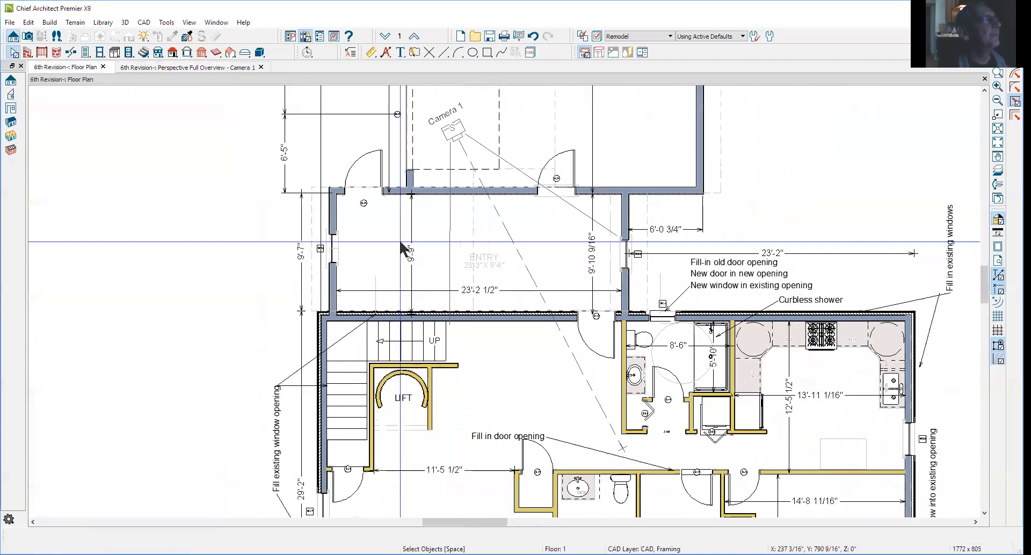
click(419, 37)
right_click(617, 189)
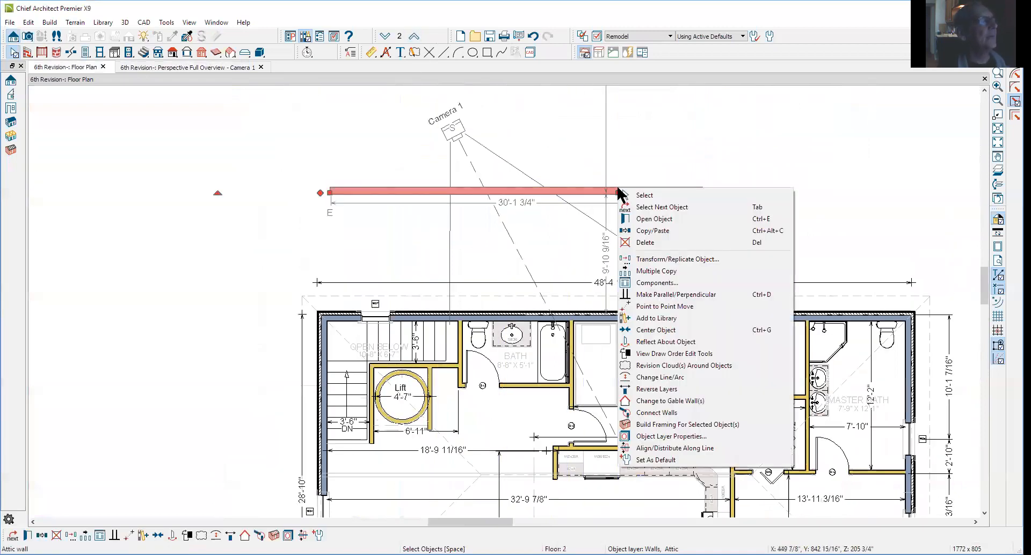
click(654, 240)
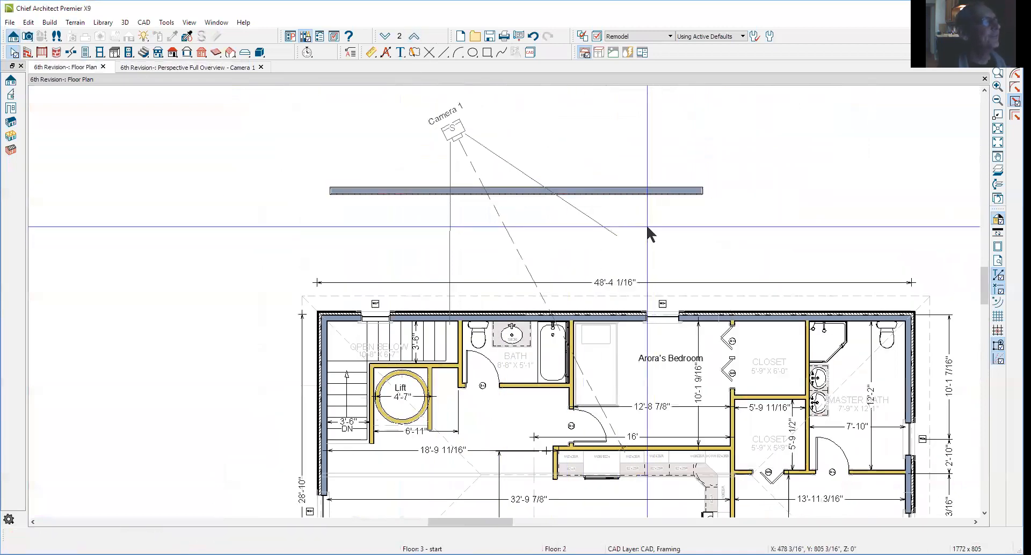
Reverse the layers of the attic gable wall between garage and connector, agreeing to retain it as a manually modified wall
scroll(583, 183, up, 1)
scroll(580, 173, up, 4)
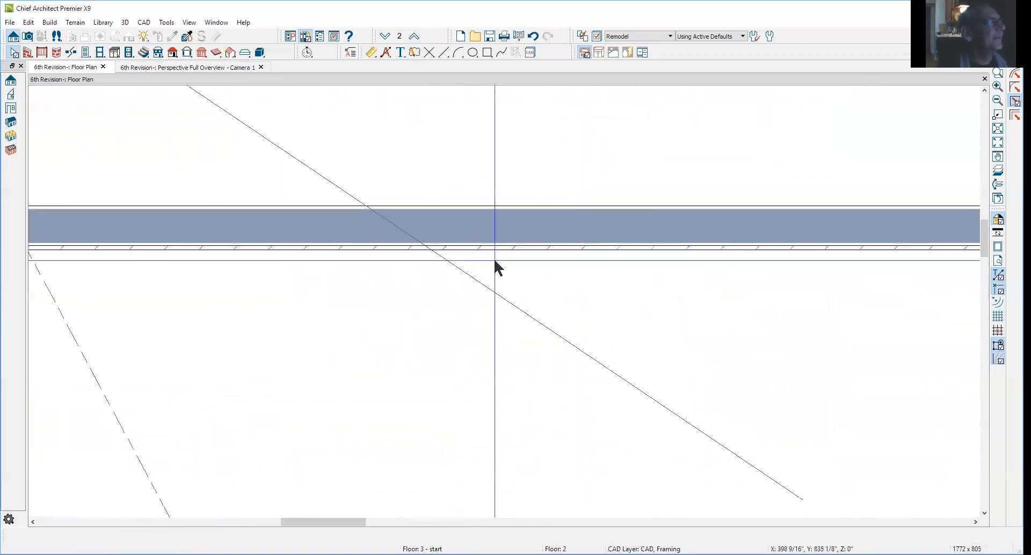
click(532, 253)
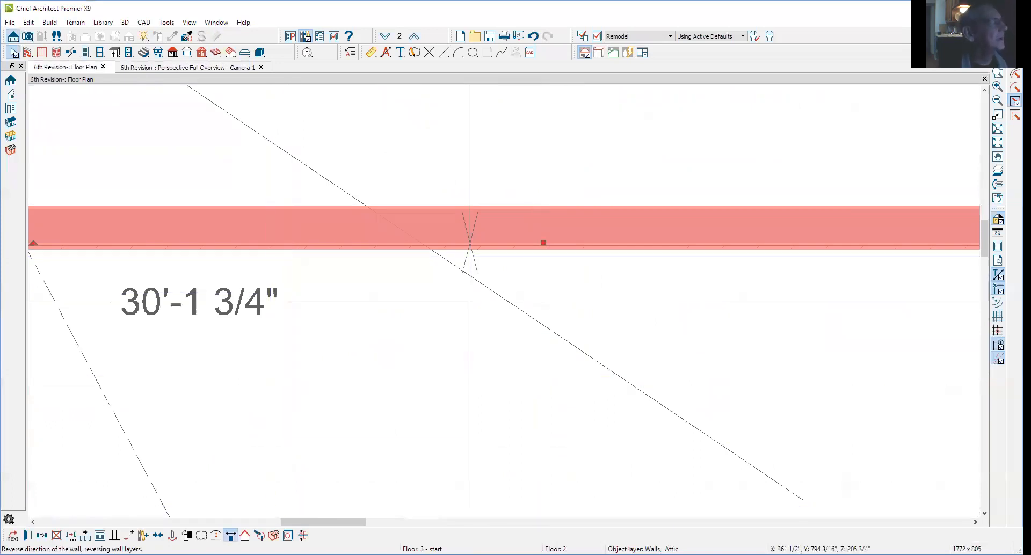
click(230, 535)
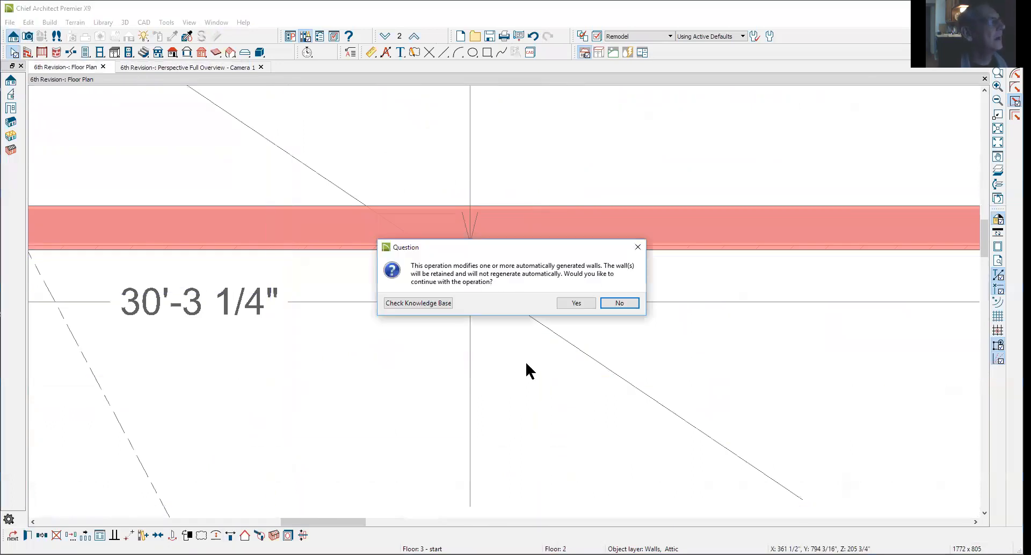
click(577, 303)
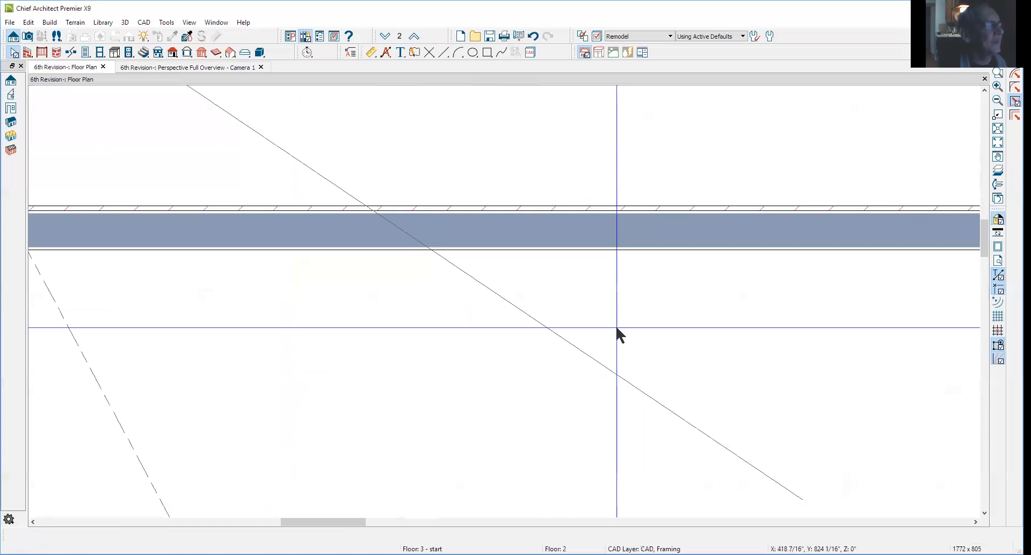
In the perspective overview, copy the Chardonnay stone material from the connector's lower wall onto the attic gable wall above it
key(ctrl+Tab)
scroll(423, 265, down, 4)
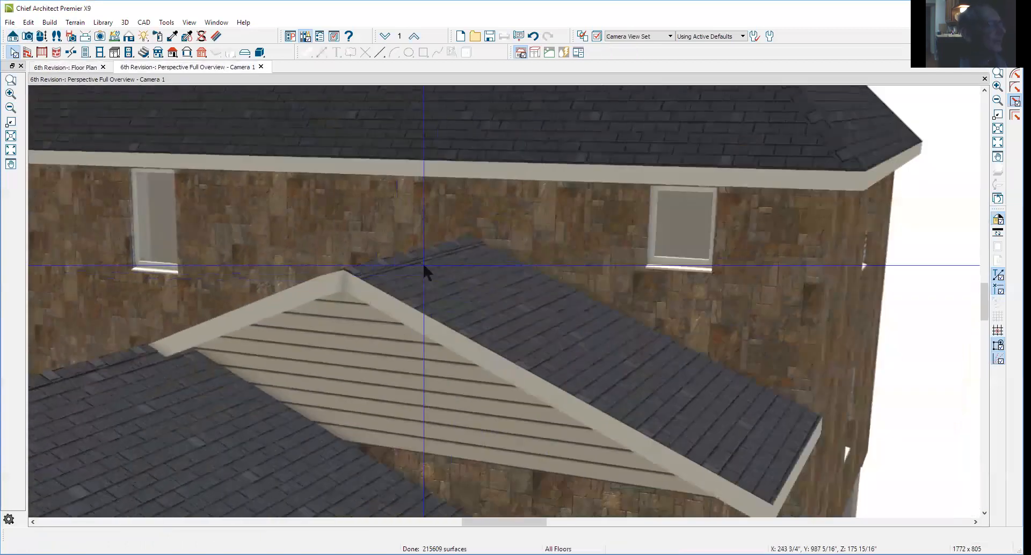
scroll(422, 262, down, 2)
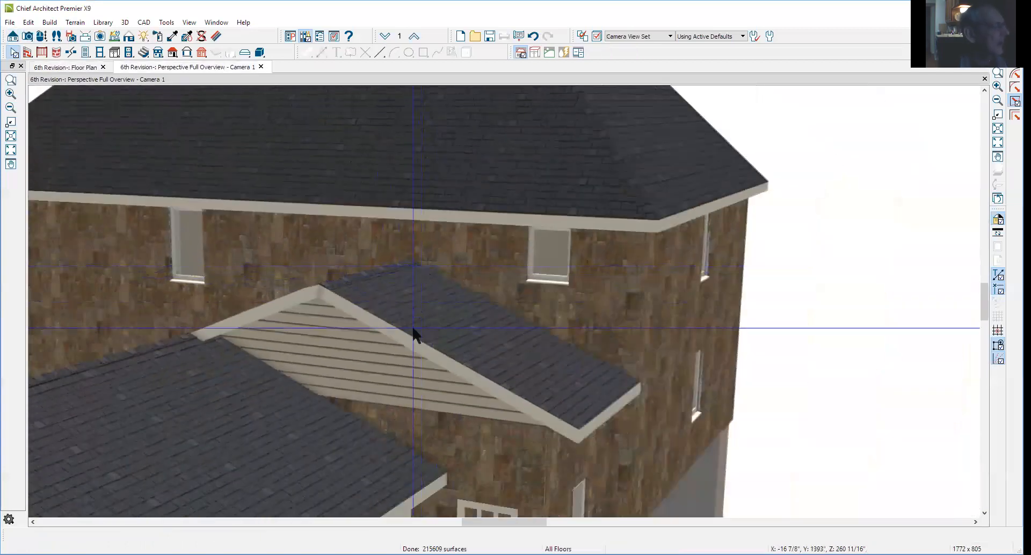
scroll(411, 333, up, 2)
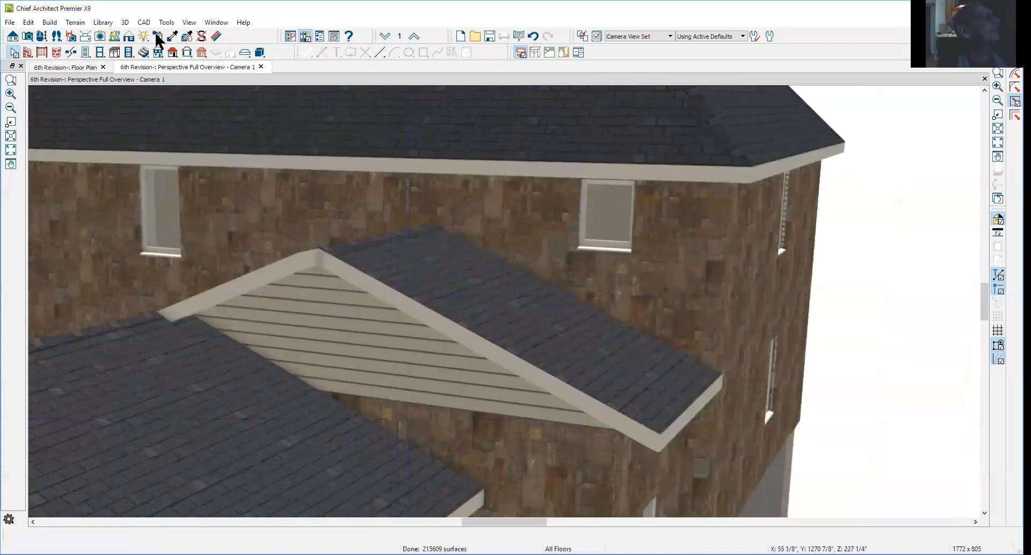
click(172, 36)
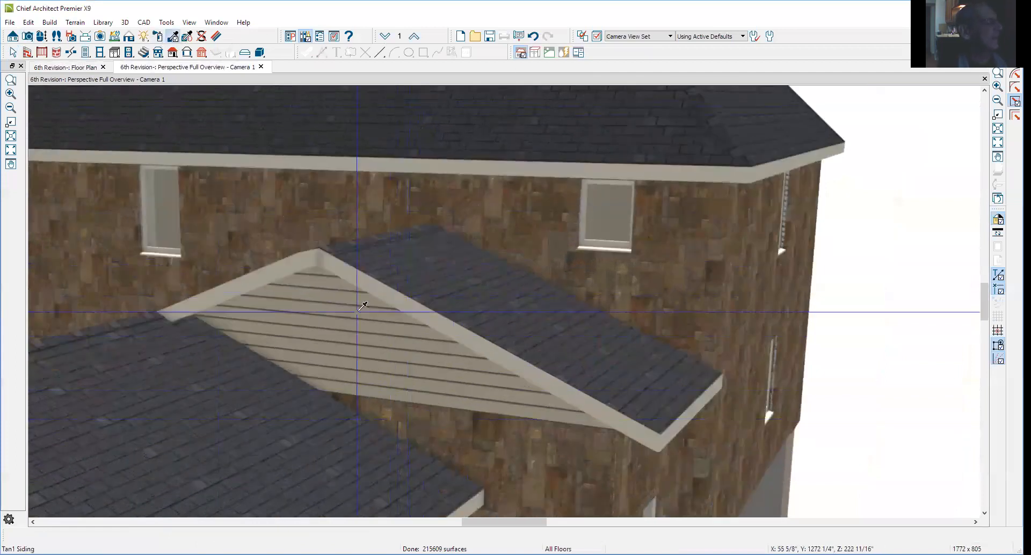
click(503, 426)
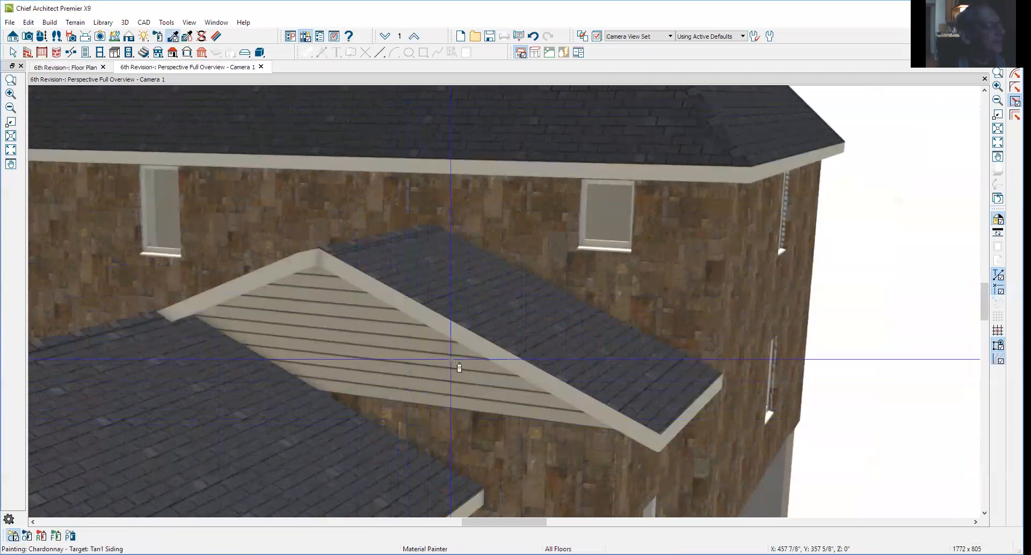
click(456, 366)
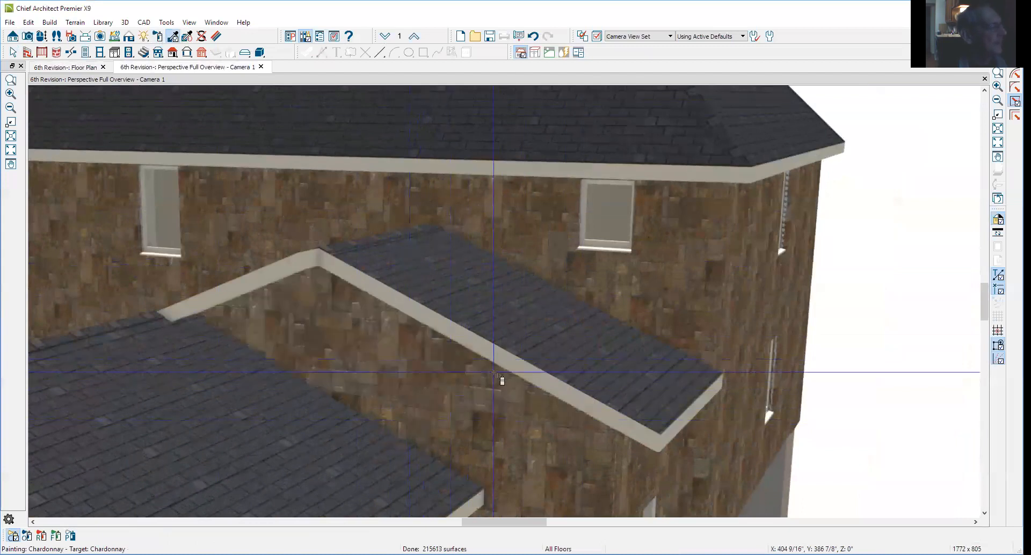
key(Escape)
Check the whole house exterior, then close the perspective overview and save its camera
scroll(475, 291, down, 3)
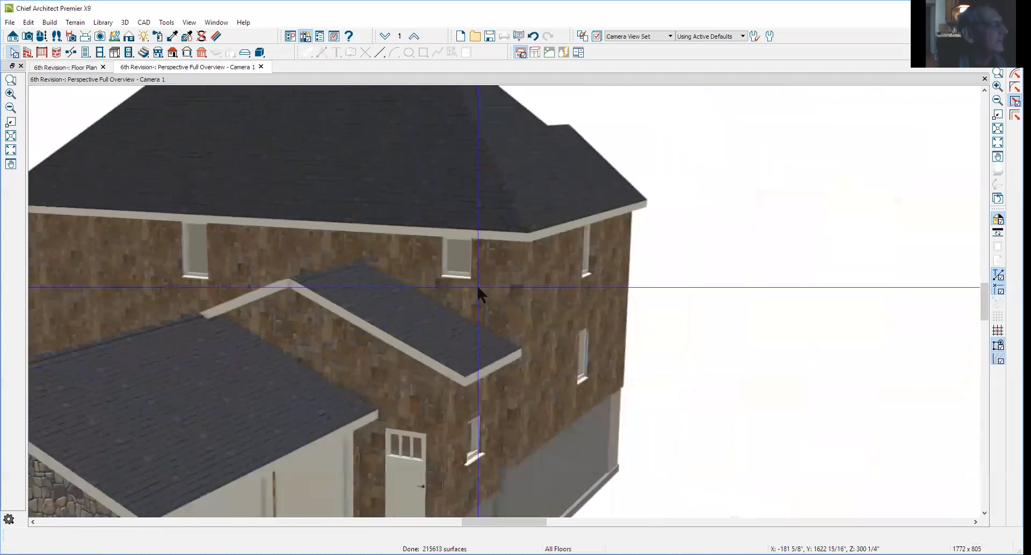
scroll(476, 285, down, 3)
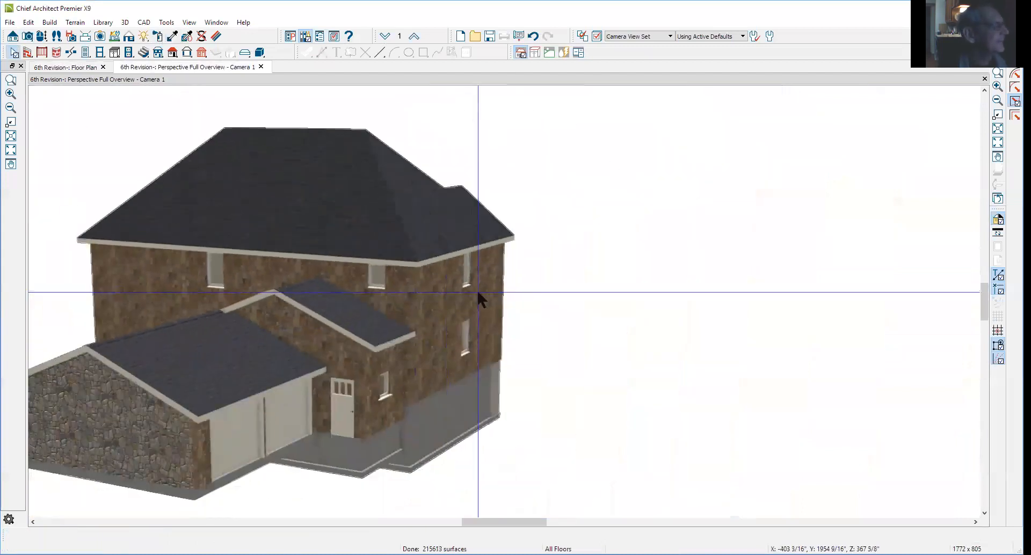
scroll(475, 288, down, 1)
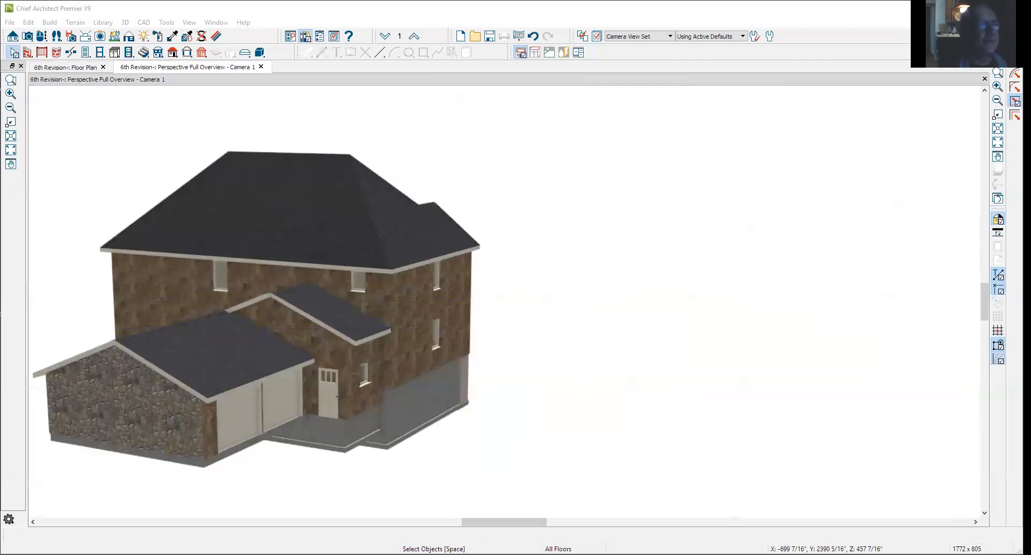
scroll(702, 208, down, 2)
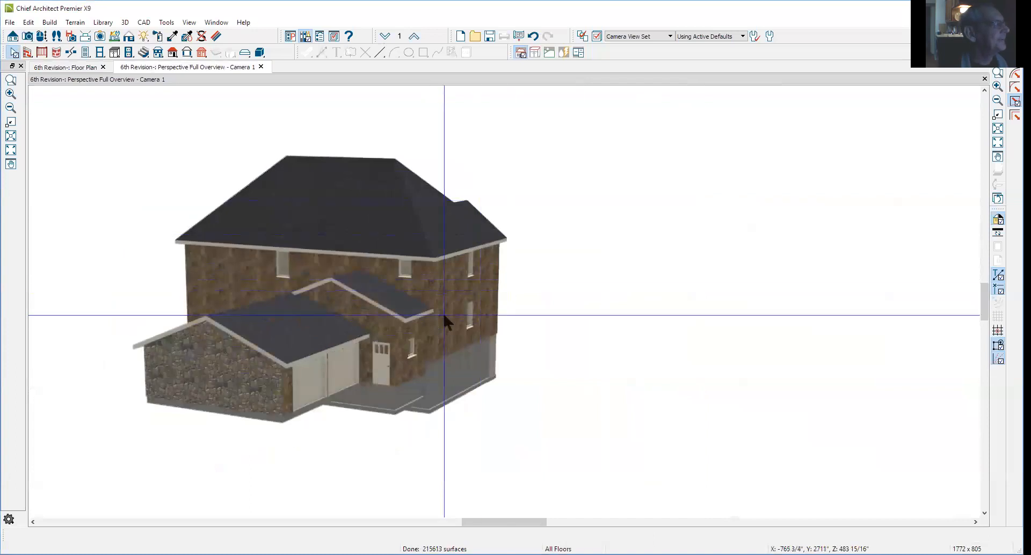
click(984, 78)
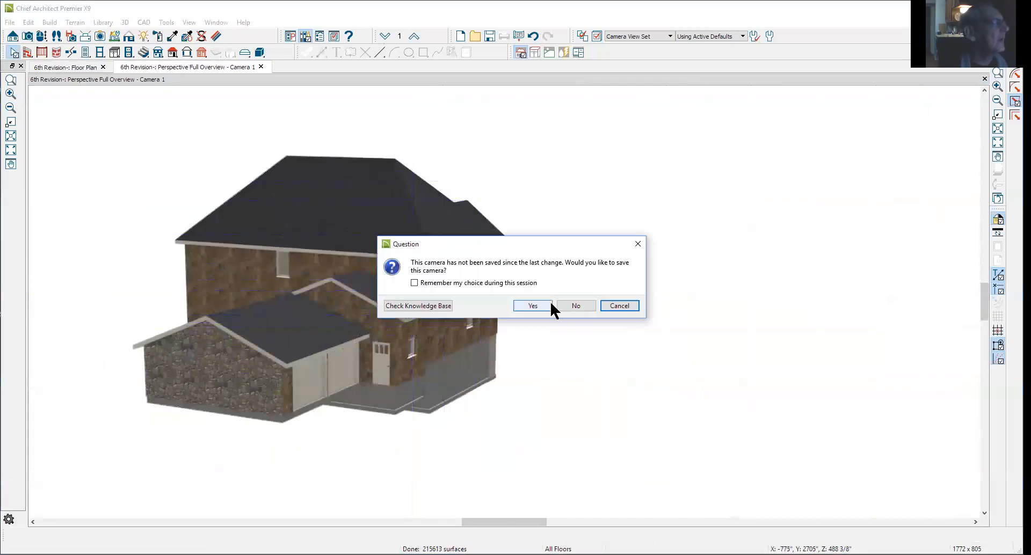
click(529, 305)
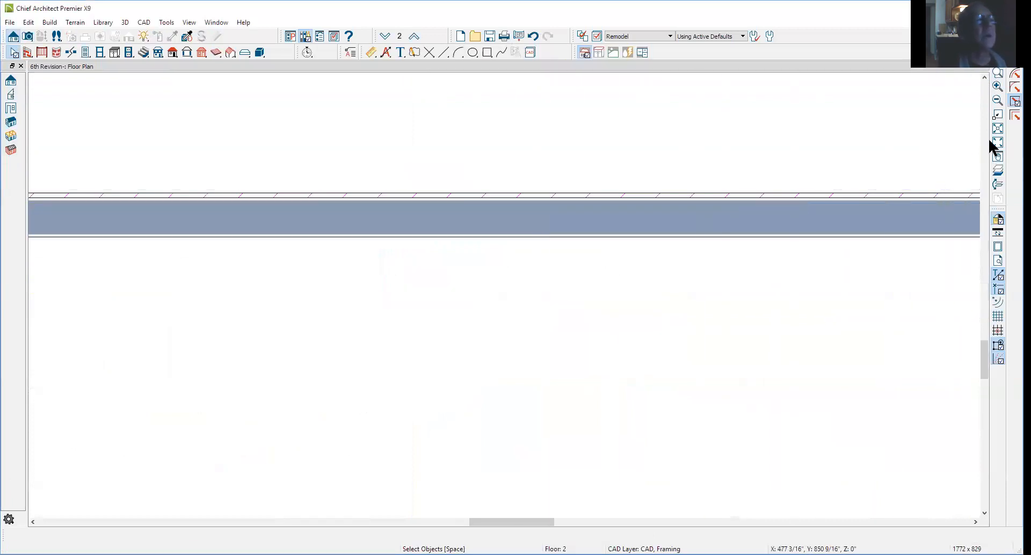
Examine the window and door schedules beside the second-floor plan, including their numbering, floors and sizes
click(997, 144)
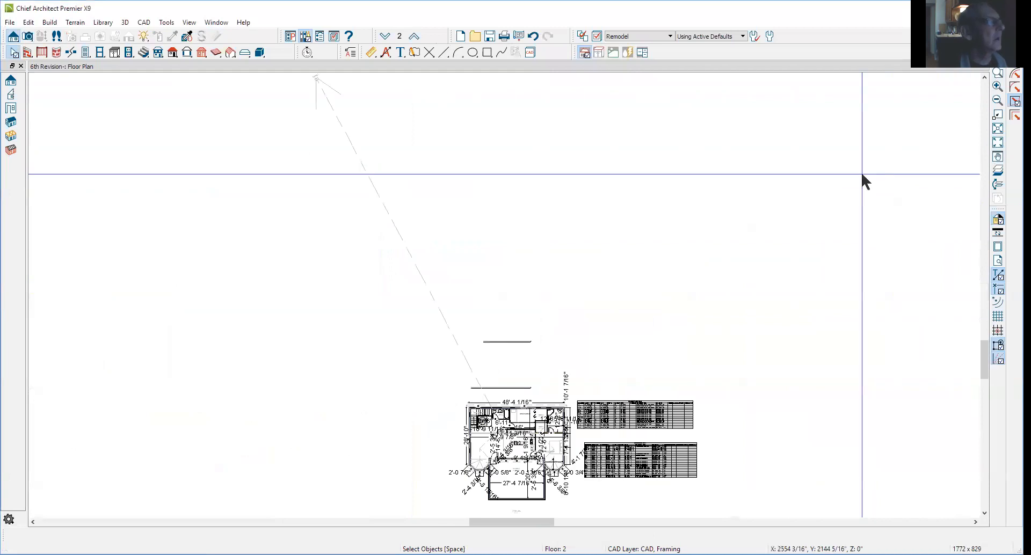
scroll(647, 422, up, 5)
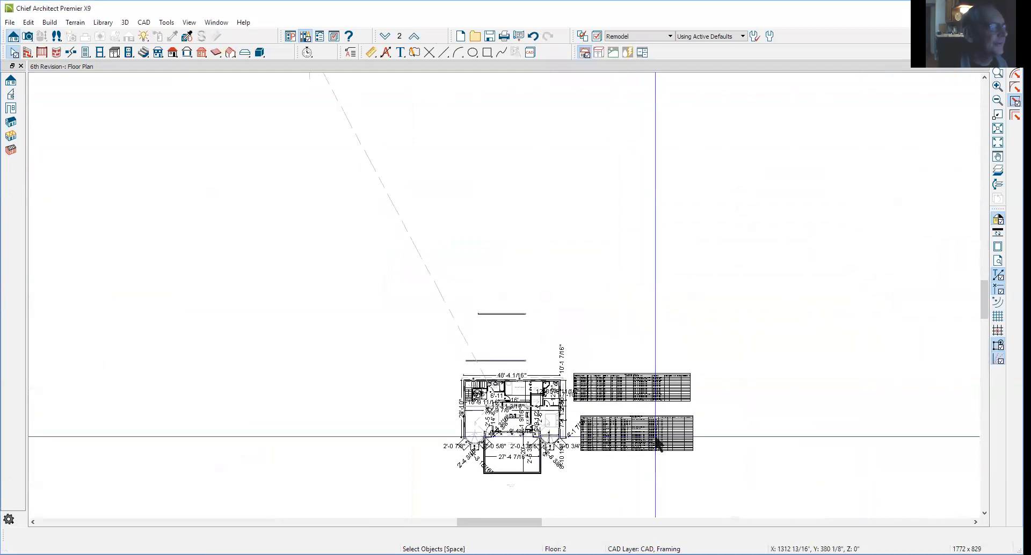
scroll(658, 443, up, 5)
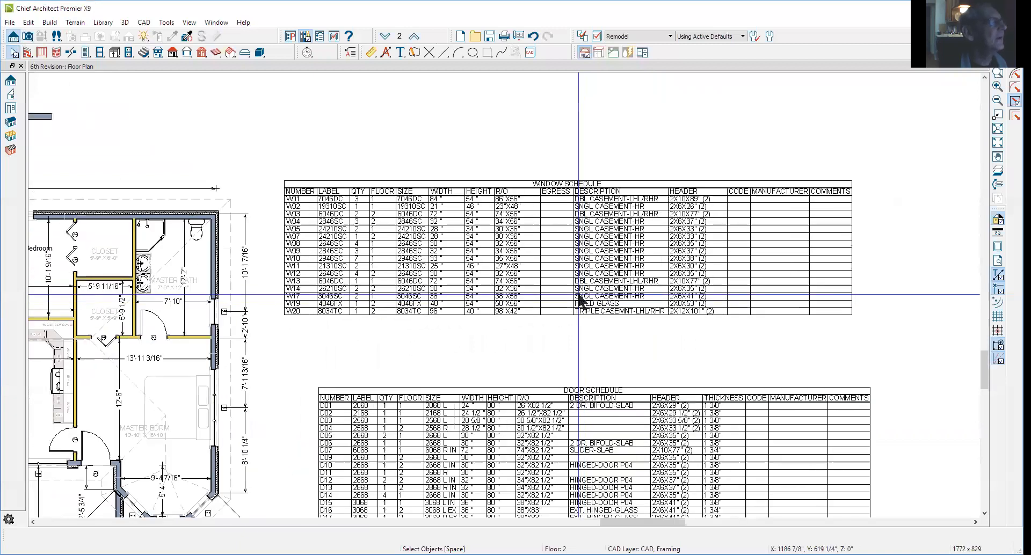
scroll(578, 299, up, 1)
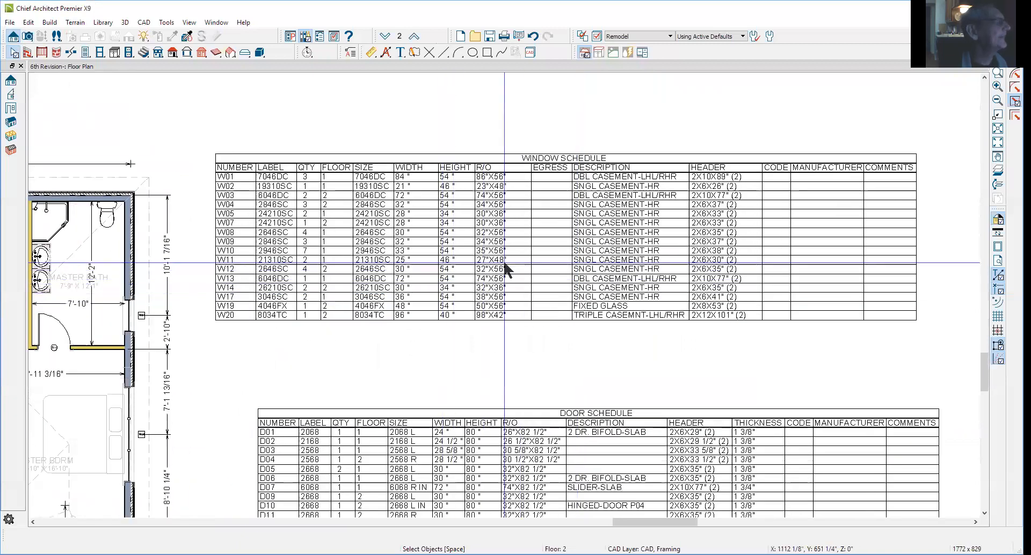
scroll(504, 269, down, 2)
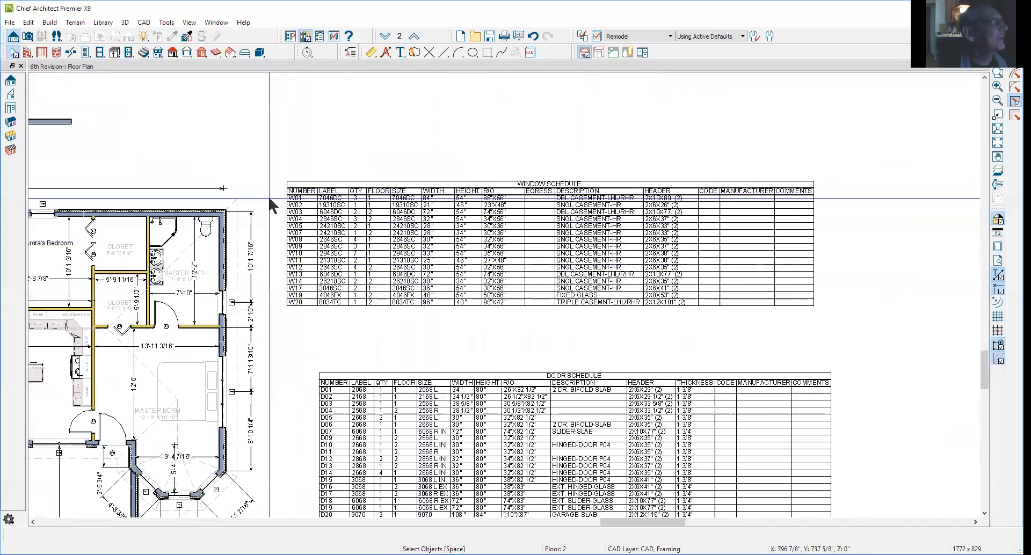
scroll(269, 203, up, 3)
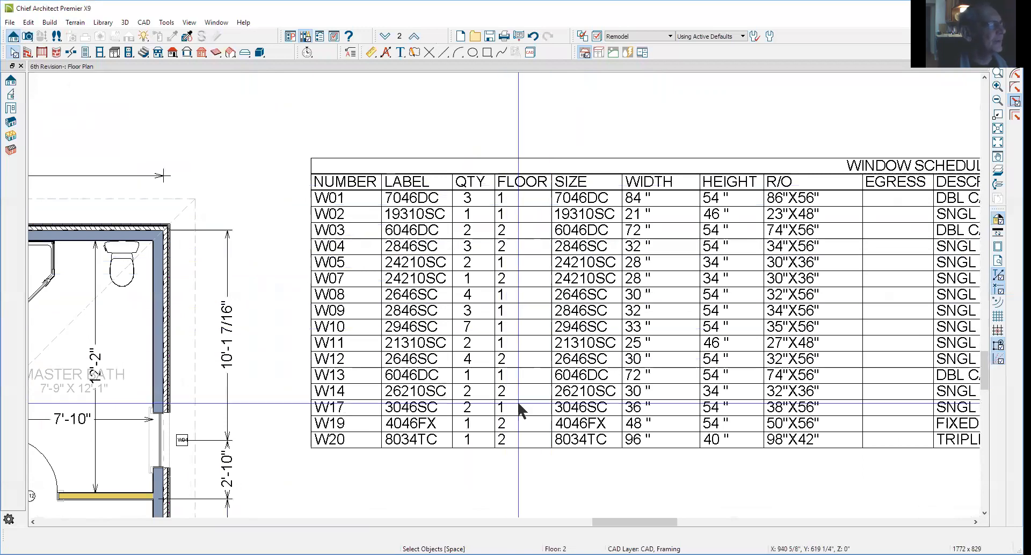
scroll(647, 148, down, 4)
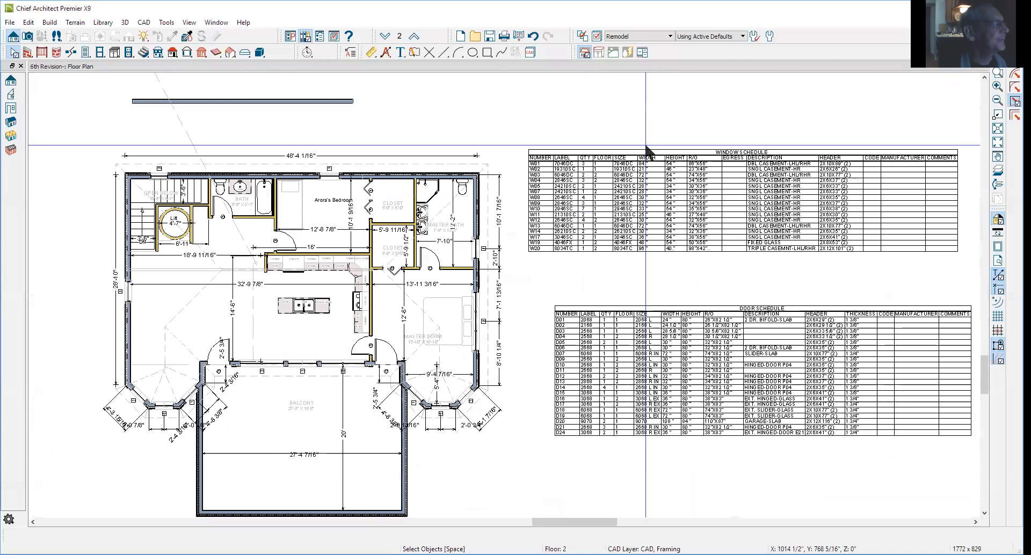
scroll(610, 147, down, 3)
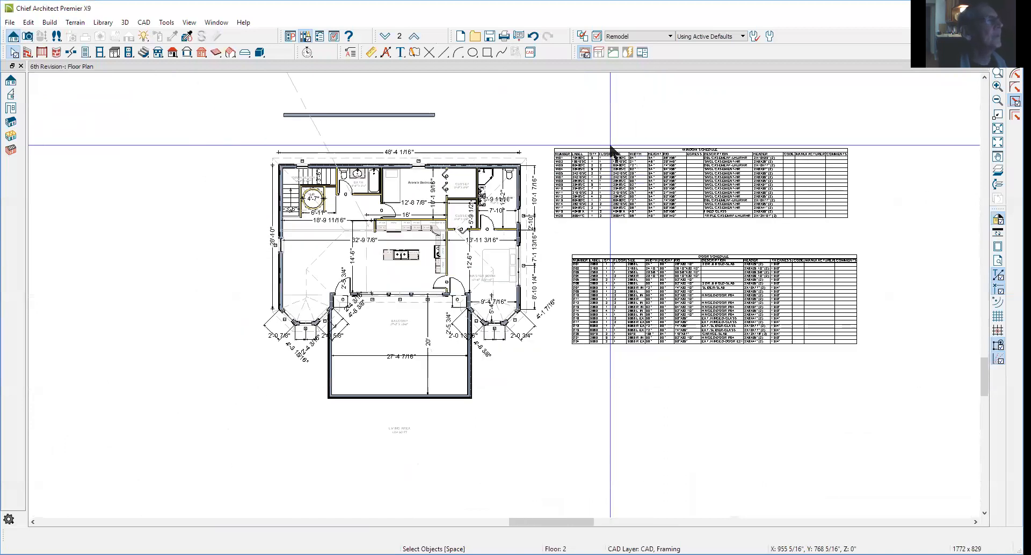
Compare the window labels at the master bath and the master bedroom bay with the window schedule's numbers
scroll(611, 151, up, 3)
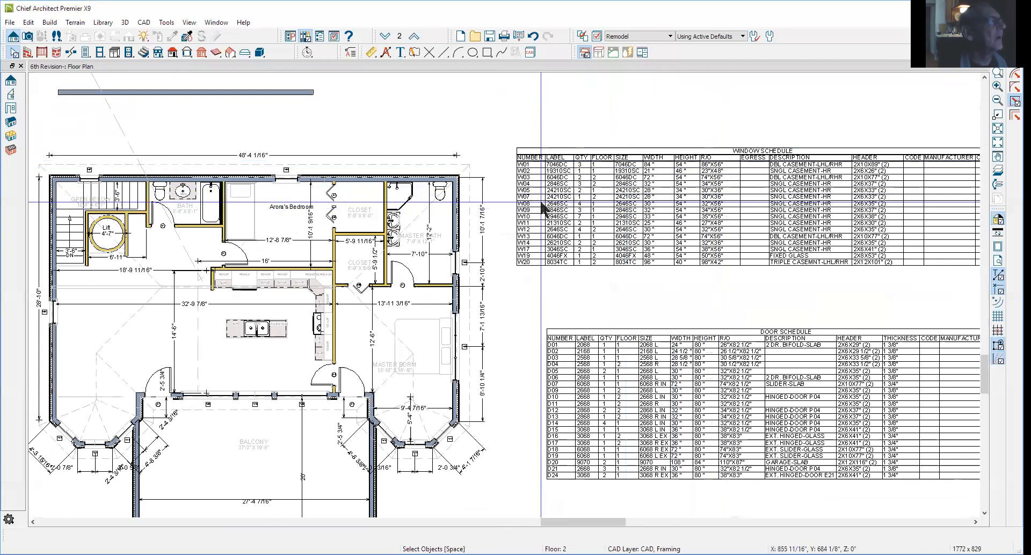
scroll(542, 207, up, 2)
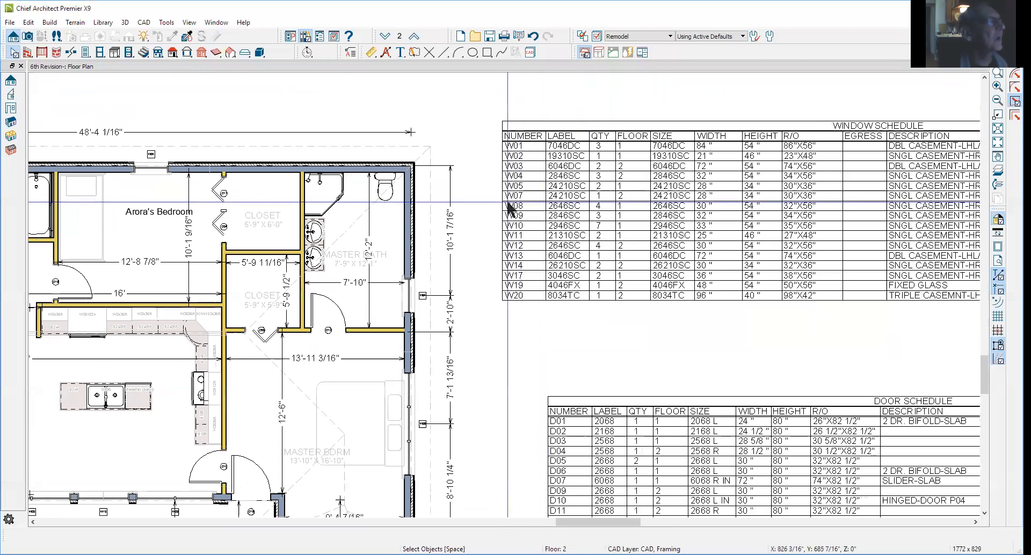
scroll(424, 317, up, 4)
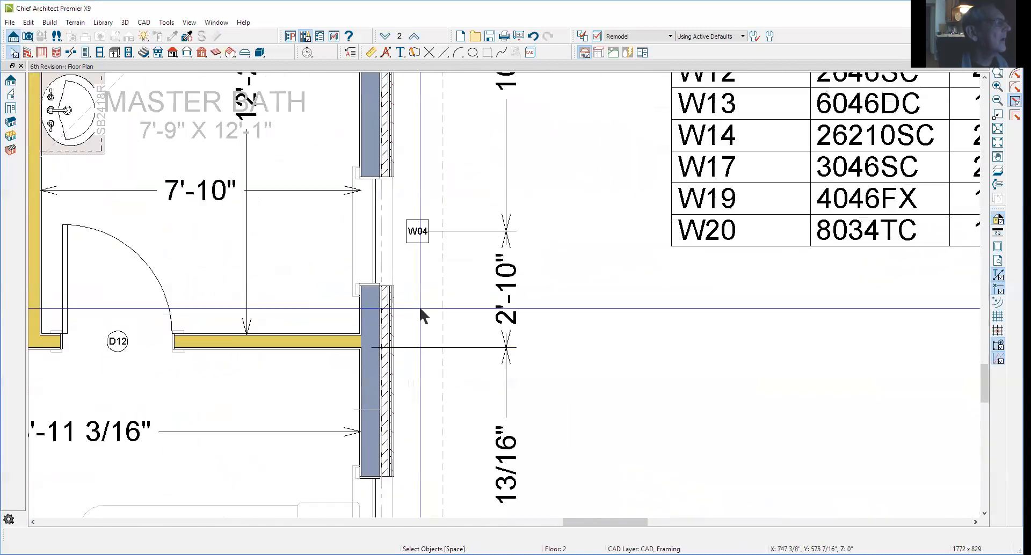
scroll(420, 310, up, 1)
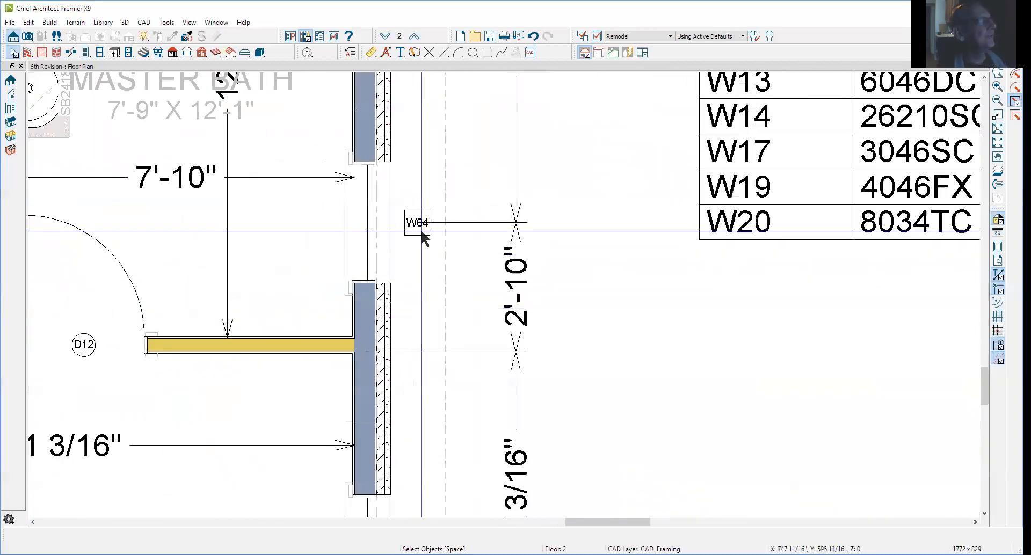
scroll(422, 232, down, 5)
scroll(424, 236, down, 3)
scroll(489, 91, up, 3)
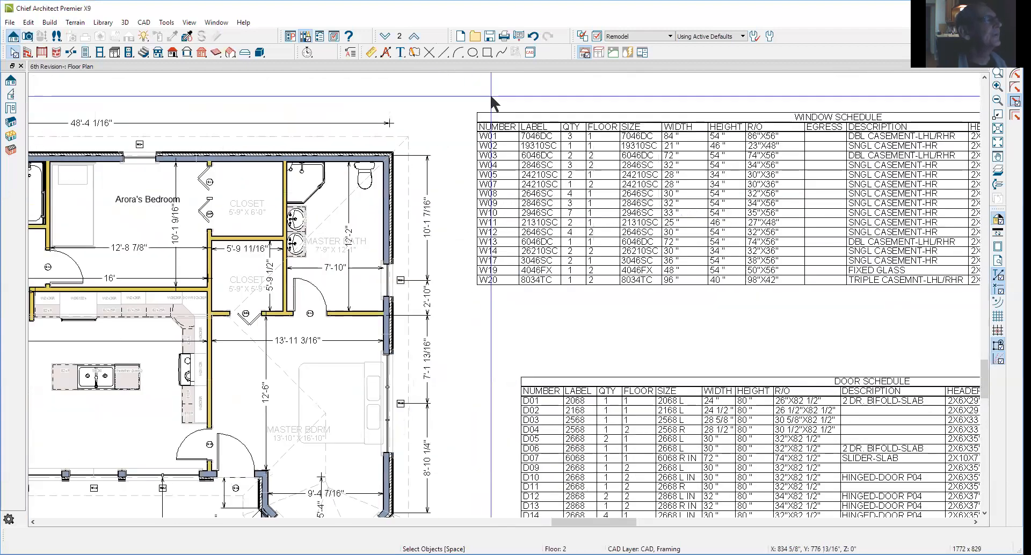
scroll(490, 137, up, 3)
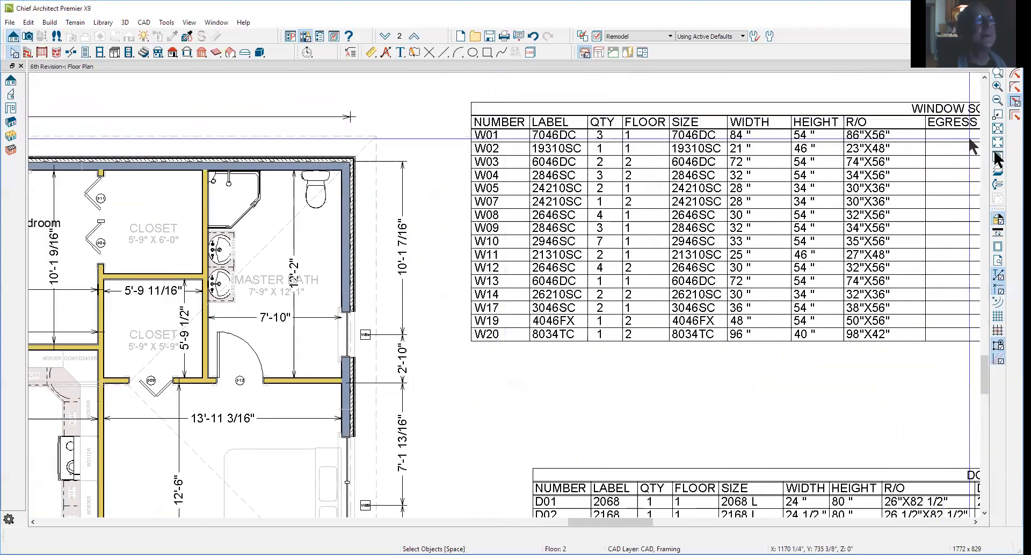
click(998, 129)
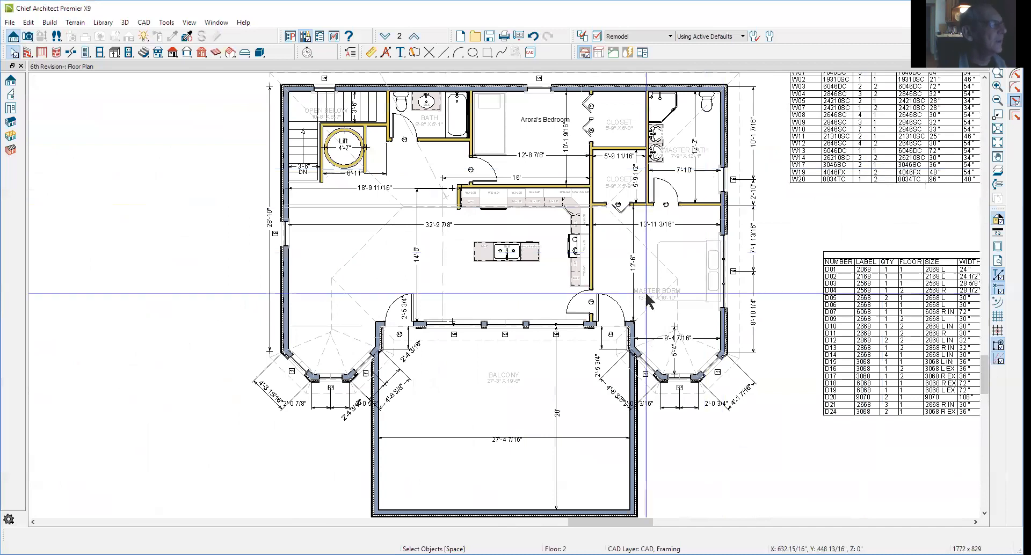
scroll(686, 391, up, 6)
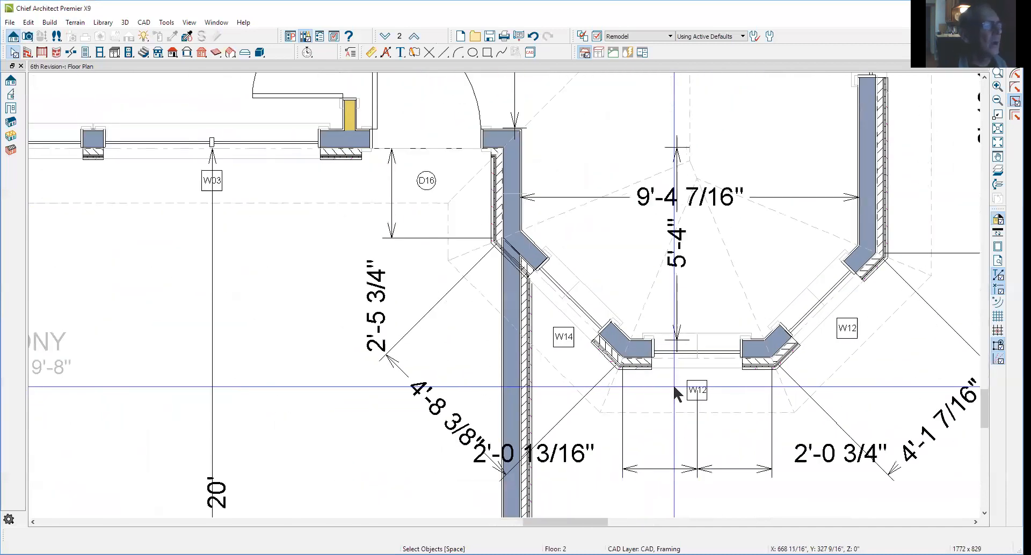
Turn off the display of the "Dimensions, Automatic" layer in the Remodel layer set
scroll(679, 387, down, 2)
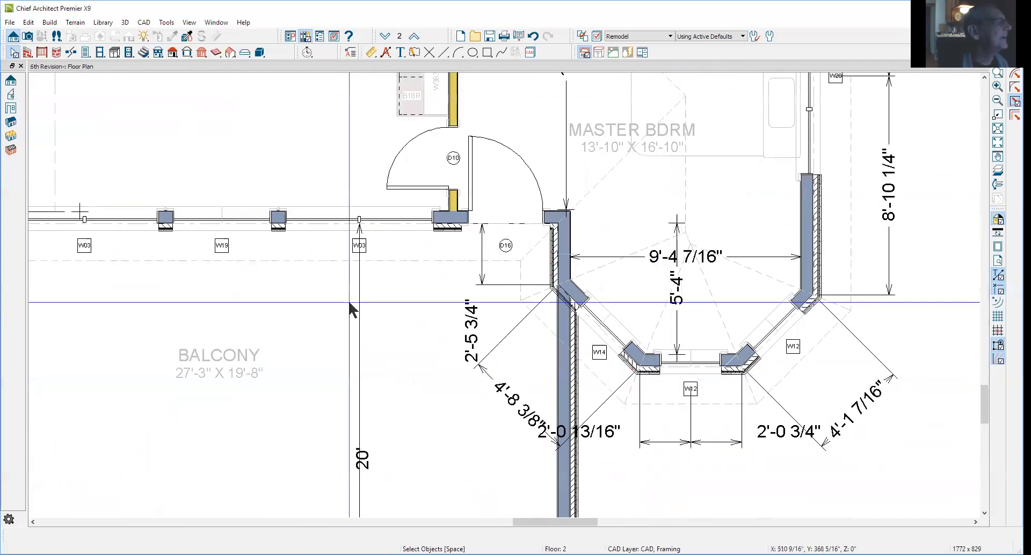
scroll(311, 277, up, 2)
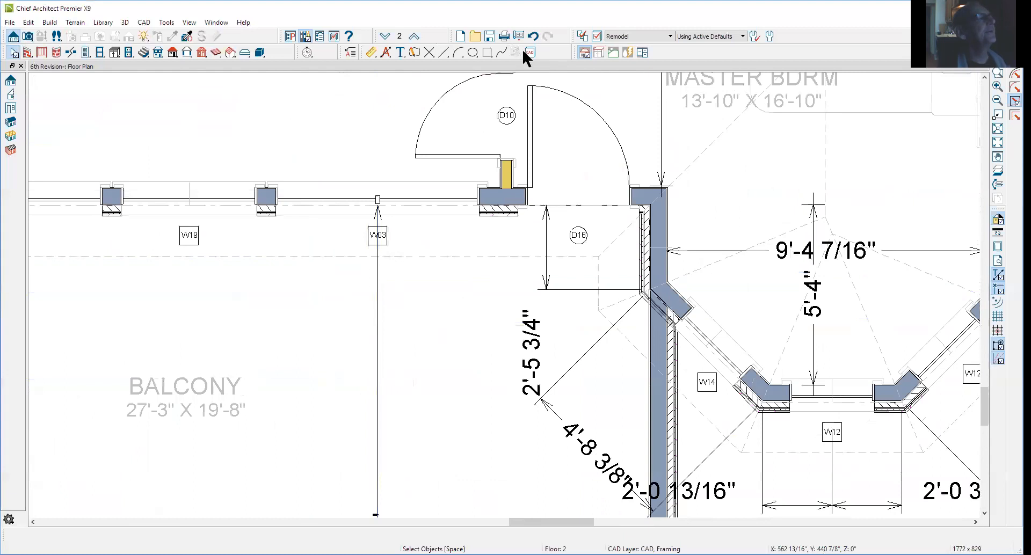
click(585, 52)
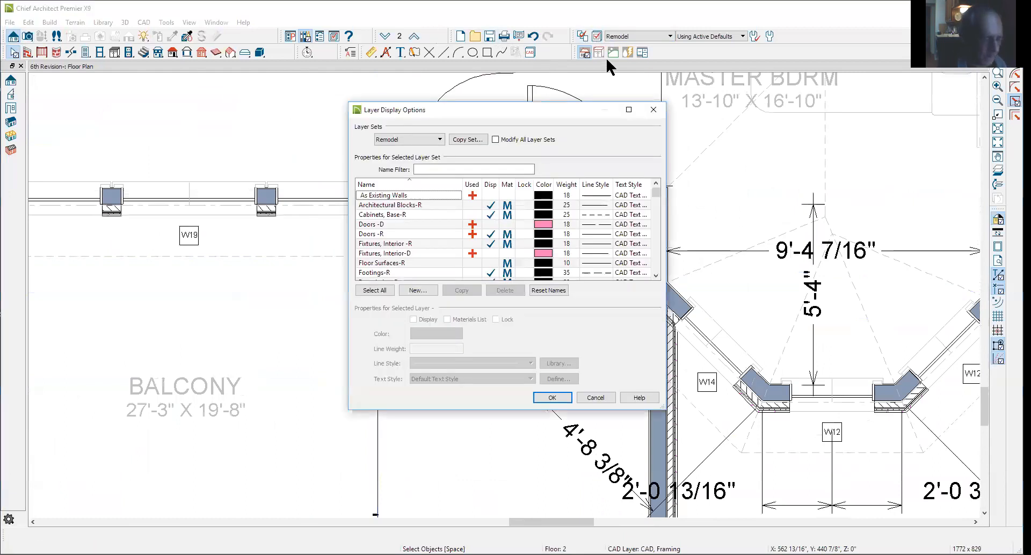
click(489, 204)
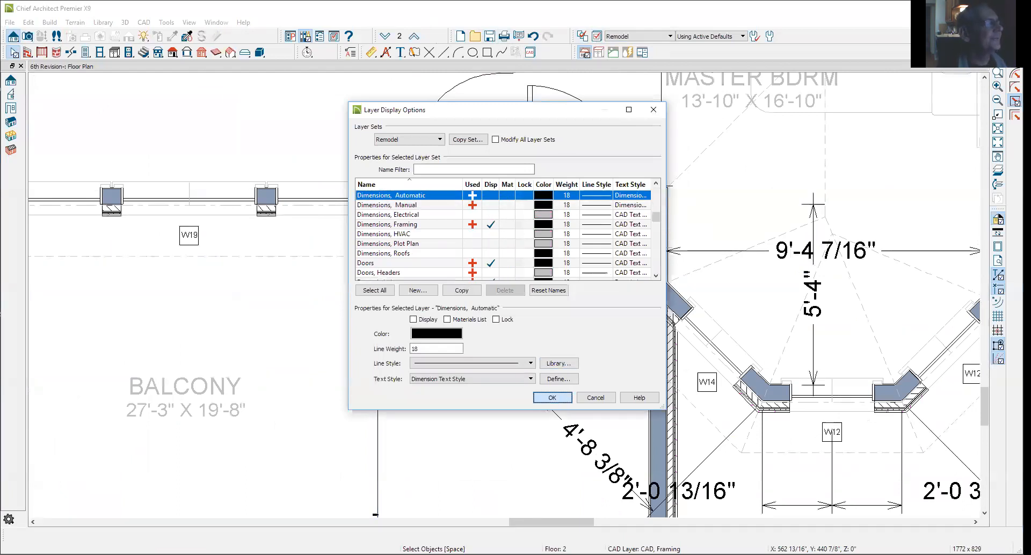
key(Return)
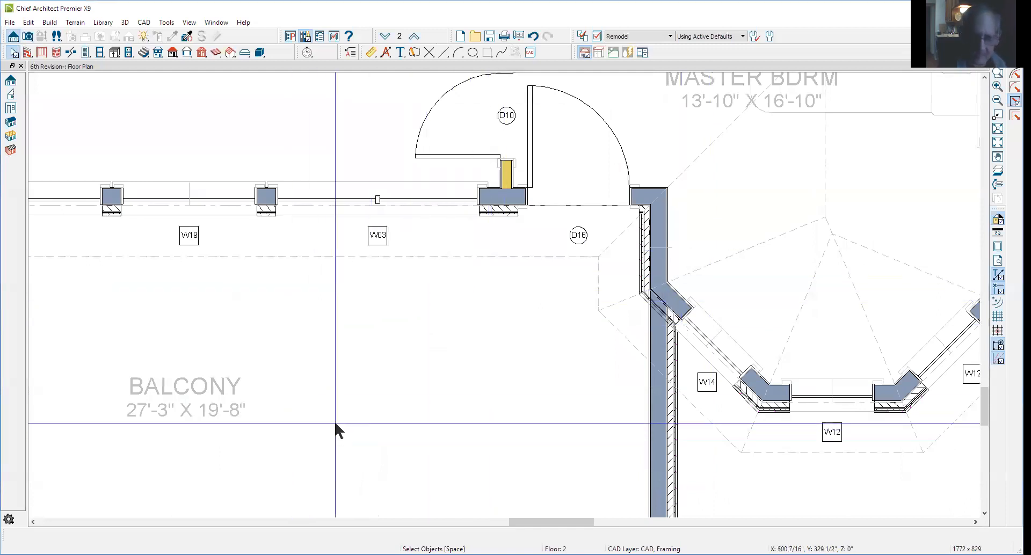
Examine the window and door labels along the second-floor wall facing the balcony
key(Left)
key(Left)
key(Left)
key(Left)
key(Left)
key(Left)
key(Left)
key(Left)
key(Left)
key(Left)
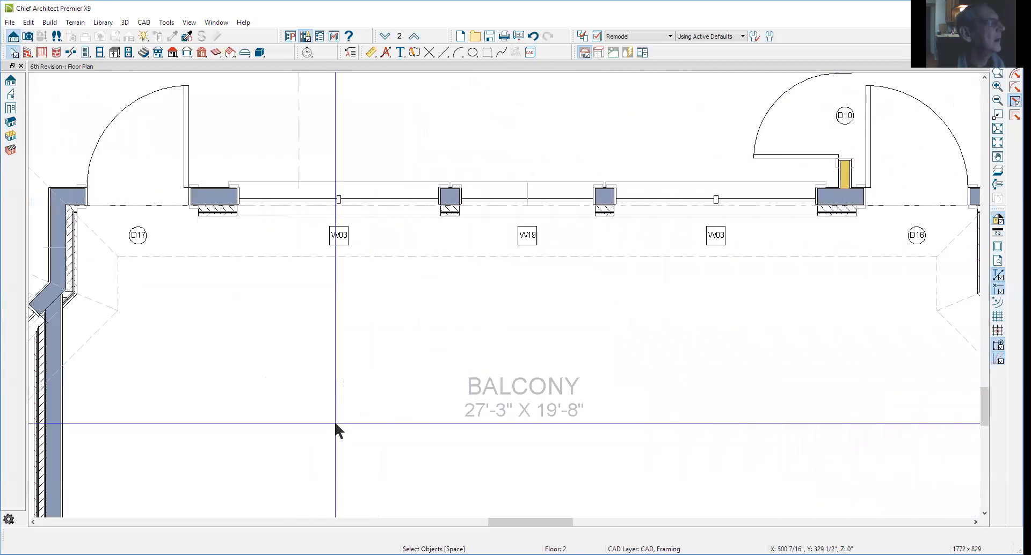
key(Left)
key(Left)
key(Left)
key(Left)
key(Left)
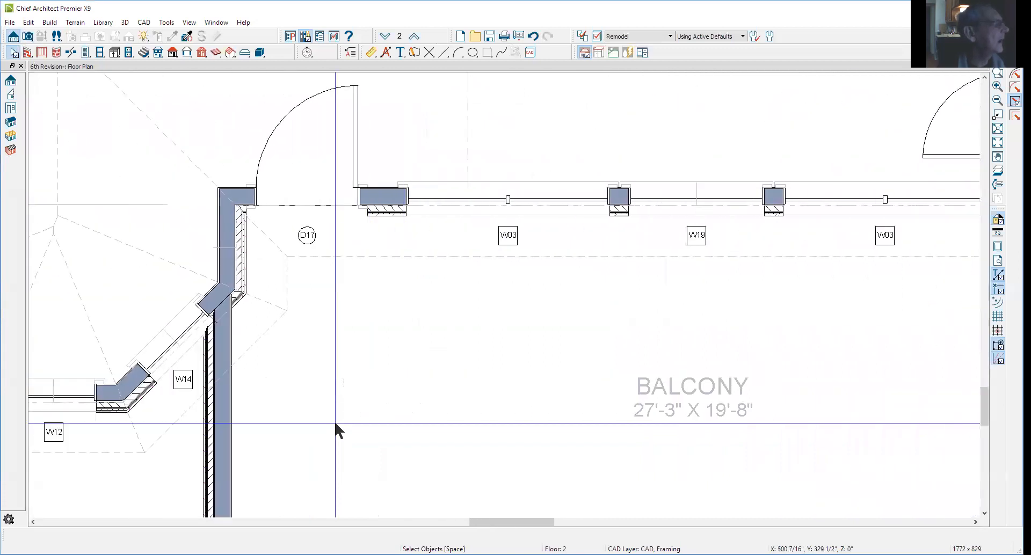
Examine the window labels around the second-floor bay on the balcony's west side and the wall above it
key(Left)
key(Left)
key(Left)
key(Left)
key(Left)
key(Left)
key(Left)
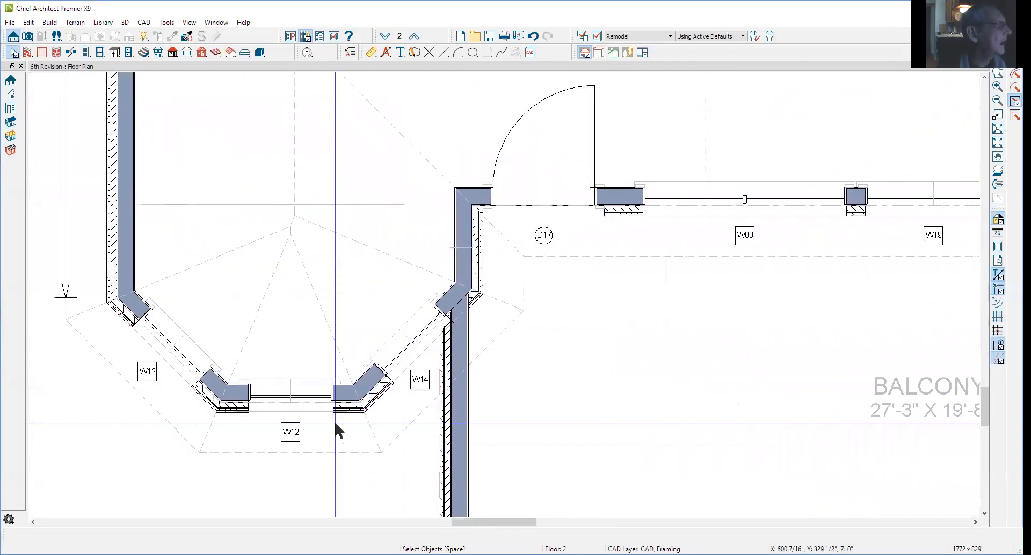
key(Left)
key(Left)
key(Left)
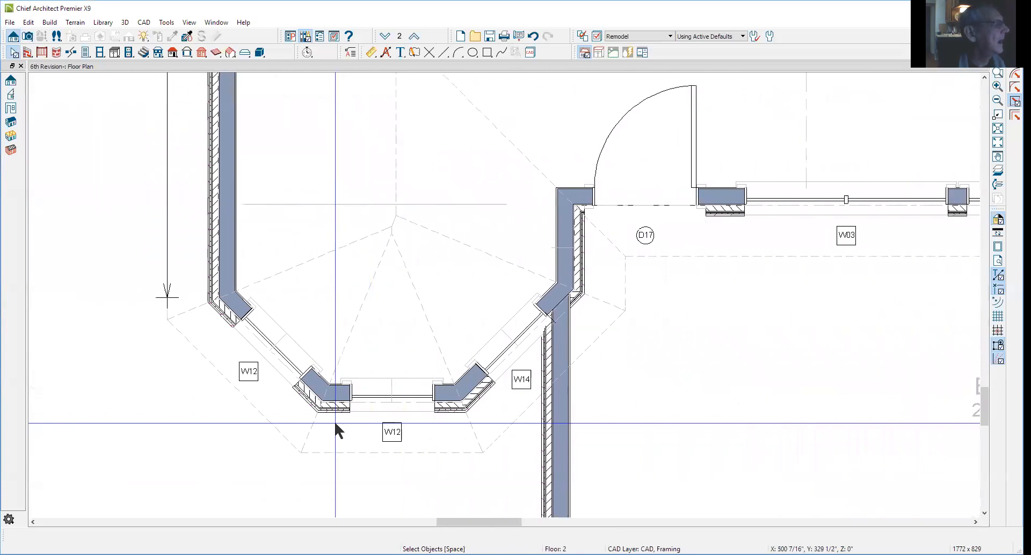
key(Left)
key(Up)
key(Up)
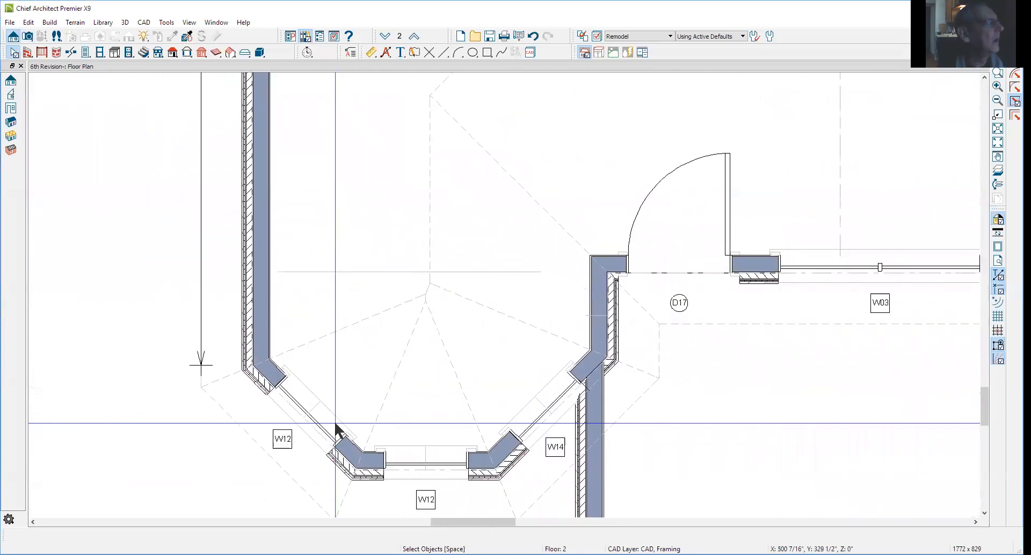
key(Up)
key(Up)
key(Up)
key(Up)
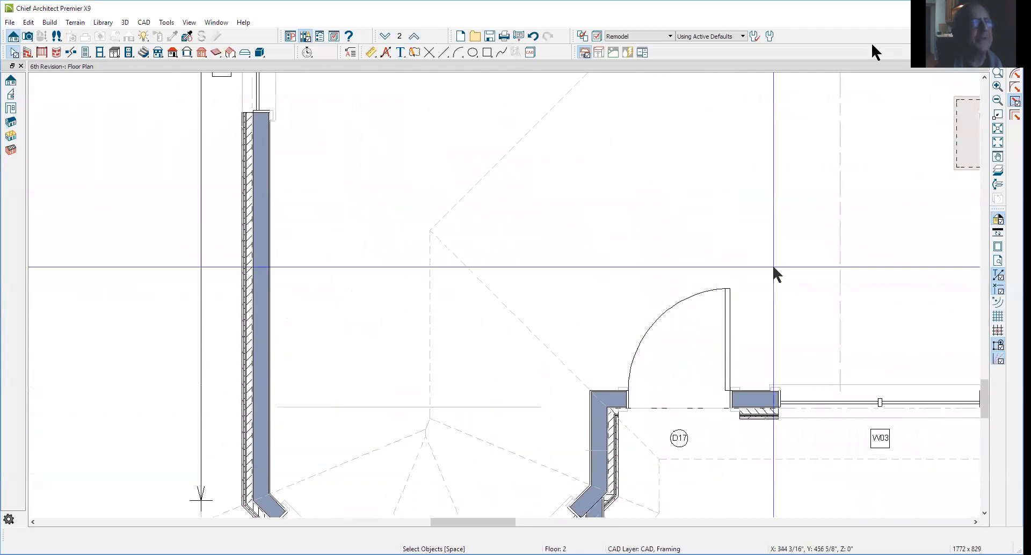
Bring the window schedule beside the second-floor plan into close view and read its floor and size columns
click(998, 131)
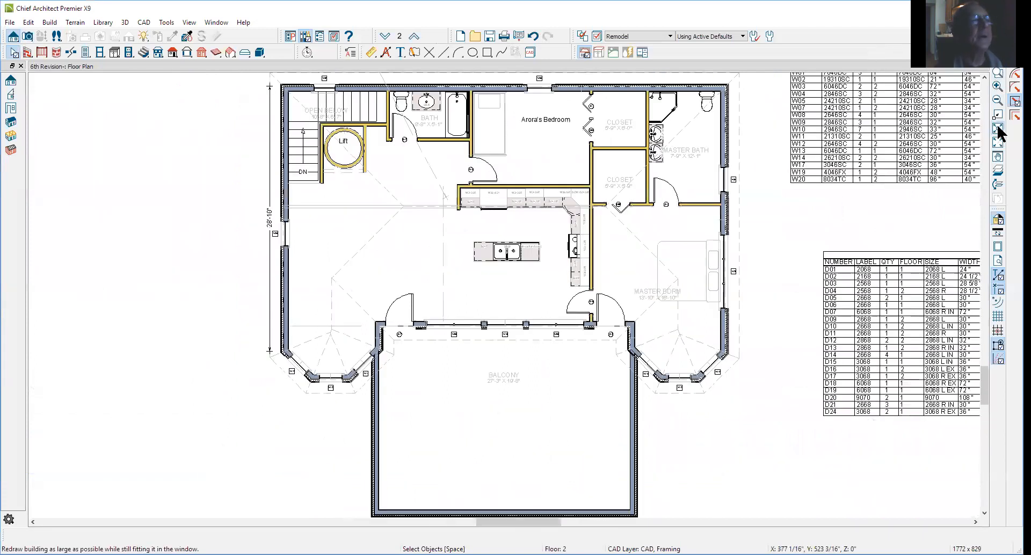
click(998, 74)
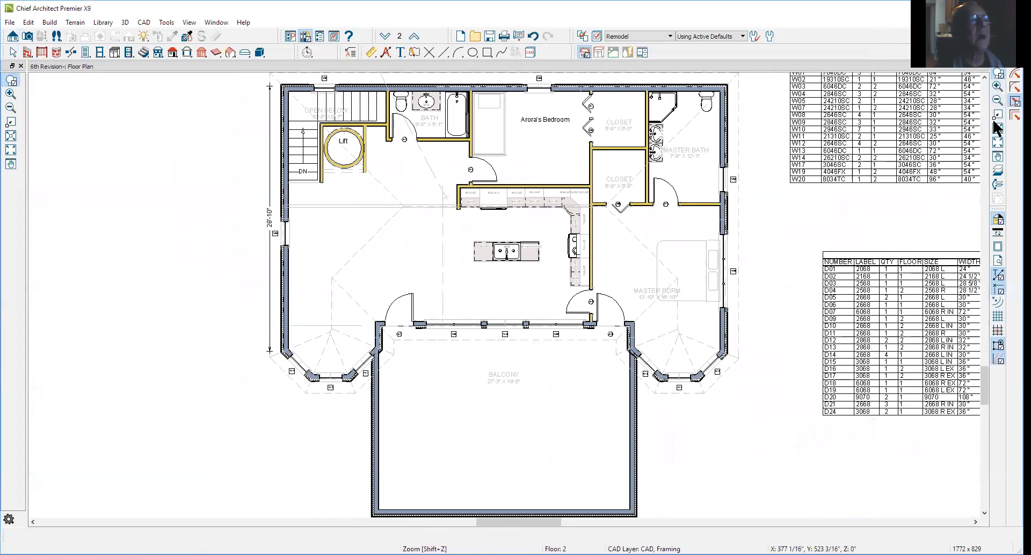
click(1001, 149)
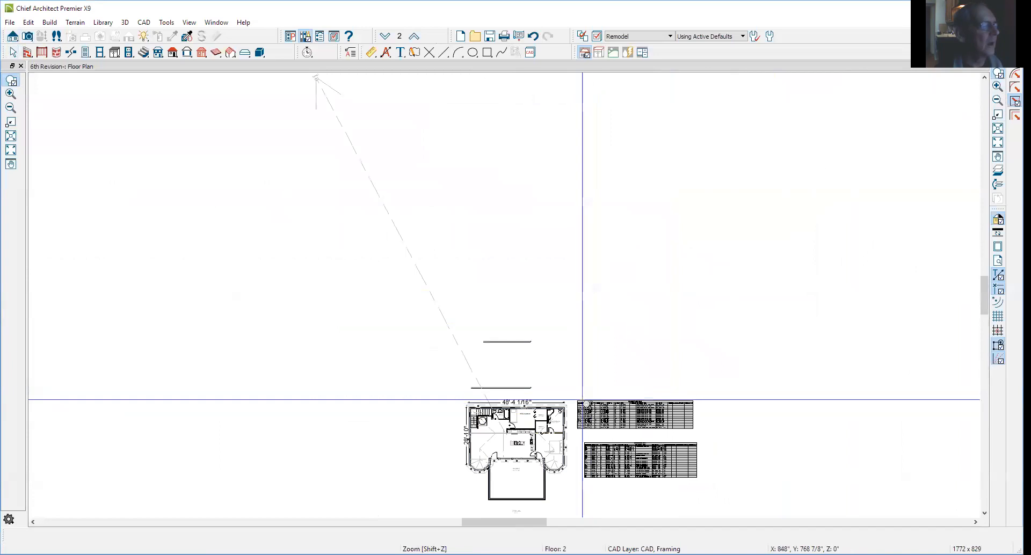
drag(572, 396, 728, 442)
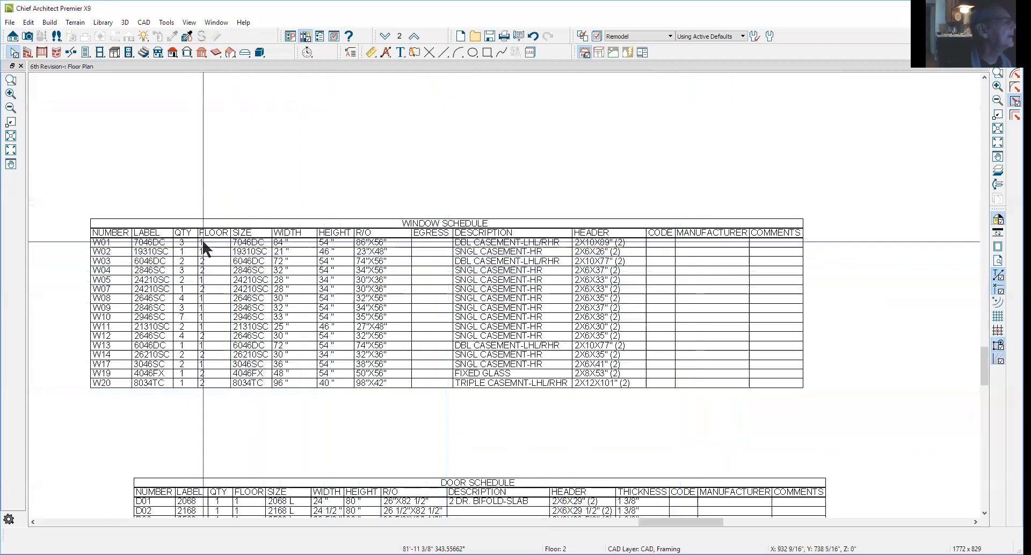
Switch to floor 1 and inspect the window labels at the bedroom bay
click(387, 34)
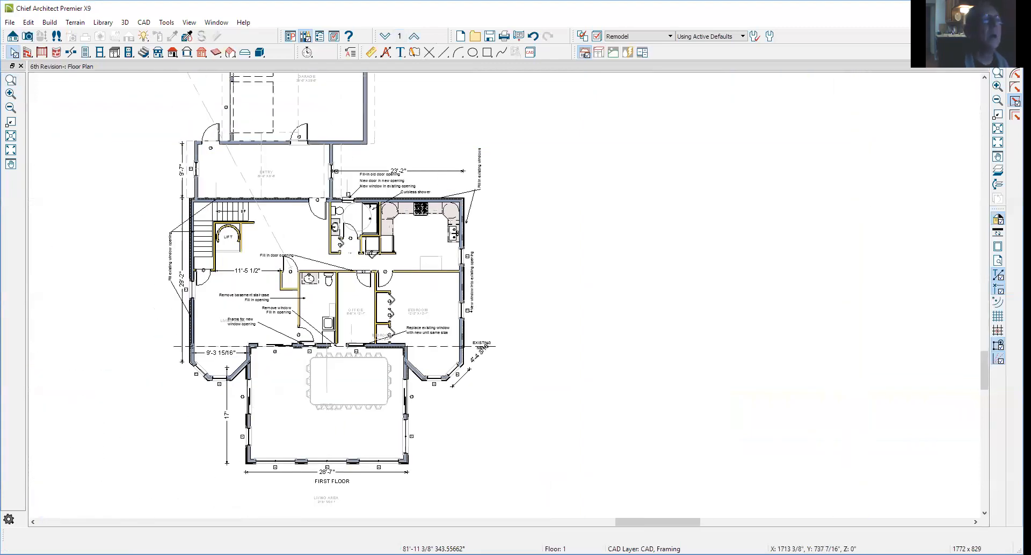
click(997, 137)
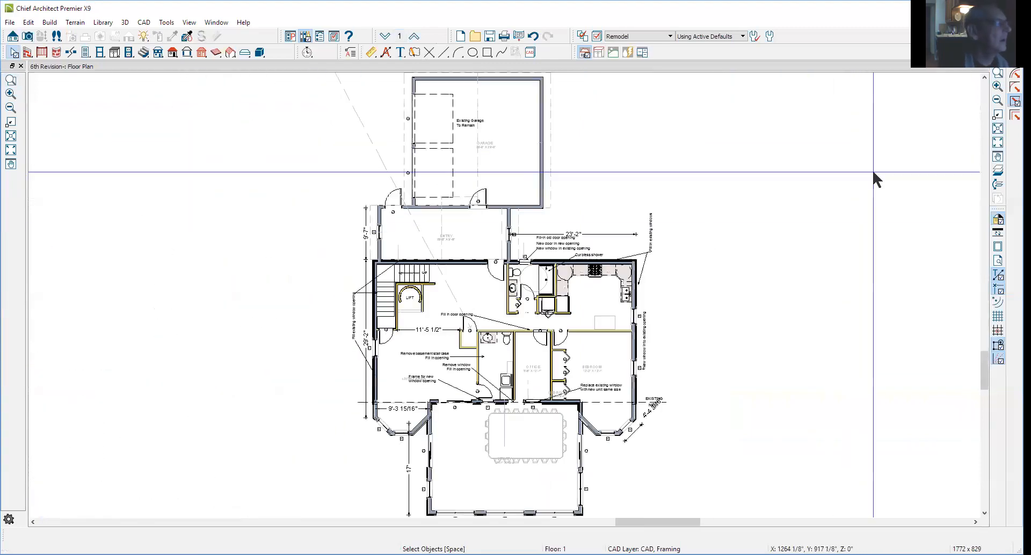
scroll(573, 388, up, 1)
scroll(574, 389, up, 4)
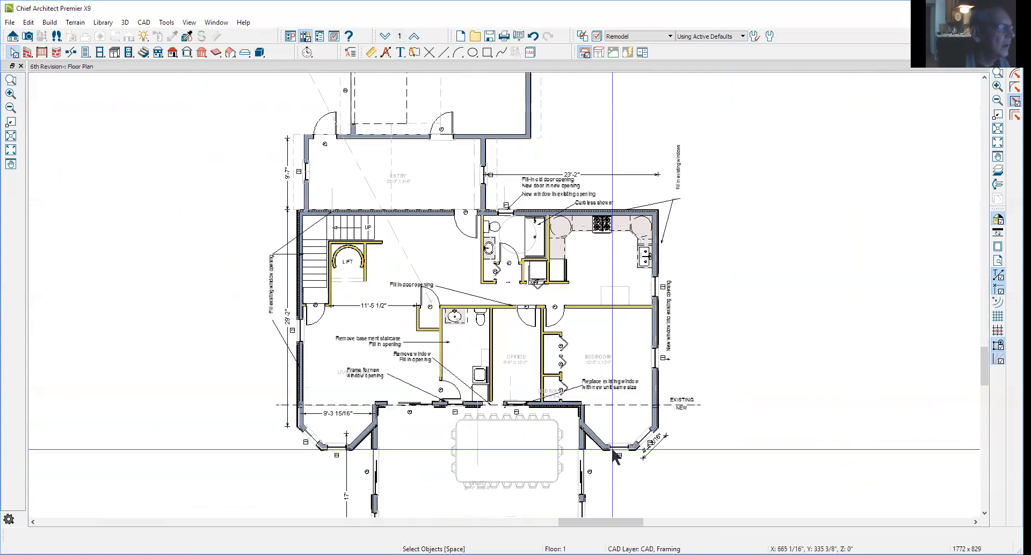
scroll(643, 452, up, 3)
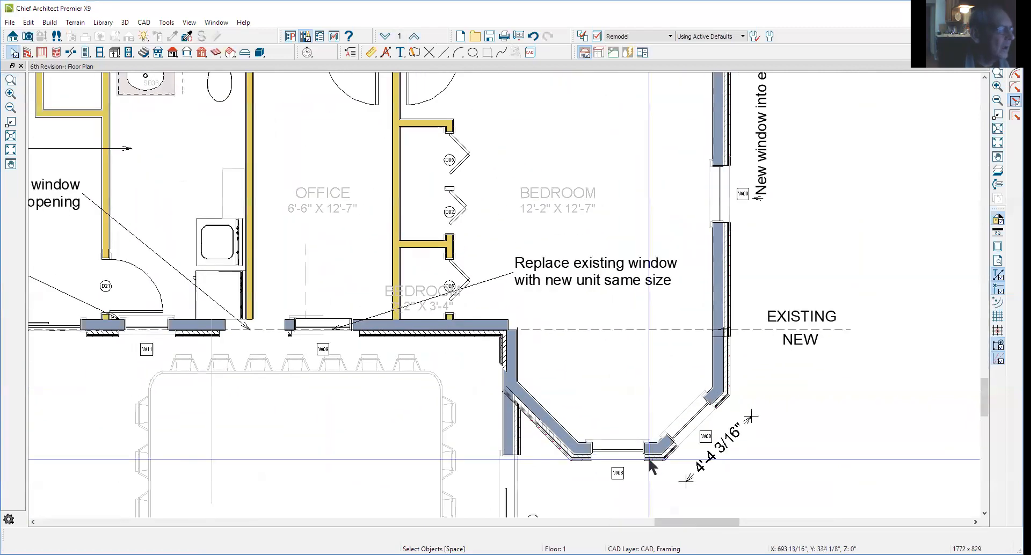
scroll(650, 466, down, 2)
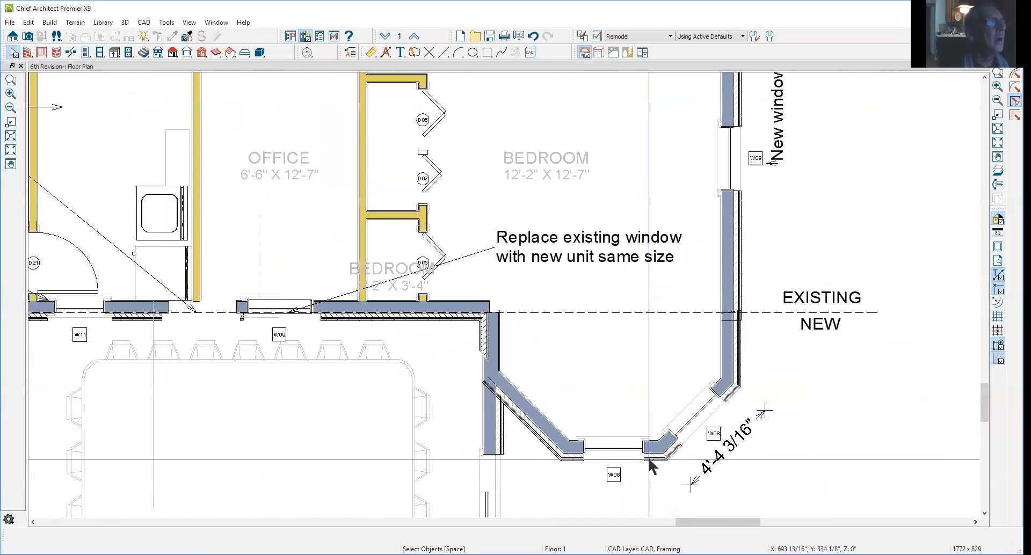
Check the first-floor window labels along the exterior wall from the bedroom up to the kitchen
click(984, 77)
click(984, 78)
click(984, 77)
click(984, 77)
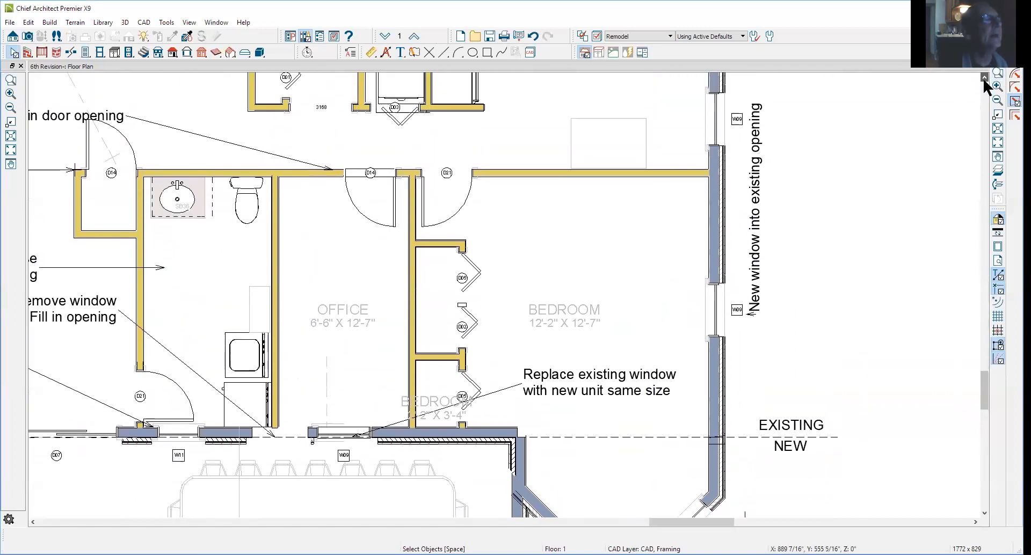
click(984, 77)
click(983, 78)
click(983, 78)
click(984, 78)
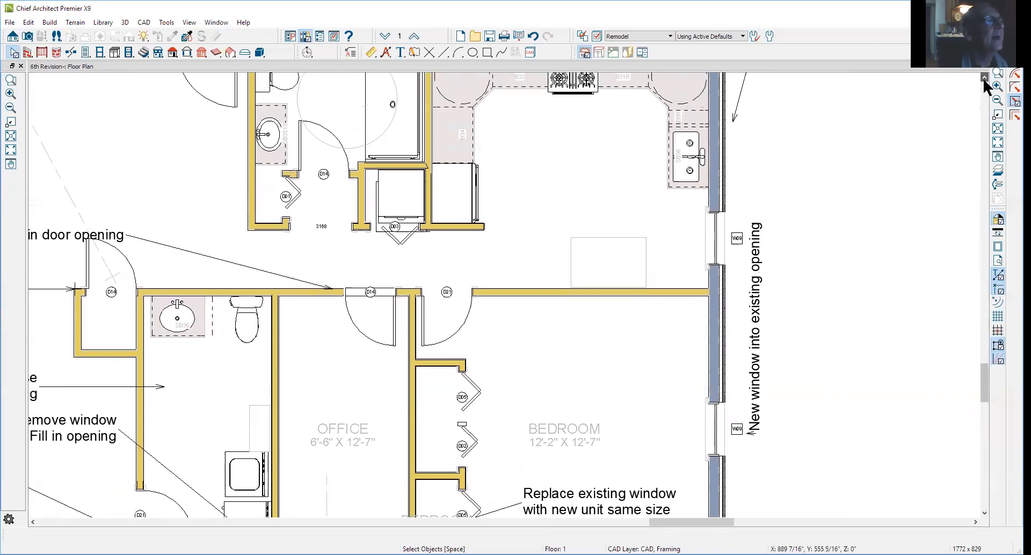
click(984, 78)
click(984, 78)
click(984, 78)
click(984, 78)
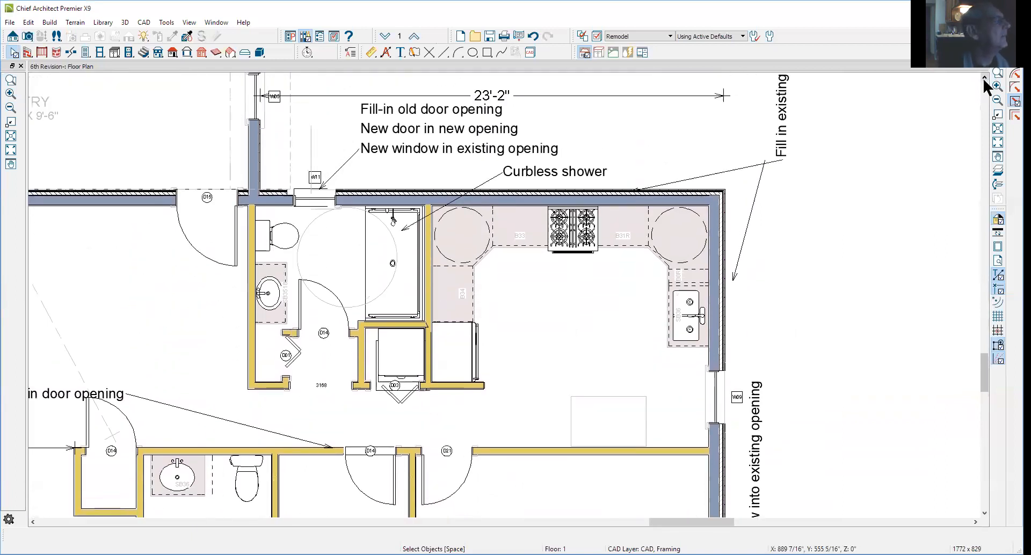
Check the door and window labels along the wall between the entry and the house, from the kitchen to the stairs
click(32, 522)
click(33, 522)
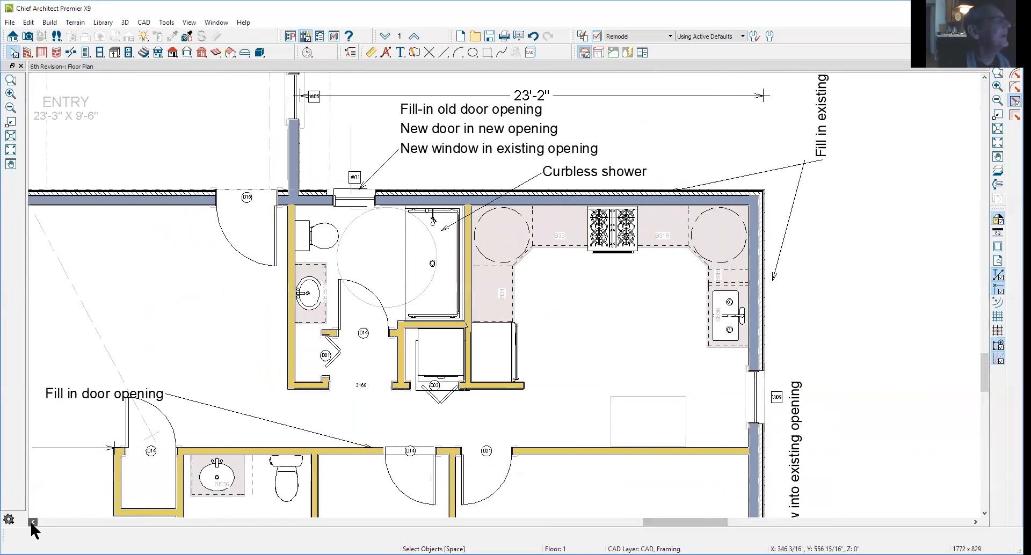
click(32, 522)
click(32, 522)
click(32, 523)
click(32, 522)
click(32, 523)
click(32, 523)
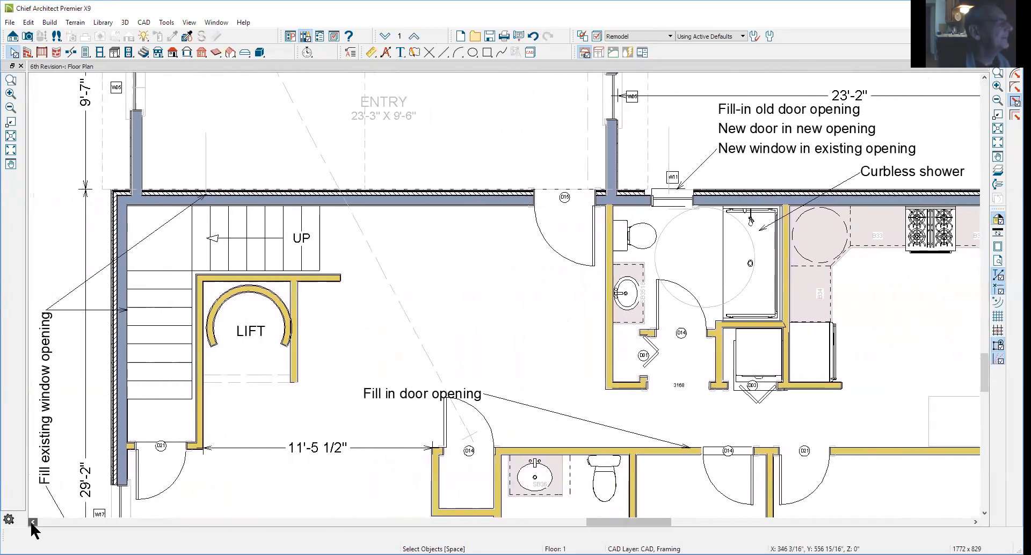
click(32, 523)
click(32, 523)
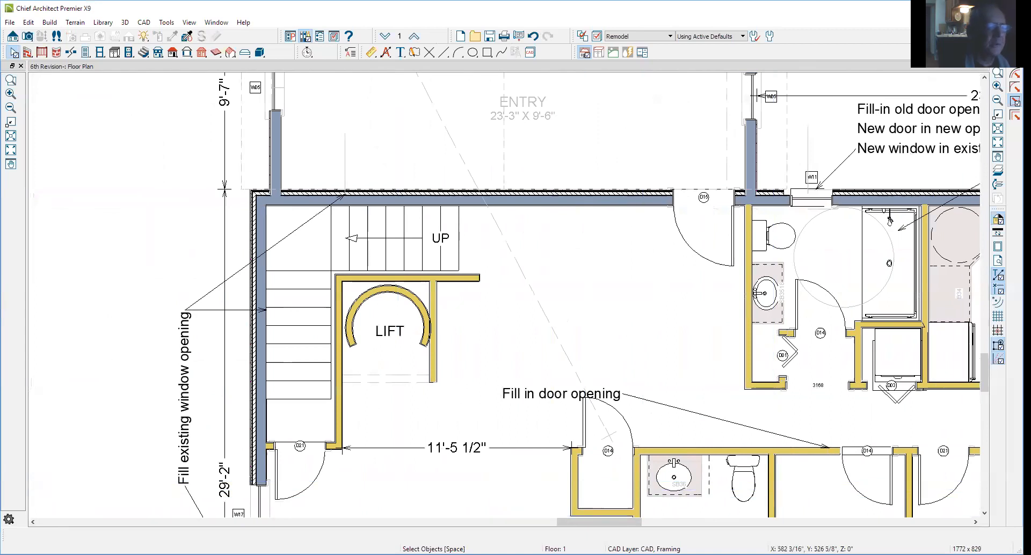
Check the window and door labels from the stairs and lift down through the living area to its bay
click(985, 513)
click(985, 513)
click(984, 513)
click(984, 513)
click(984, 513)
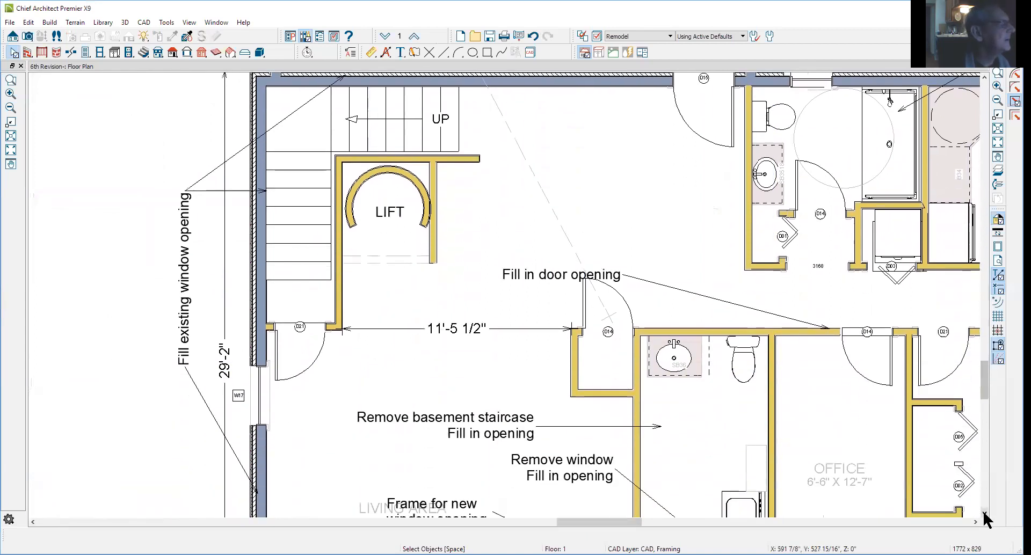
click(984, 513)
click(985, 513)
click(984, 513)
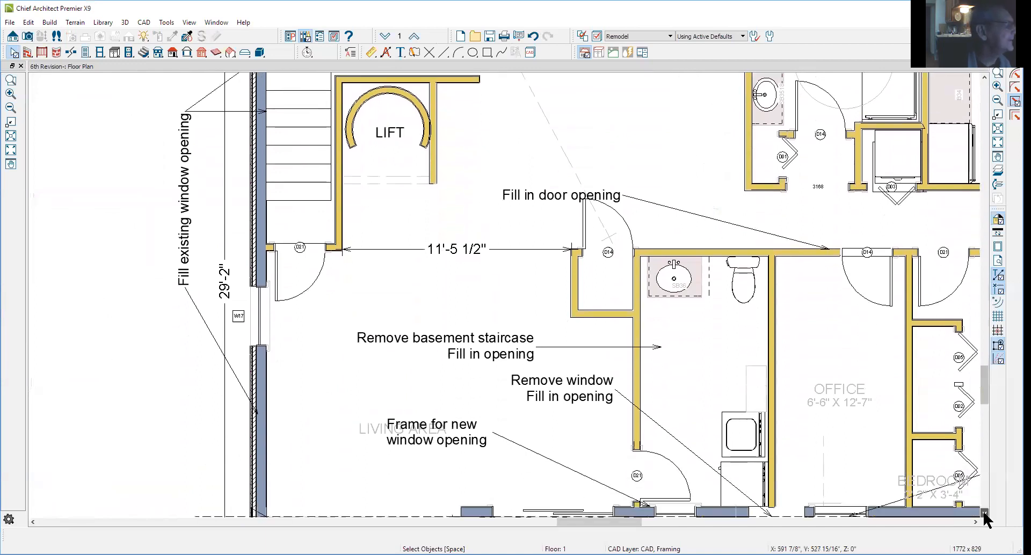
click(985, 513)
click(985, 513)
click(984, 513)
click(984, 513)
click(984, 512)
click(984, 512)
click(984, 513)
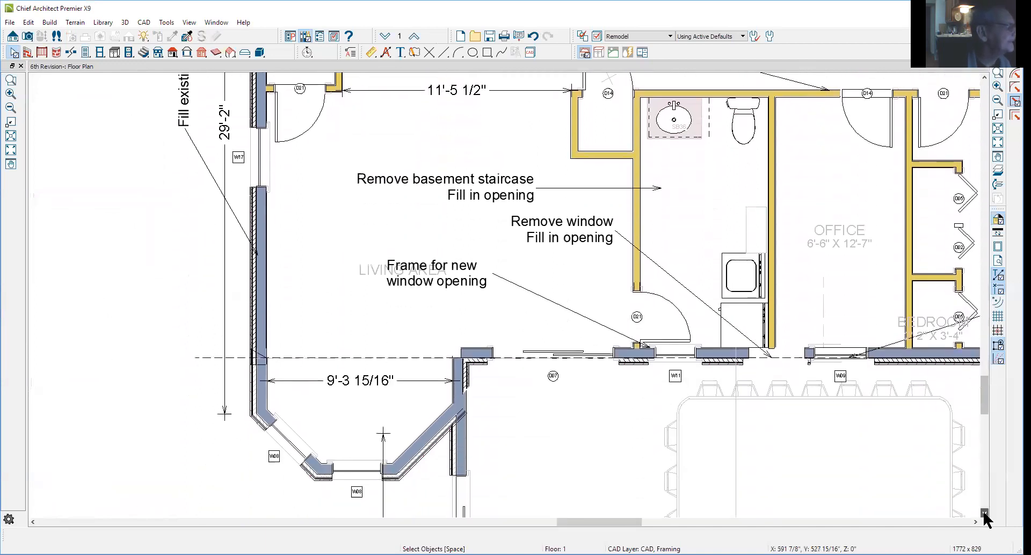
click(984, 512)
click(984, 512)
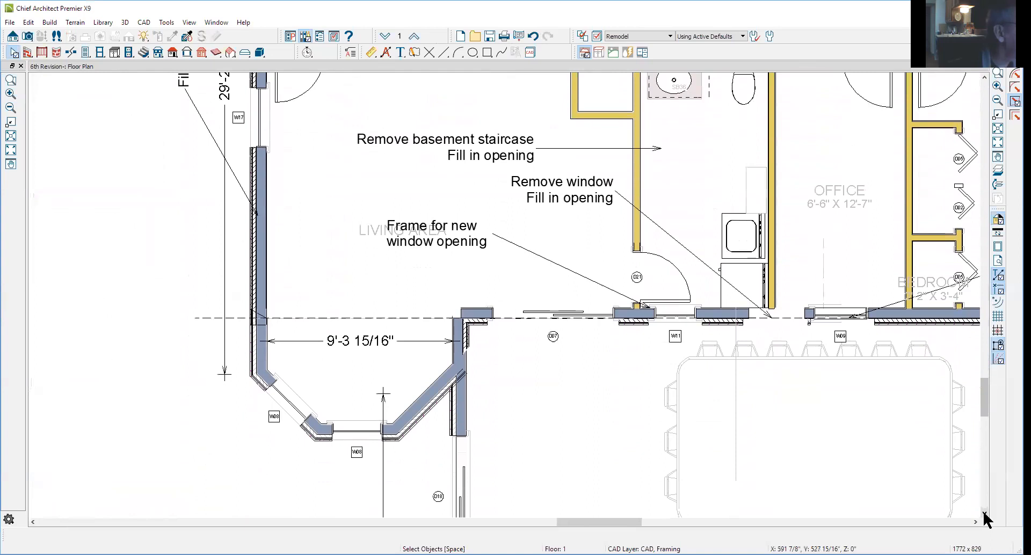
Check the window and door labels along the utility room's exterior walls beside the 17' dimension and above the FIRST FLOOR title
click(984, 513)
click(984, 513)
click(984, 513)
click(984, 513)
click(984, 513)
click(984, 513)
click(984, 513)
click(984, 513)
click(985, 513)
click(985, 513)
click(985, 513)
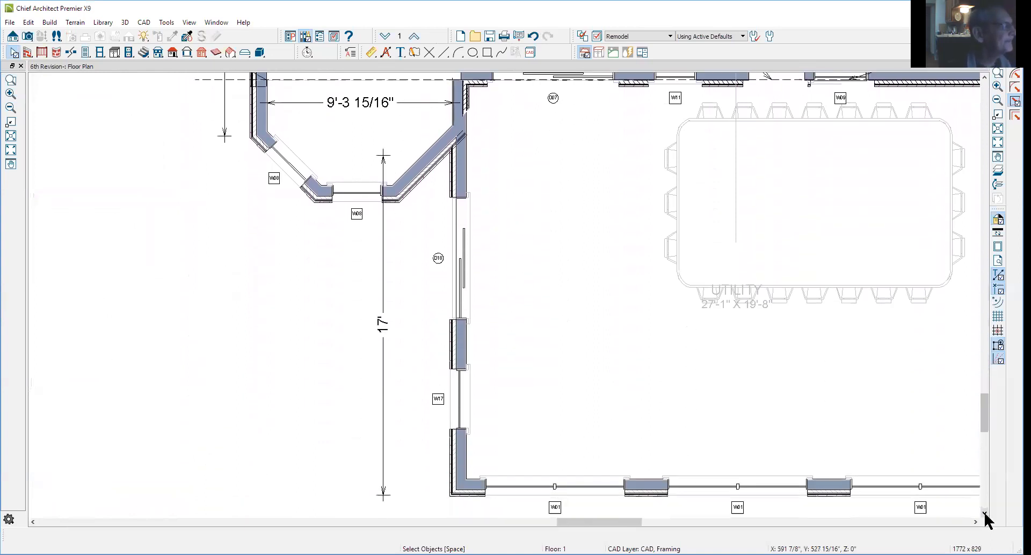
click(985, 513)
click(985, 513)
click(985, 513)
click(984, 513)
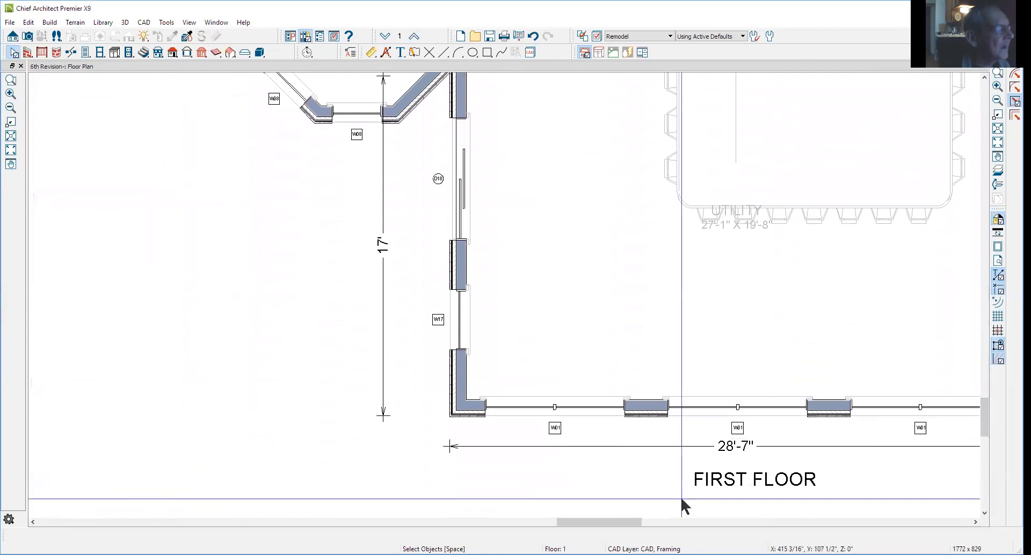
Inspect the specification of the W01 window nearest the utility room's W17 corner, and check the remaining labels along that wall to W13
scroll(624, 475, up, 1)
scroll(624, 472, up, 1)
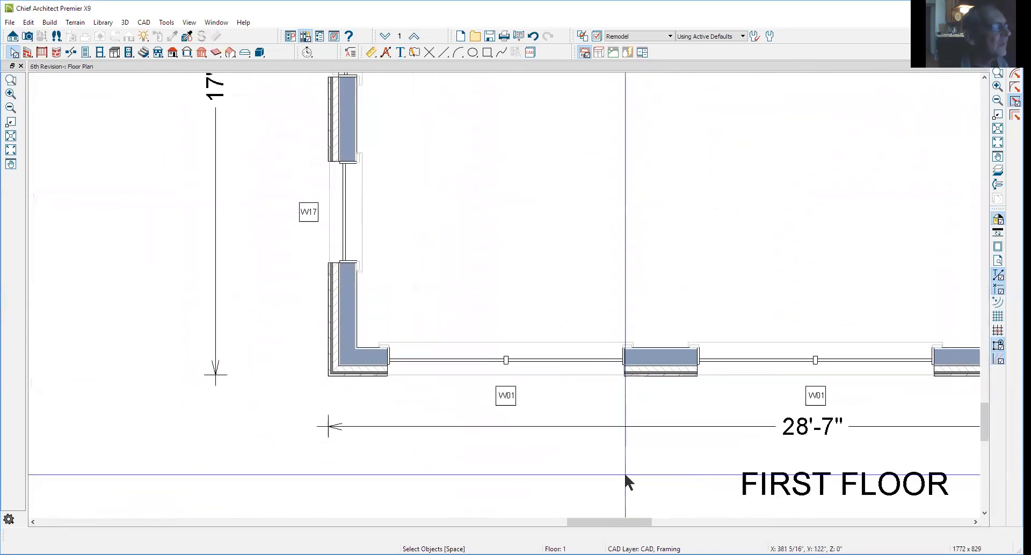
click(573, 363)
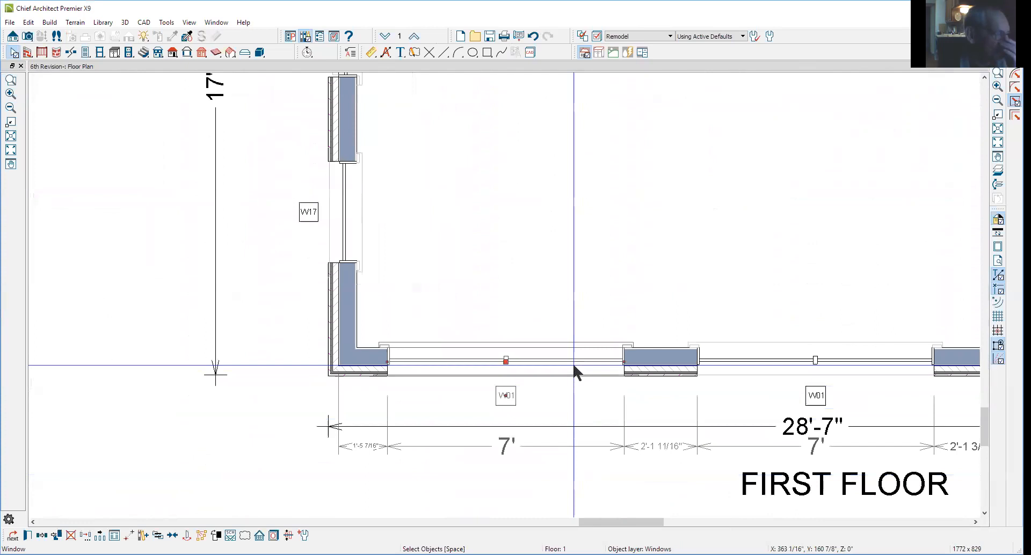
double_click(573, 363)
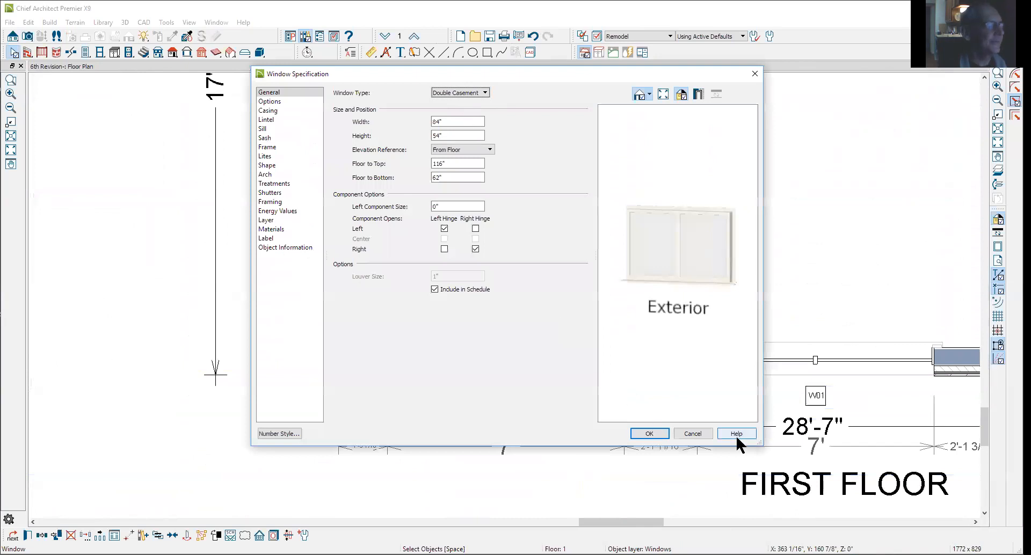
click(688, 434)
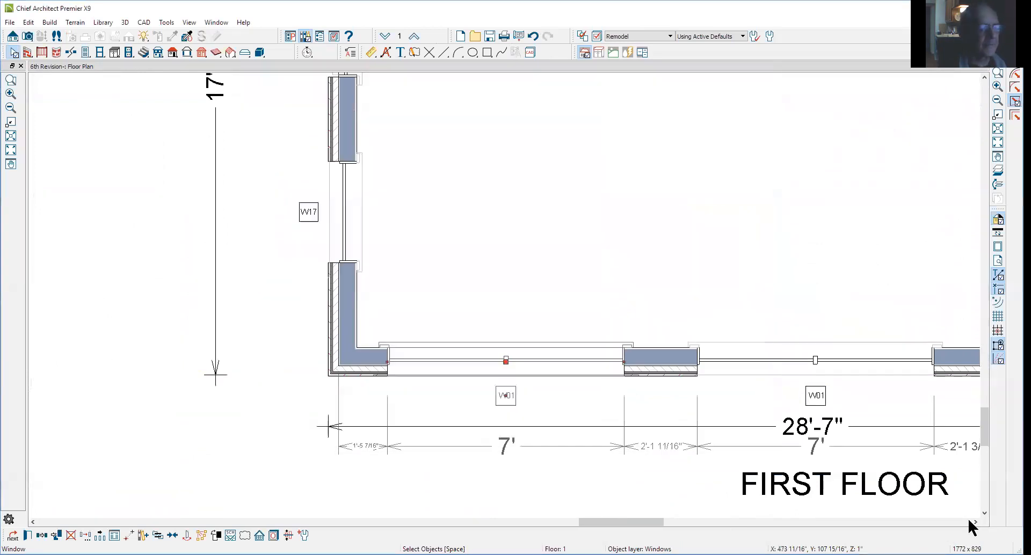
click(976, 522)
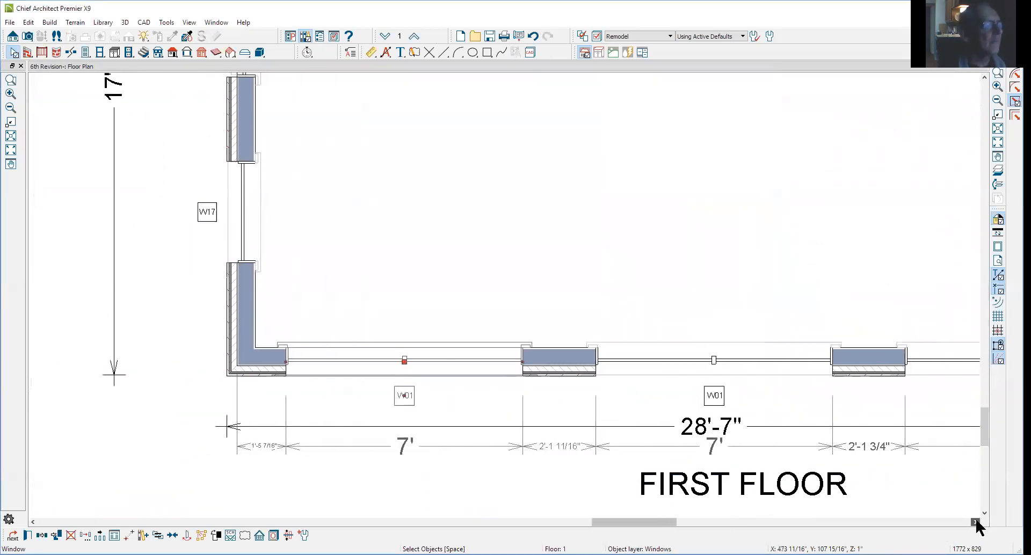
click(975, 522)
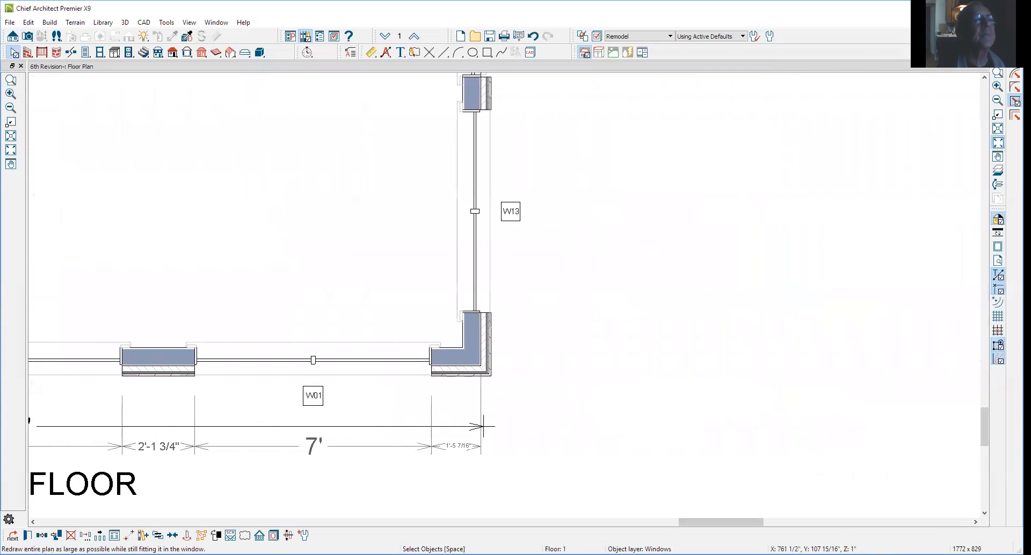
Fit the whole plan in view and switch down to the foundation level, floor 0
click(997, 143)
click(998, 73)
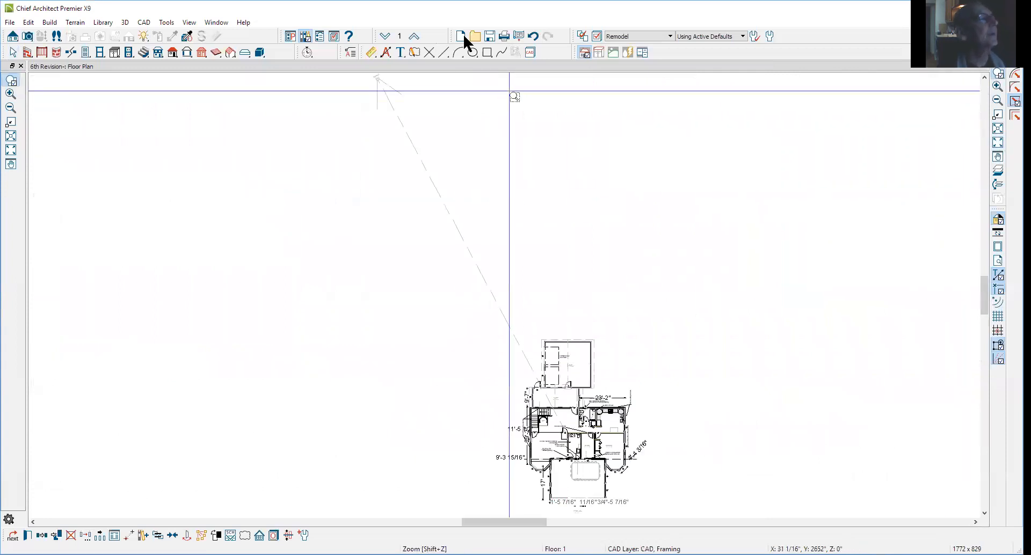
click(387, 37)
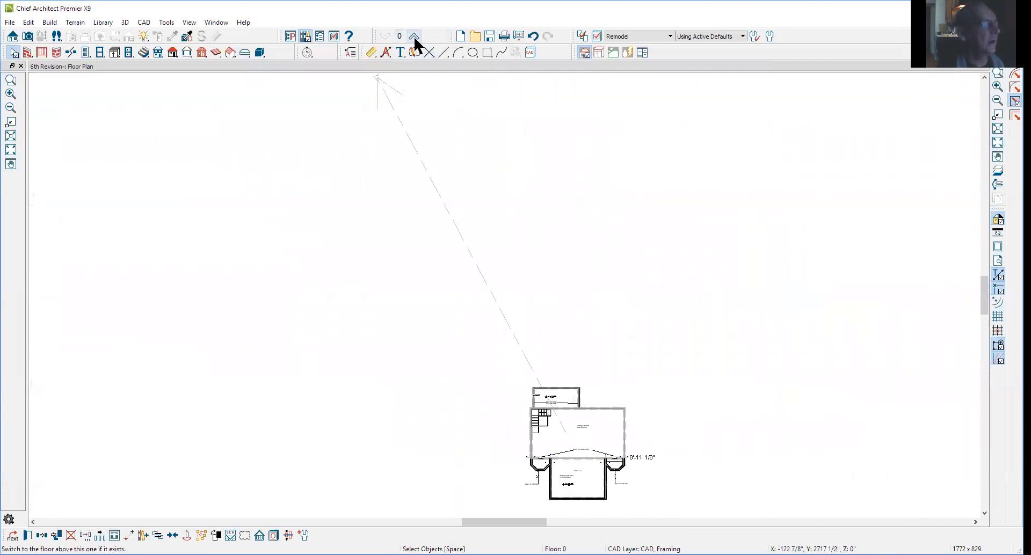
Delete the 8'-11 1/8" dimension line across the foundation bay beside the living area
click(997, 75)
drag(489, 384, 605, 470)
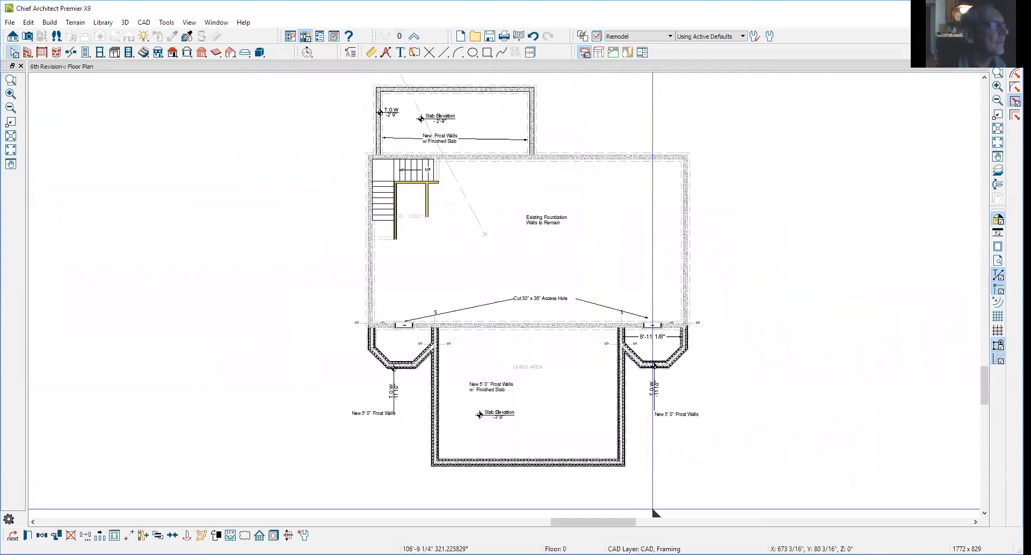
scroll(600, 385, up, 4)
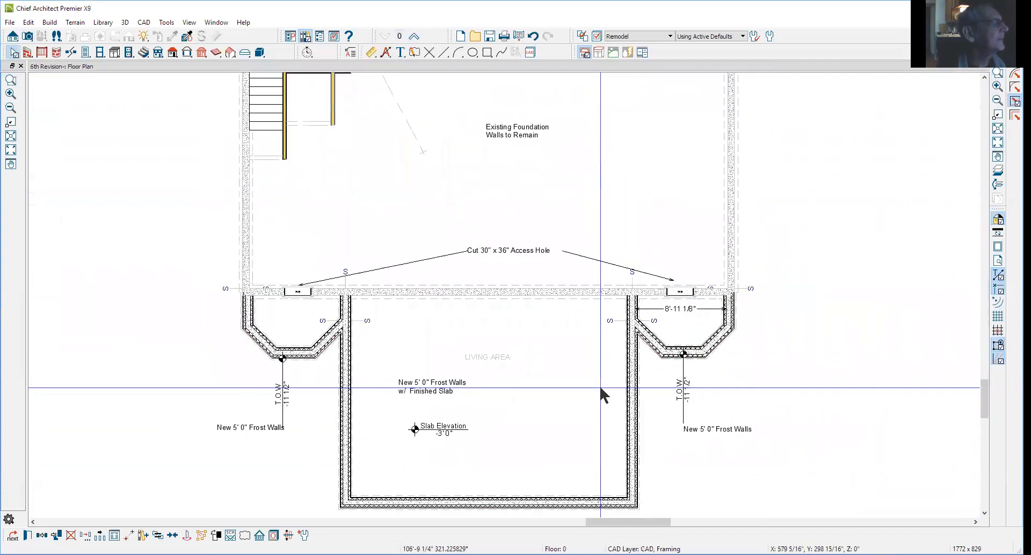
scroll(681, 325, up, 4)
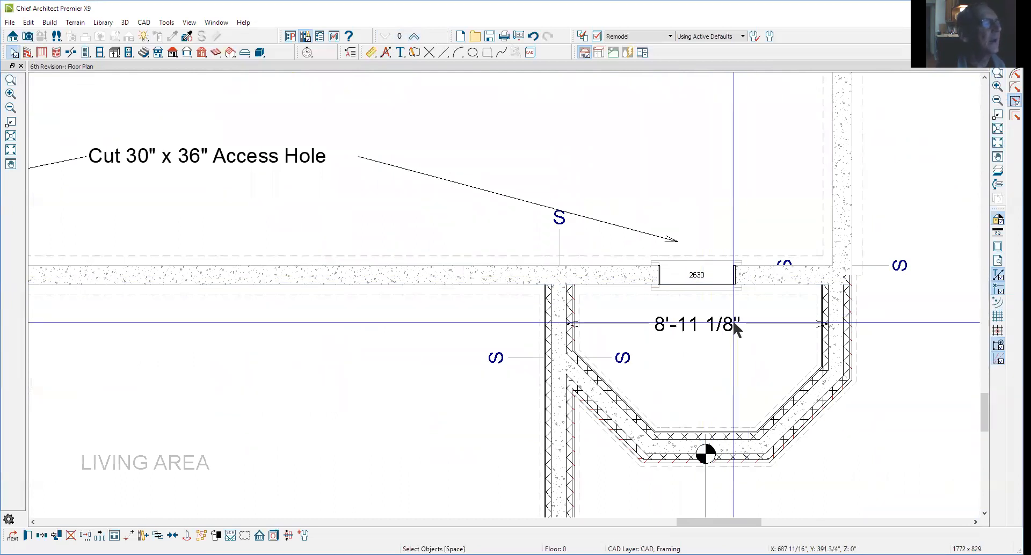
click(782, 324)
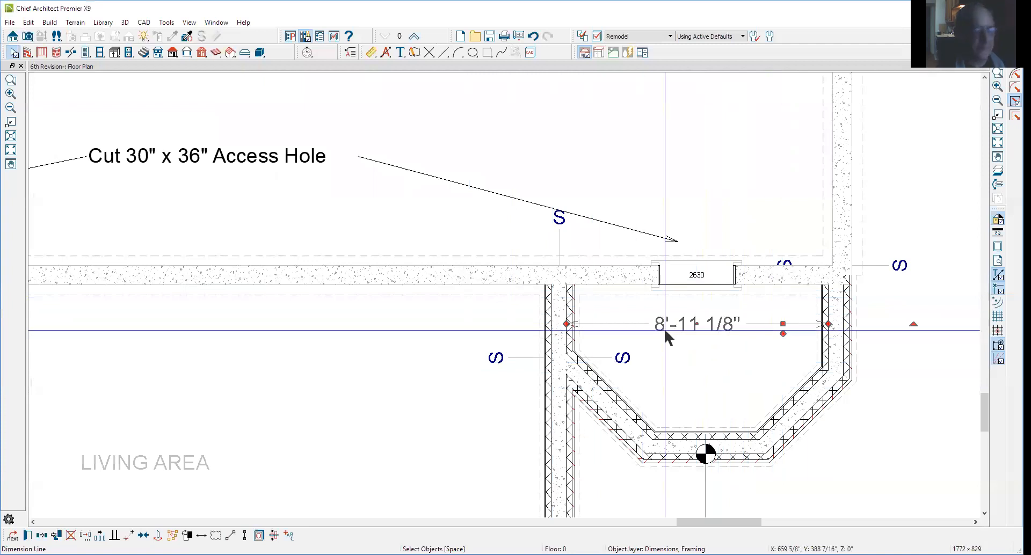
key(Delete)
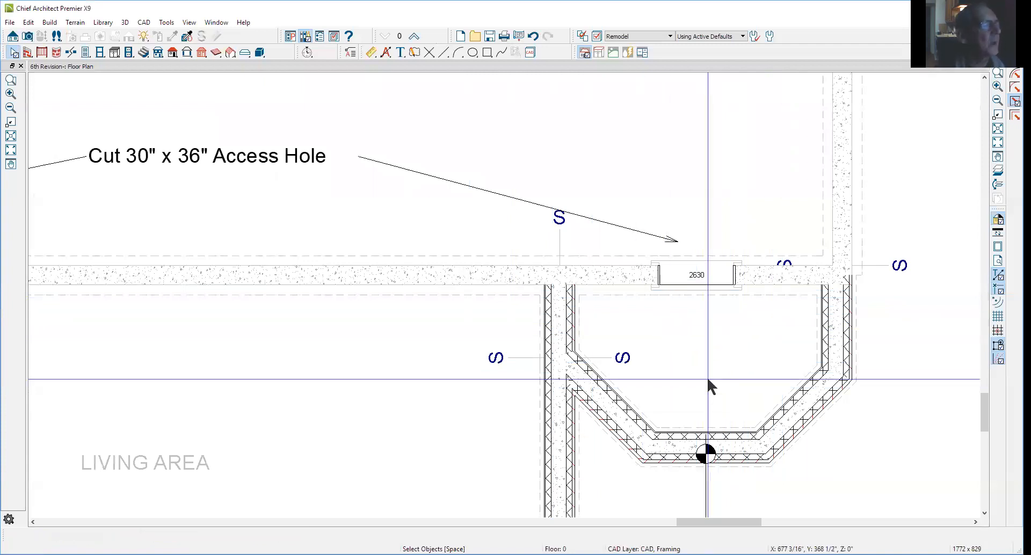
Inspect the general and label settings of the 2630 access hole doorway above the foundation bay, and close its specification
click(713, 271)
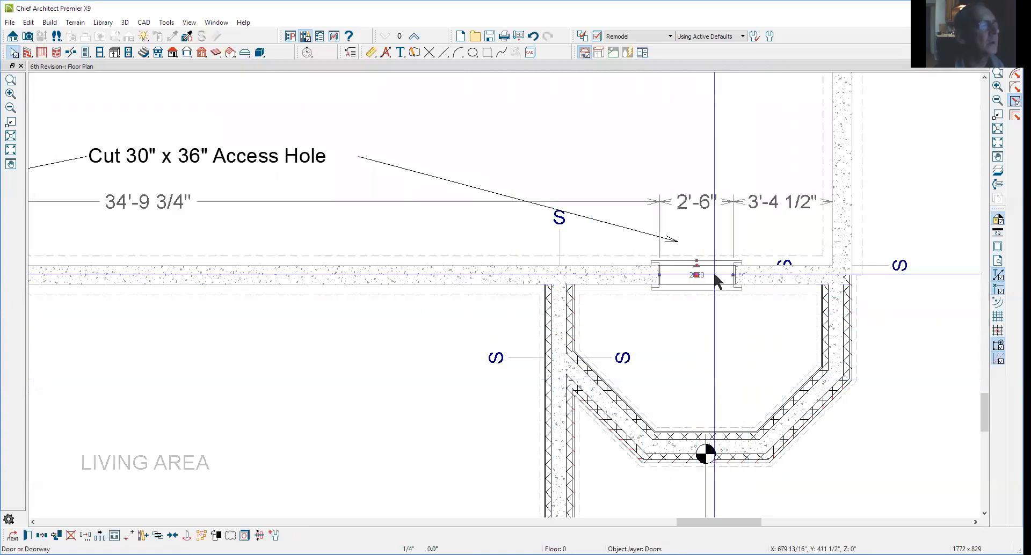
double_click(713, 271)
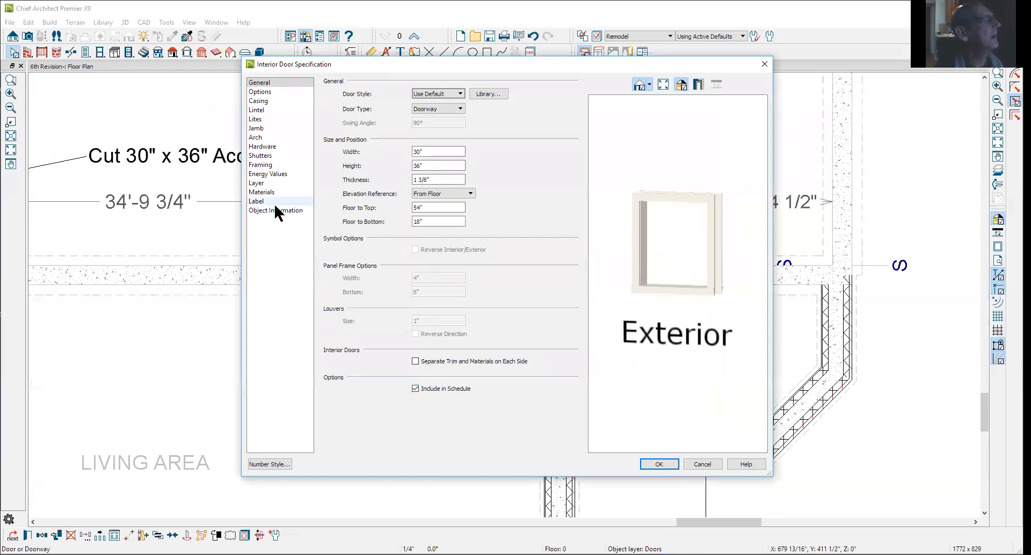
click(257, 202)
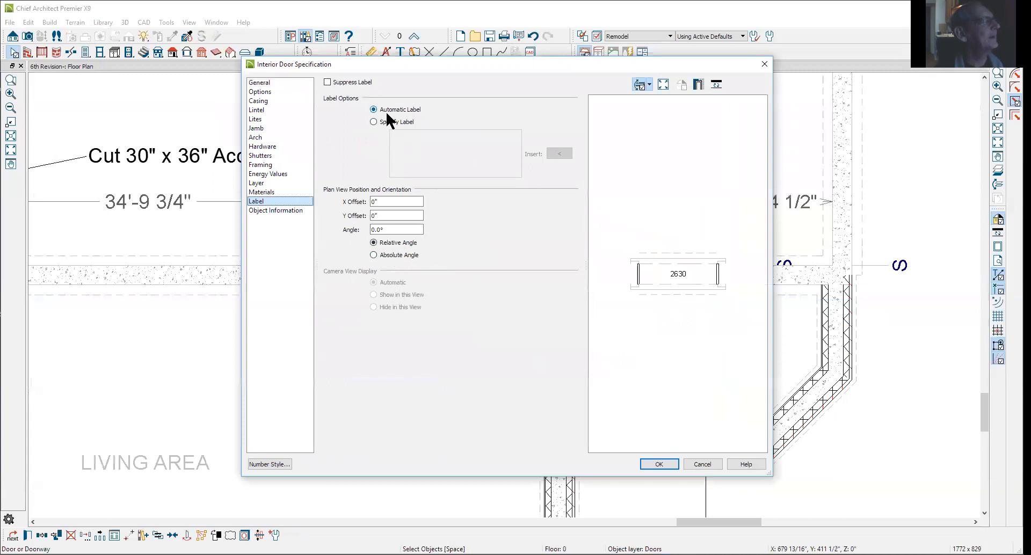
click(660, 465)
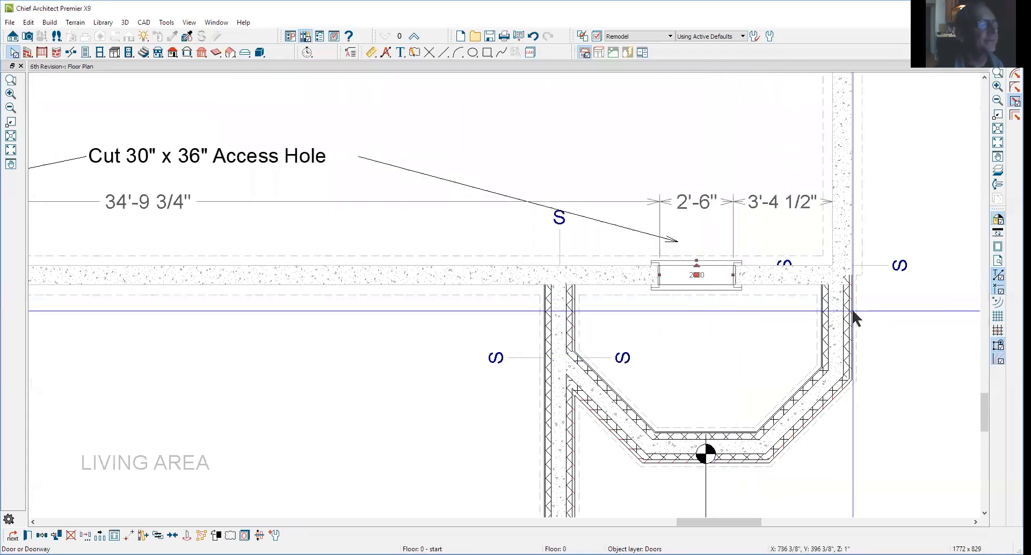
click(922, 337)
Look through the Remodel layer set's display settings, from the dimension and door layers down to the window label layer
scroll(915, 316, down, 3)
scroll(918, 306, down, 1)
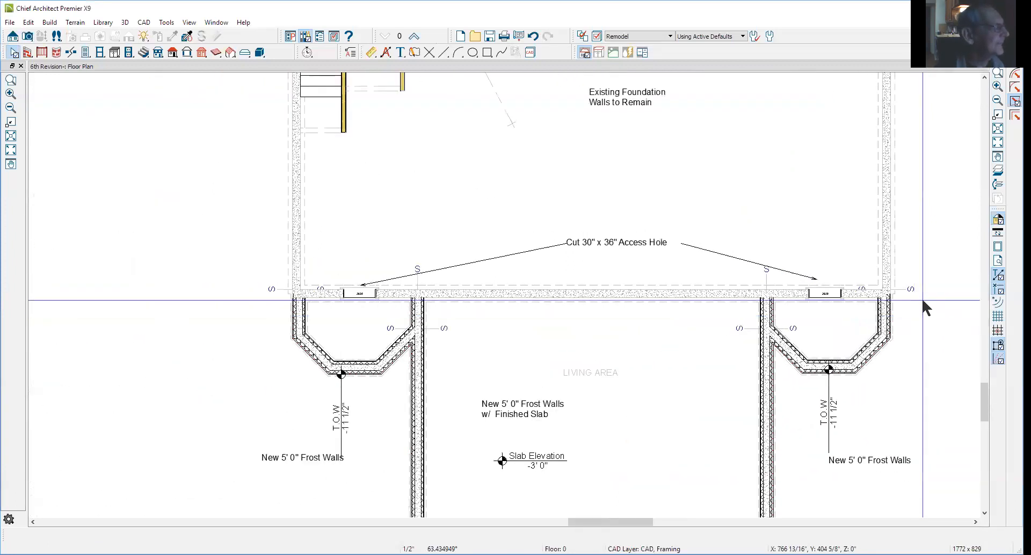
scroll(922, 301, down, 4)
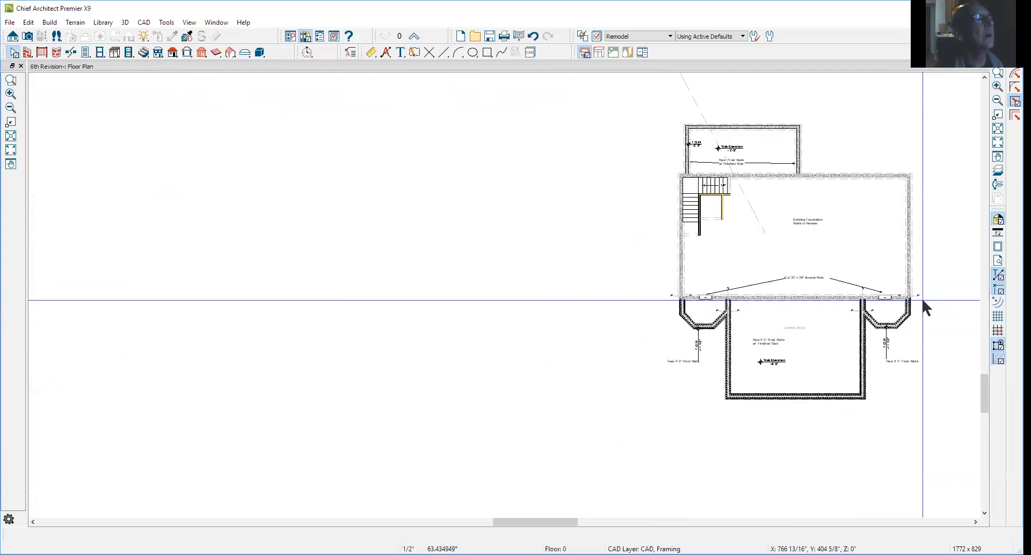
scroll(923, 302, up, 6)
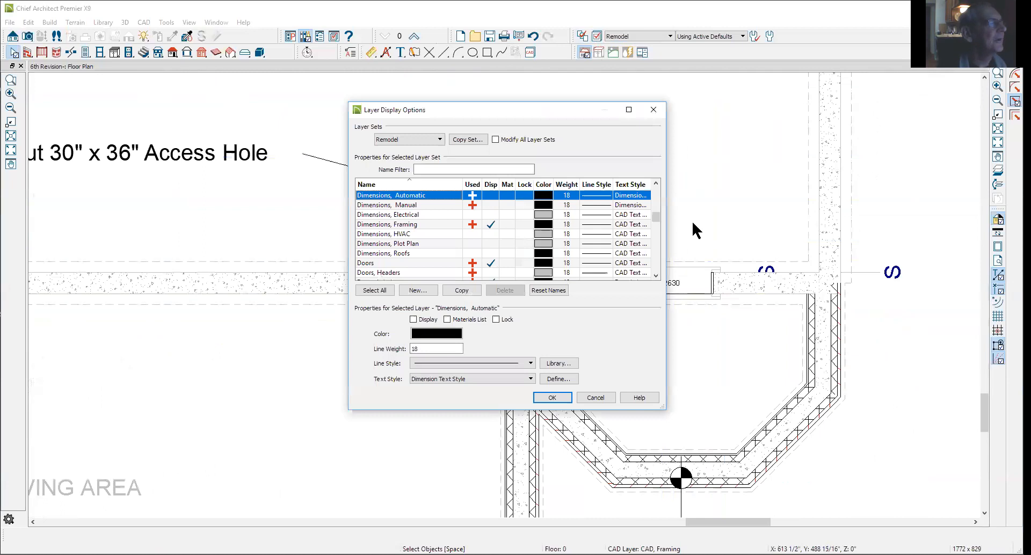
drag(657, 217, 659, 241)
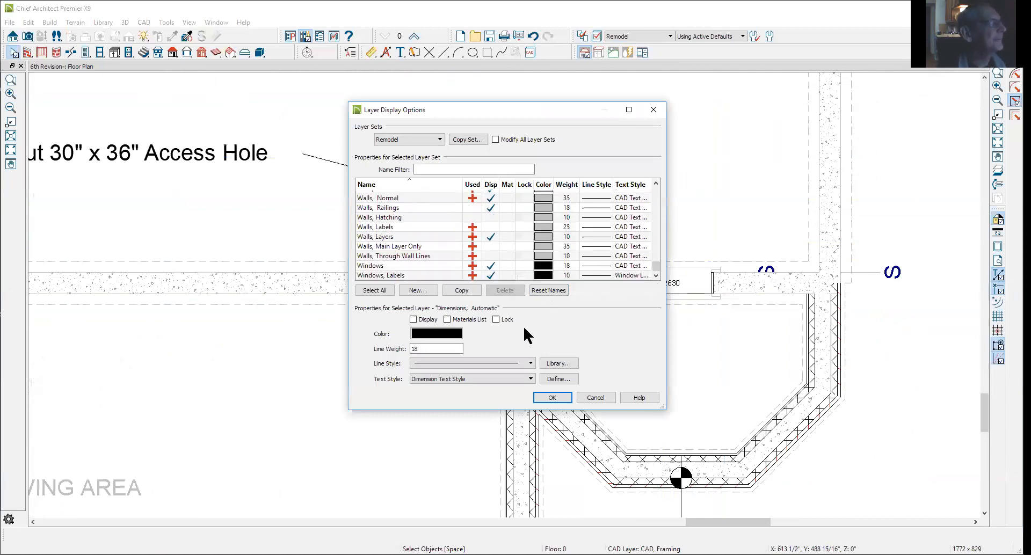
click(541, 396)
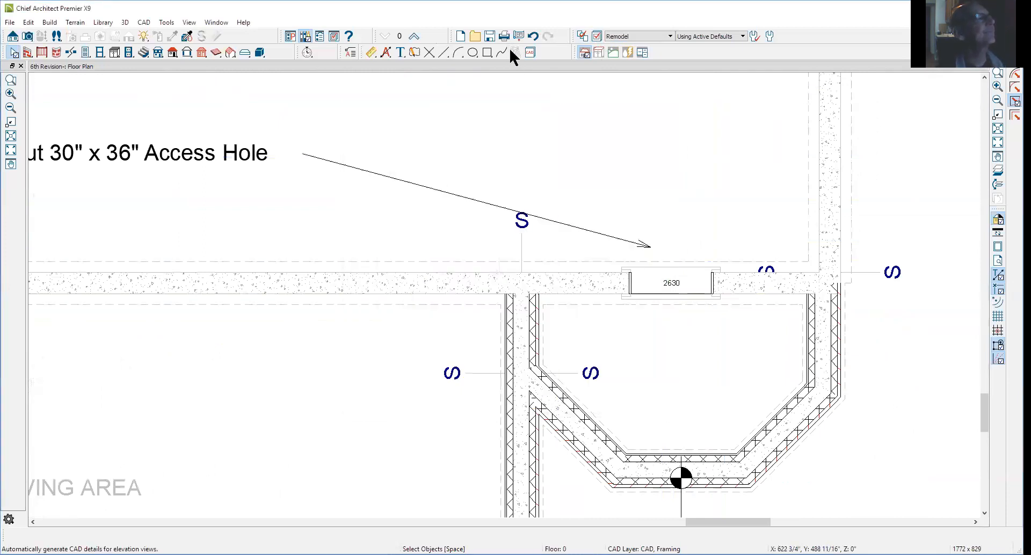
Switch up to floor 2 and frame the window schedule beside the plan to read its entries
click(413, 36)
scroll(378, 138, down, 3)
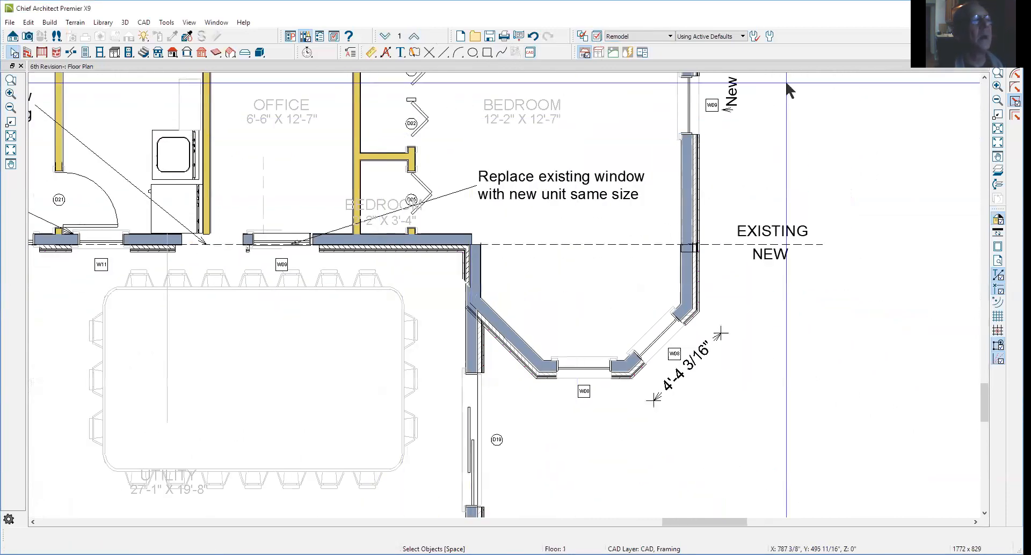
click(1000, 140)
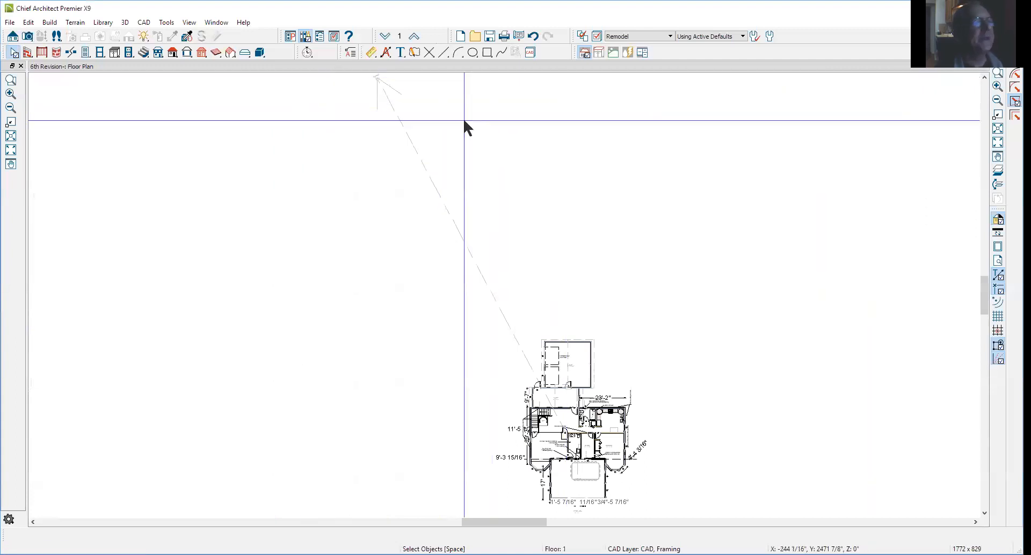
click(999, 74)
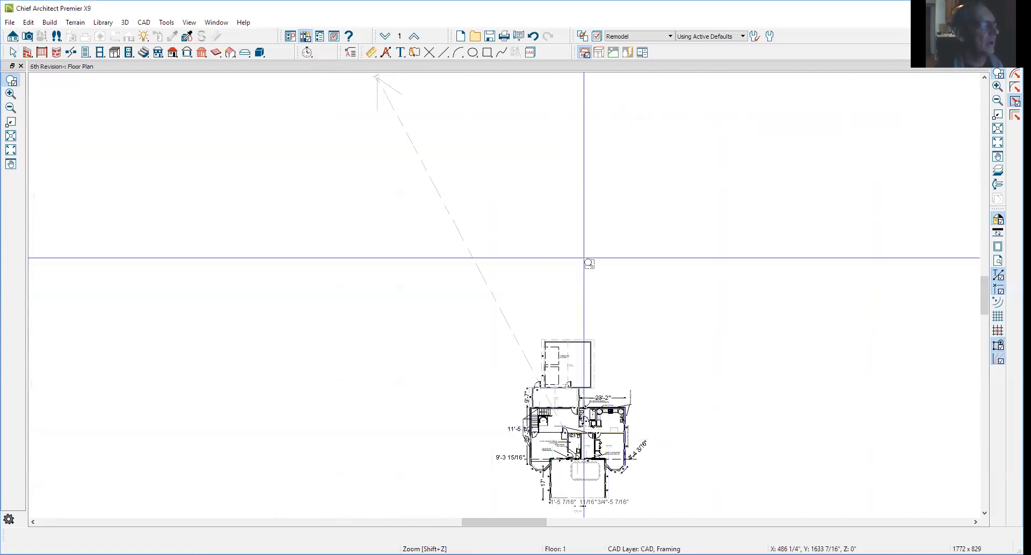
click(414, 38)
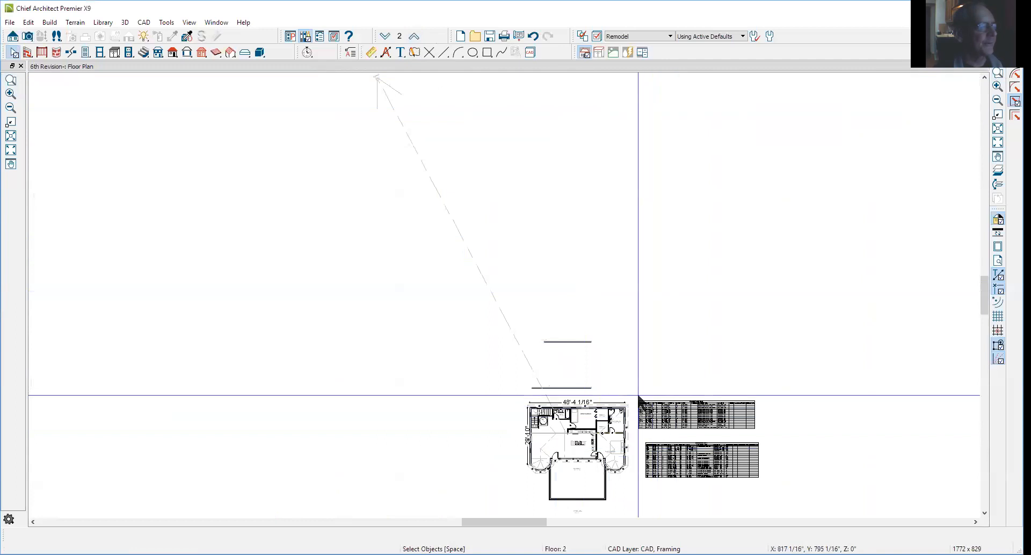
click(996, 75)
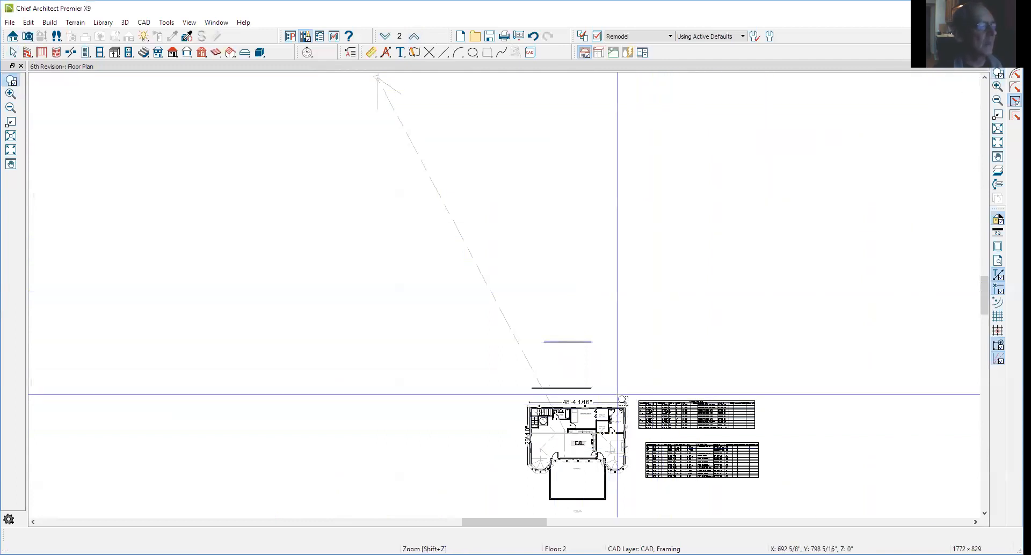
drag(627, 392, 779, 430)
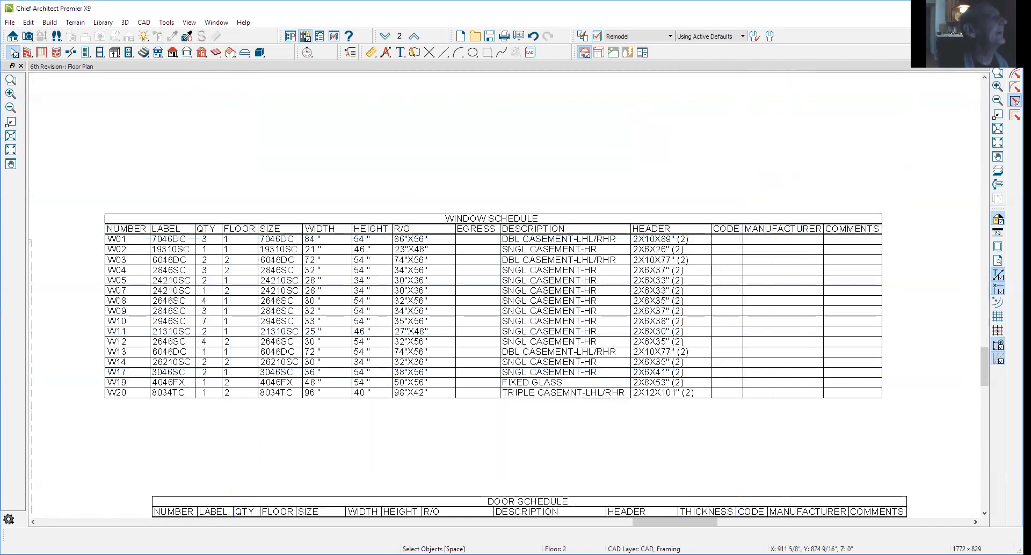
Generate a perspective overview of the entire house, view it from another side, and close the camera view
click(28, 52)
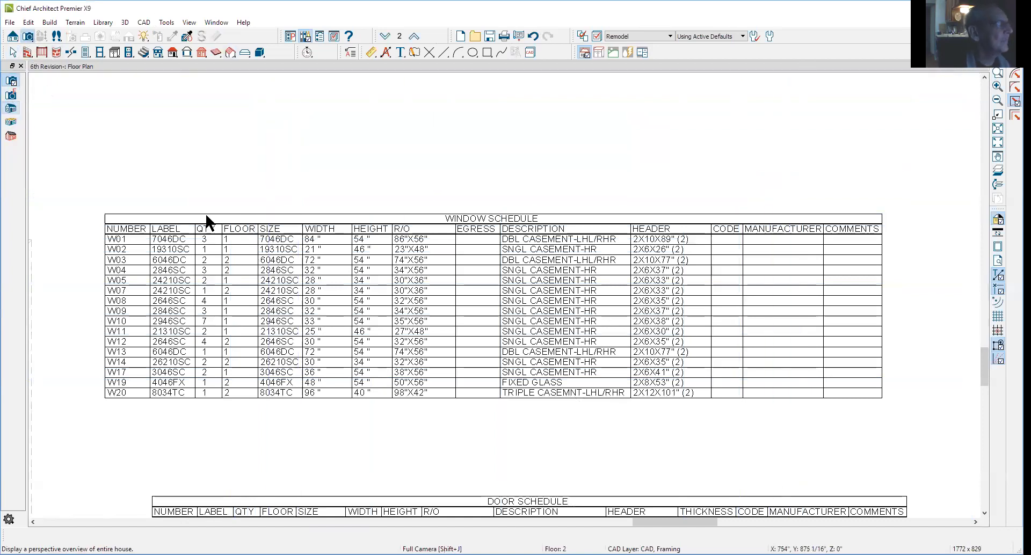
click(351, 340)
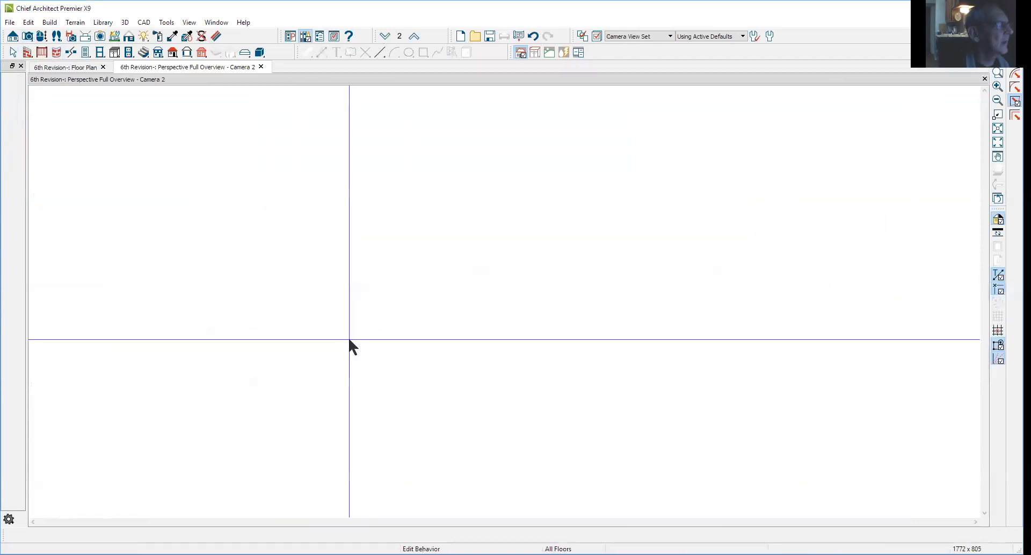
drag(349, 340, 790, 355)
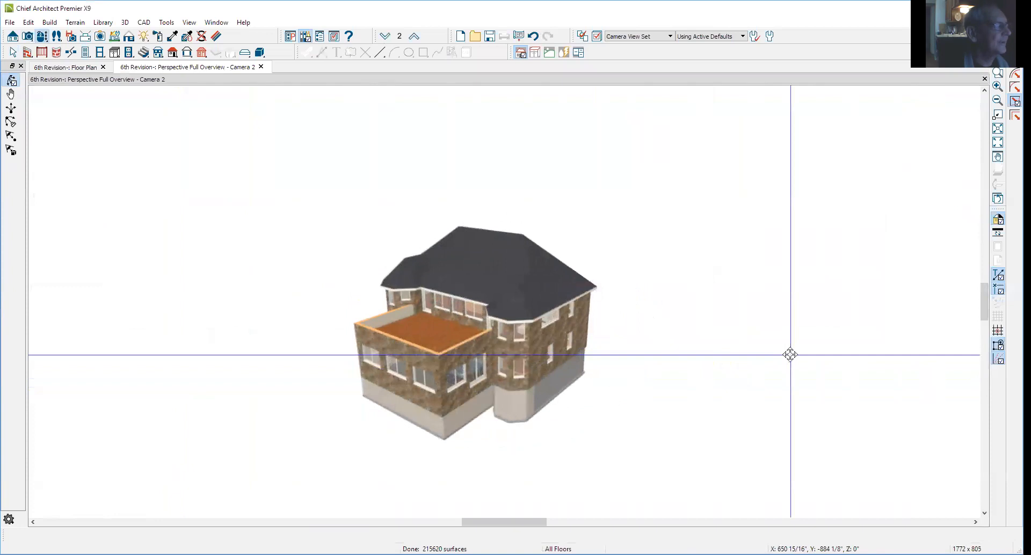
click(985, 79)
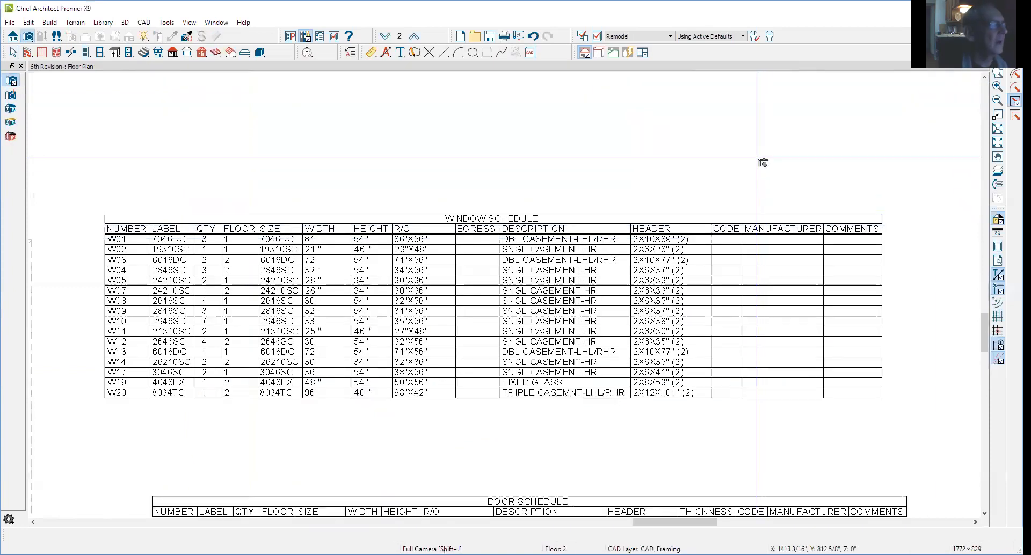
Display floor 0 in the plan and frame the two access holes beside the new frost walls
click(385, 36)
click(385, 36)
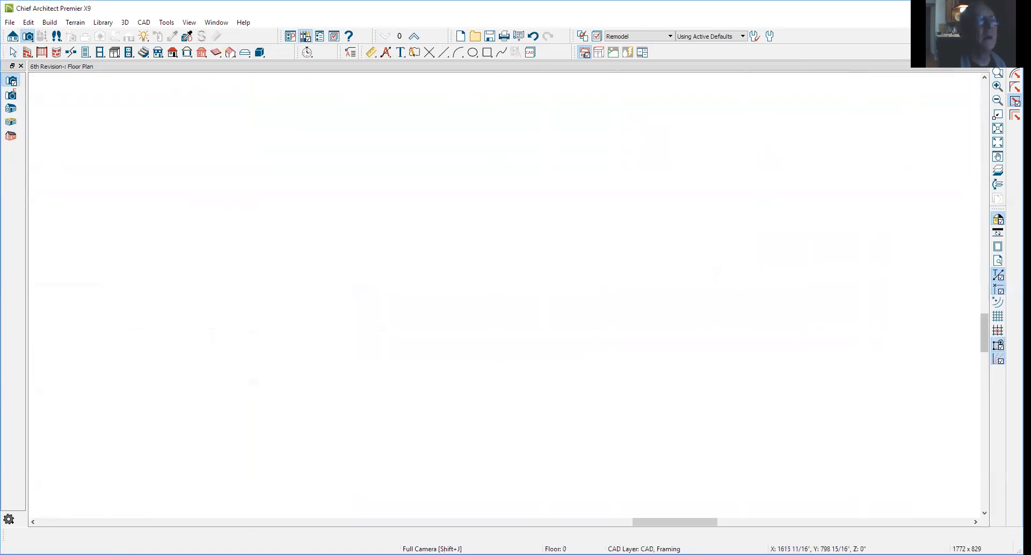
click(998, 142)
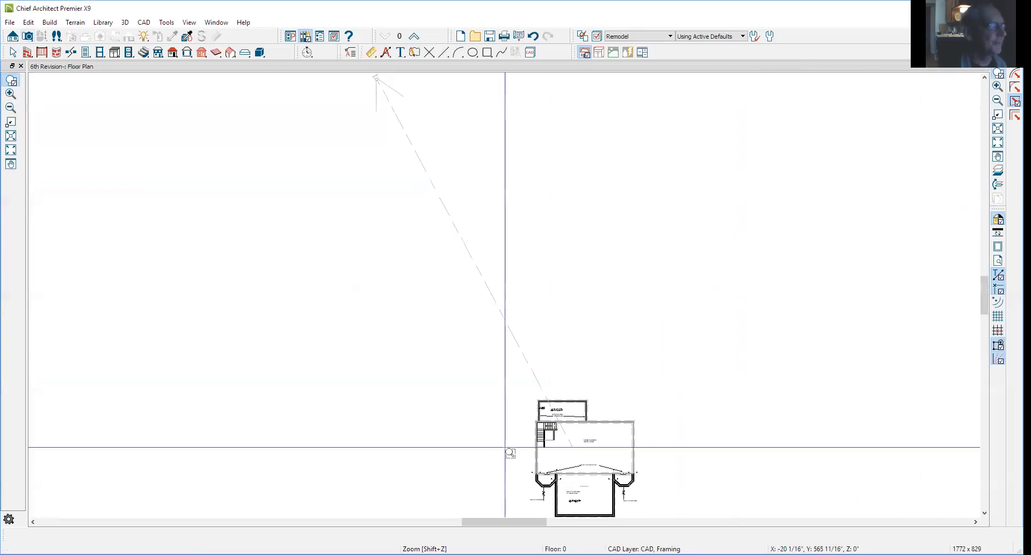
drag(507, 453, 659, 517)
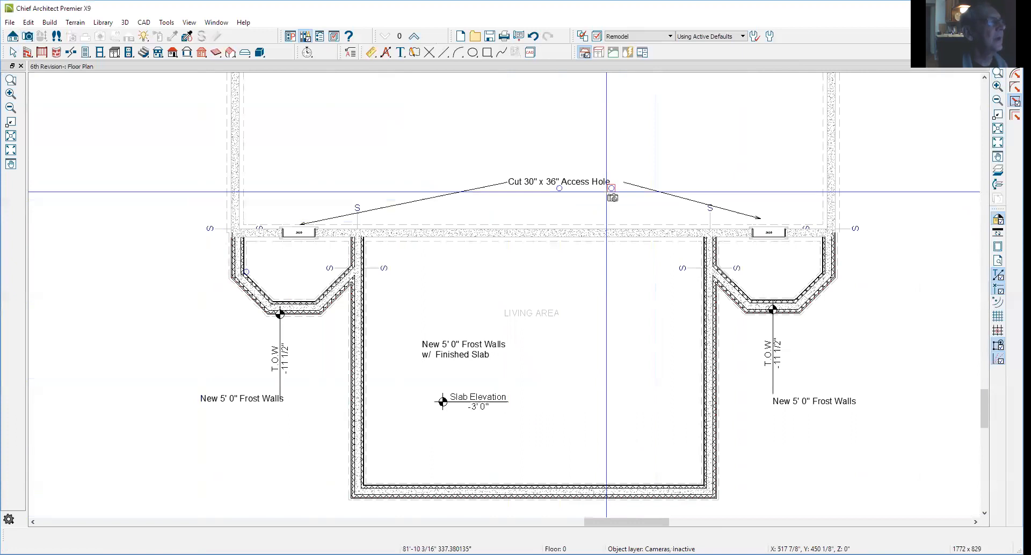
key(space)
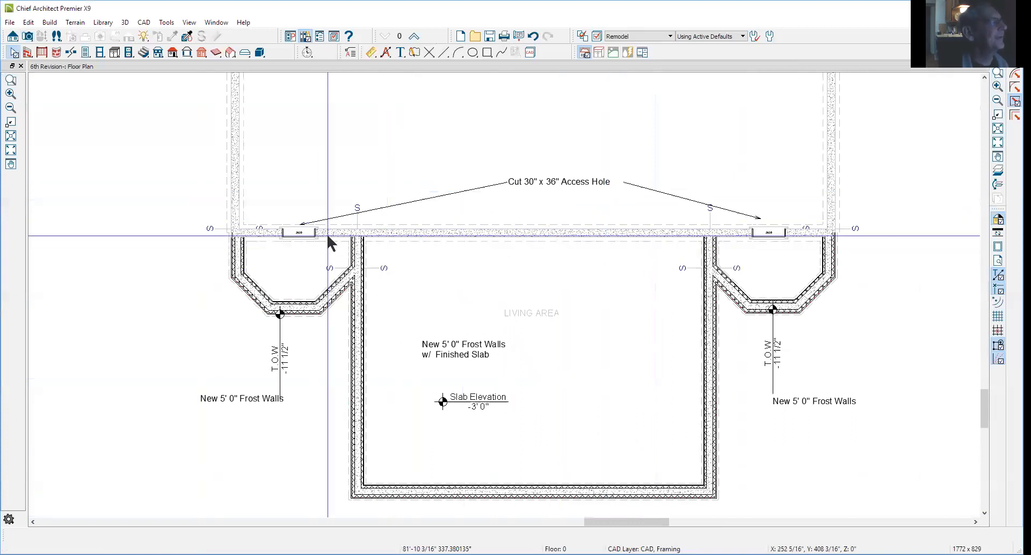
scroll(598, 222, down, 1)
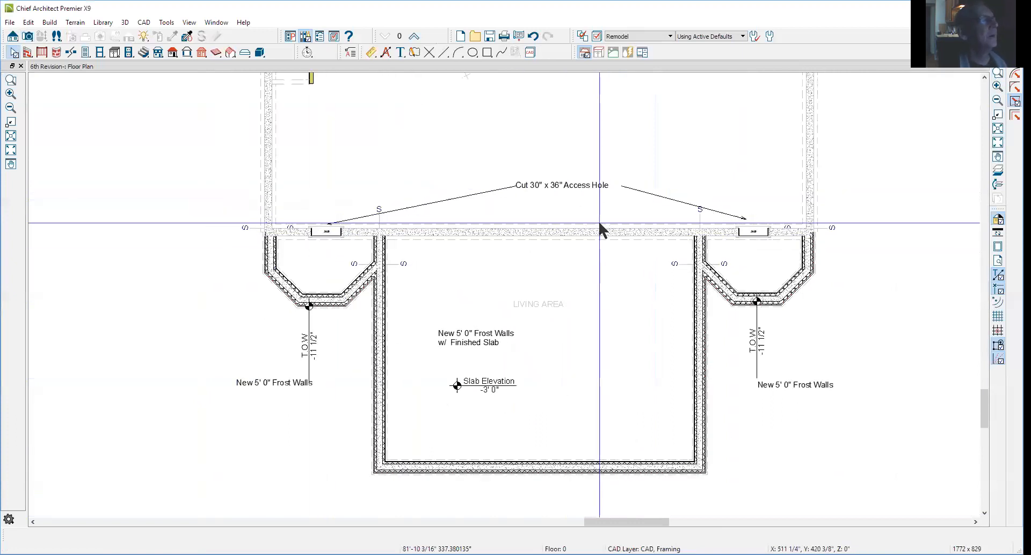
Generate a perspective overview of the foundation floor only and orbit it to show both access holes from inside the basement
click(26, 36)
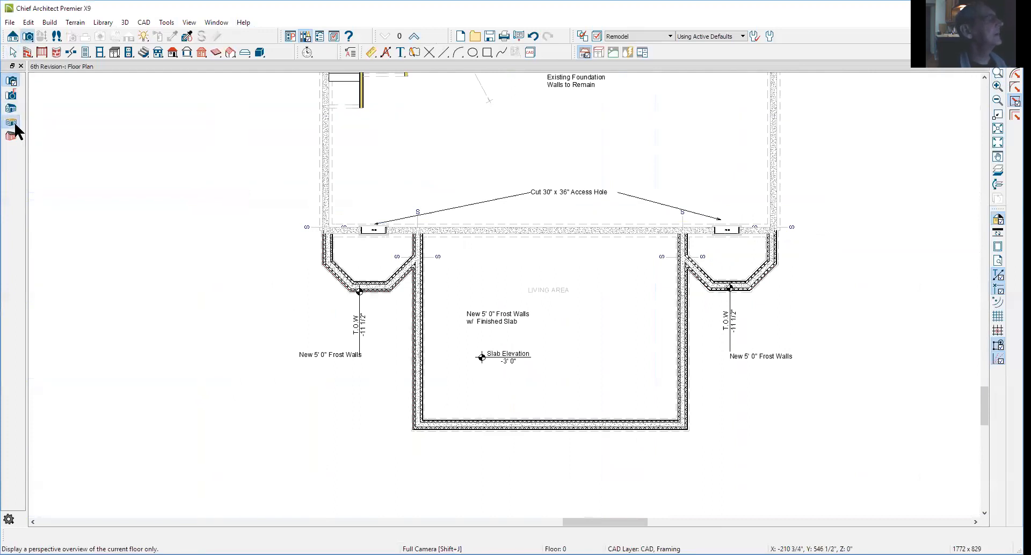
drag(311, 186, 436, 351)
scroll(436, 350, up, 10)
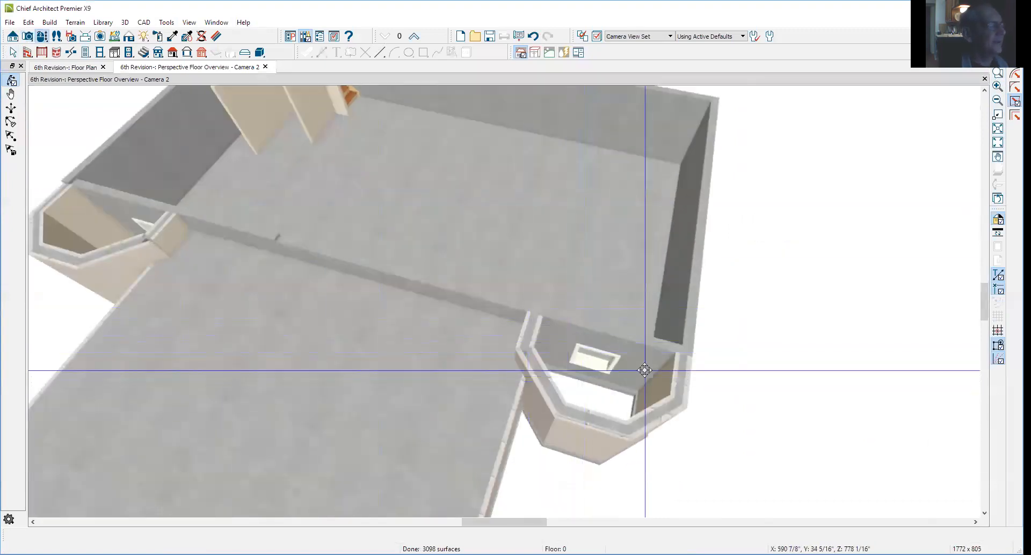
scroll(650, 355, down, 4)
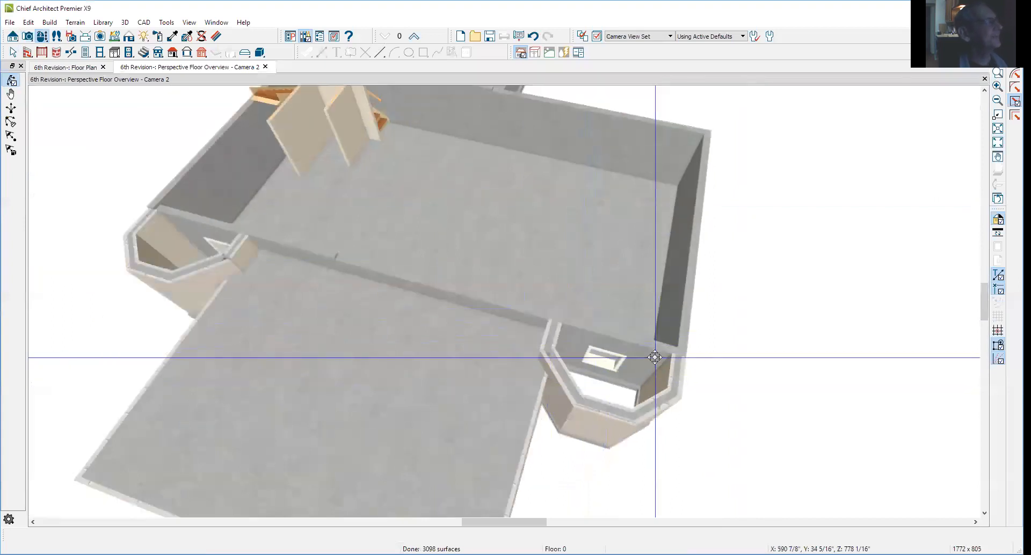
drag(658, 314, 369, 282)
key(space)
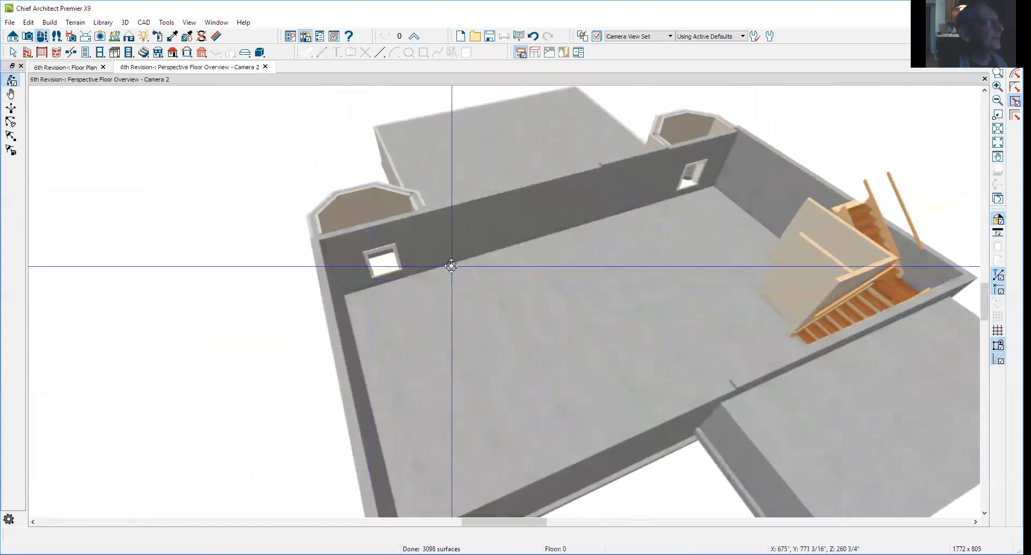
Exclude both access-hole doorways in the foundation wall from the schedule and close the camera view
click(374, 262)
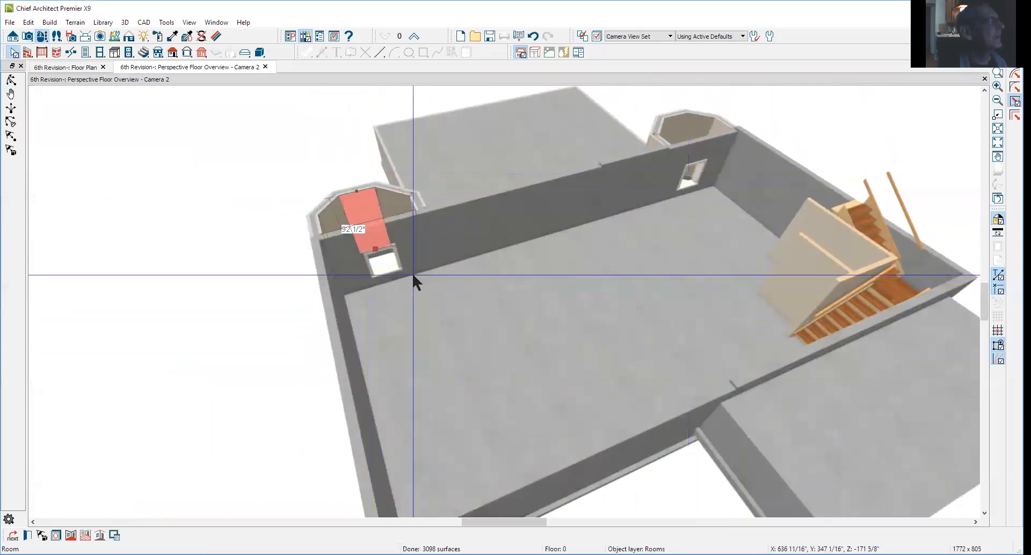
click(394, 261)
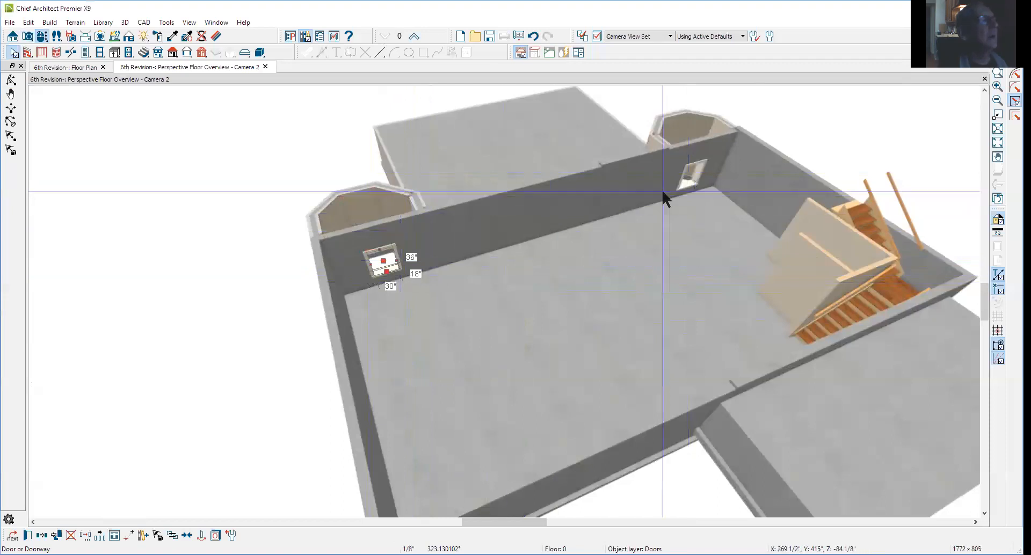
shift+click(693, 182)
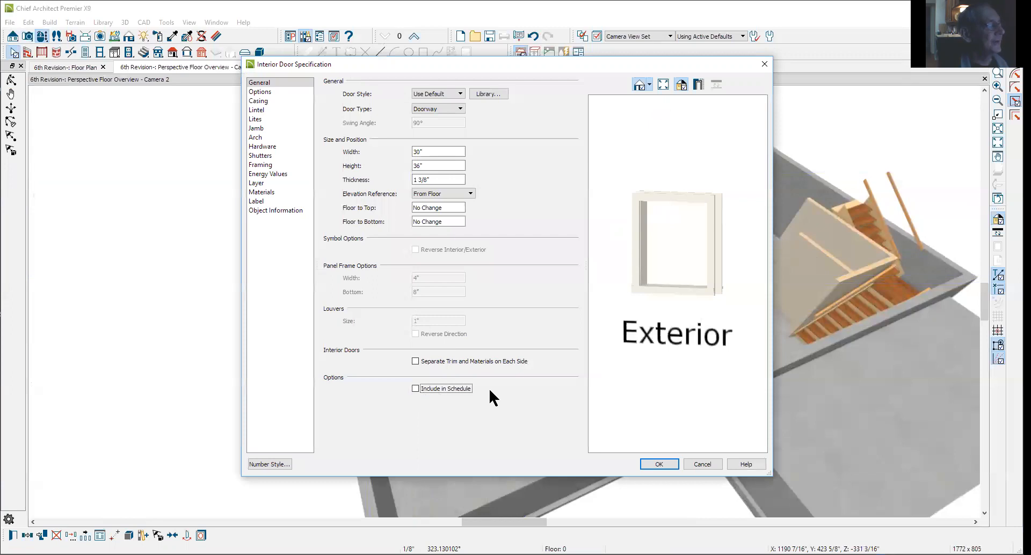
click(669, 464)
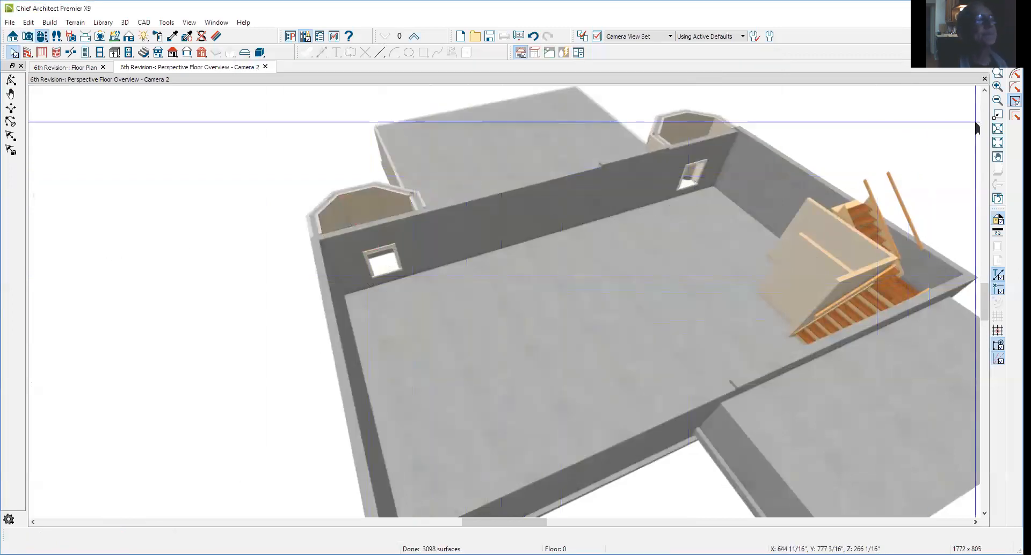
click(984, 78)
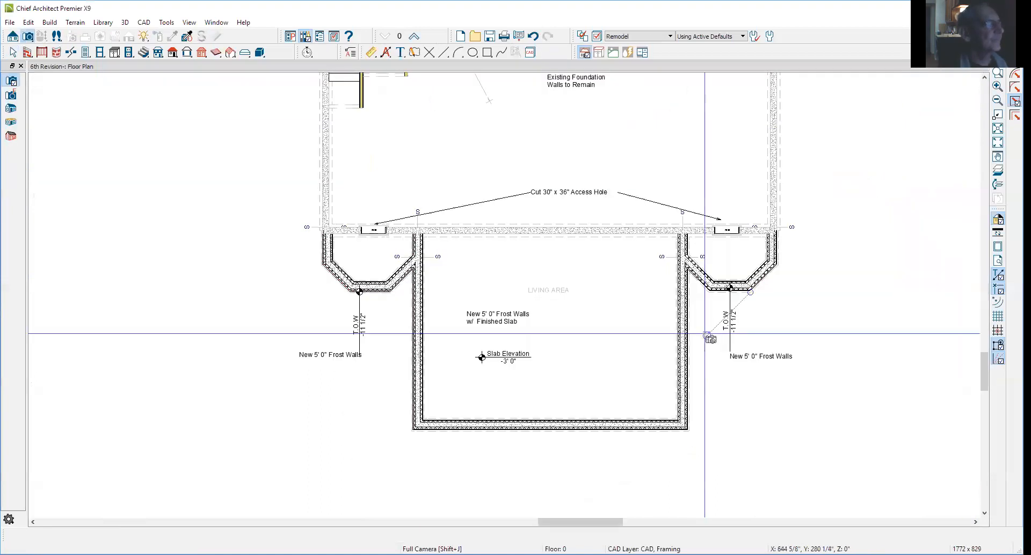
Give both access-hole doorways in the foundation plan the specified label "2630 ACCESS"
click(725, 230)
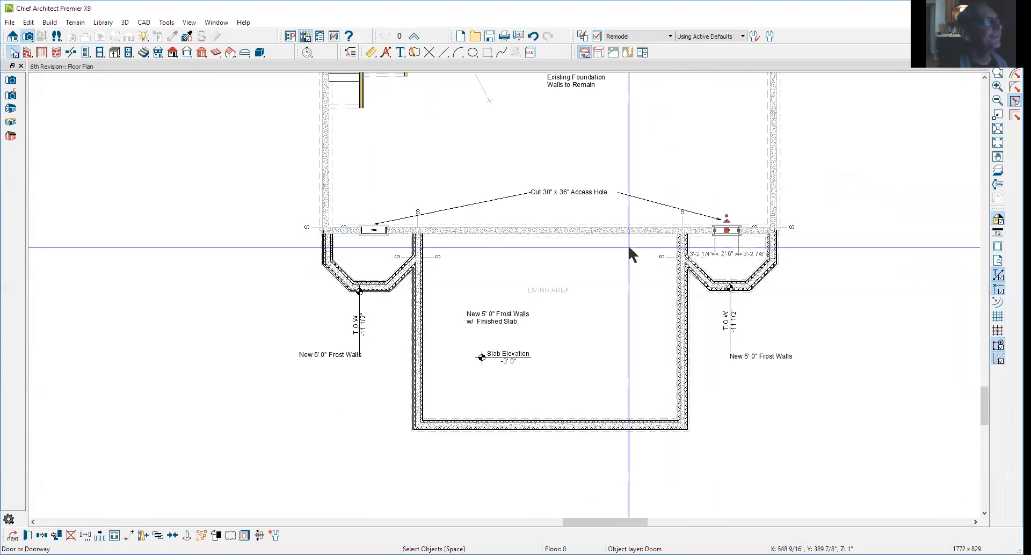
scroll(544, 203, up, 2)
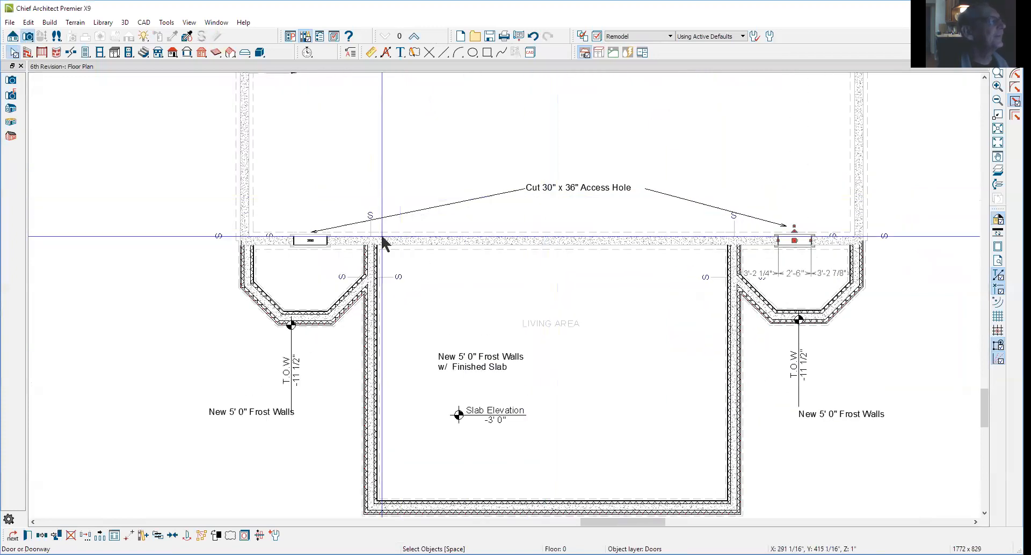
shift+click(312, 241)
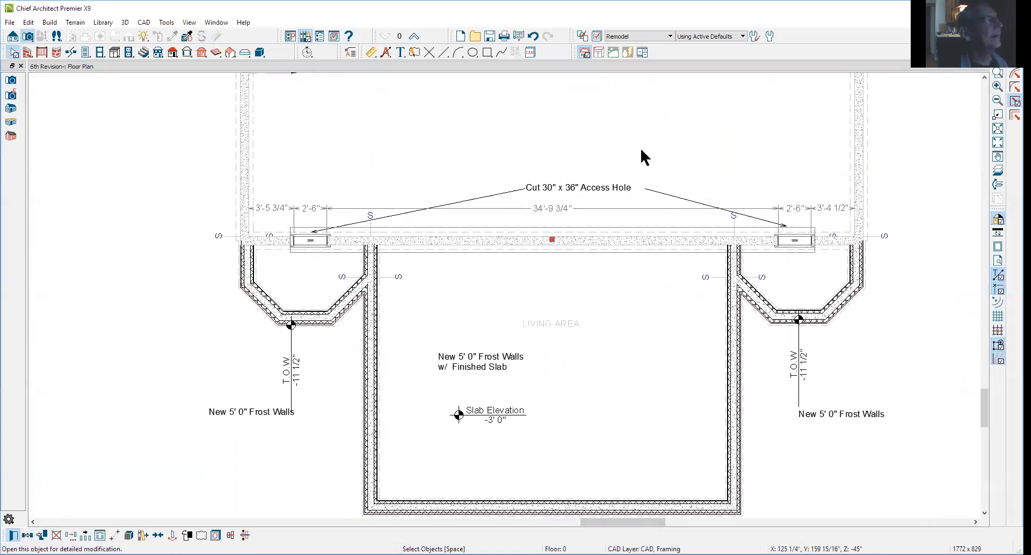
click(280, 203)
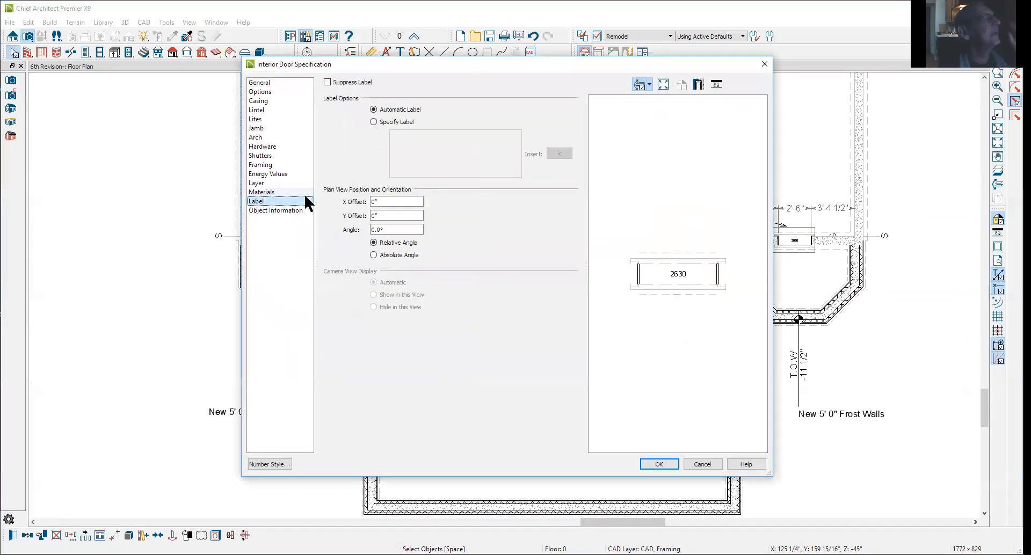
click(375, 122)
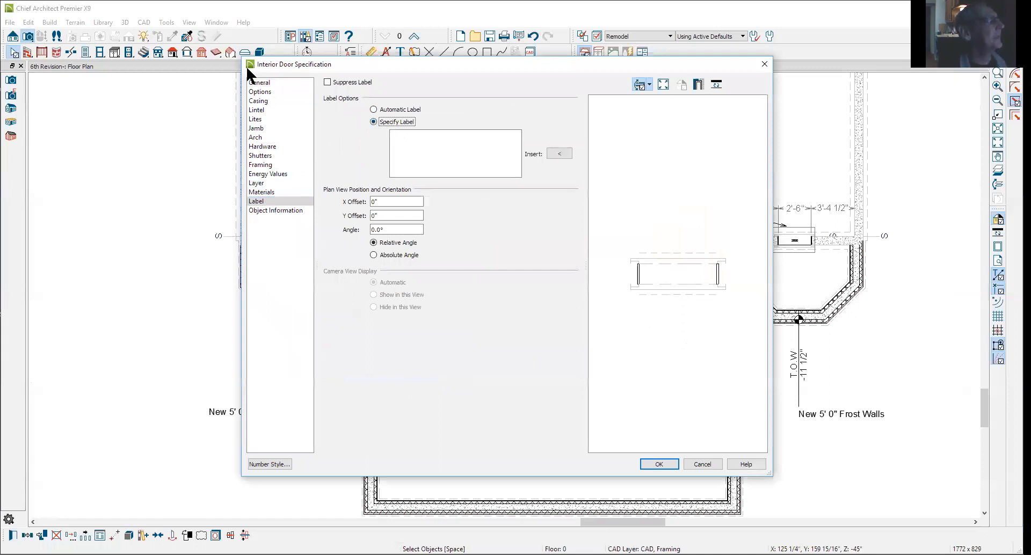
click(263, 84)
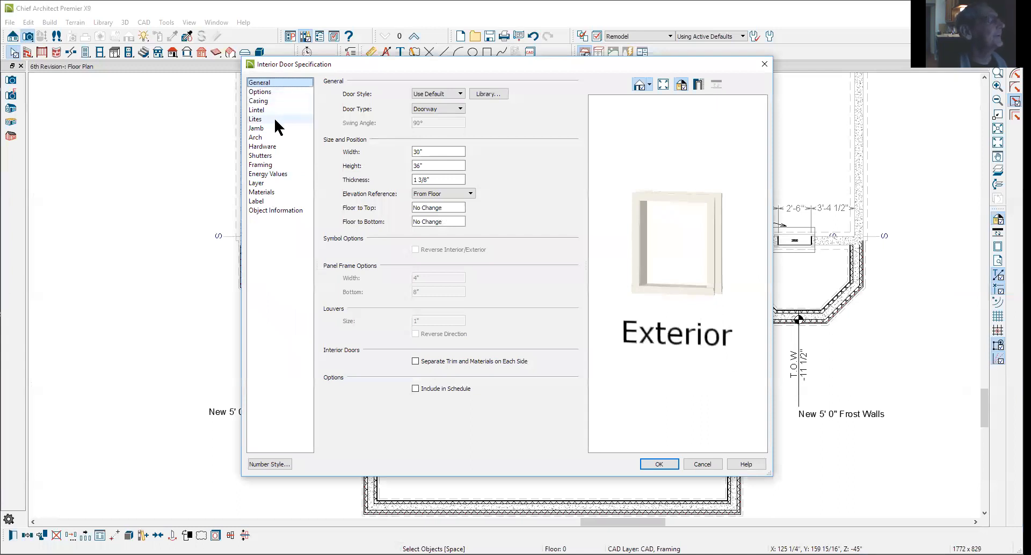
click(268, 201)
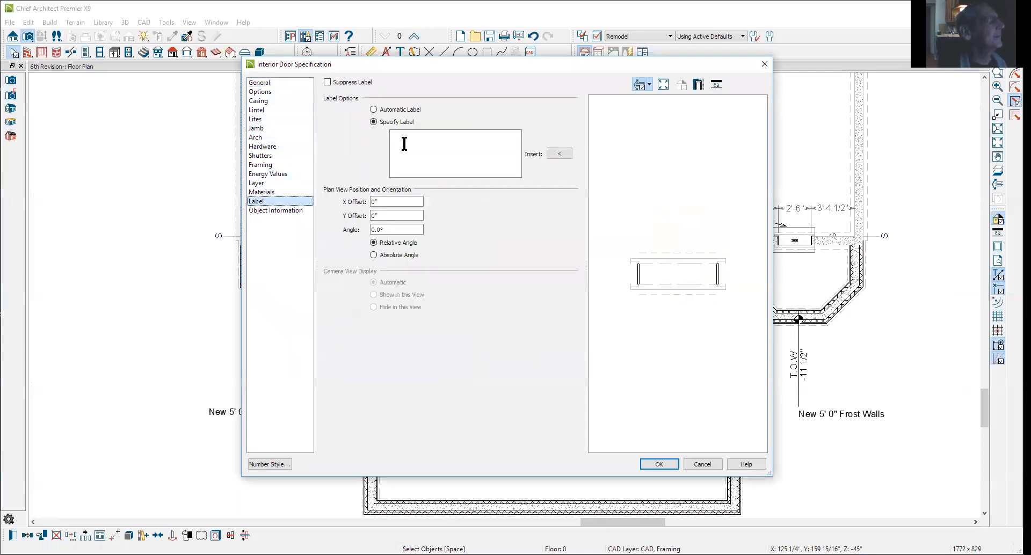
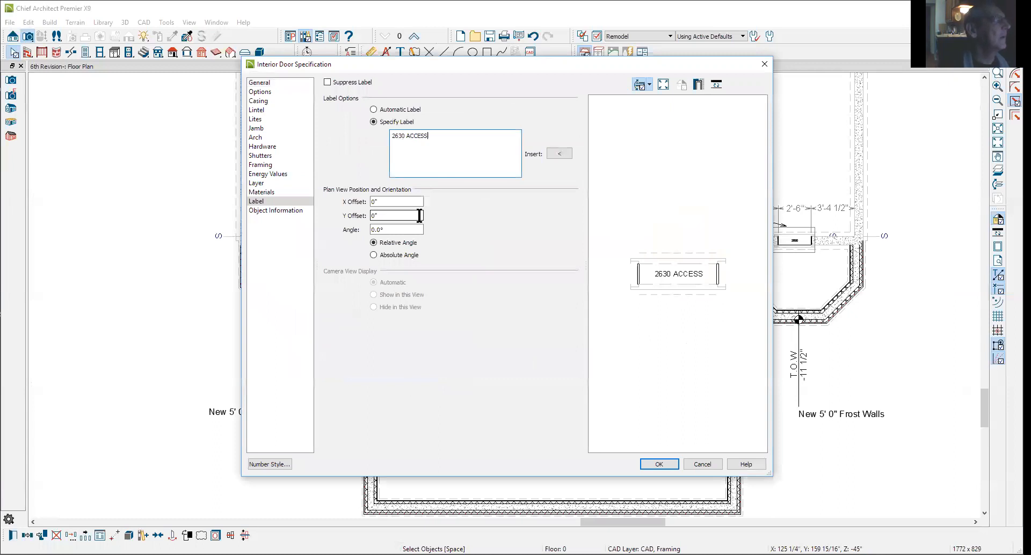
click(658, 465)
Examine the labels on the access holes up close and look over the rest of the foundation plan
scroll(811, 290, up, 4)
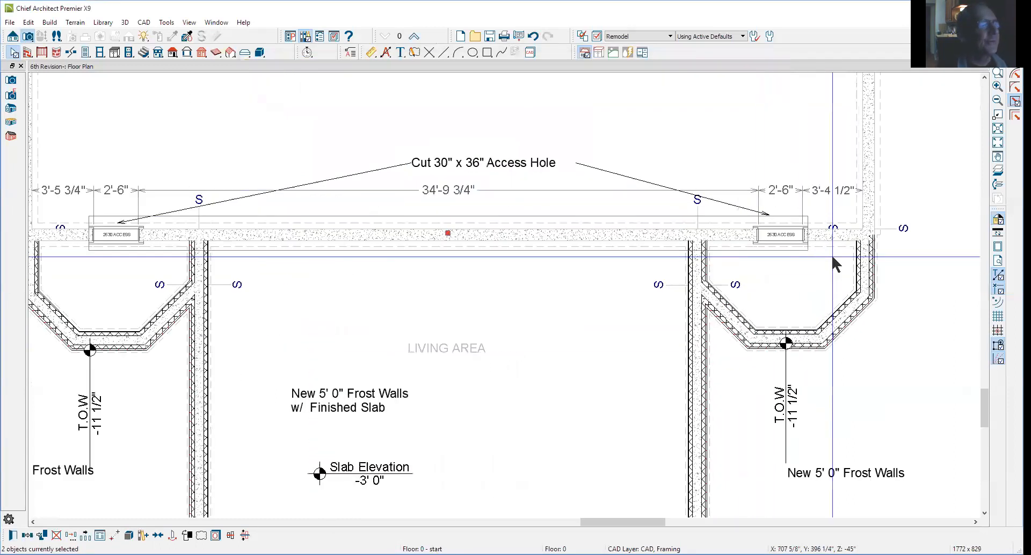
scroll(787, 240, up, 3)
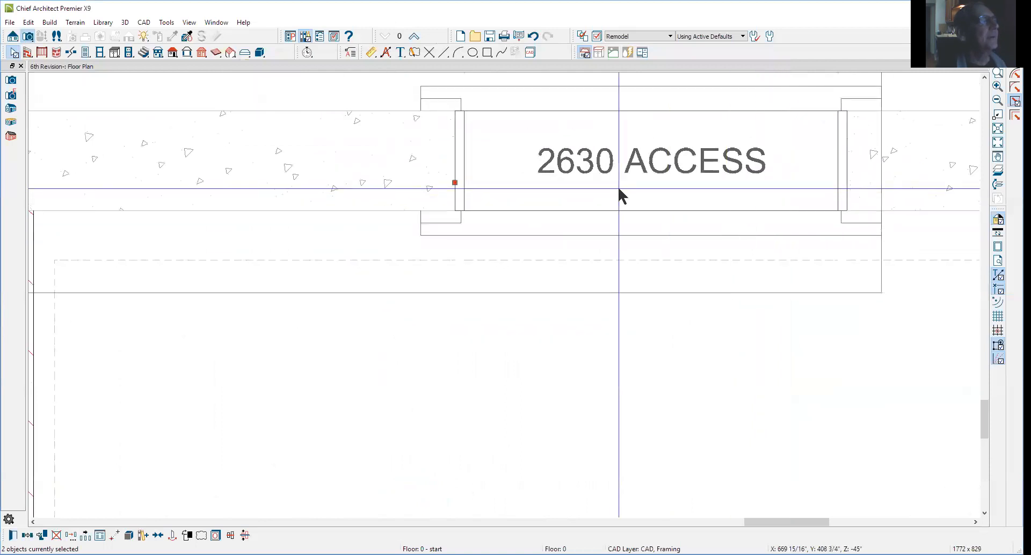
scroll(767, 215, down, 5)
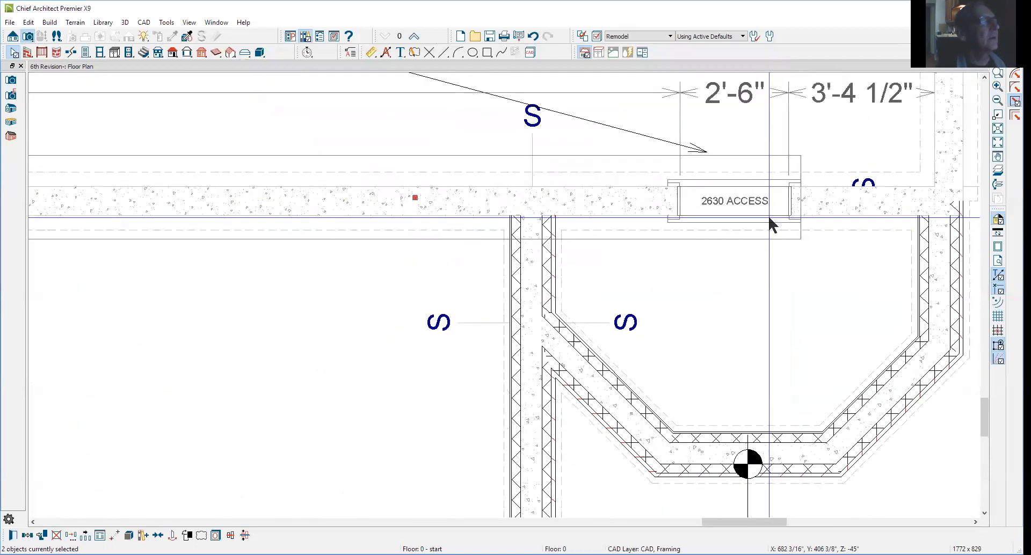
scroll(772, 222, down, 1)
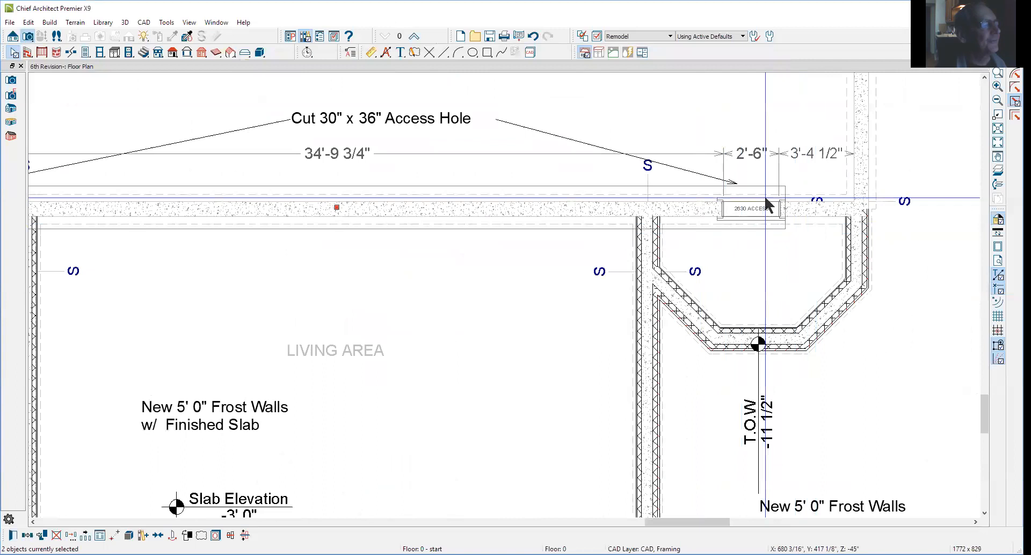
scroll(744, 210, down, 5)
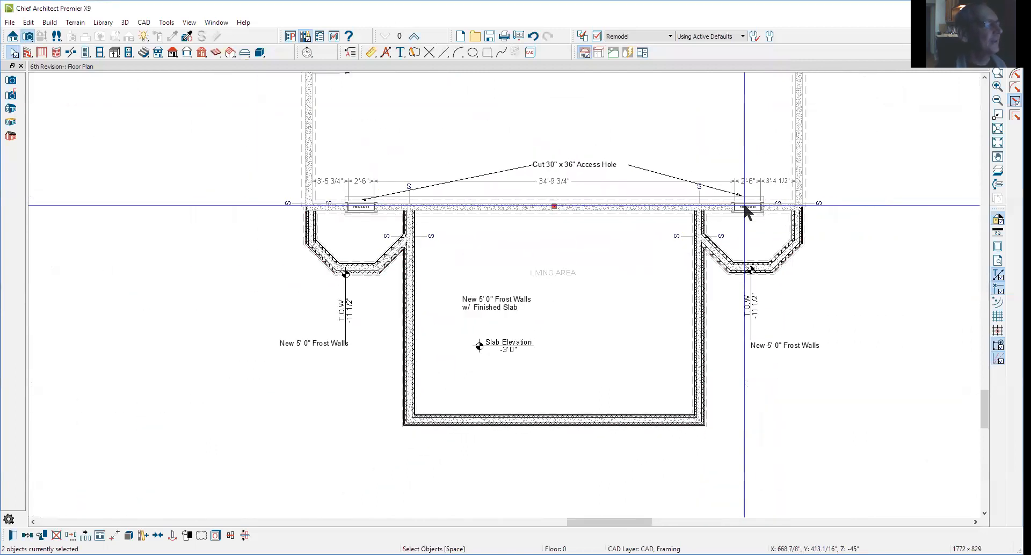
scroll(744, 207, down, 5)
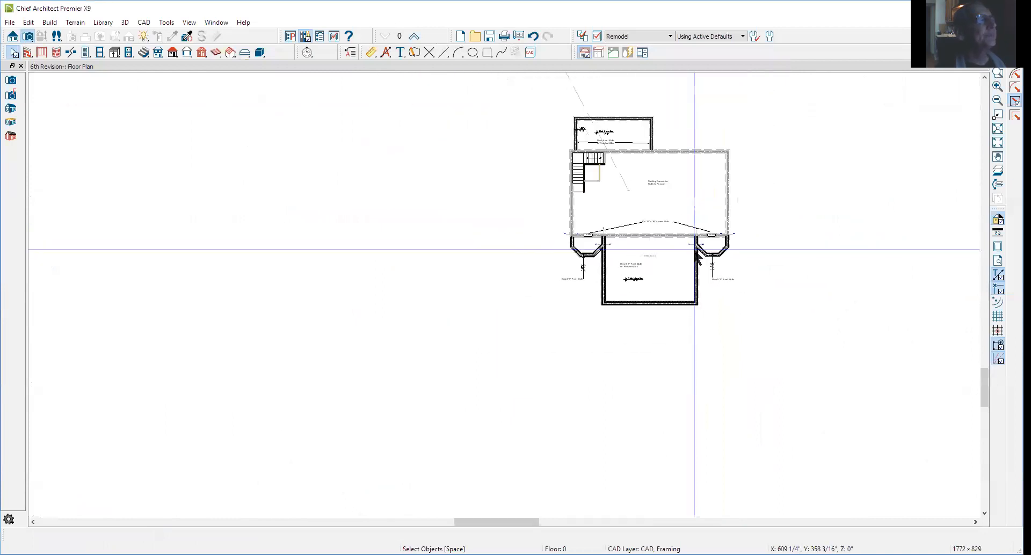
scroll(631, 92, up, 5)
scroll(632, 92, up, 2)
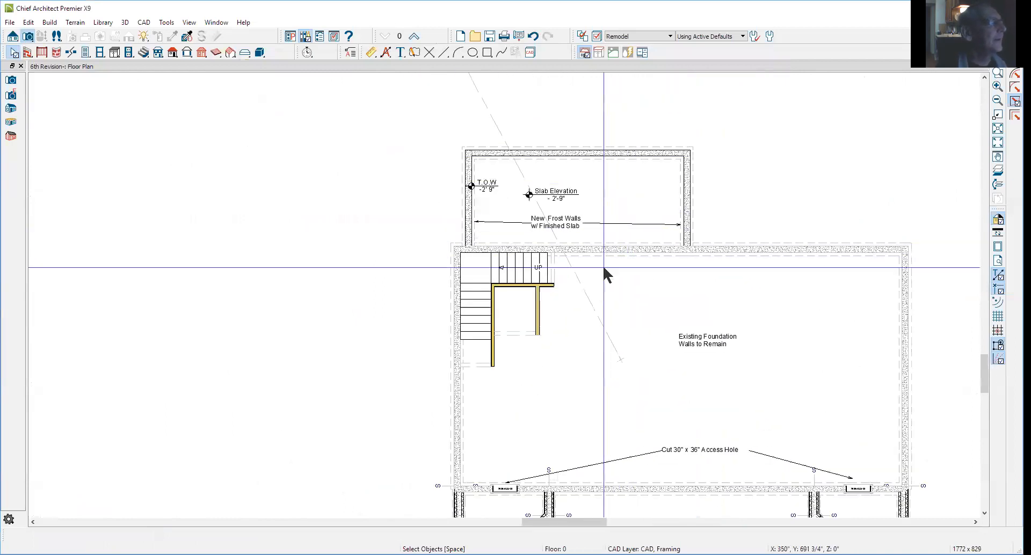
Display floor 1 and look over the entry and the overall first-floor layout
click(415, 36)
scroll(530, 191, up, 3)
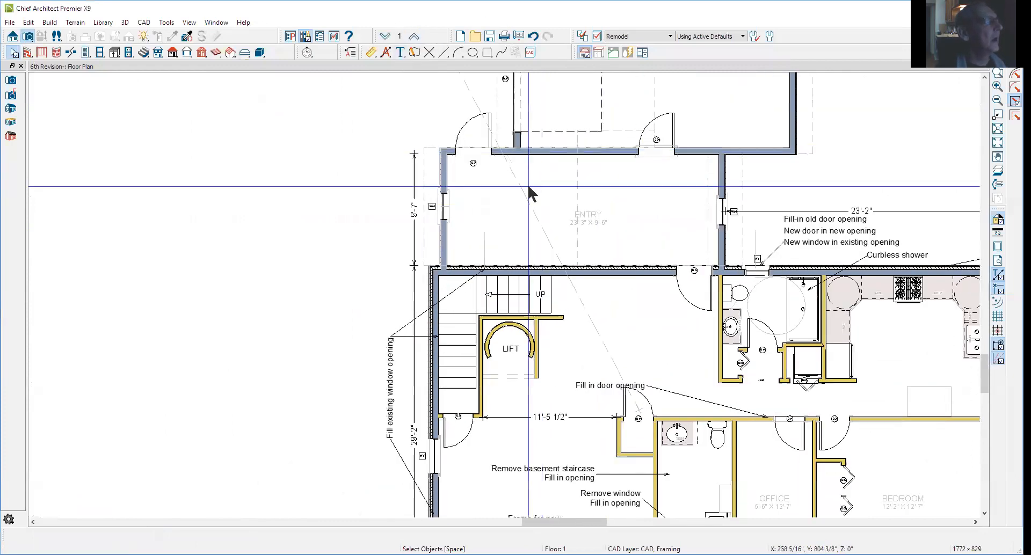
scroll(322, 144, down, 4)
scroll(343, 155, down, 2)
scroll(361, 135, up, 1)
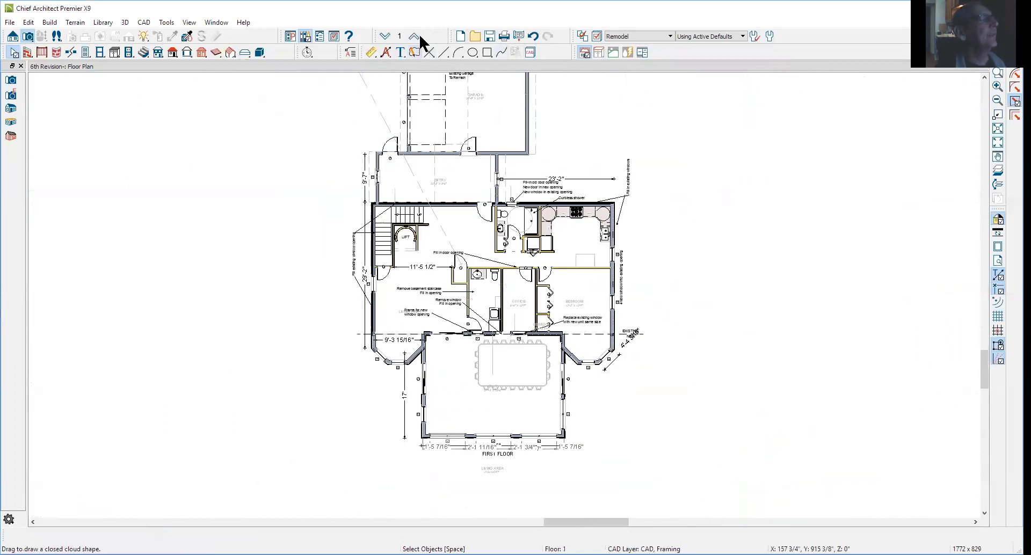
Display floor 3 and switch the plan to 1/4" Scale Annotations and the All On Set layer set
click(413, 36)
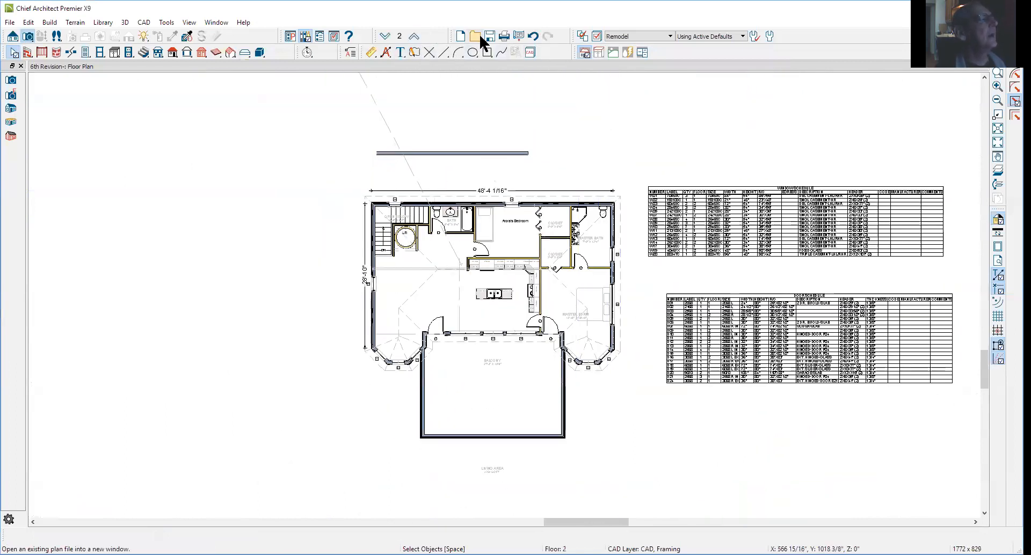
click(413, 37)
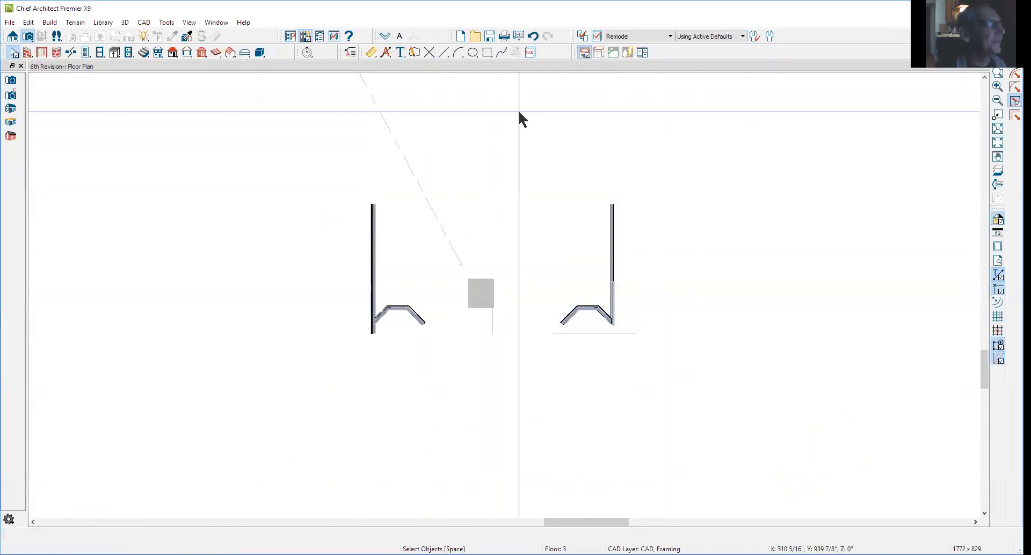
click(717, 37)
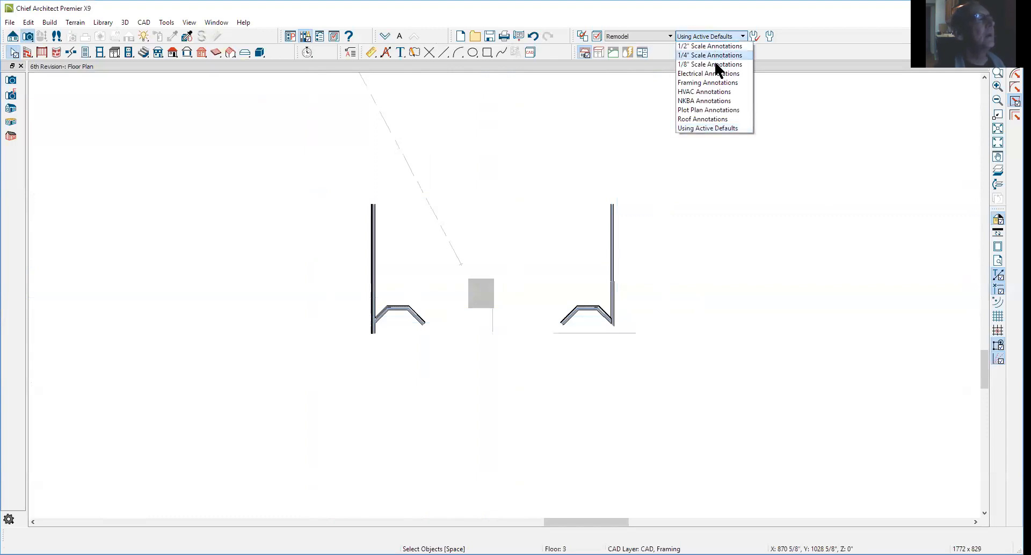
click(717, 56)
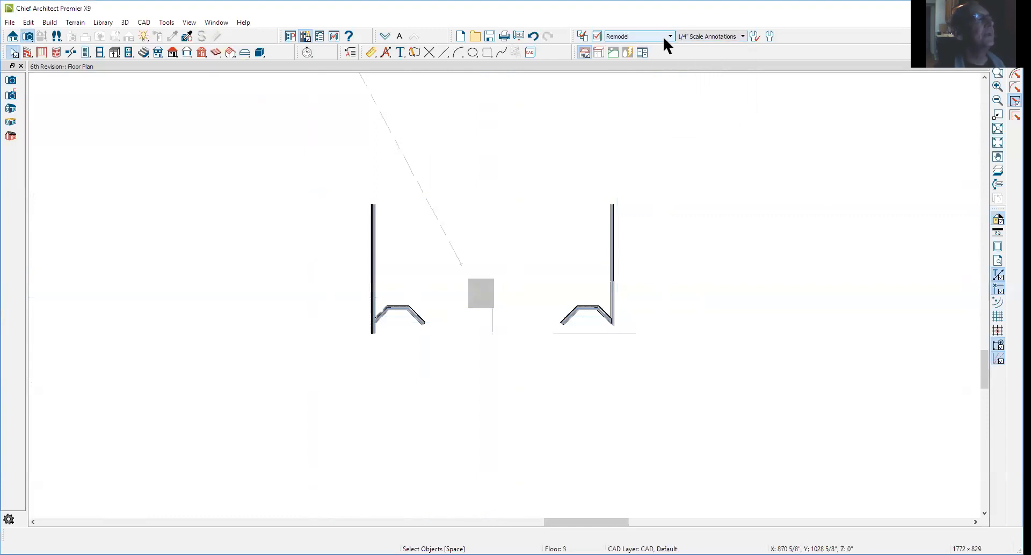
click(665, 37)
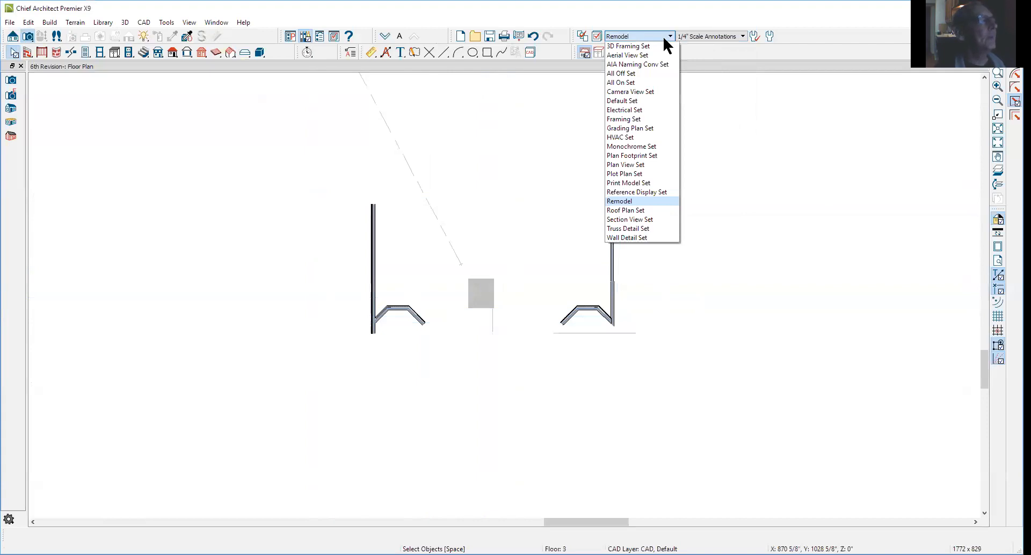
click(641, 81)
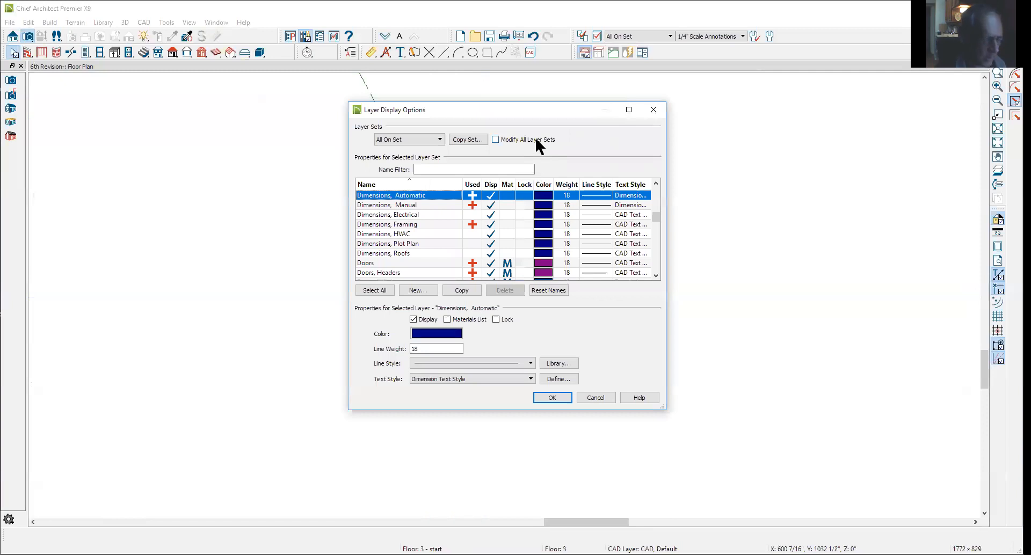
Examine the display settings of the All On Set layers, from dimensions and framing down to the wall layers
scroll(514, 210, down, 5)
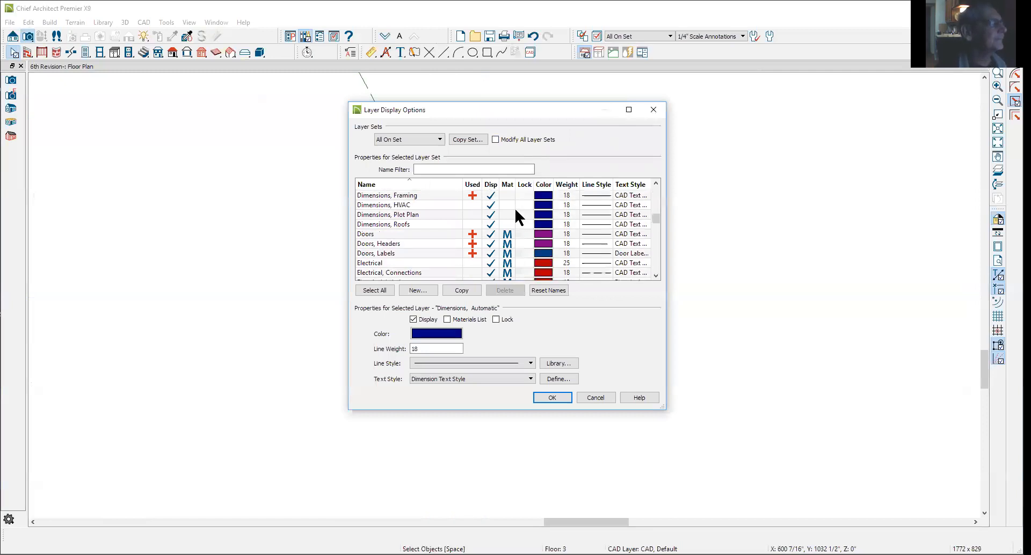
scroll(514, 206, down, 6)
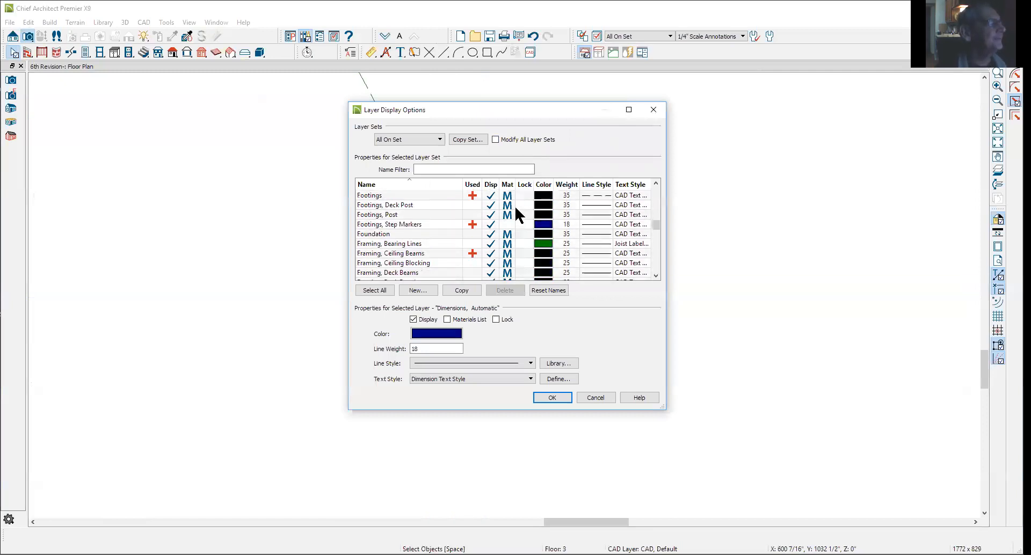
scroll(514, 206, down, 9)
scroll(514, 206, up, 5)
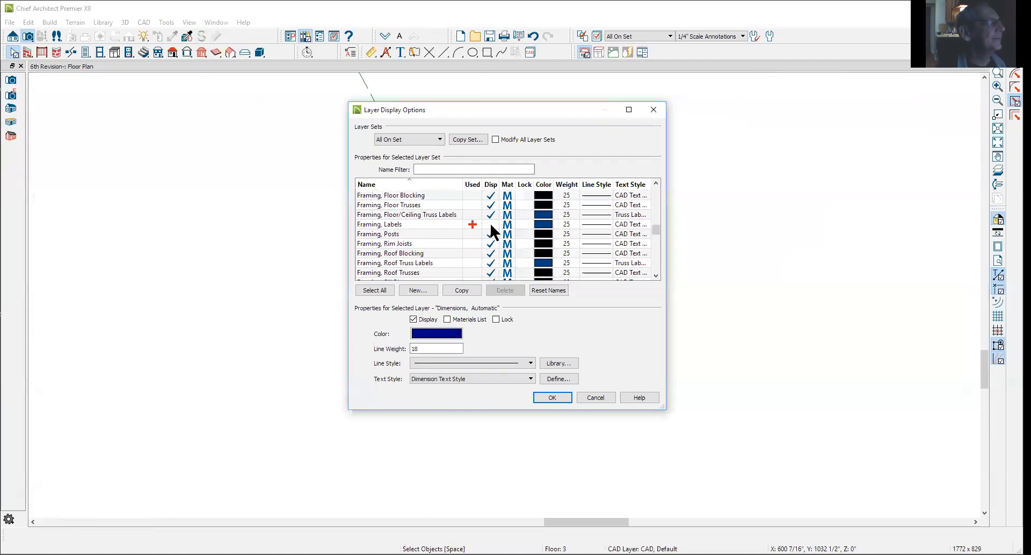
scroll(524, 220, down, 15)
scroll(524, 220, down, 1)
scroll(524, 220, up, 5)
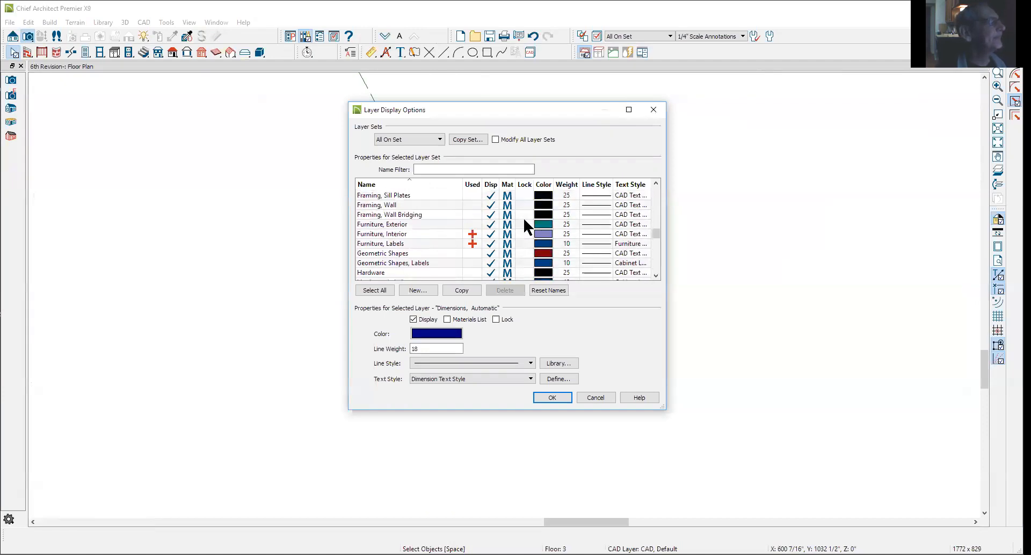
scroll(524, 220, down, 17)
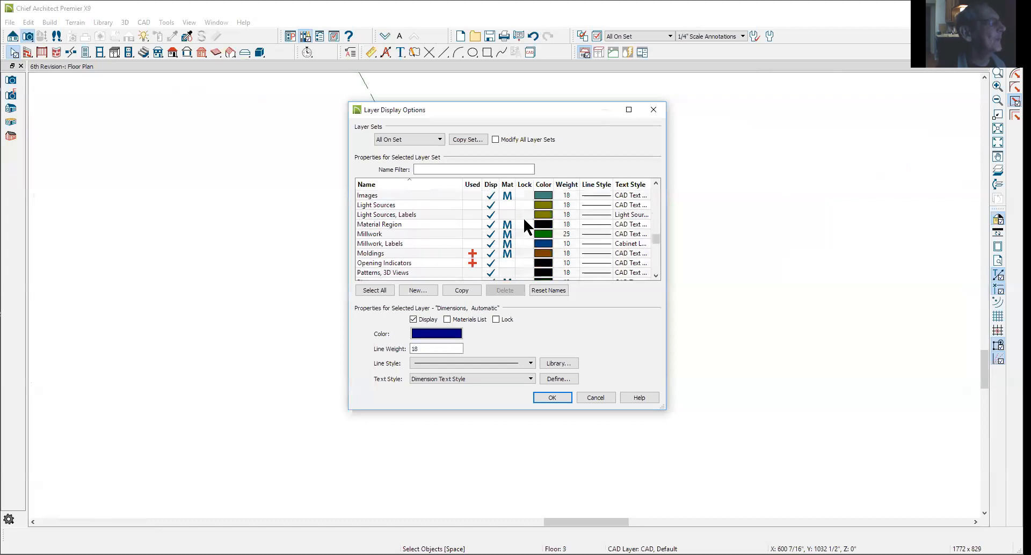
scroll(524, 220, down, 15)
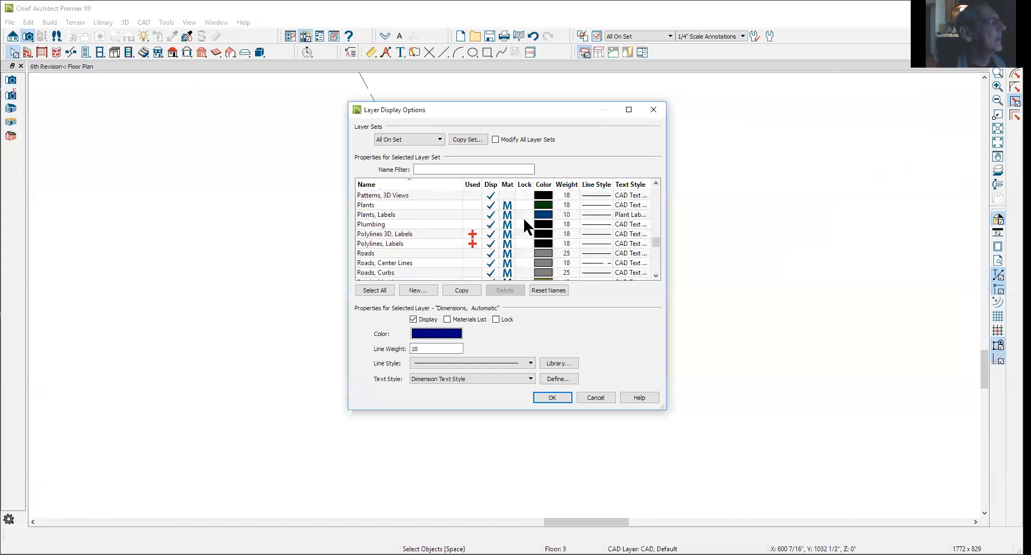
scroll(524, 221, down, 15)
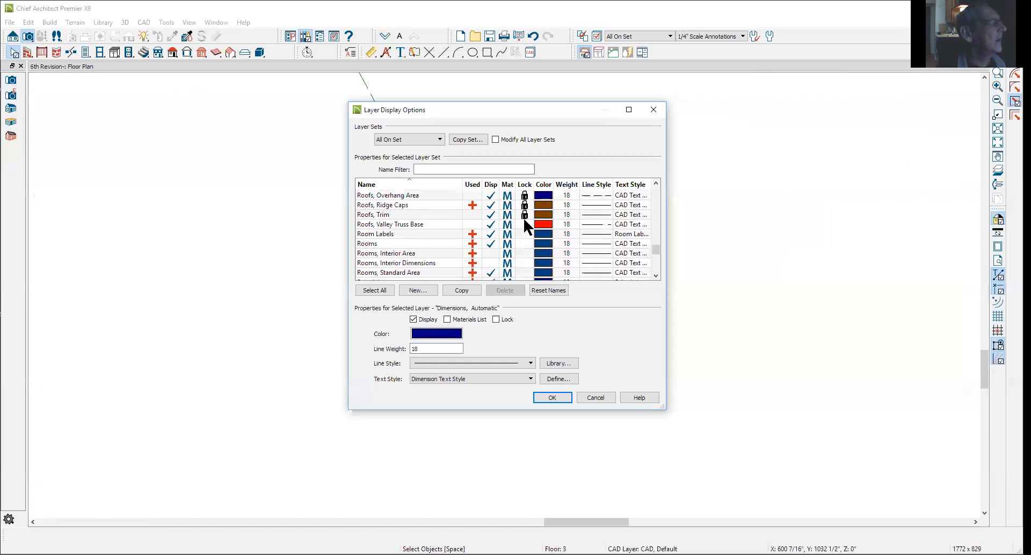
scroll(526, 221, down, 15)
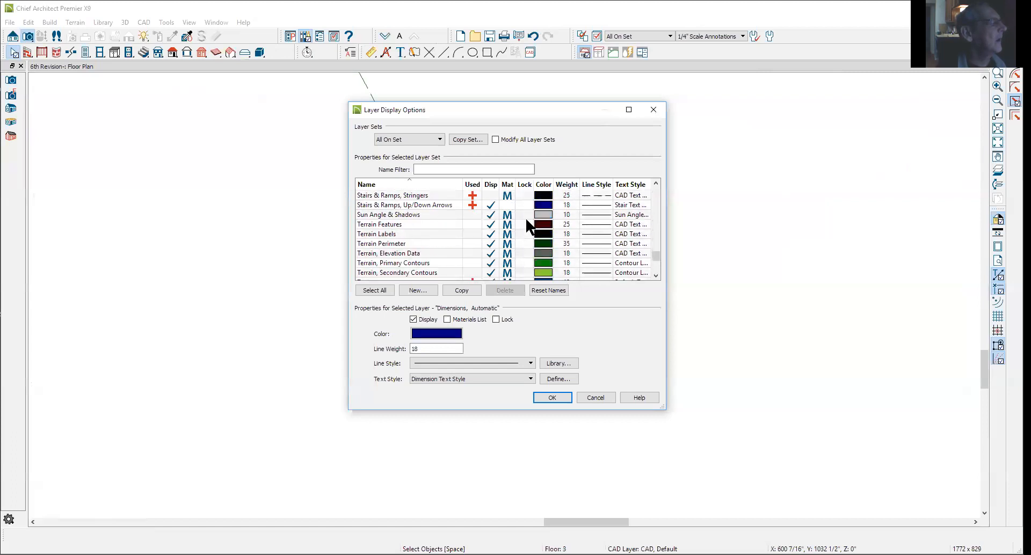
scroll(528, 228, down, 15)
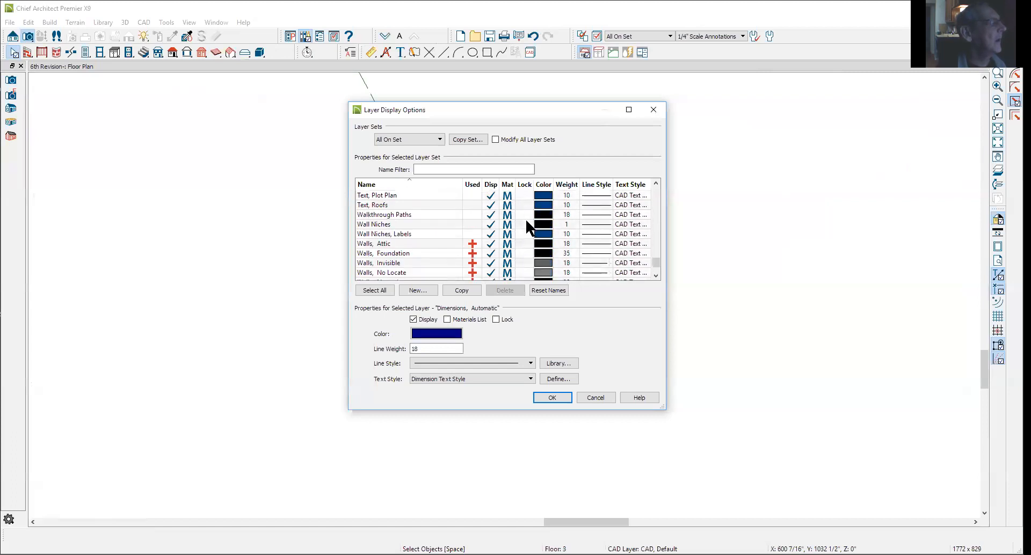
scroll(528, 227, down, 1)
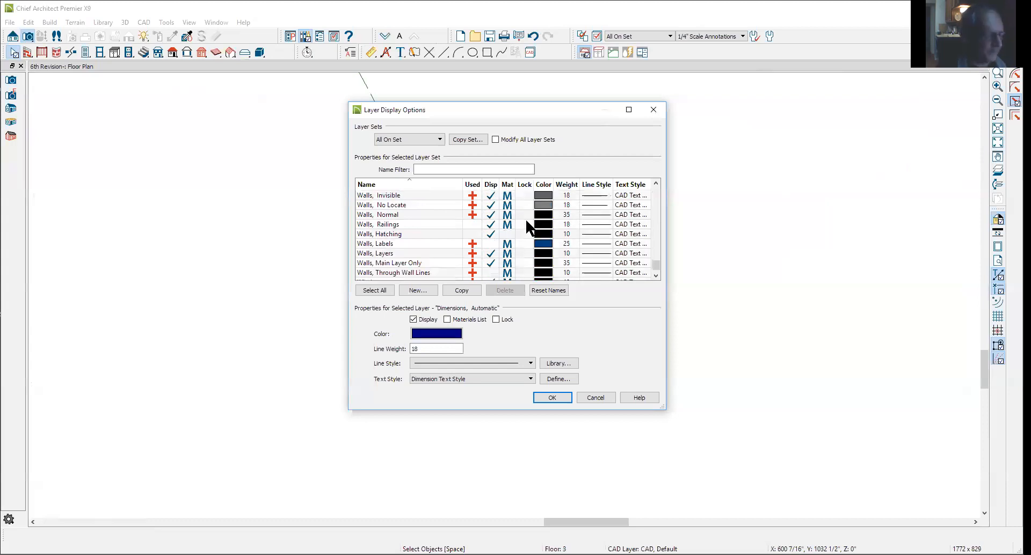
scroll(528, 228, up, 20)
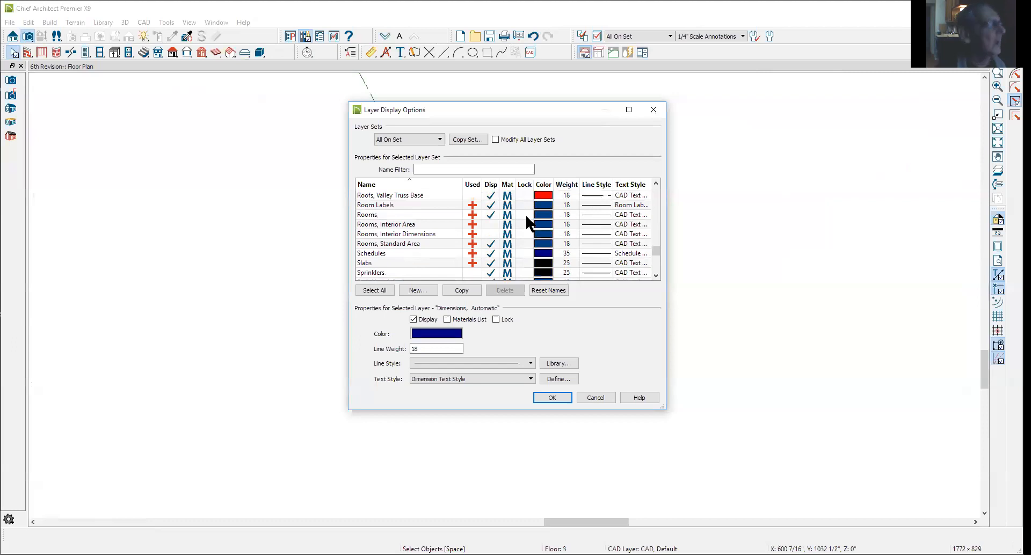
Turn off display of the Dimensions, Framing, Dimensions, Manual and Dimensions, Automatic layers in All On Set
key(Down)
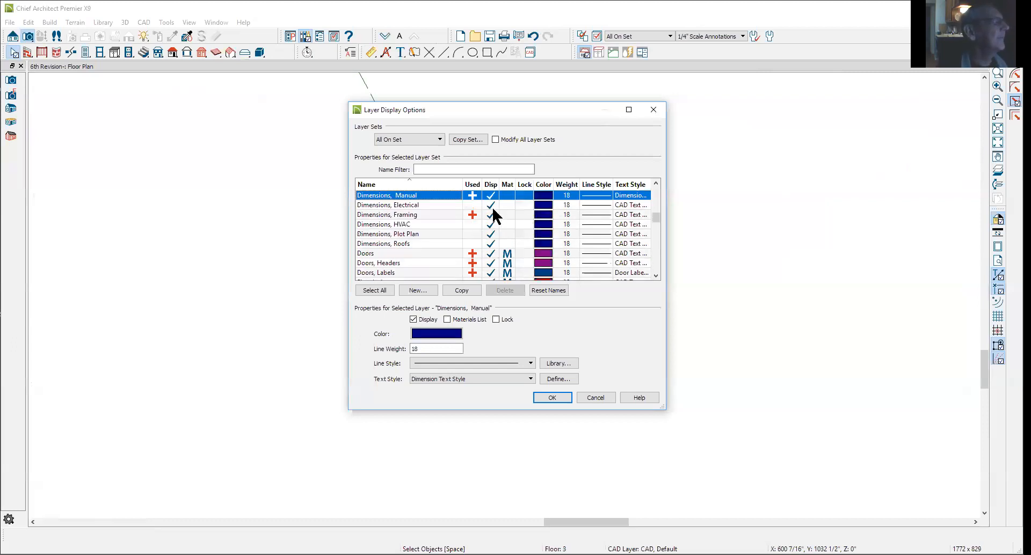
click(490, 214)
scroll(500, 231, up, 3)
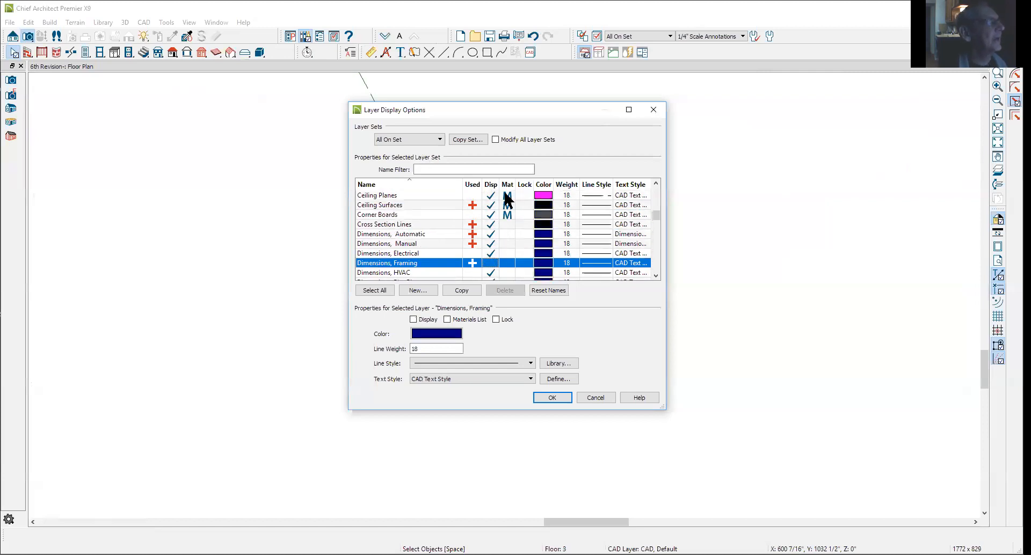
click(493, 243)
click(493, 235)
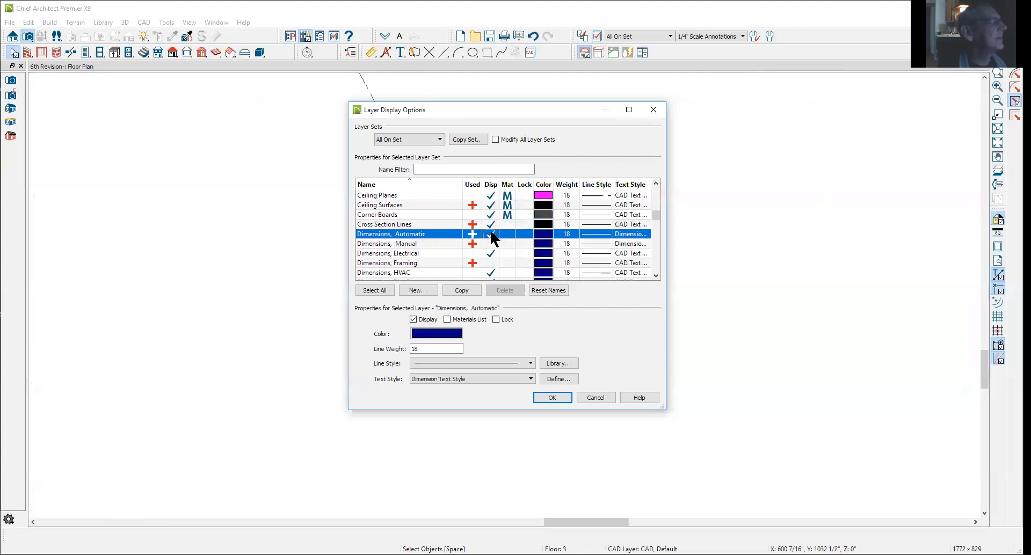
click(490, 224)
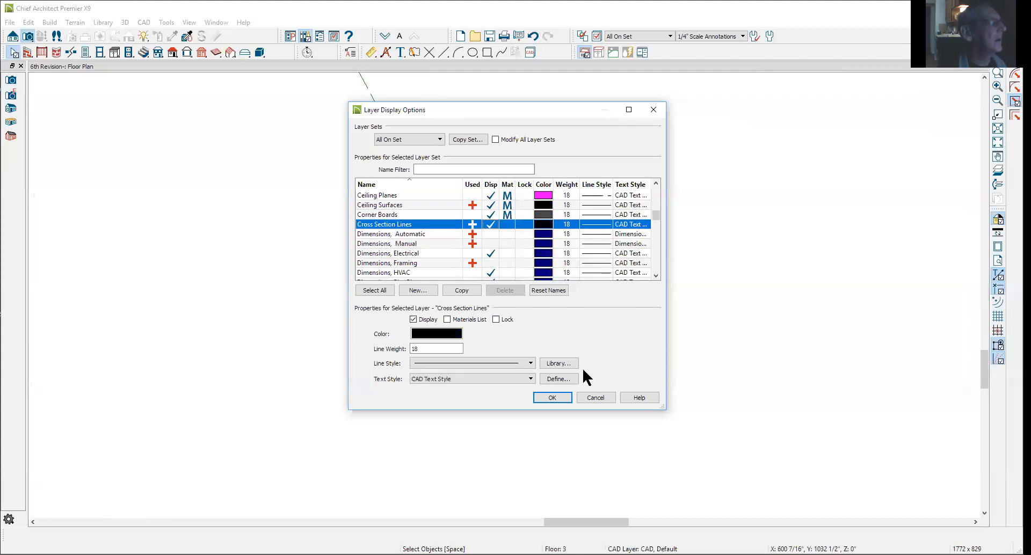
click(552, 398)
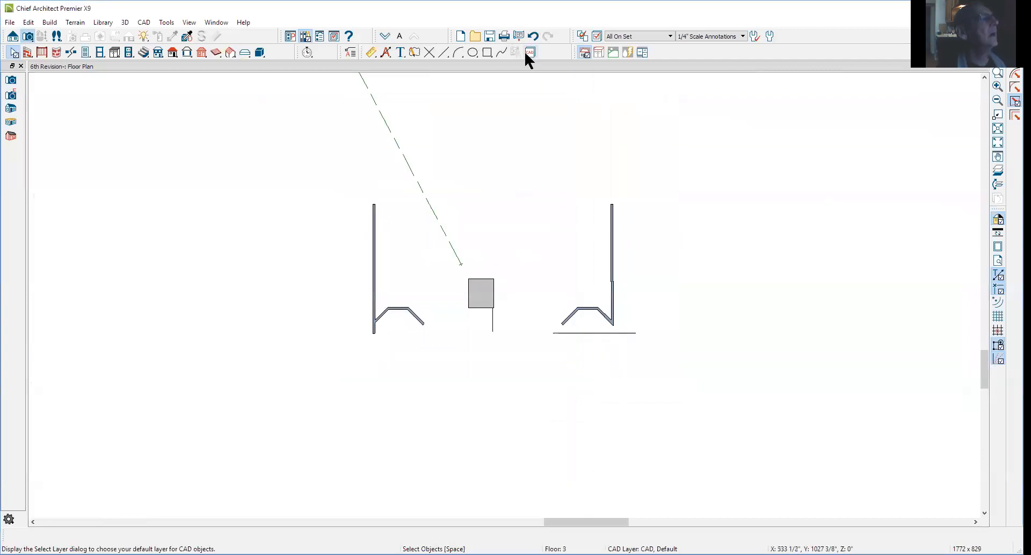
Display floor 2 and examine the door and window labels along the balcony wall up close
click(386, 36)
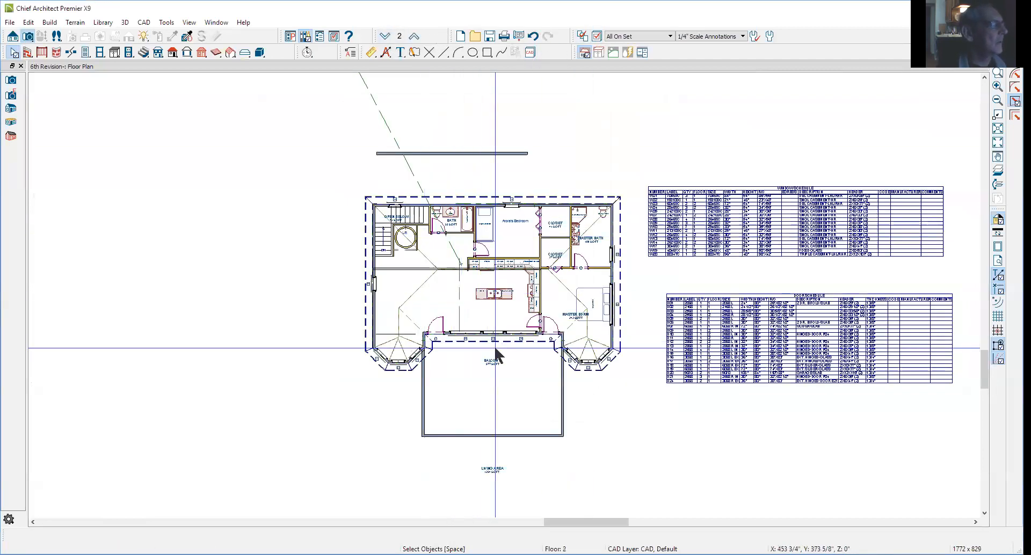
scroll(496, 327, up, 3)
scroll(498, 323, up, 1)
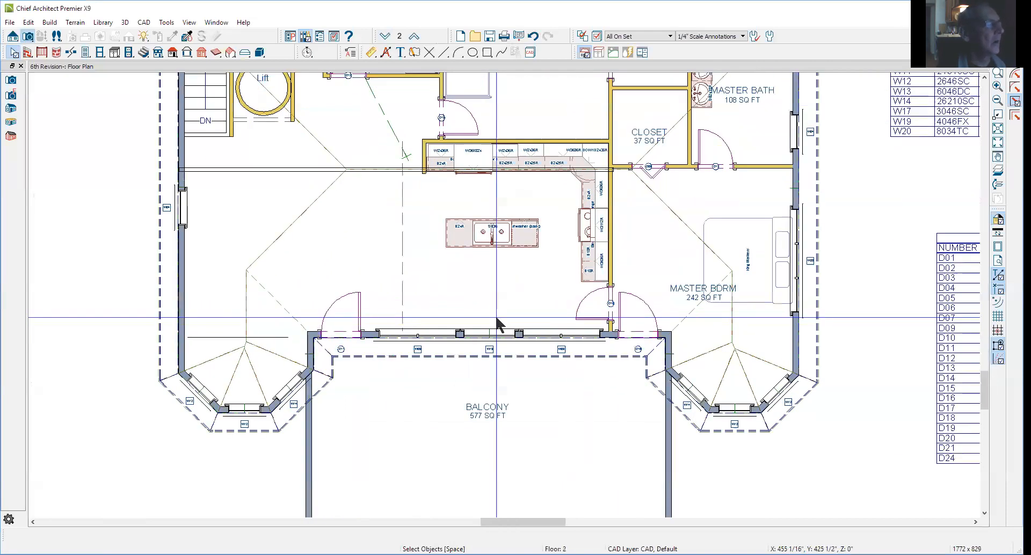
scroll(498, 322, down, 2)
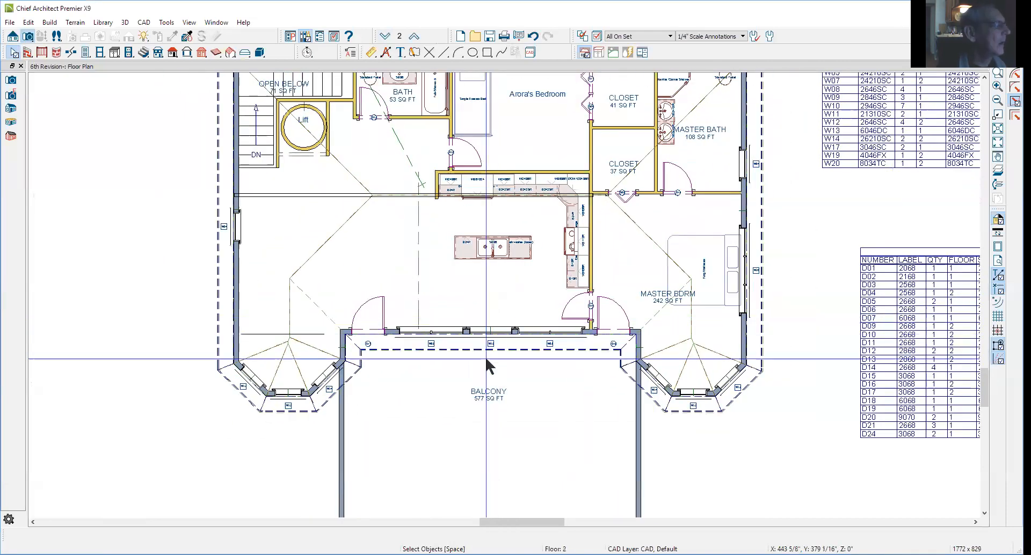
scroll(438, 335, up, 1)
scroll(437, 336, up, 5)
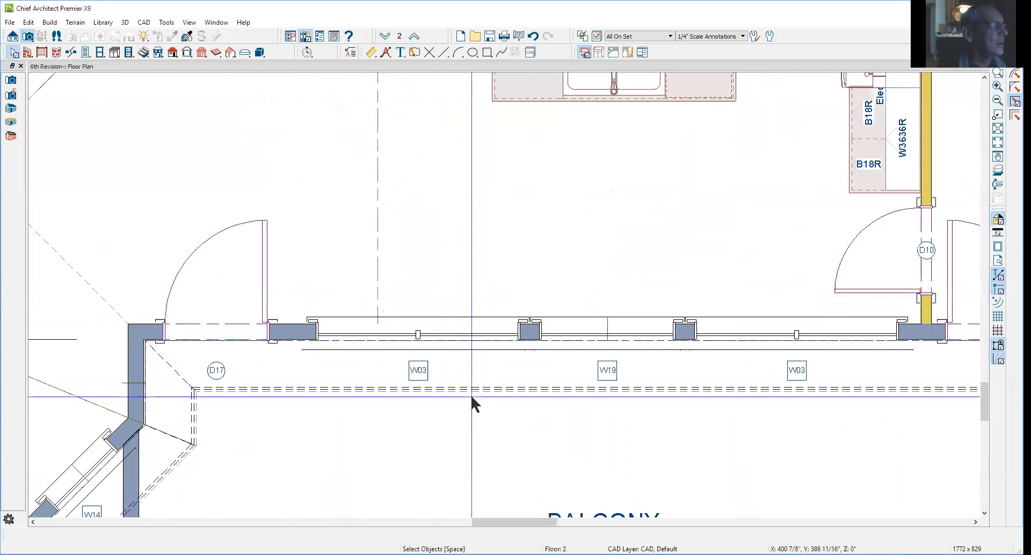
scroll(470, 395, down, 4)
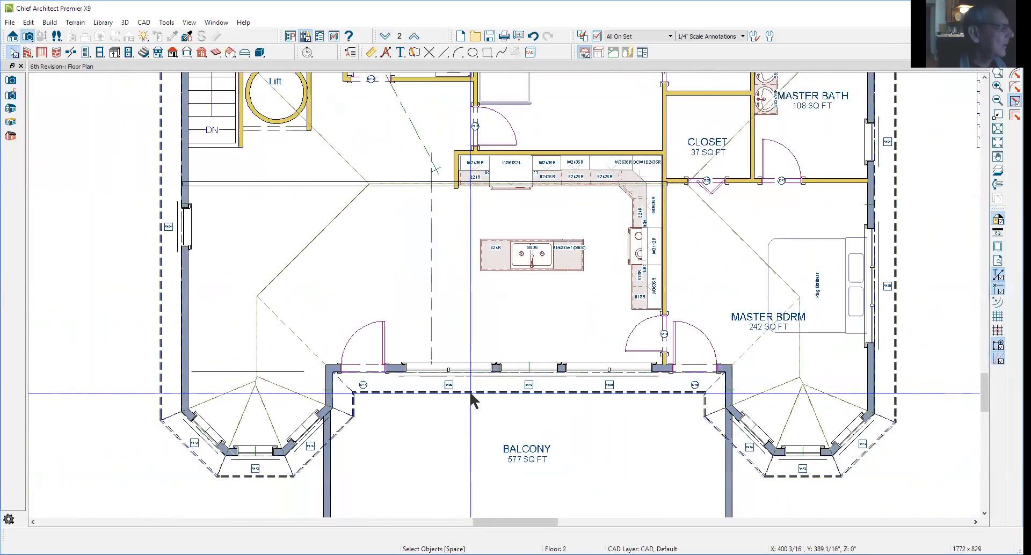
scroll(471, 398, down, 4)
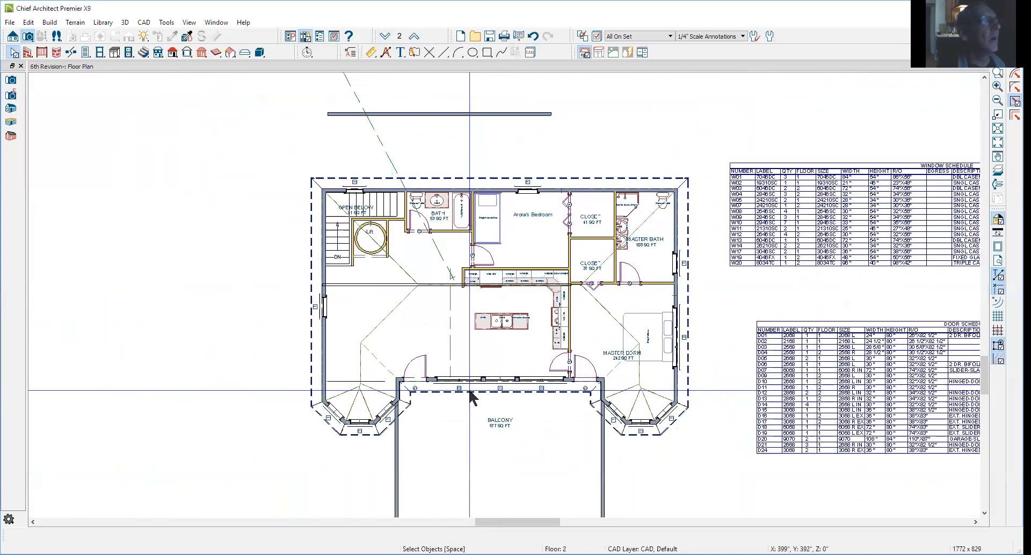
Look over the second-floor master suite and the window and door schedules beside the plan
scroll(689, 296, down, 4)
scroll(809, 285, up, 1)
scroll(810, 285, up, 5)
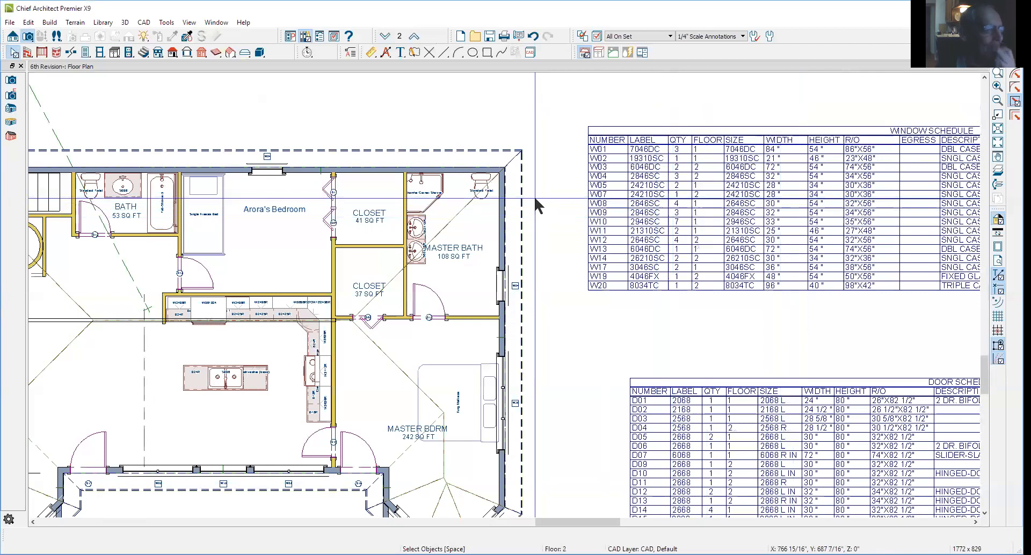
scroll(534, 196, down, 2)
scroll(536, 199, down, 1)
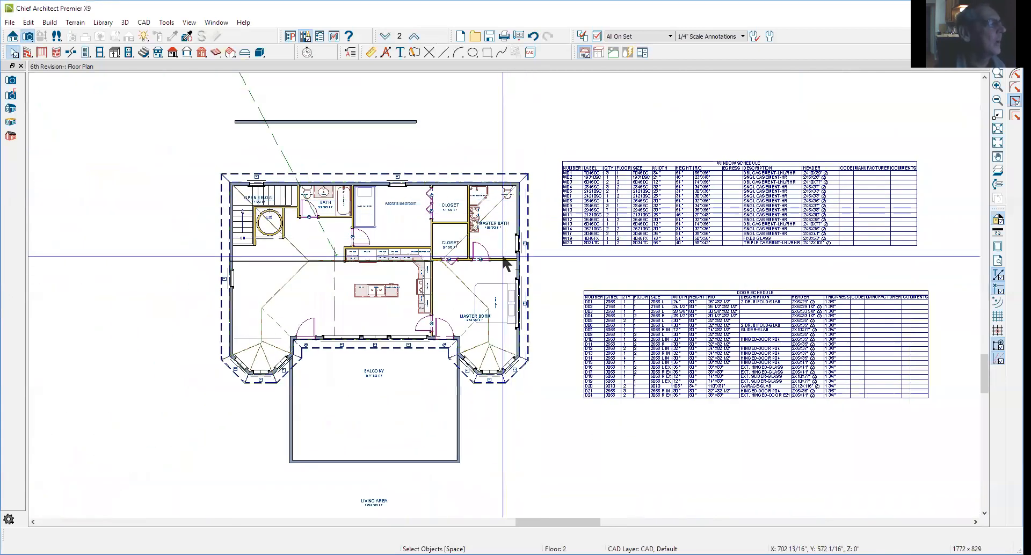
scroll(509, 242, up, 1)
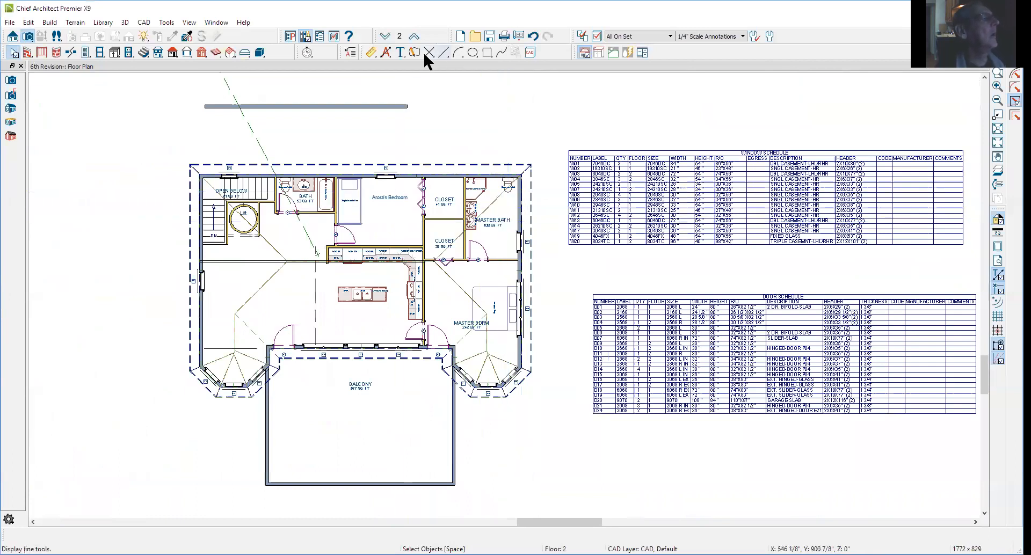
Display floor 1 and examine the labels and remodel notes around the bedroom, bay window, kitchen and entry
click(385, 36)
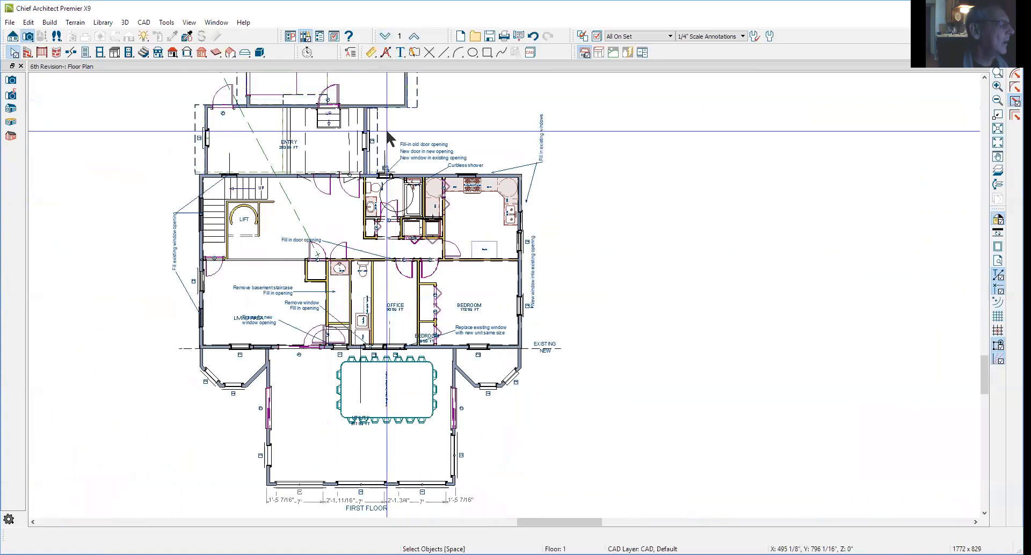
scroll(478, 365, up, 5)
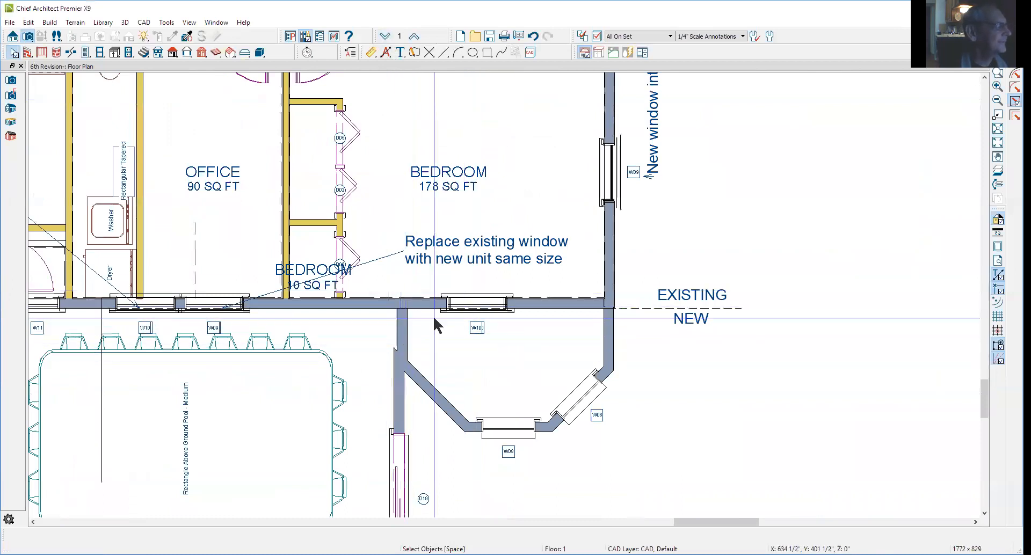
scroll(432, 322, down, 5)
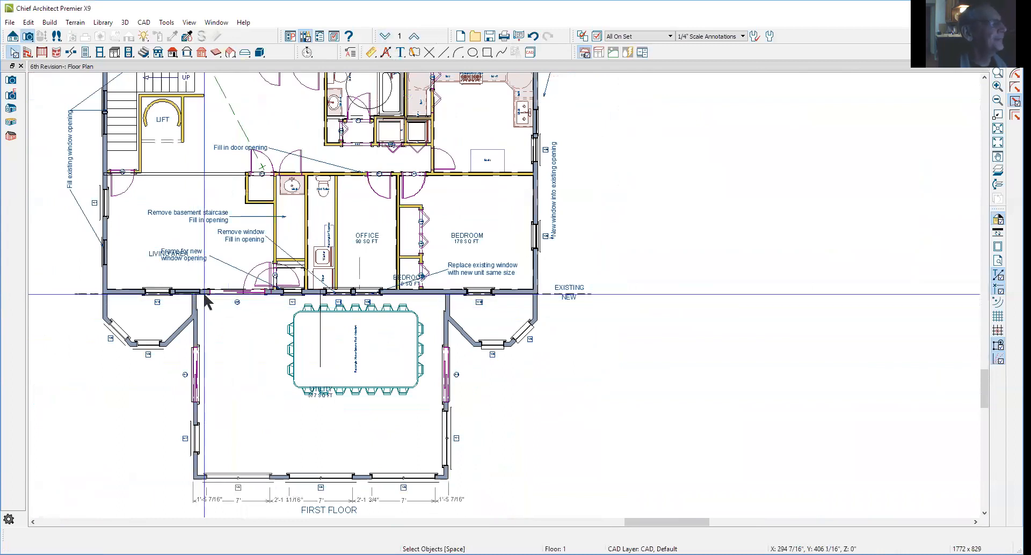
scroll(206, 295, down, 3)
scroll(240, 108, up, 4)
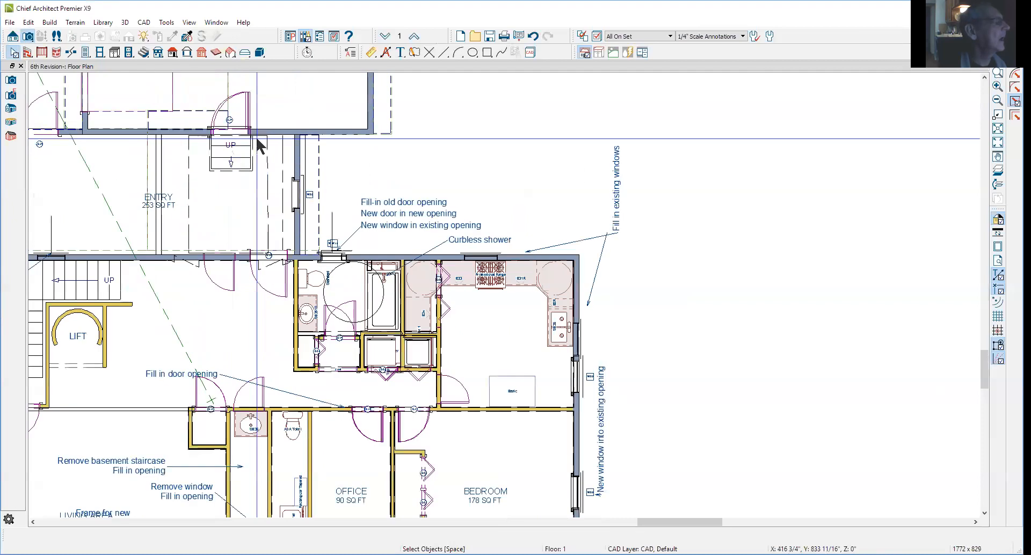
Create a full camera view from the bedroom toward the bay, look around the bay opening and its windows, and close the view
scroll(258, 144, down, 3)
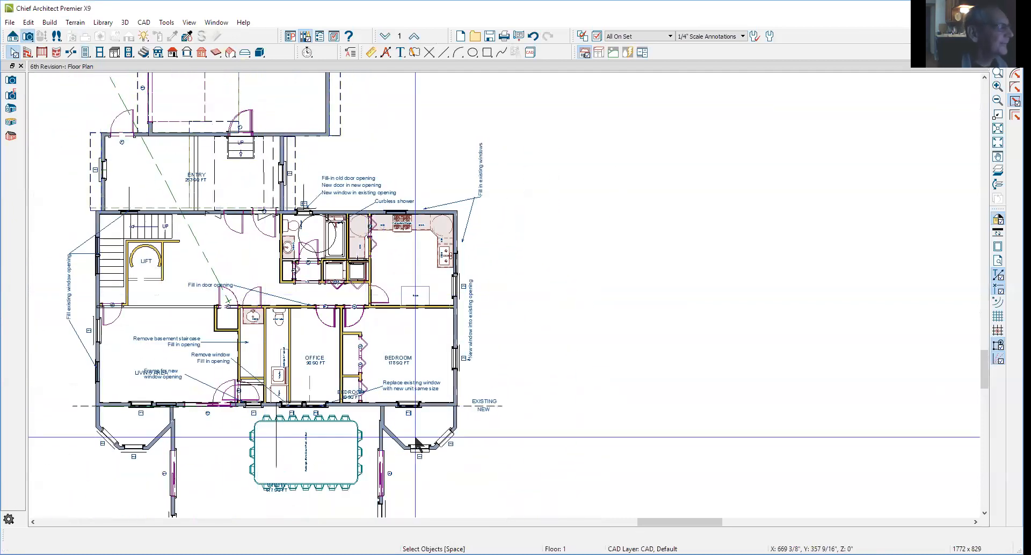
scroll(417, 427, up, 3)
scroll(349, 196, up, 1)
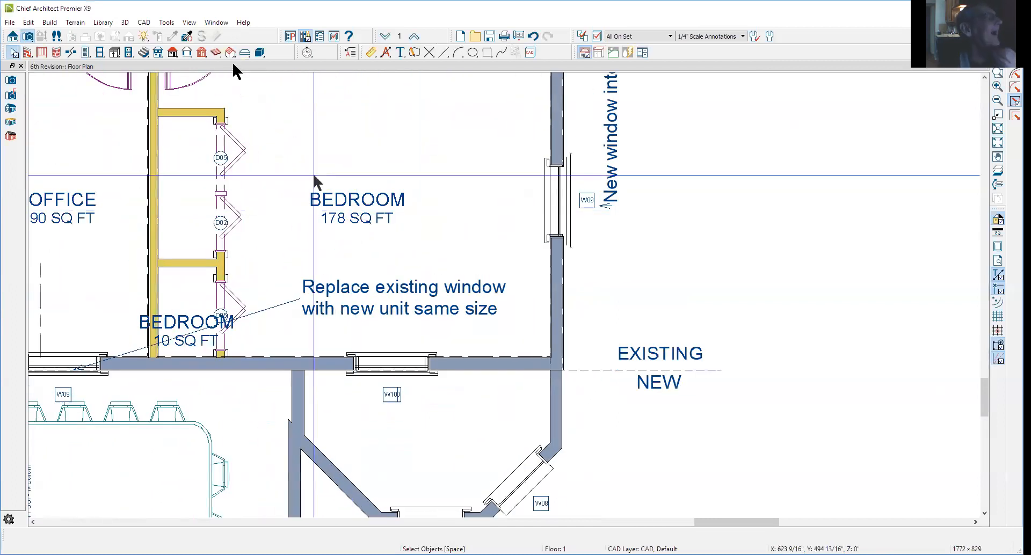
click(27, 38)
drag(387, 381, 398, 435)
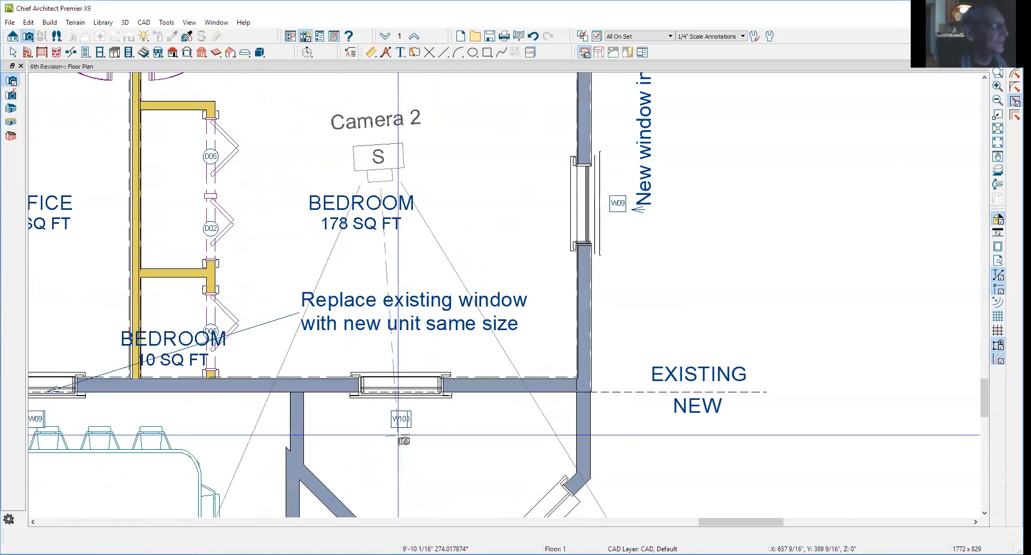
drag(398, 435, 398, 435)
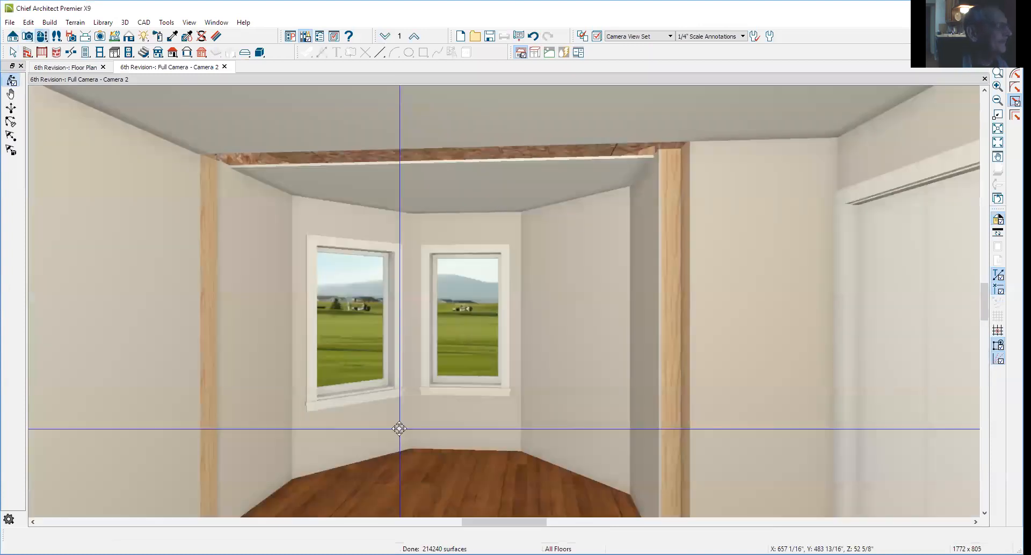
drag(399, 429, 482, 430)
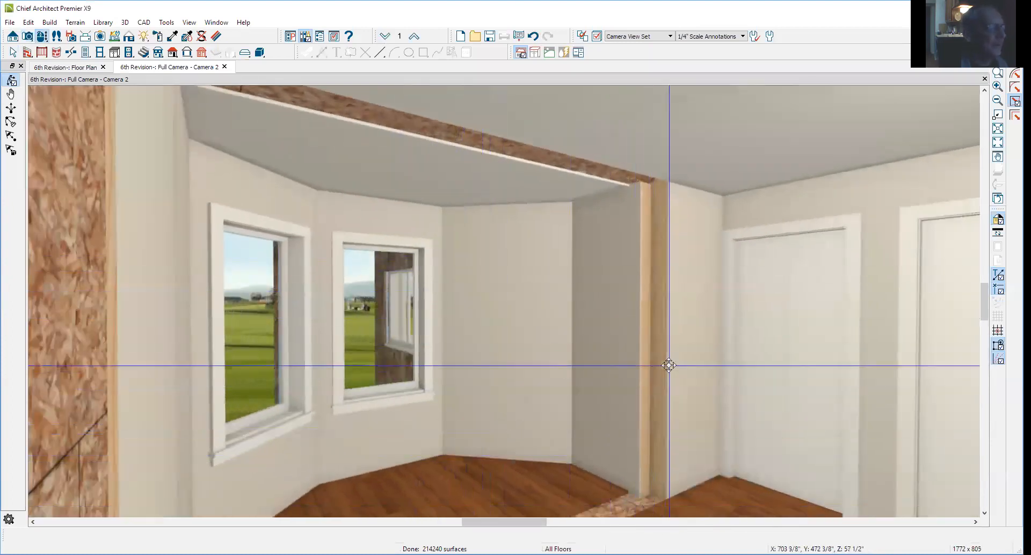
drag(644, 435, 541, 434)
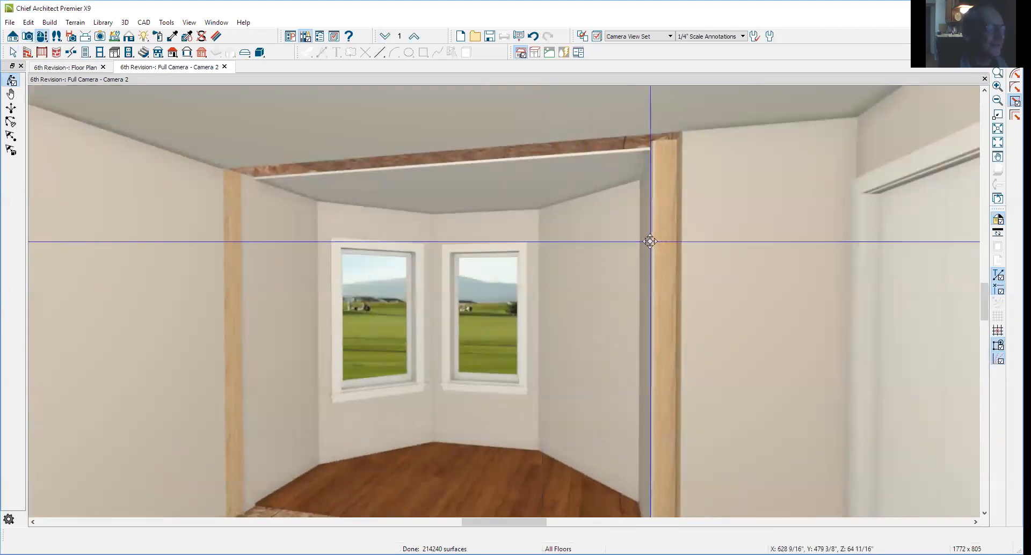
drag(569, 379, 627, 383)
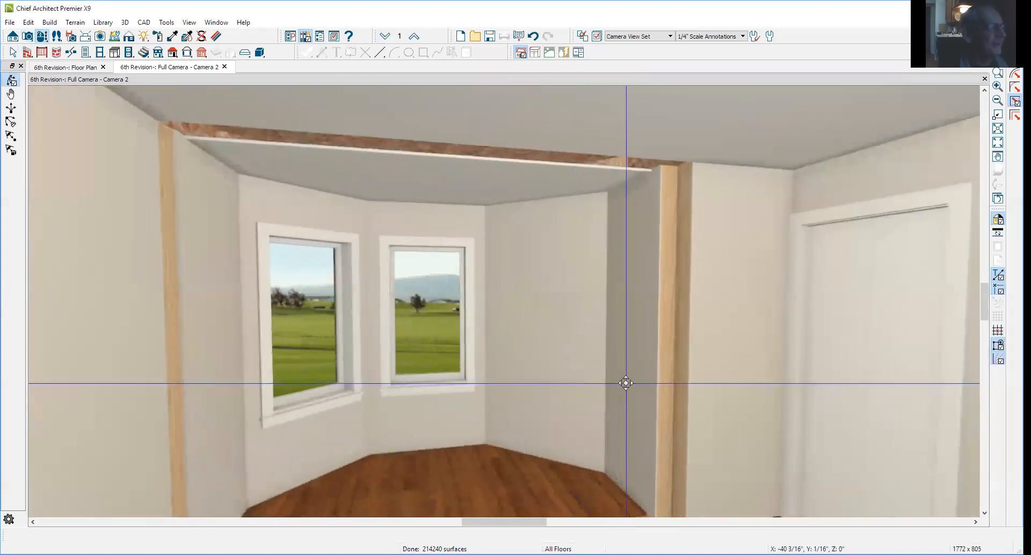
click(985, 79)
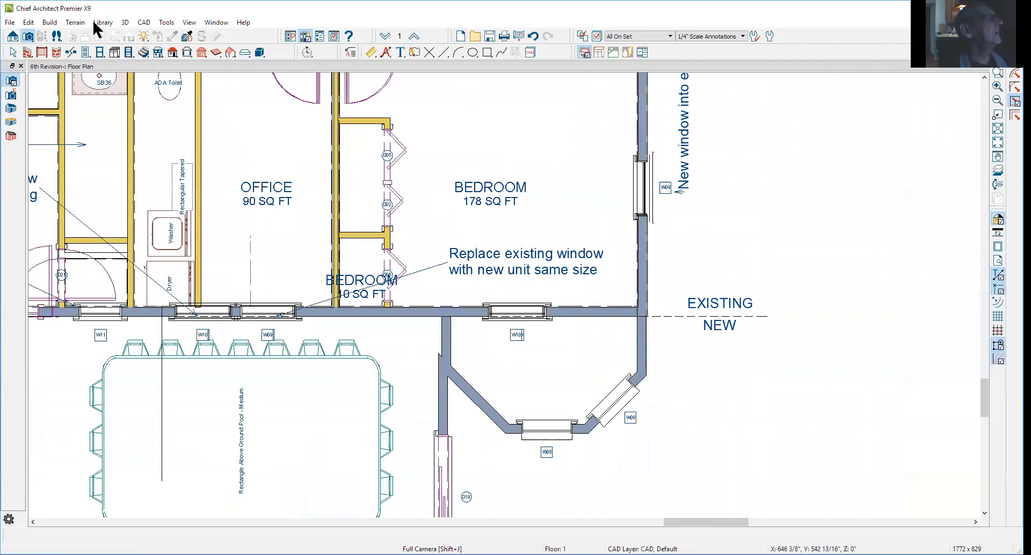
Create a cross section/elevation from the bay toward the bedroom wall, compare its windows with the floor plan, and close the view
click(16, 39)
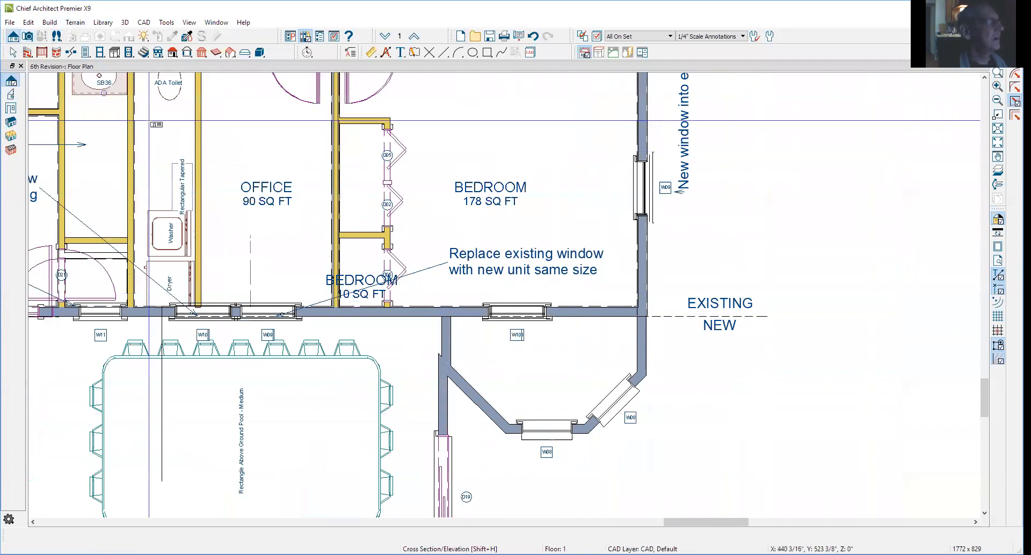
drag(536, 248, 538, 211)
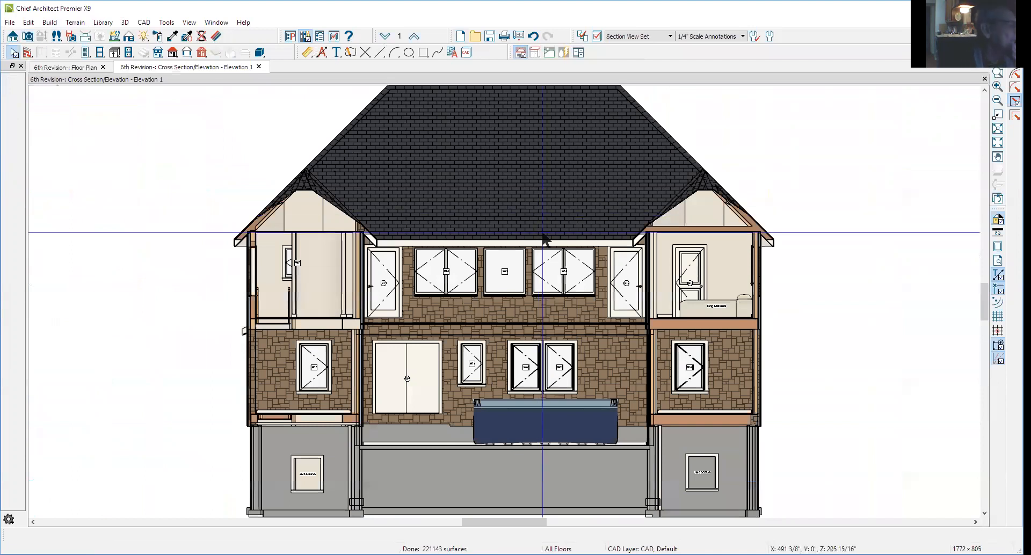
key(ctrl+Tab)
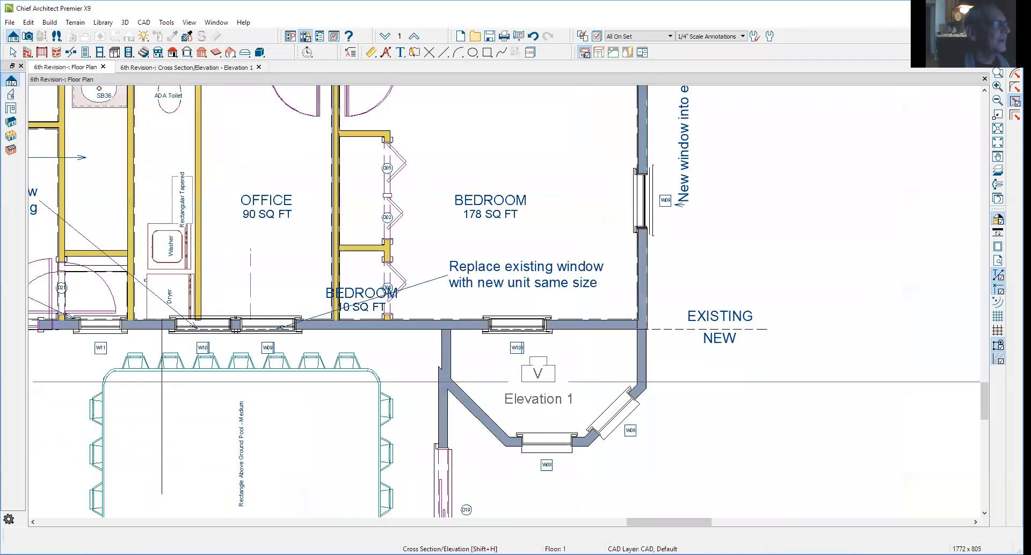
key(ctrl+Tab)
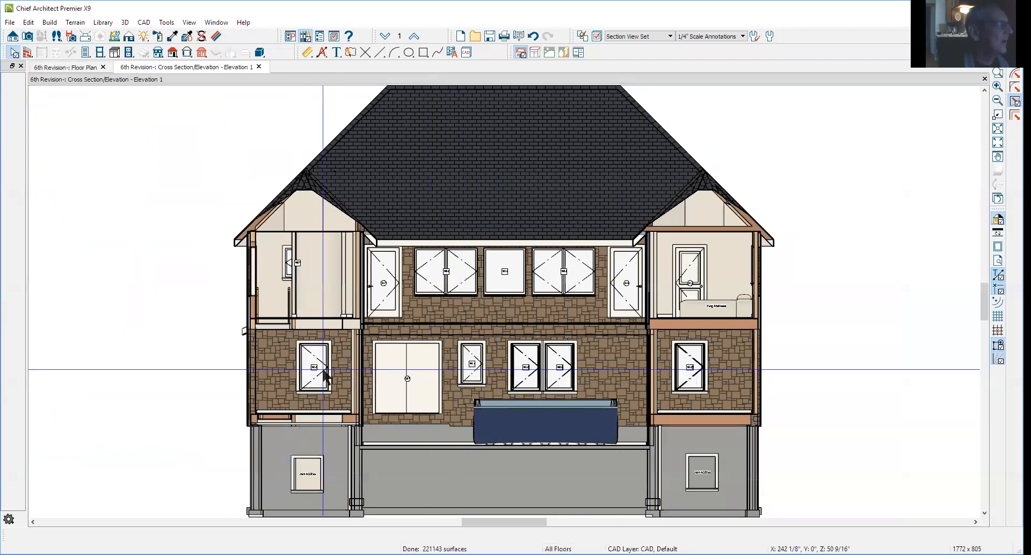
key(ctrl+Tab)
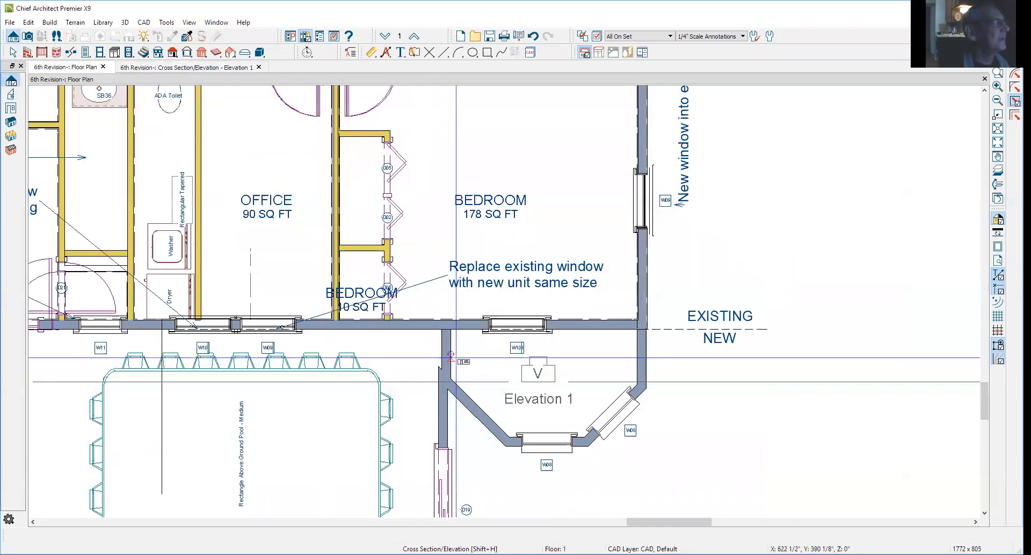
key(space)
click(532, 326)
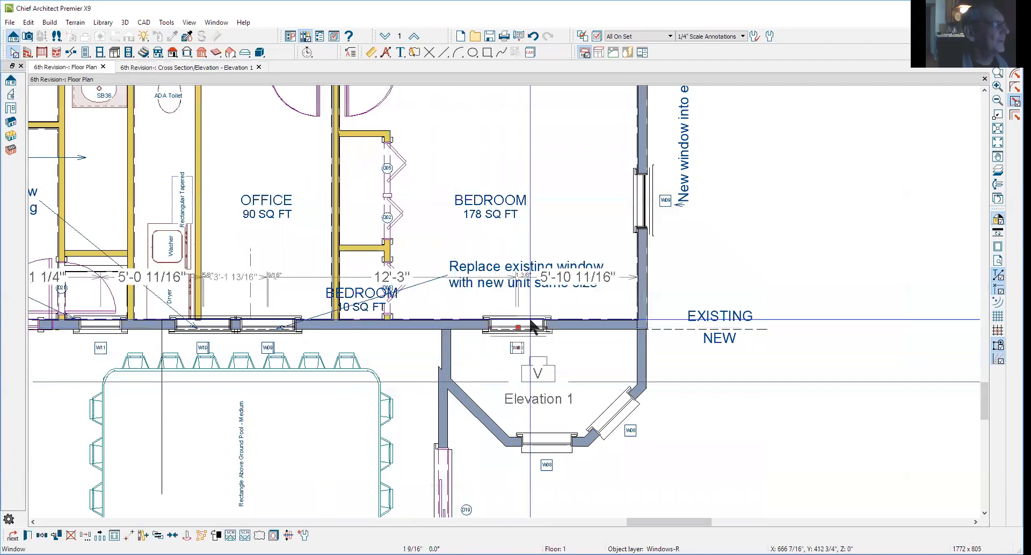
key(Escape)
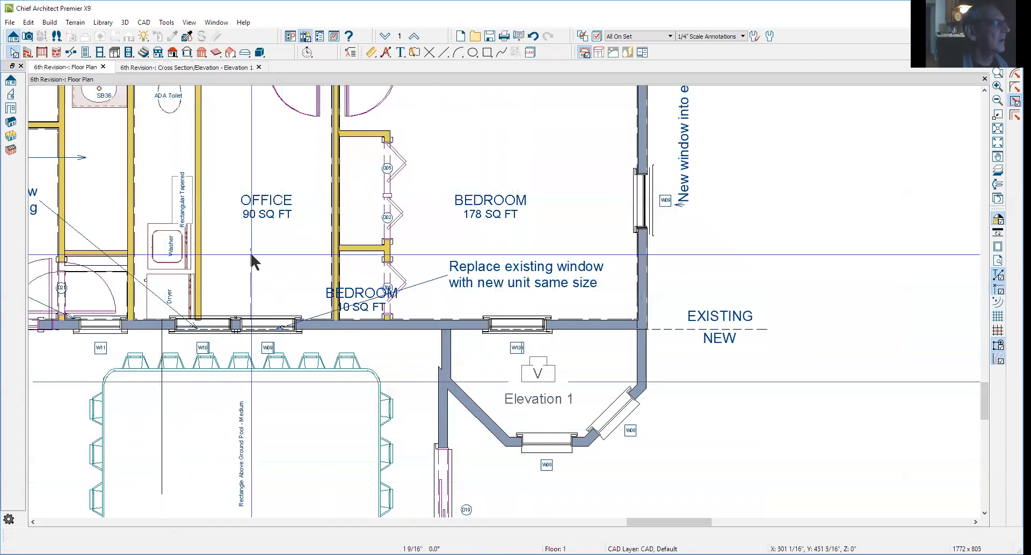
scroll(444, 203, down, 1)
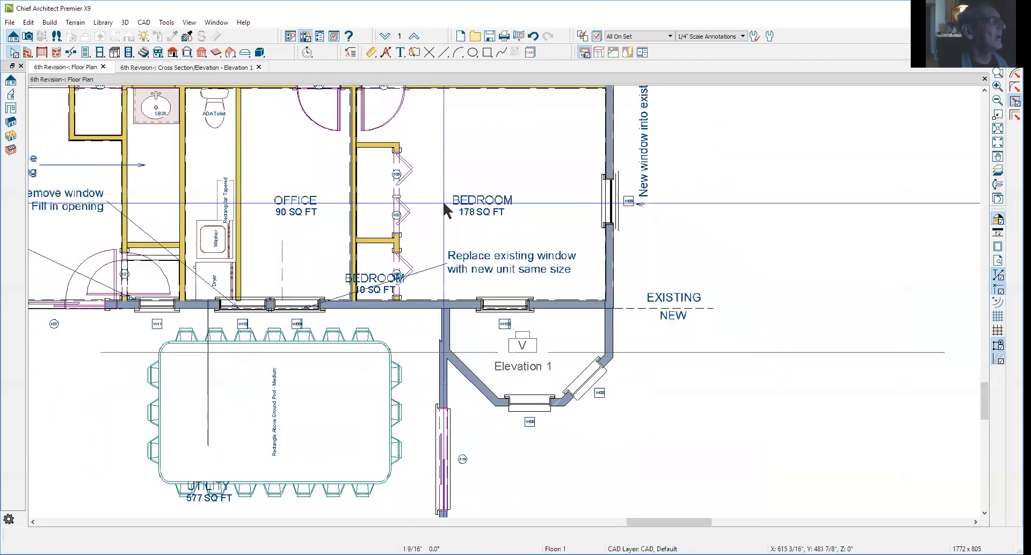
key(ctrl+Tab)
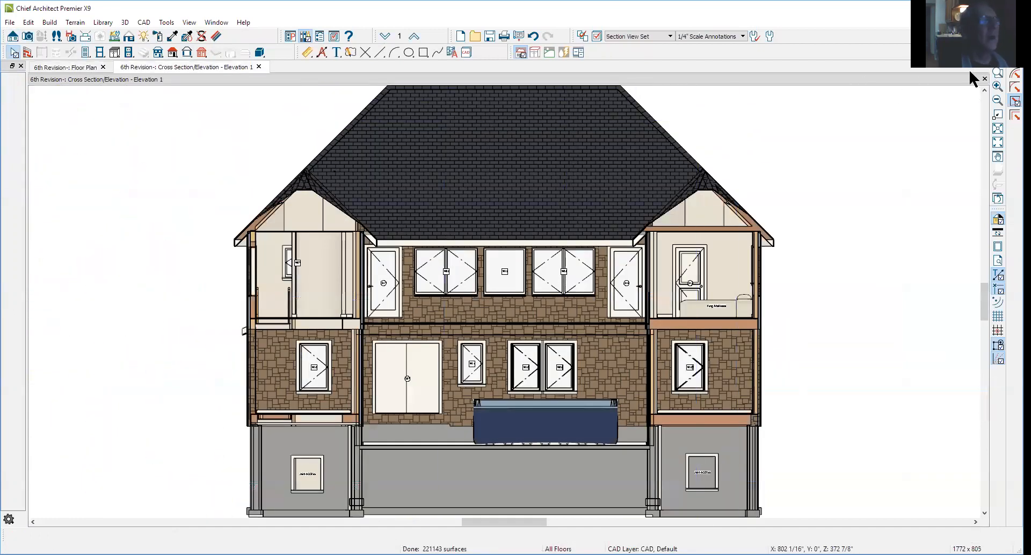
click(985, 79)
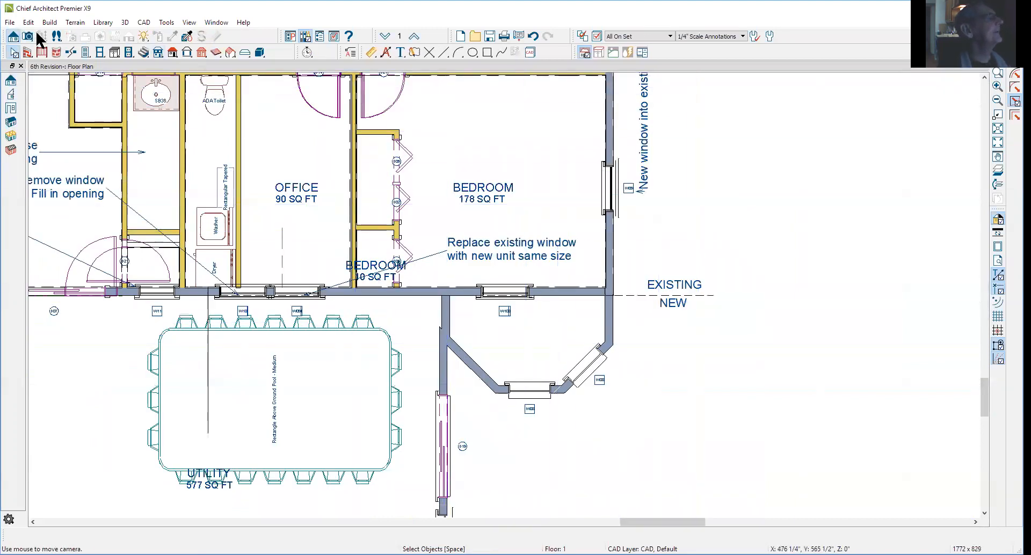
Create a backclipped cross section from the bay toward the bedroom wall, examine the window and door labels up close, and close it
click(16, 98)
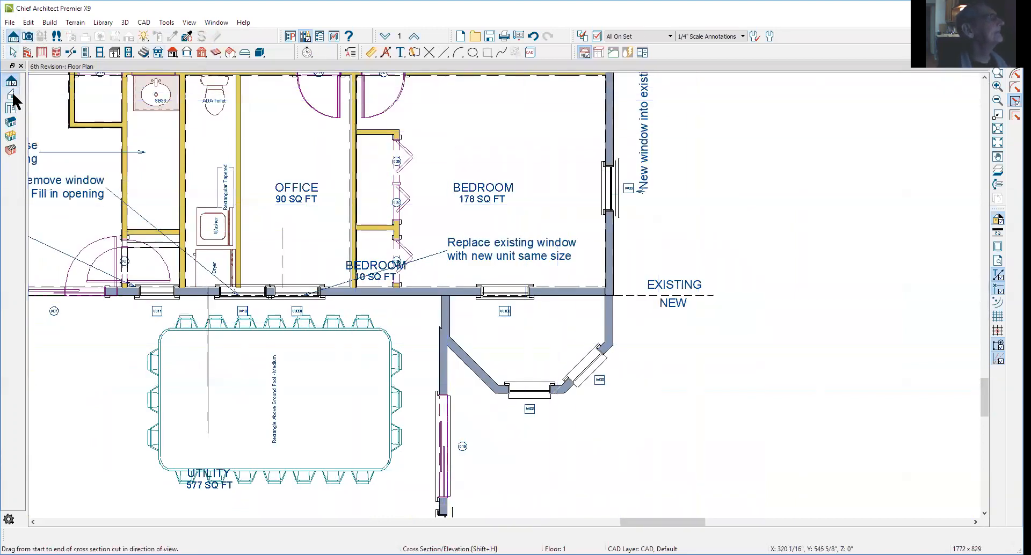
drag(532, 336, 529, 260)
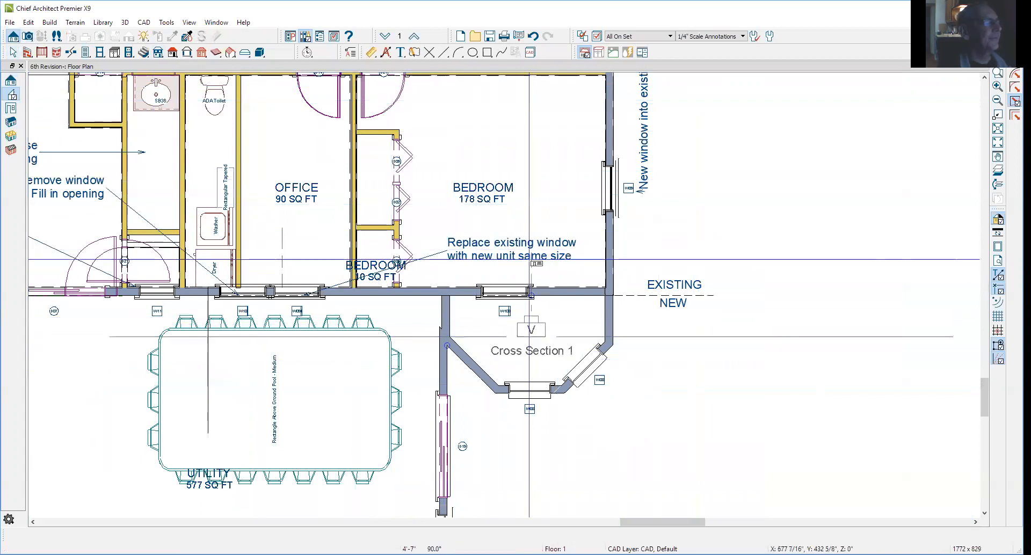
drag(529, 259, 529, 259)
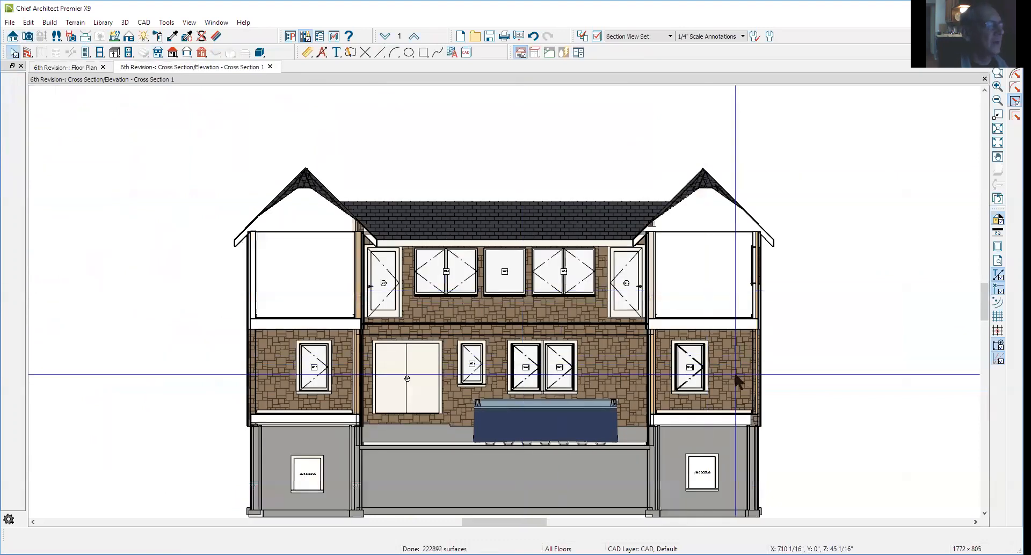
scroll(736, 380, up, 2)
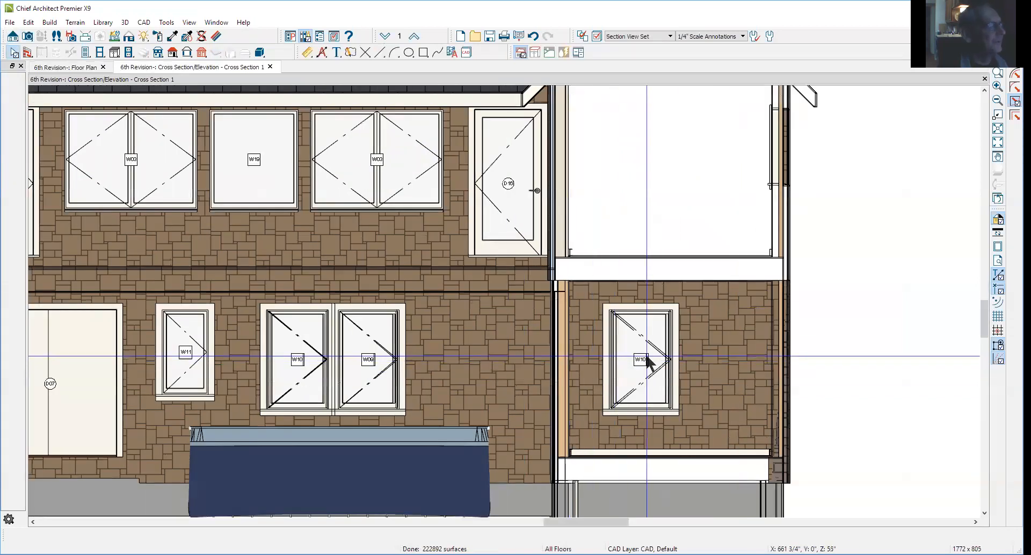
scroll(926, 120, down, 1)
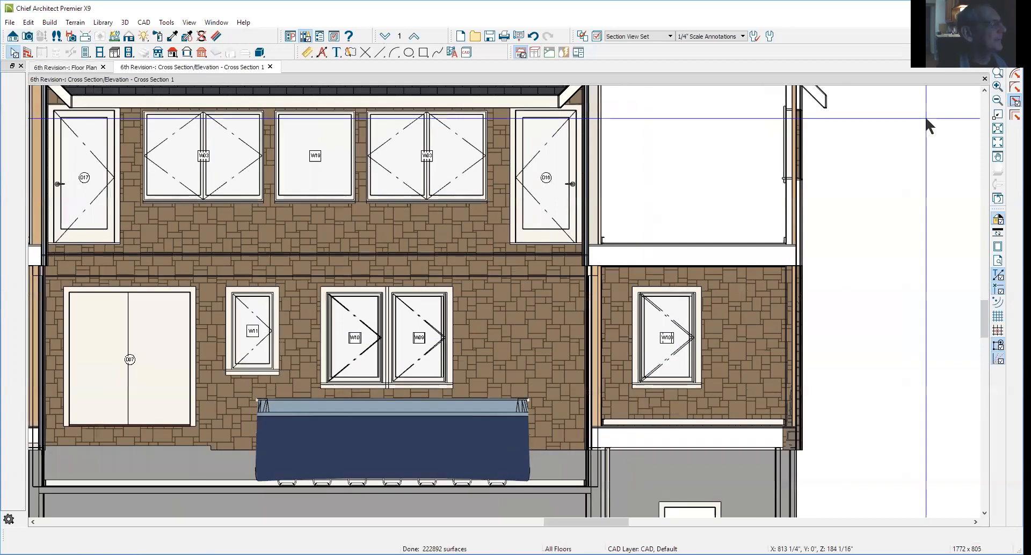
scroll(927, 118, down, 9)
scroll(926, 119, up, 3)
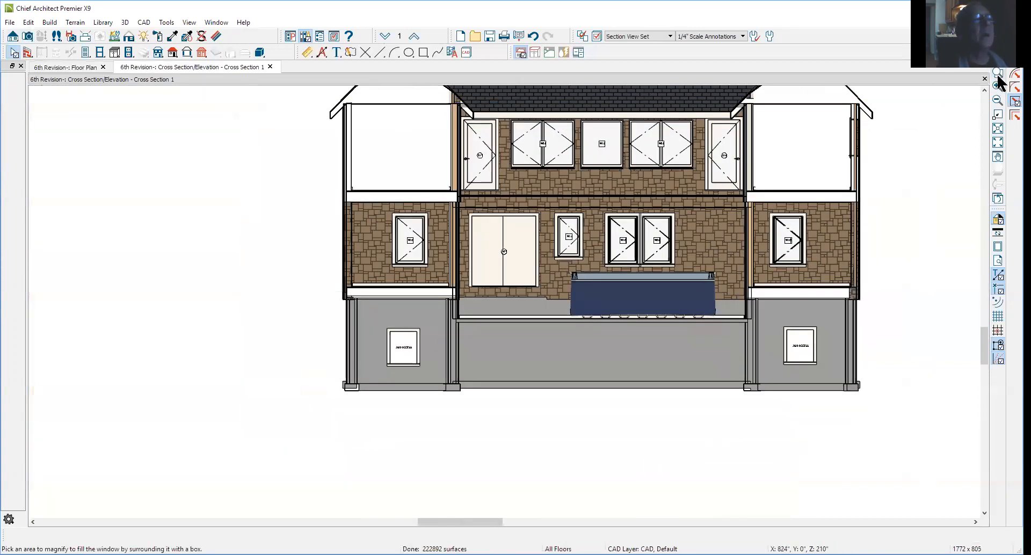
click(984, 79)
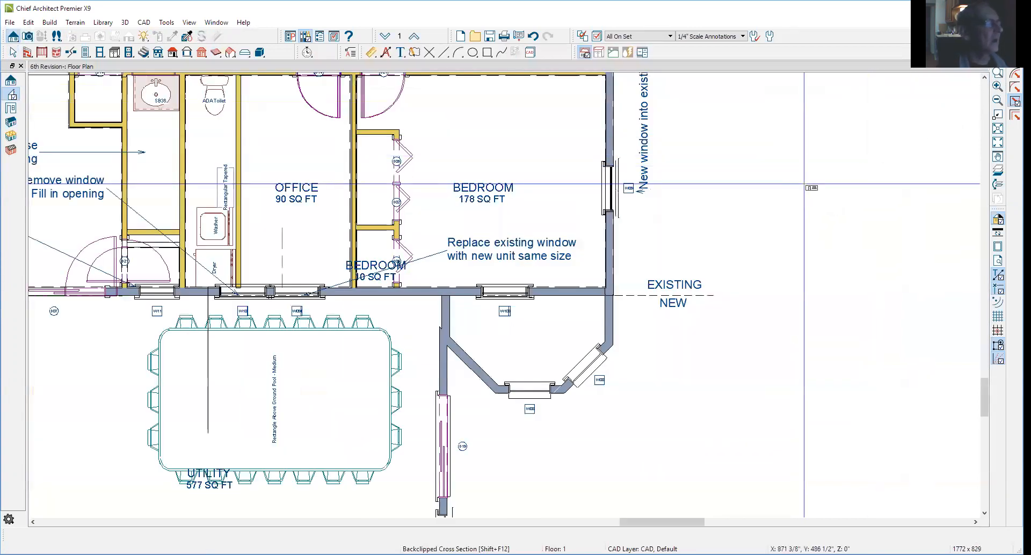
Create a full camera view from the bedroom toward the bay and move the camera outside to look at the bay's exterior
click(28, 36)
mouse_move(528, 118)
mouse_down()
mouse_move(538, 255)
mouse_move(558, 323)
mouse_up()
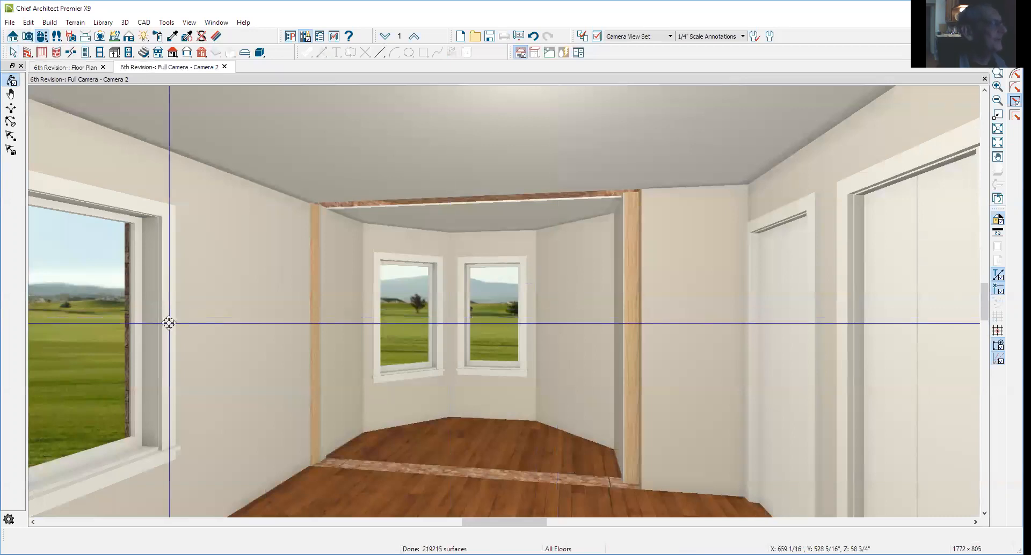
drag(205, 323, 519, 349)
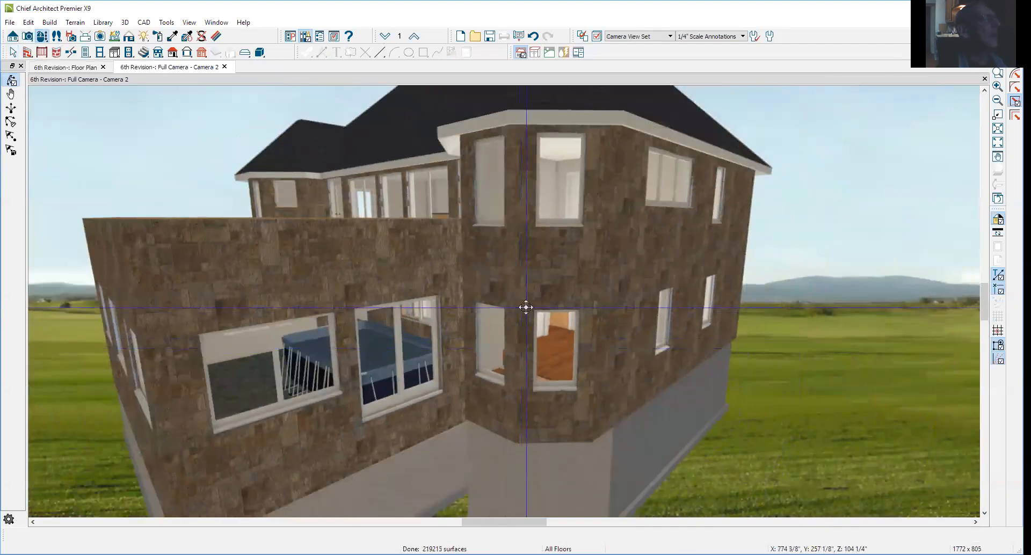
Check the size and schedule settings in the specification of the upper-floor bay window, leaving them unchanged
key(space)
scroll(489, 193, up, 3)
scroll(493, 200, up, 1)
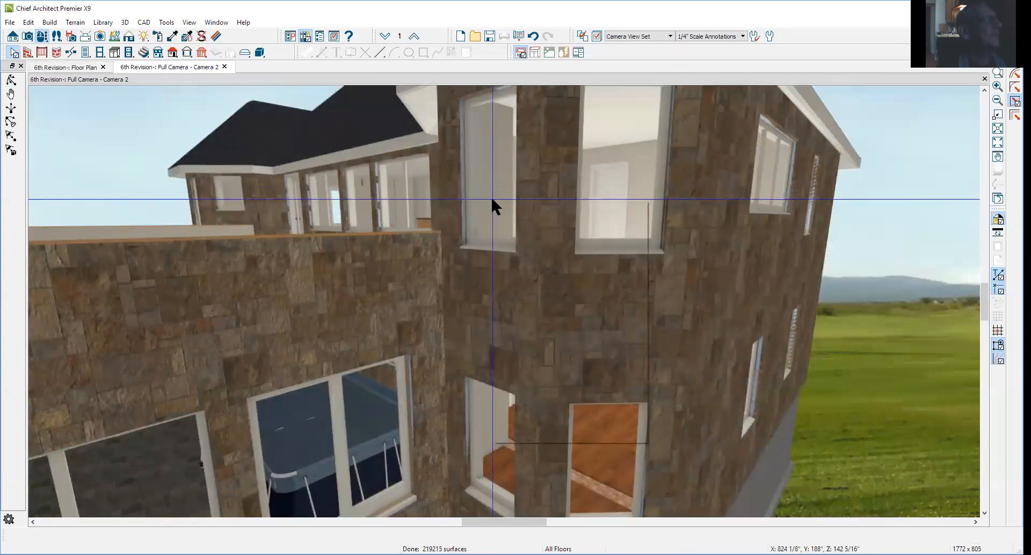
right_click(492, 202)
click(525, 231)
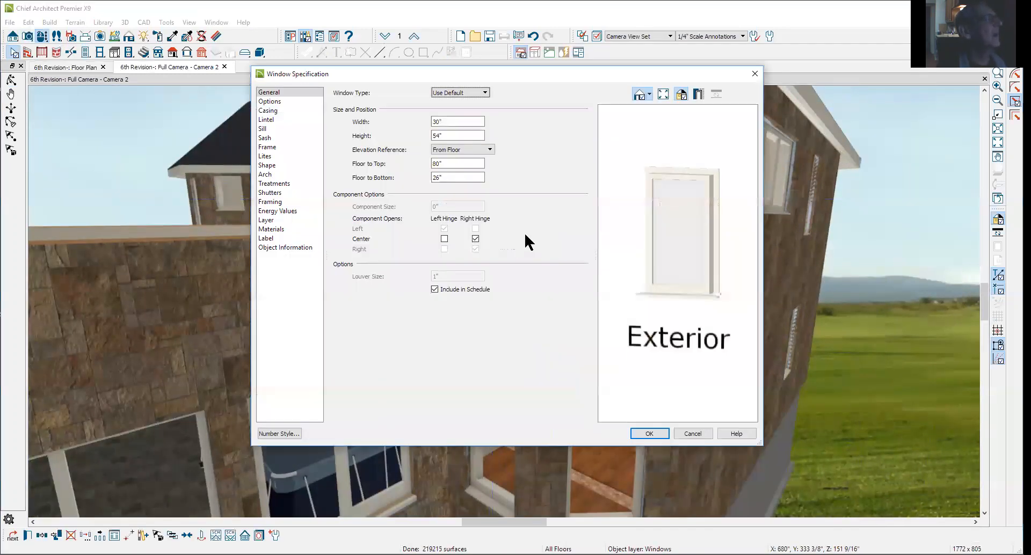
click(695, 432)
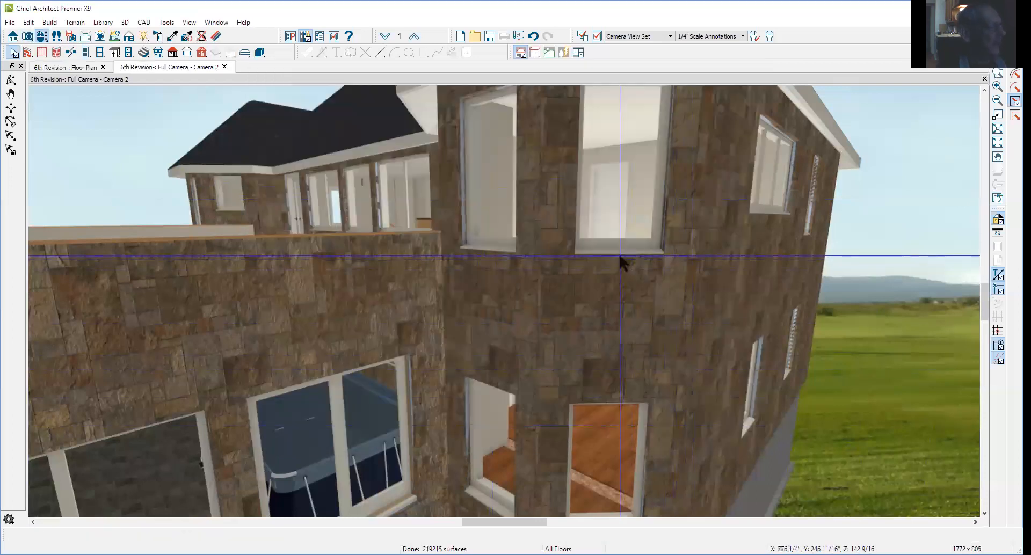
In the floor plan, review the wall type settings of the exterior wall between the bedroom and the bay without changing them
key(ctrl+Tab)
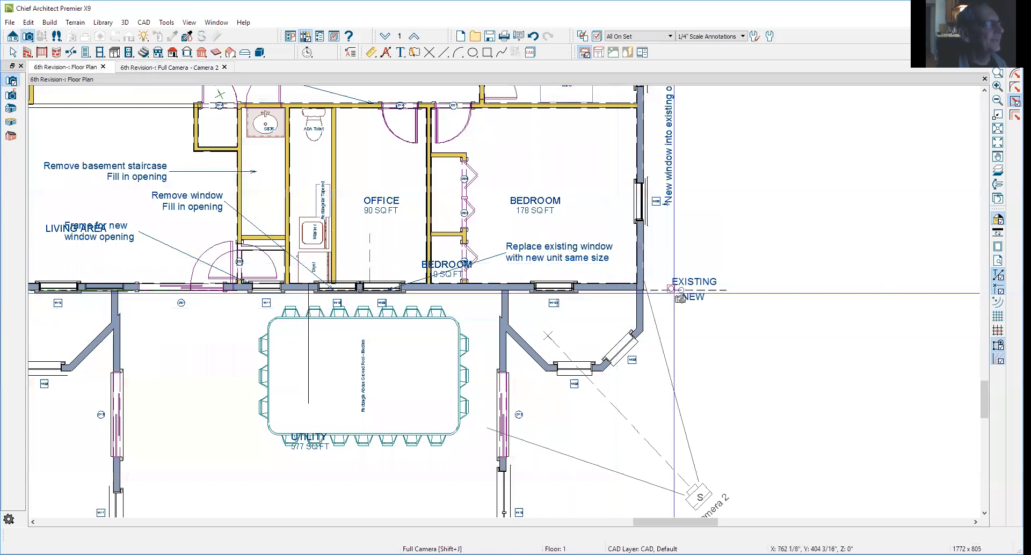
right_click(609, 287)
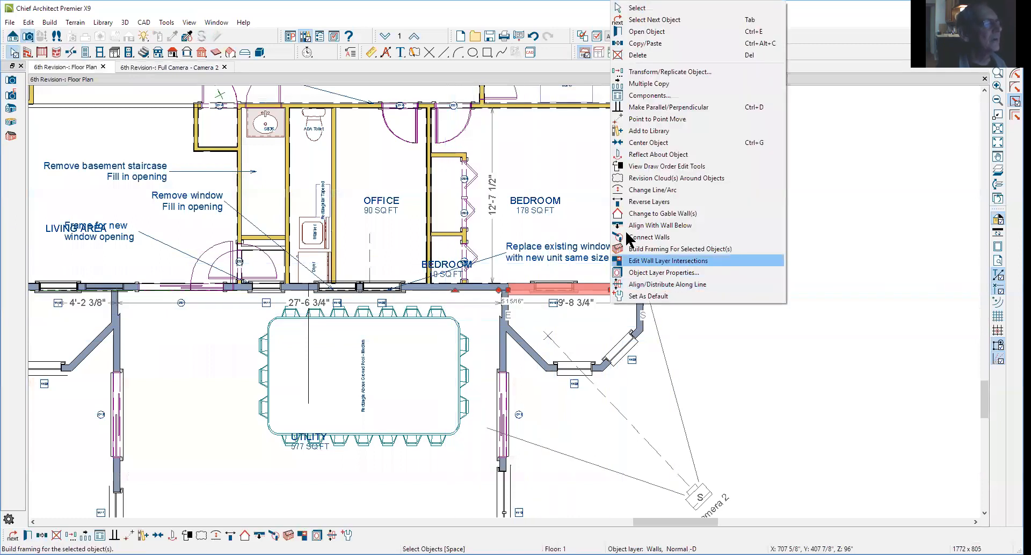
click(651, 35)
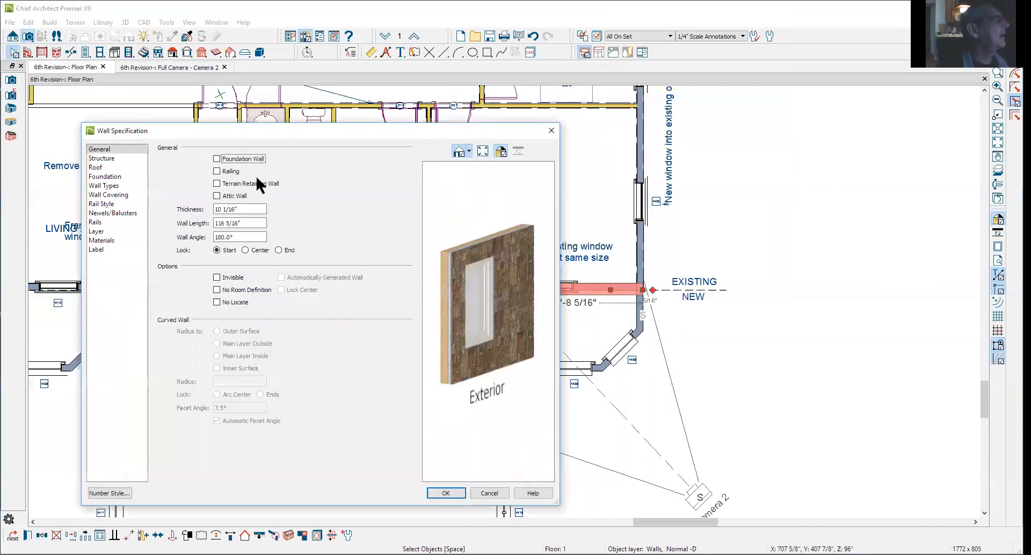
click(114, 186)
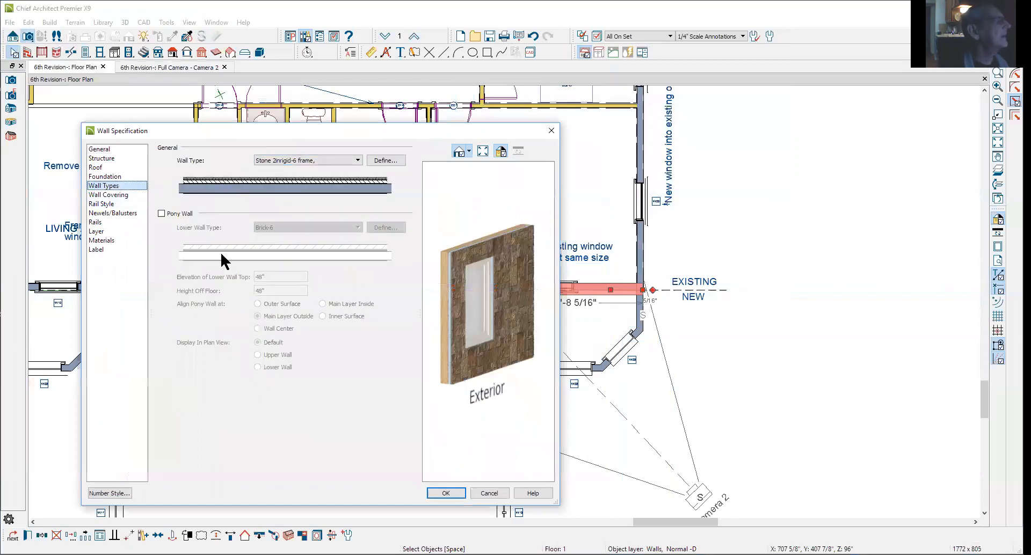
click(490, 494)
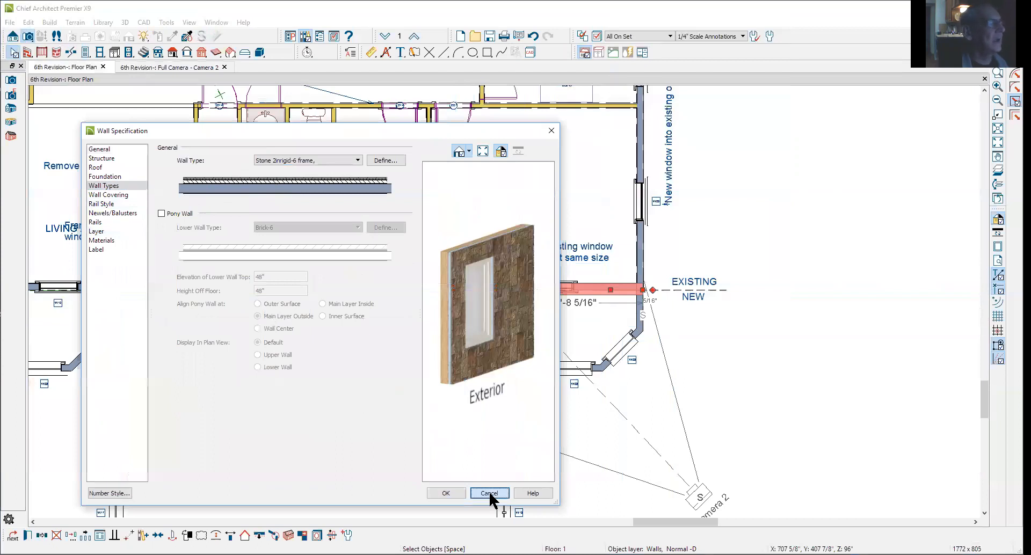
Delete the wall separating the bedroom from its bay
click(606, 290)
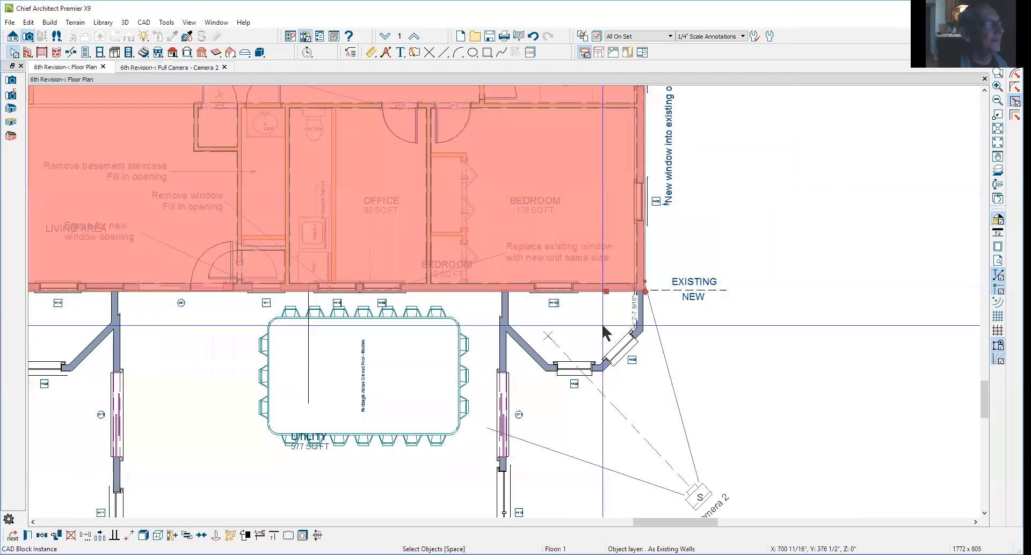
click(606, 293)
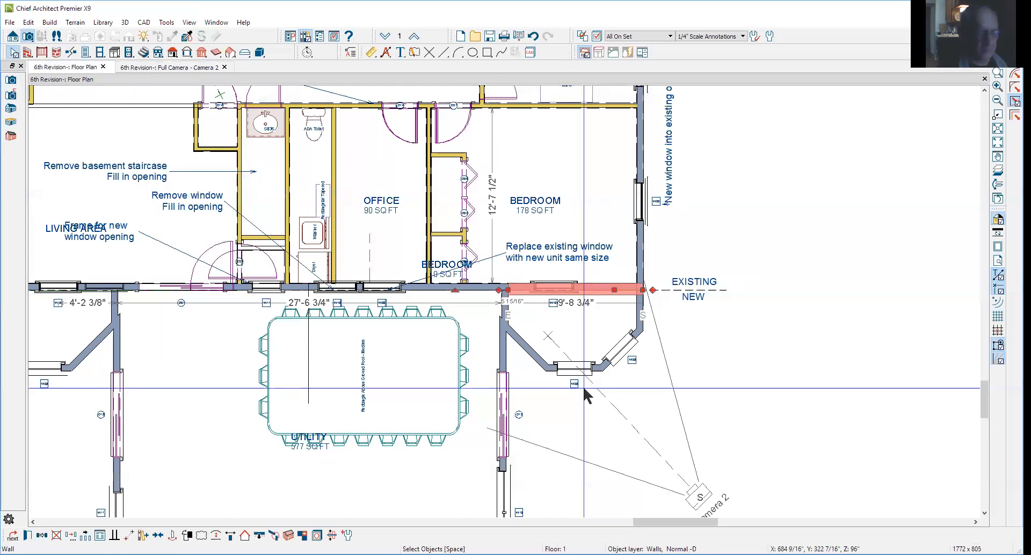
key(Delete)
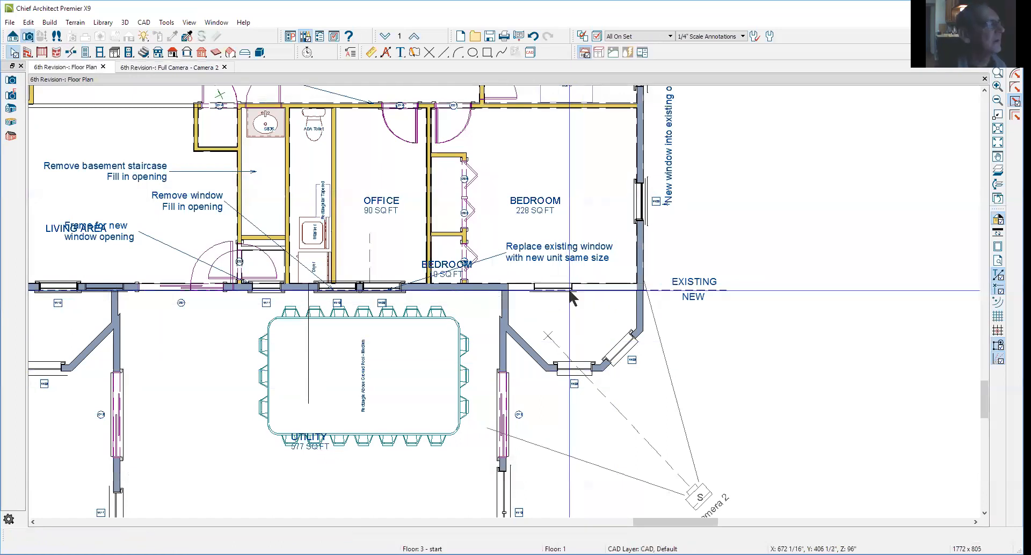
Check which layer the existing walls CAD block is assigned to, and close its specification without applying changes
click(547, 290)
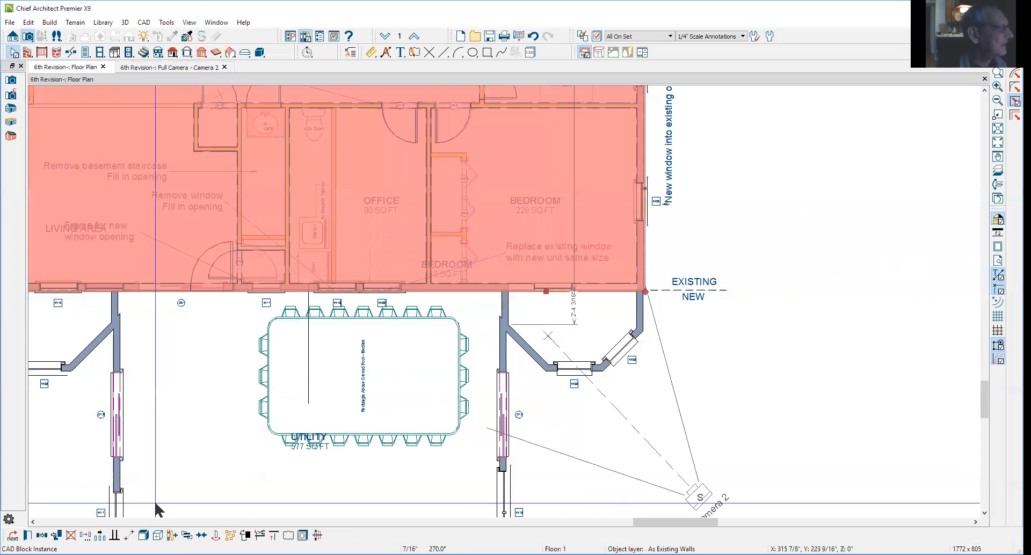
double_click(277, 174)
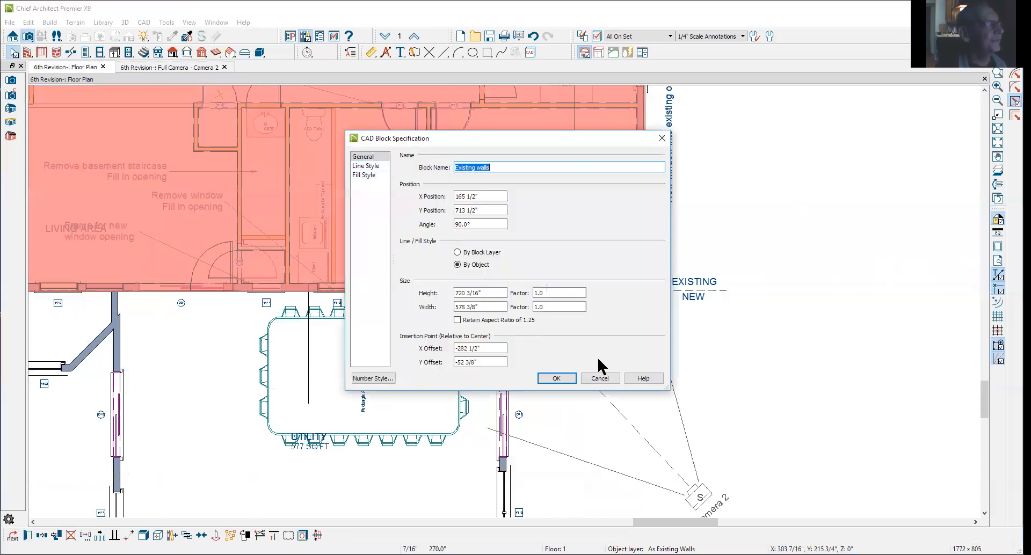
click(356, 167)
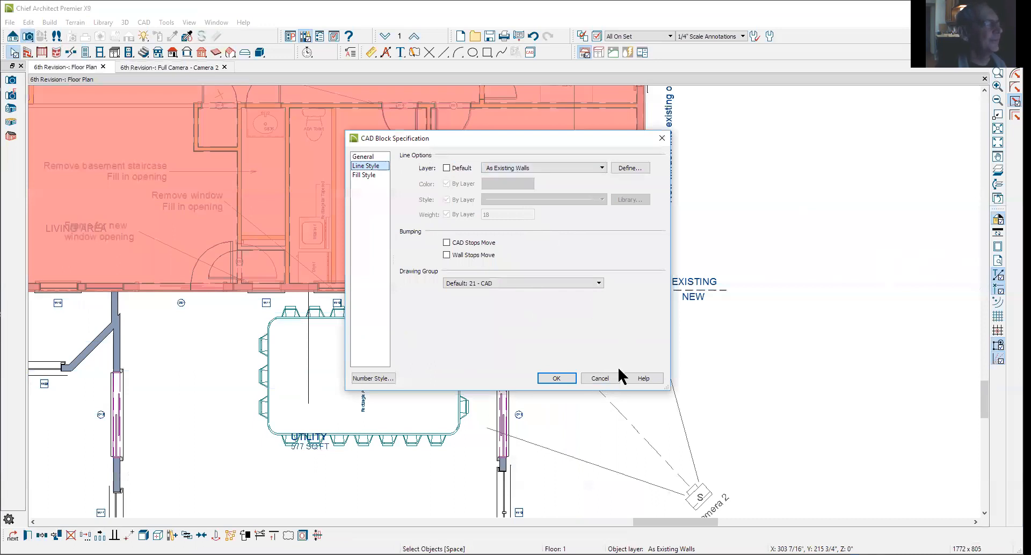
click(596, 381)
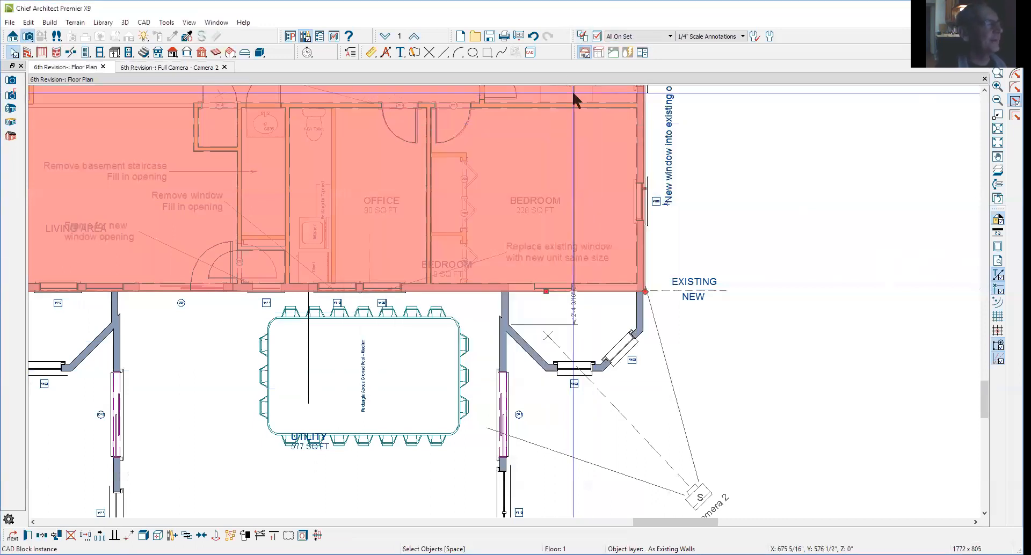
Turn off the display of the As Existing Walls layer in the All On Set layer set
click(598, 36)
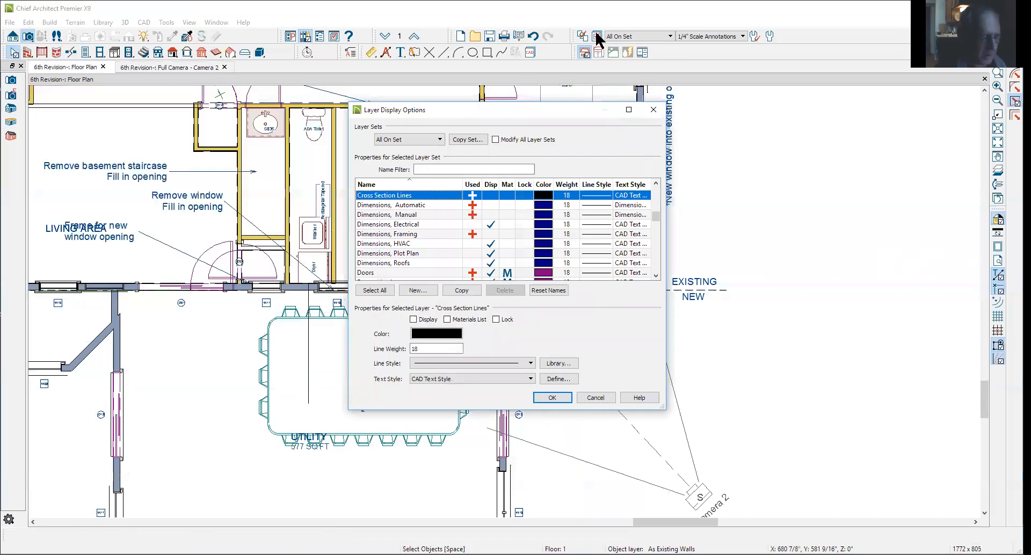
scroll(448, 202, up, 3)
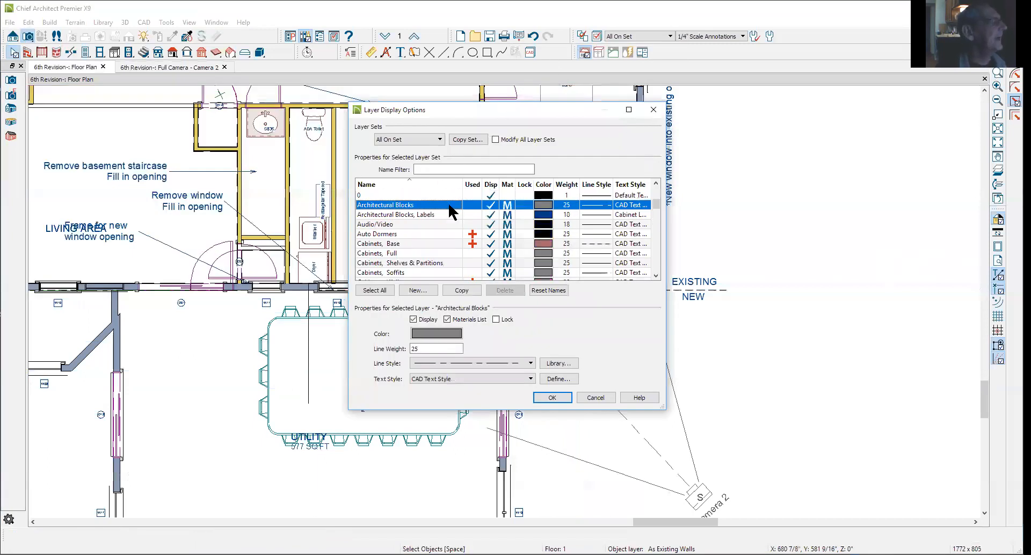
scroll(449, 203, down, 4)
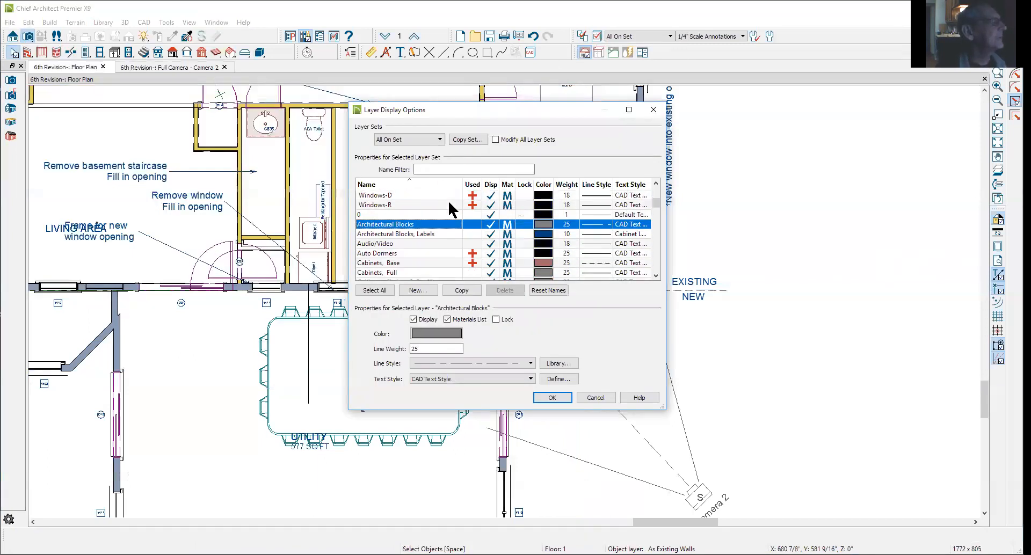
scroll(449, 203, up, 1)
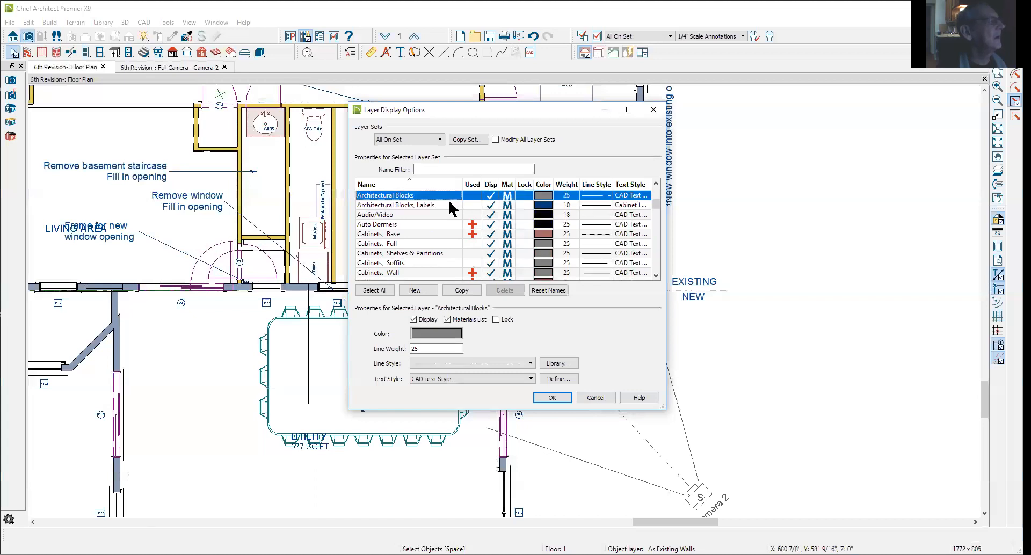
click(408, 182)
scroll(417, 212, down, 1)
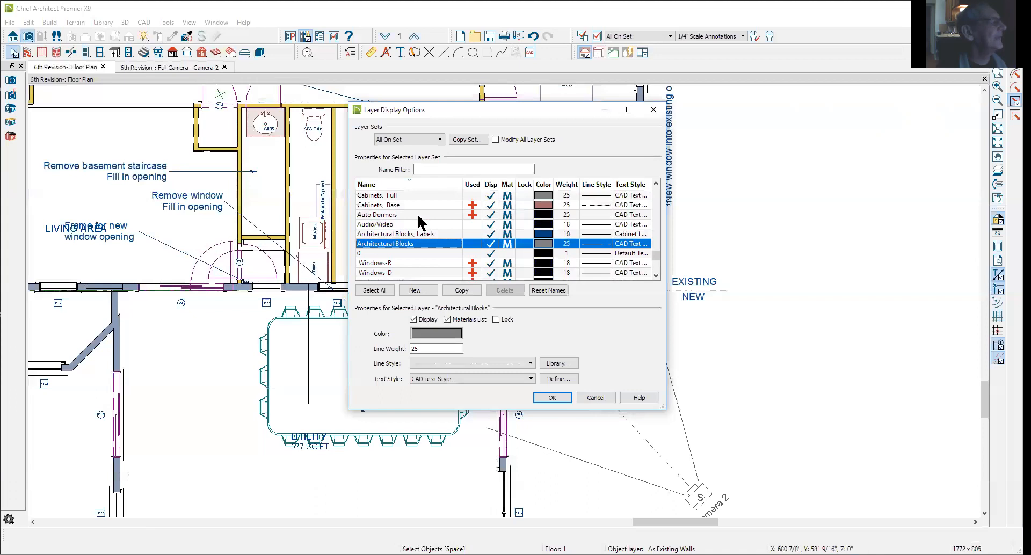
scroll(417, 212, up, 5)
scroll(417, 211, up, 15)
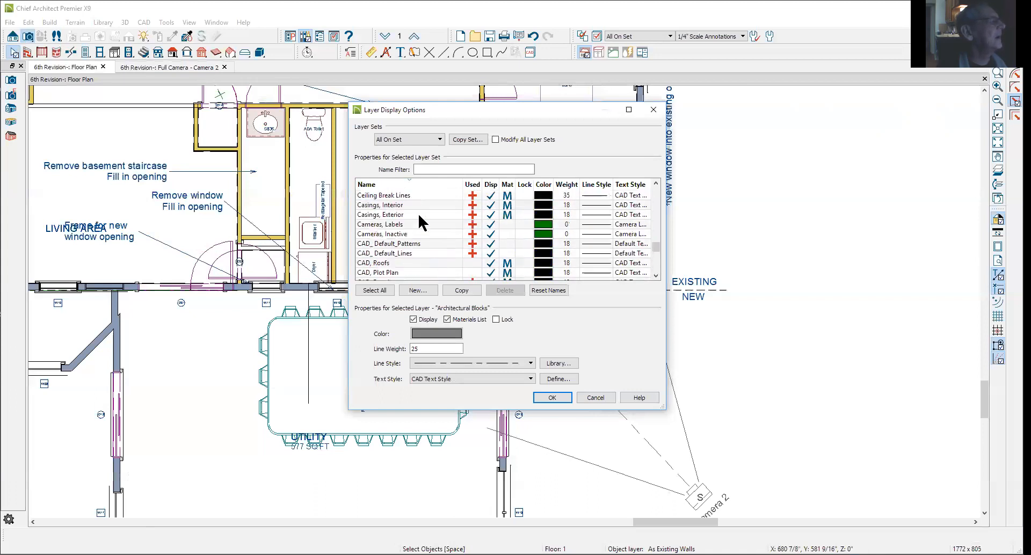
scroll(417, 212, up, 5)
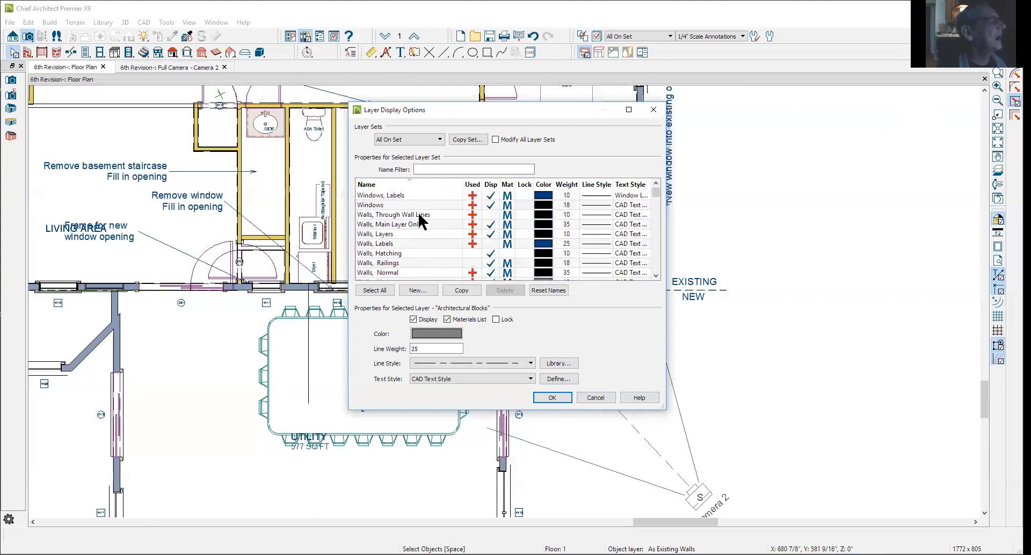
scroll(418, 212, down, 9)
scroll(378, 194, up, 10)
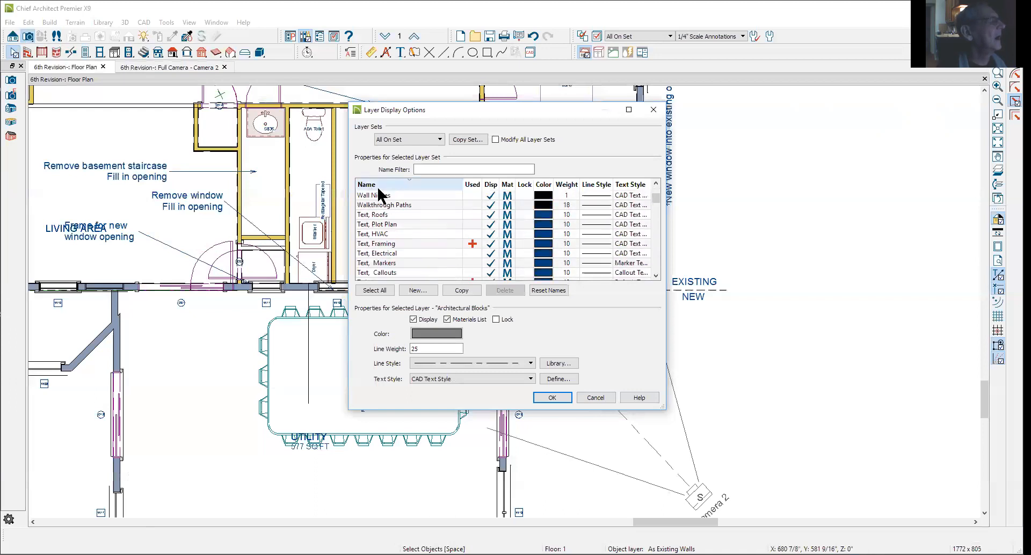
click(386, 185)
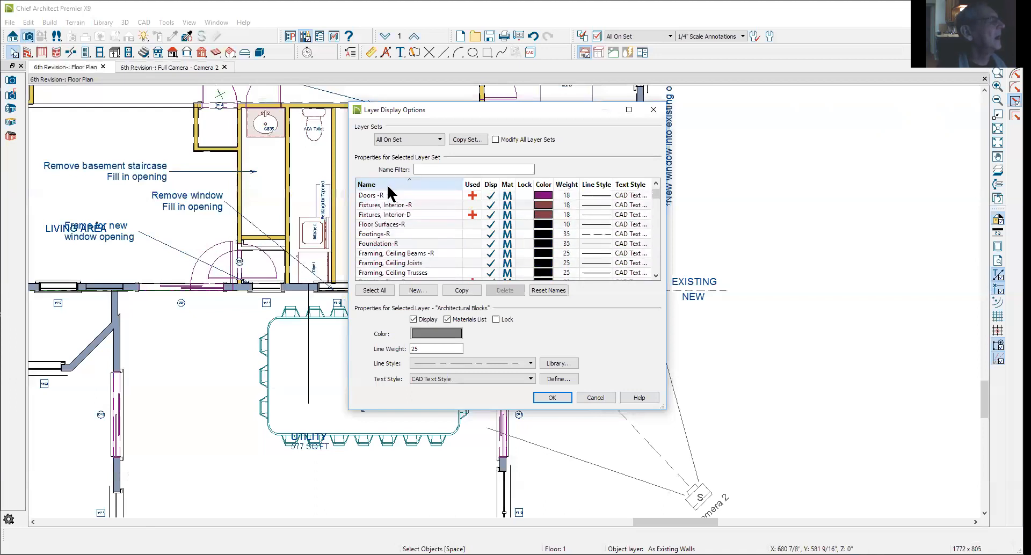
click(395, 180)
scroll(435, 201, up, 15)
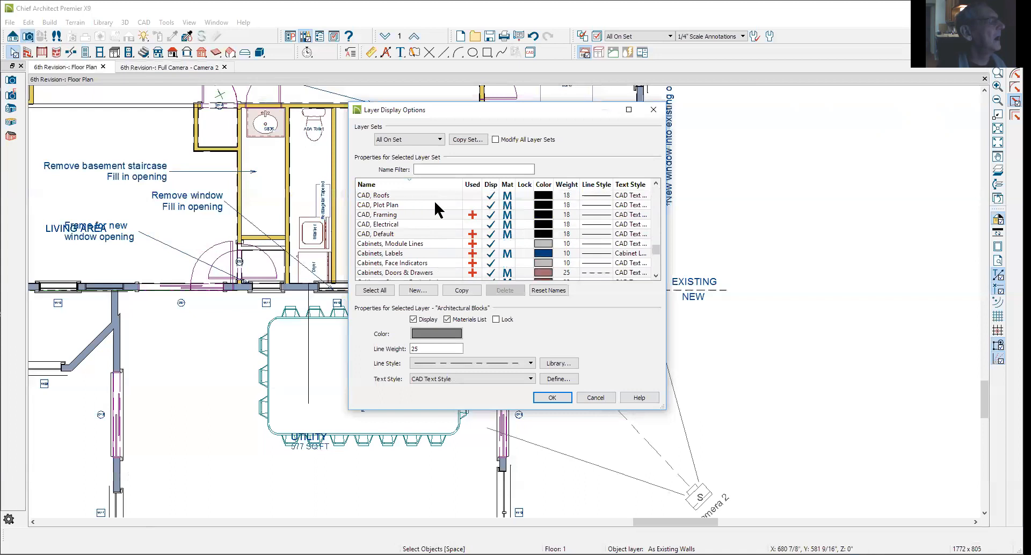
scroll(434, 199, up, 15)
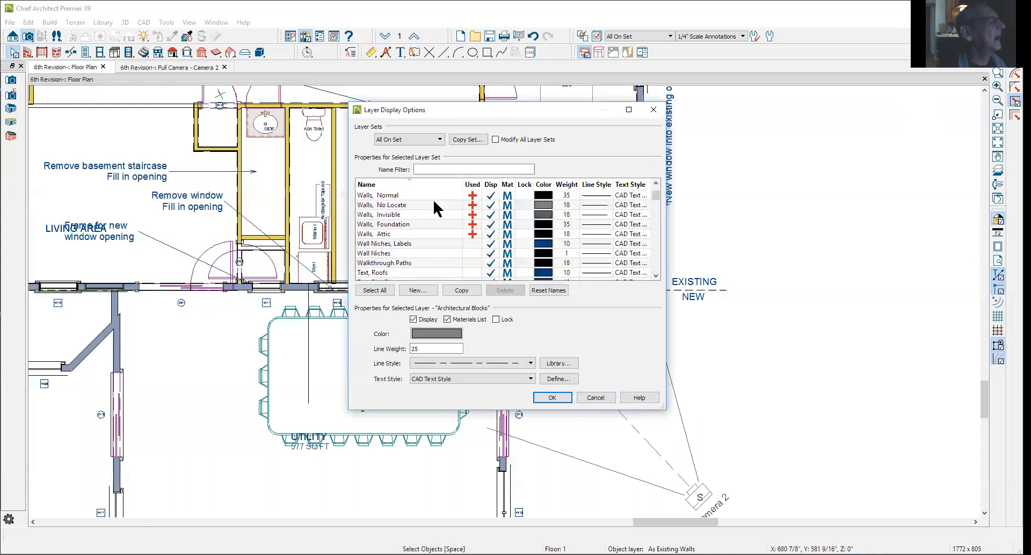
click(415, 182)
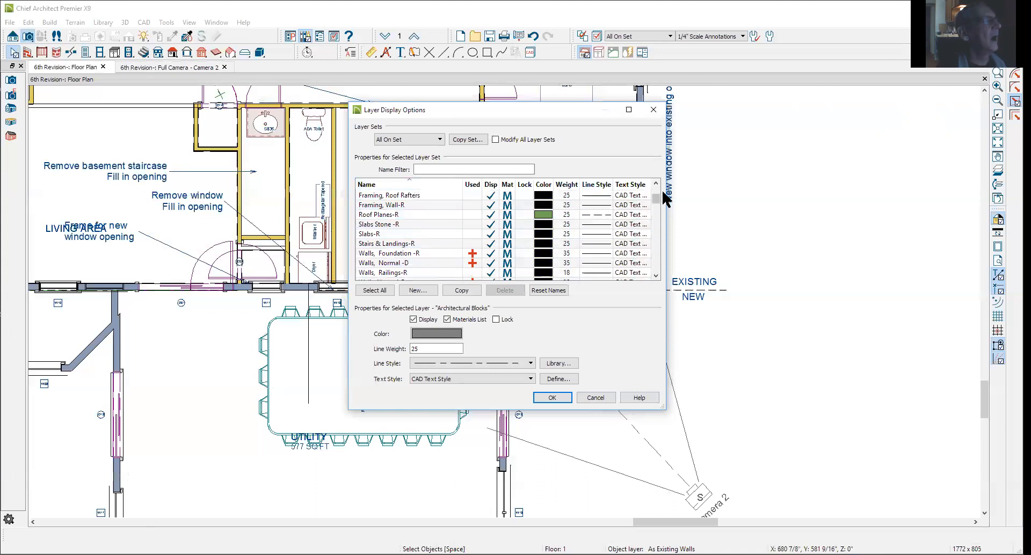
drag(656, 200, 659, 166)
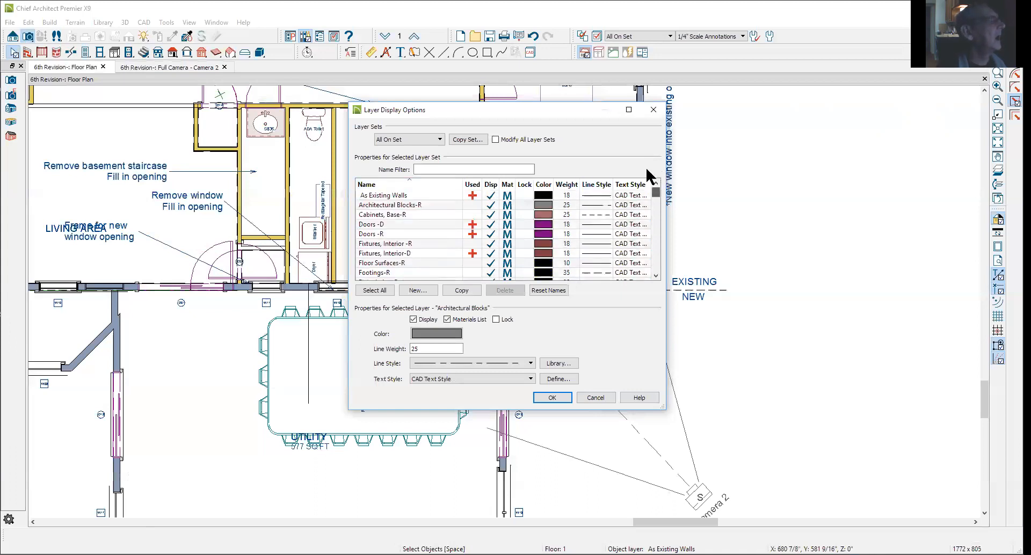
click(489, 196)
click(554, 398)
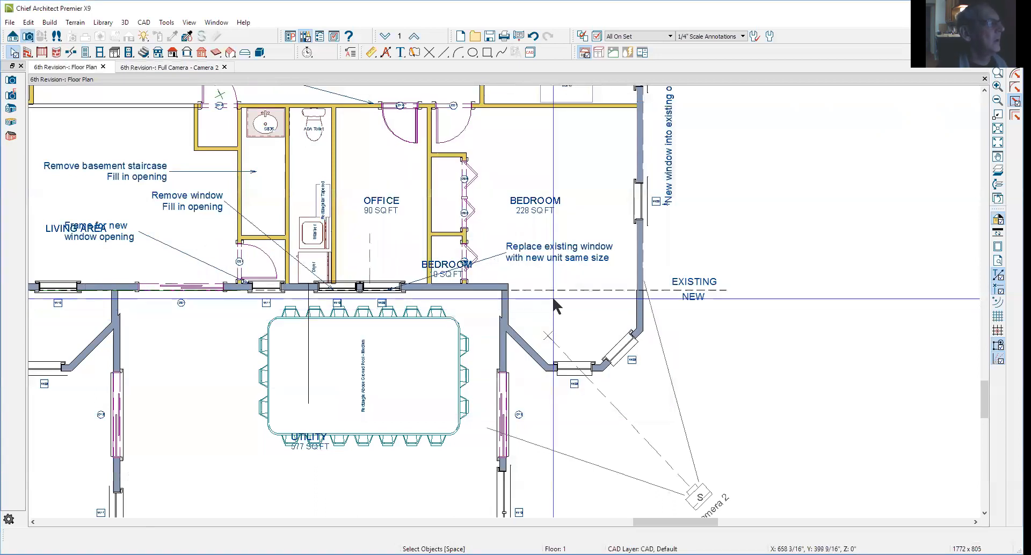
click(560, 310)
key(Escape)
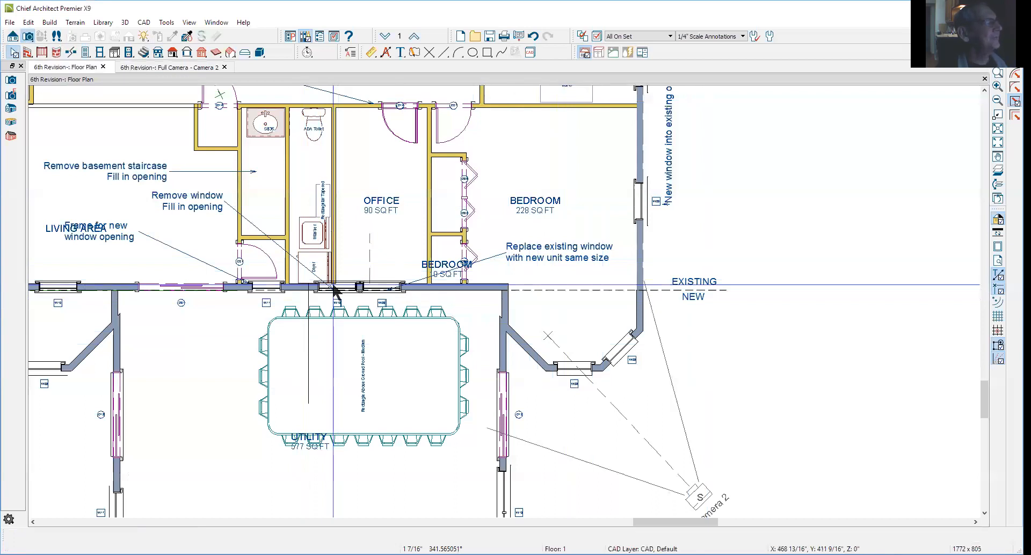
Create a full camera view from the bedroom toward the bay, inspect the opened-up interior, and close the view
click(27, 37)
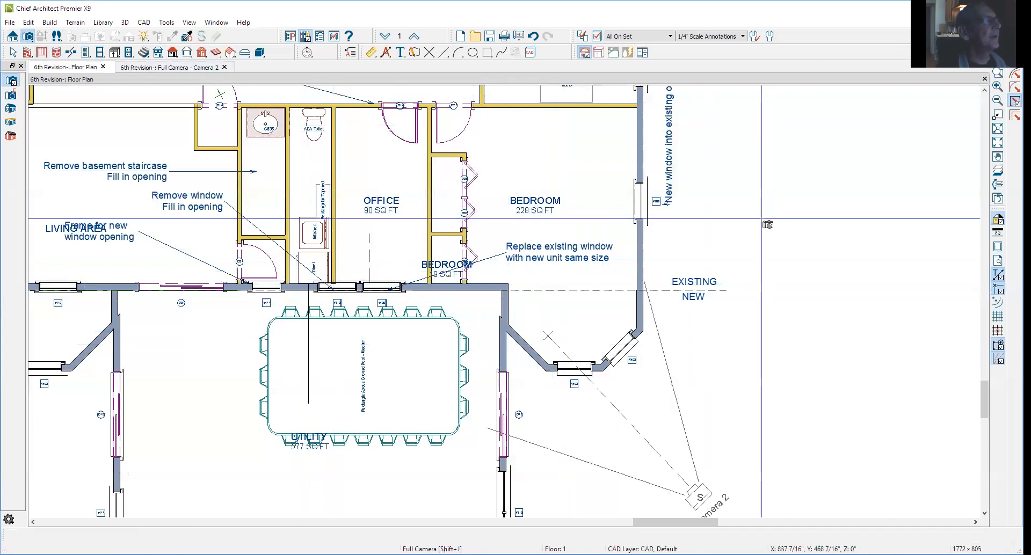
drag(544, 121, 614, 459)
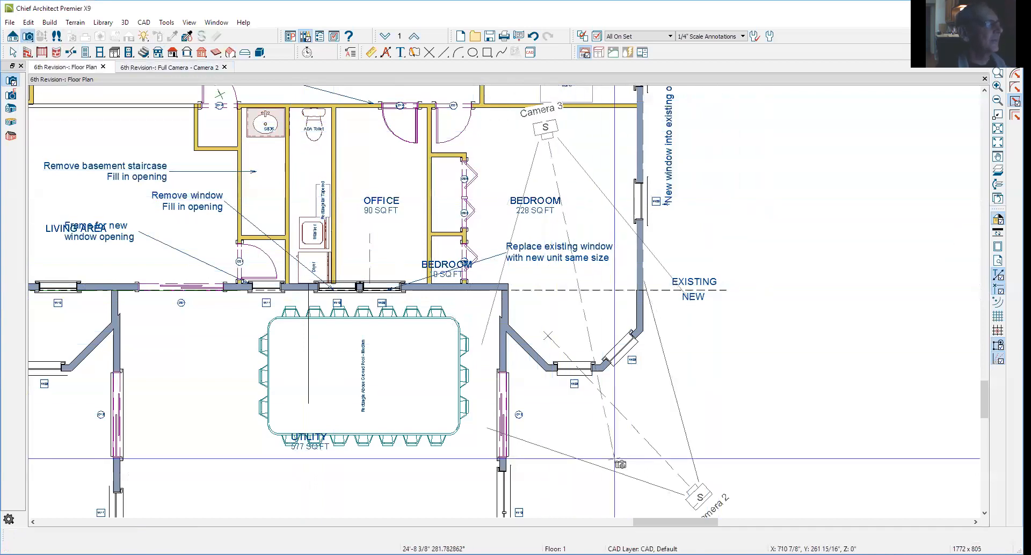
drag(615, 459, 615, 458)
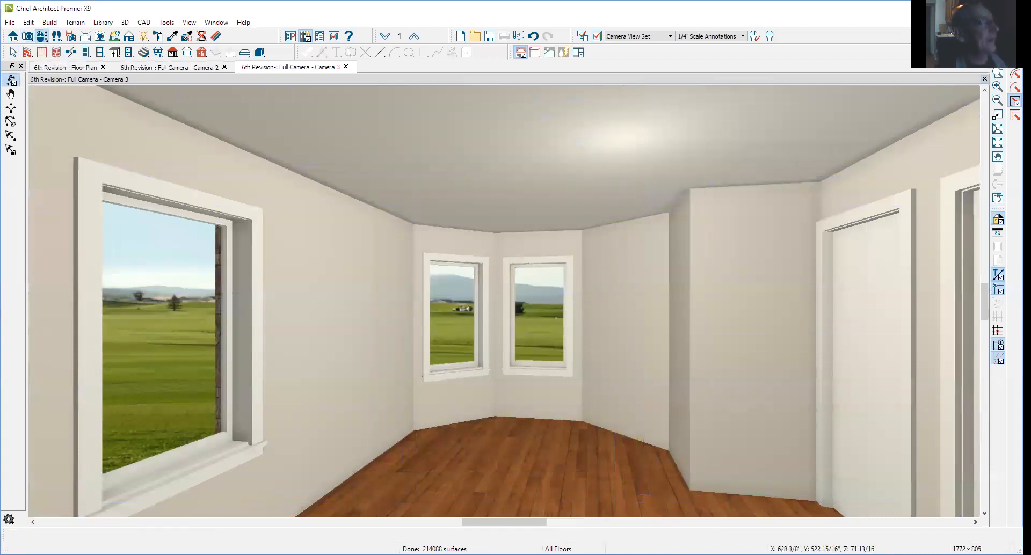
click(345, 67)
Examine the bay's exterior in the Camera 2 view and return to the floor plan
scroll(558, 270, down, 5)
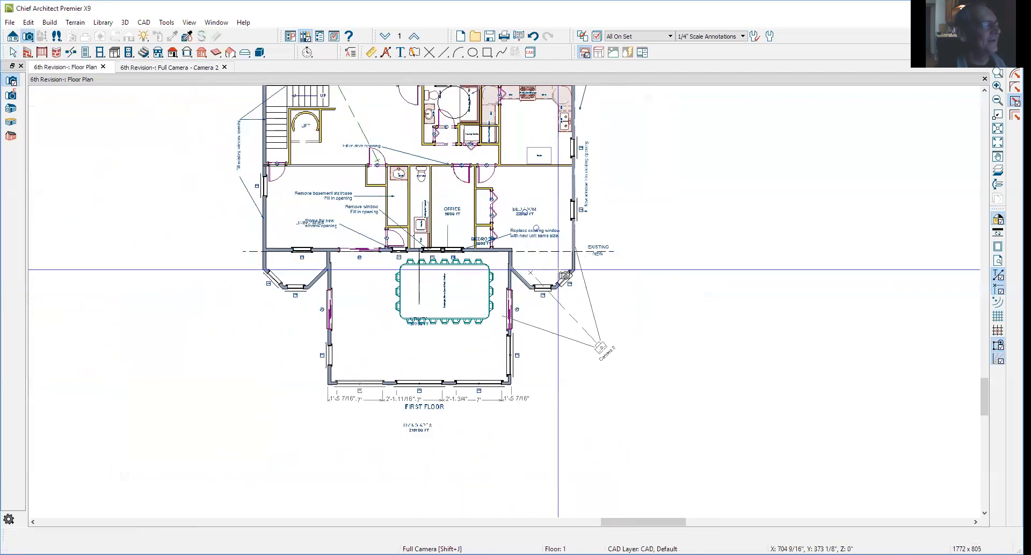
click(170, 67)
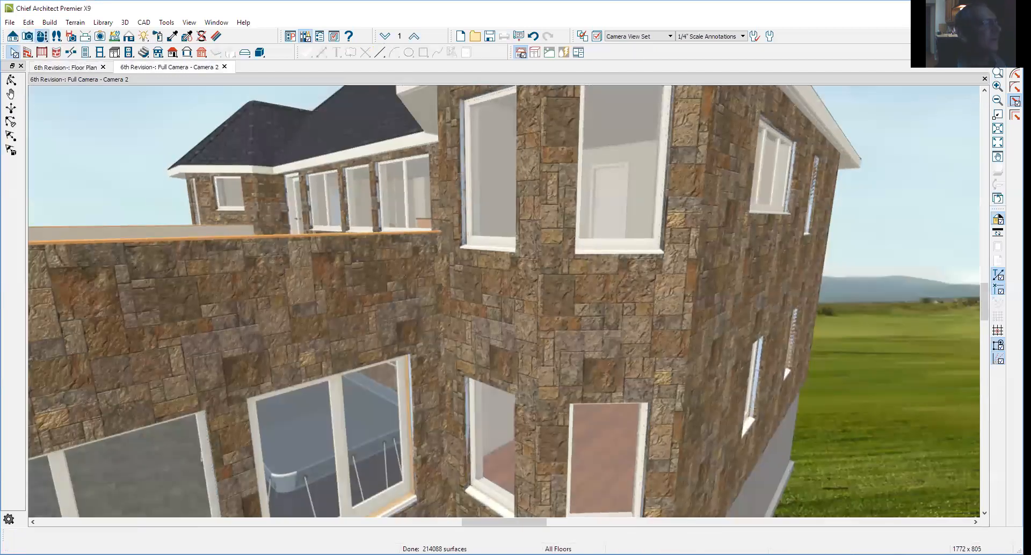
scroll(517, 311, down, 3)
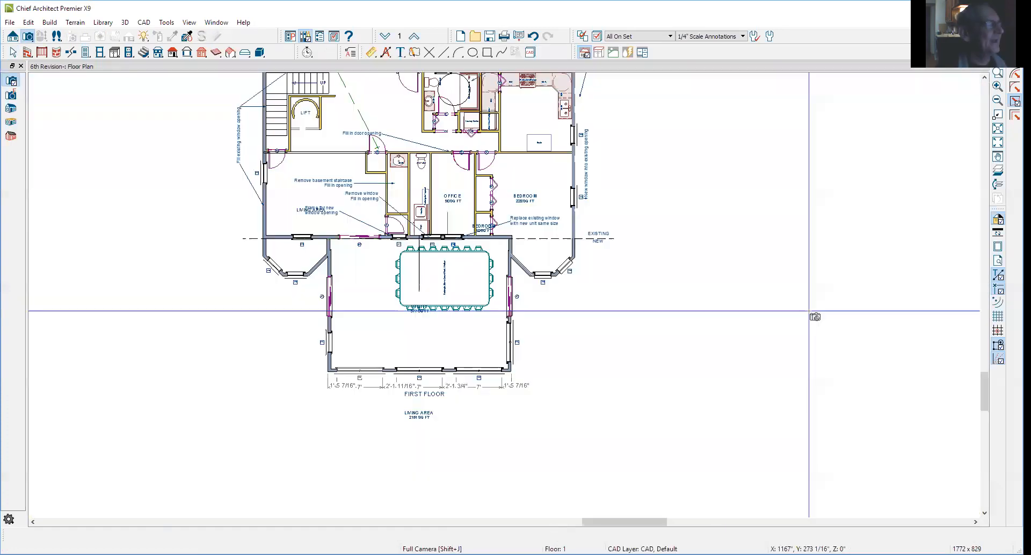
Delete the wall separating the living area from its bay on the opposite side of the utility room
scroll(365, 215, up, 4)
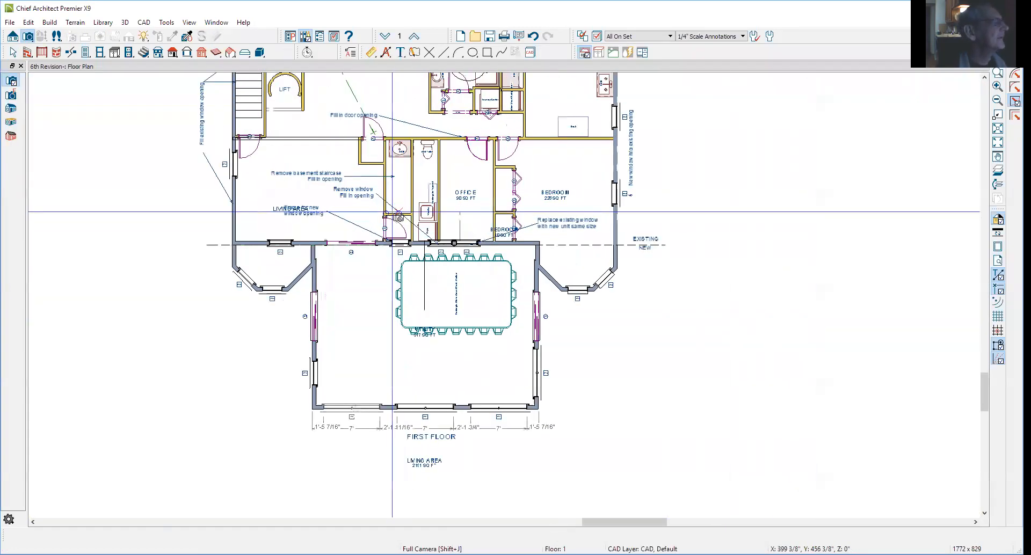
key(space)
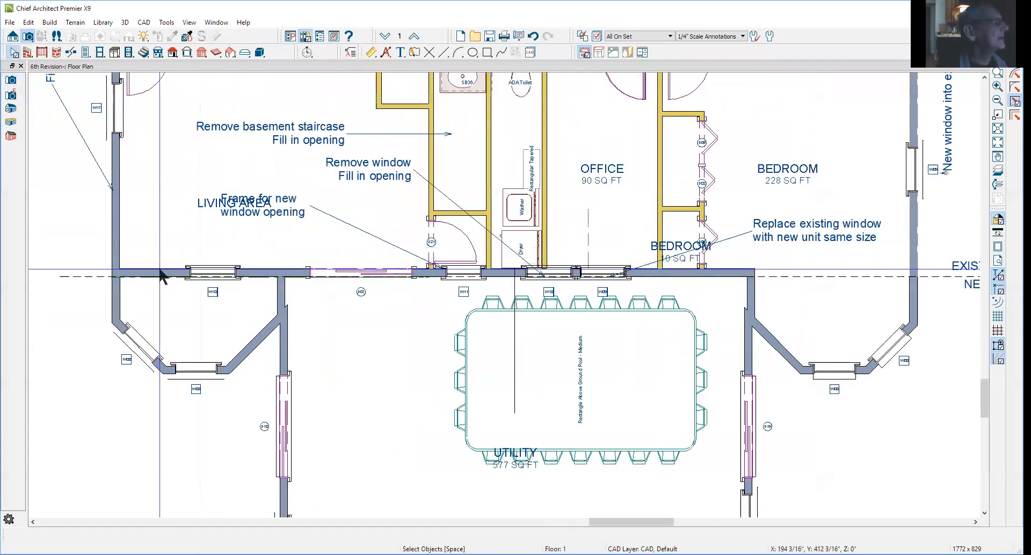
click(161, 275)
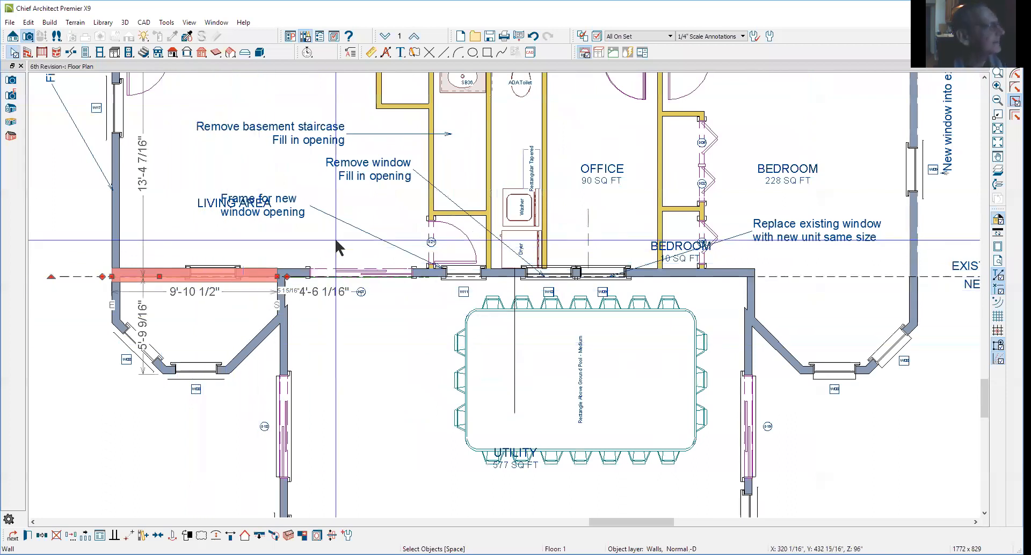
key(Delete)
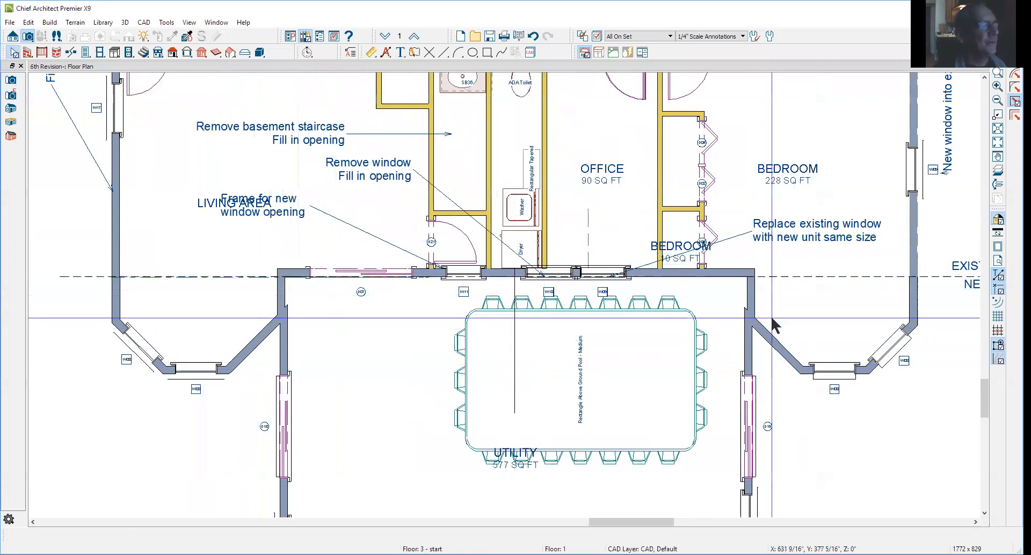
Shift the short wall beside the bedroom bay sideways so it lines up with the utility room's side wall
scroll(773, 325, up, 4)
click(742, 279)
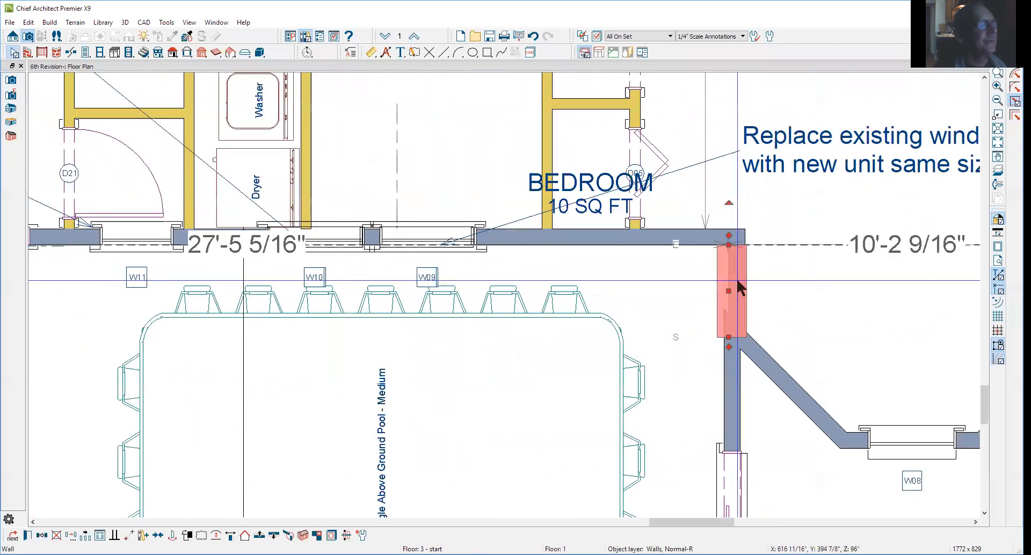
drag(730, 288, 720, 281)
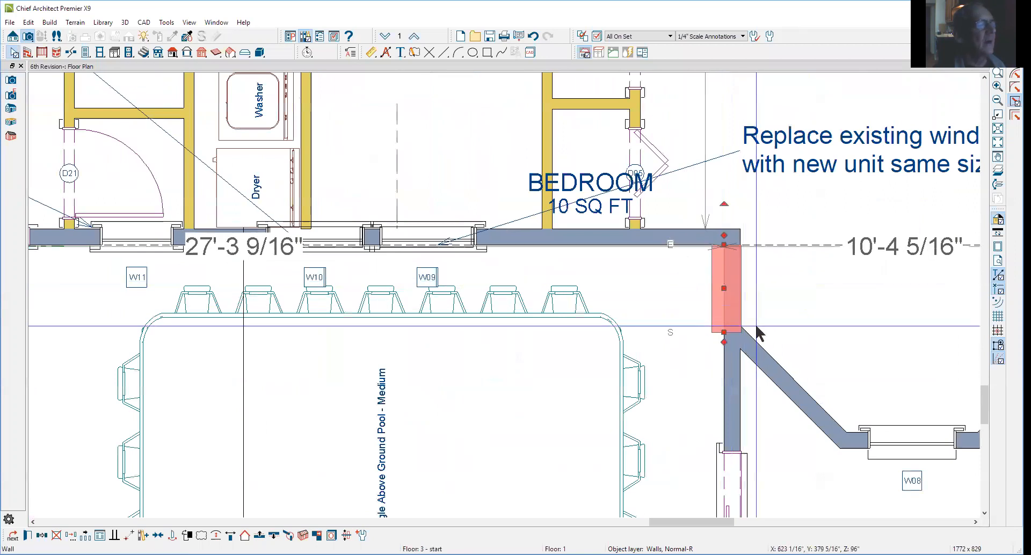
key(Escape)
click(737, 319)
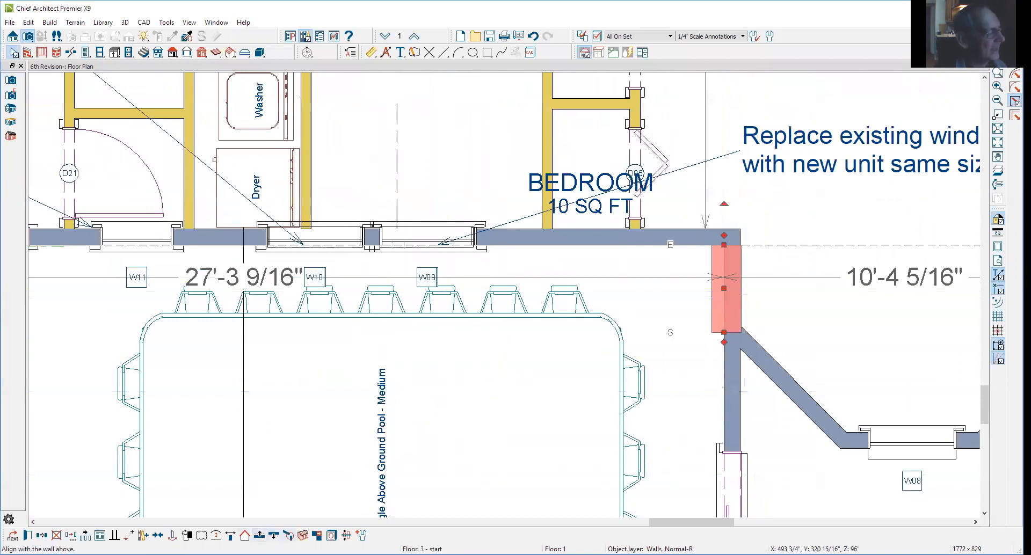
scroll(776, 282, down, 4)
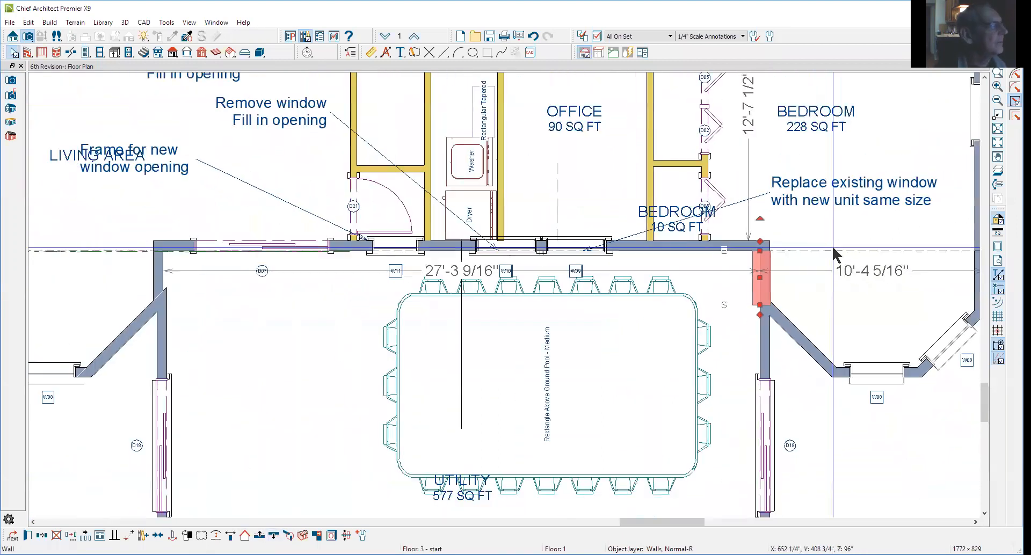
Move the short wall beside the living area bay toward the utility room, in line with the side wall below it
scroll(346, 265, up, 5)
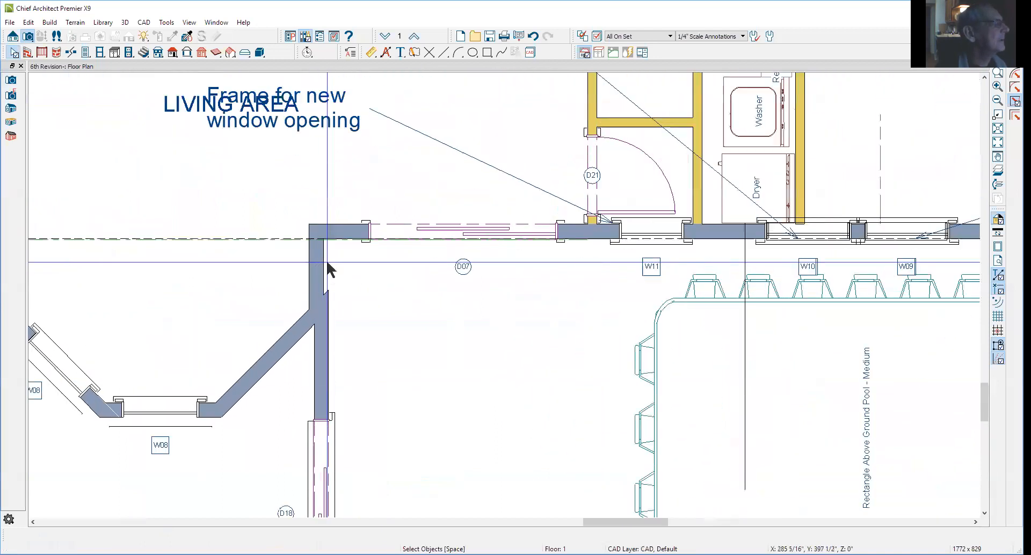
scroll(307, 264, up, 3)
click(308, 268)
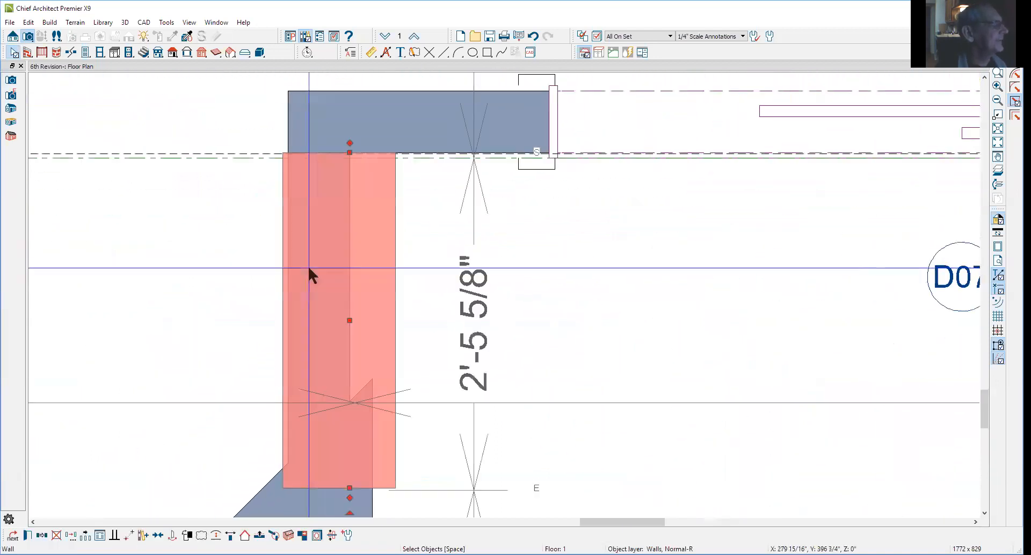
drag(350, 321, 392, 313)
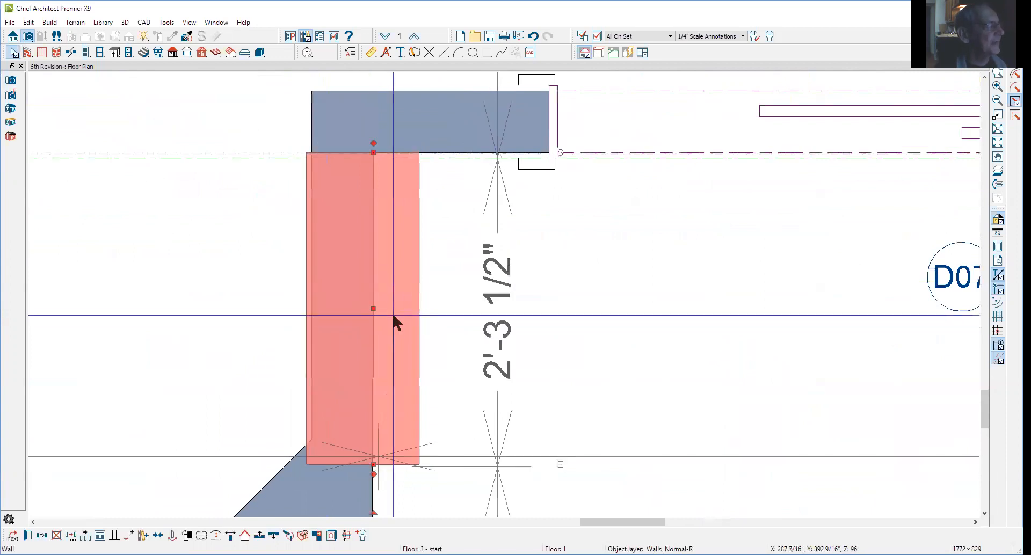
click(392, 312)
drag(373, 309, 372, 307)
scroll(334, 343, up, 3)
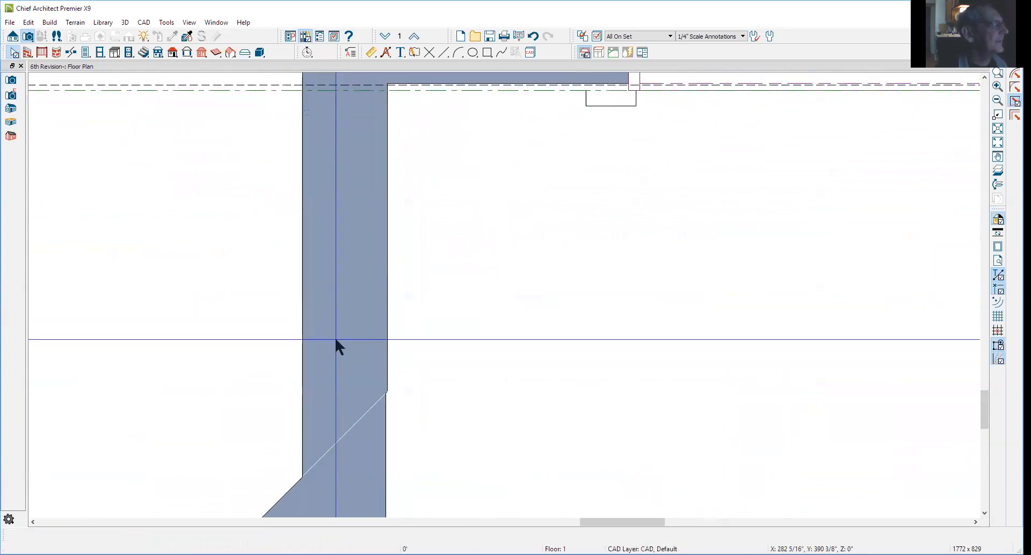
Fine-tune the short living area bay wall's position against the utility room side wall and inspect the joint closely
click(381, 275)
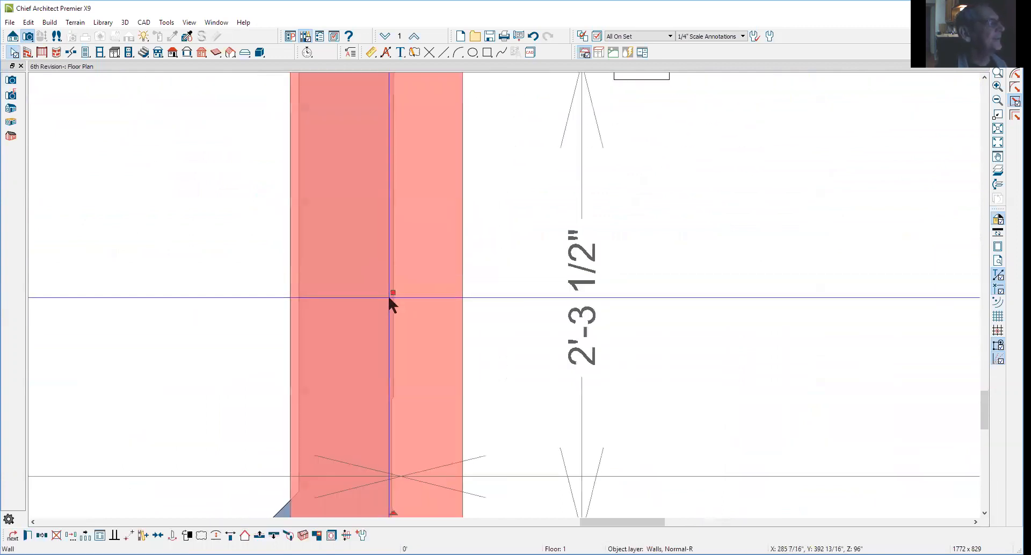
drag(392, 292, 390, 290)
click(409, 290)
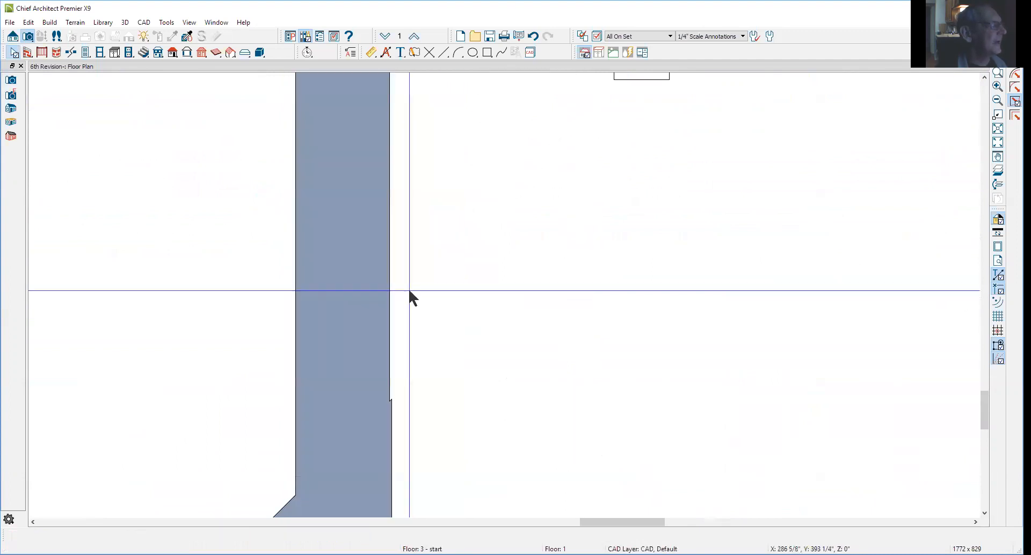
click(377, 312)
drag(388, 297, 393, 293)
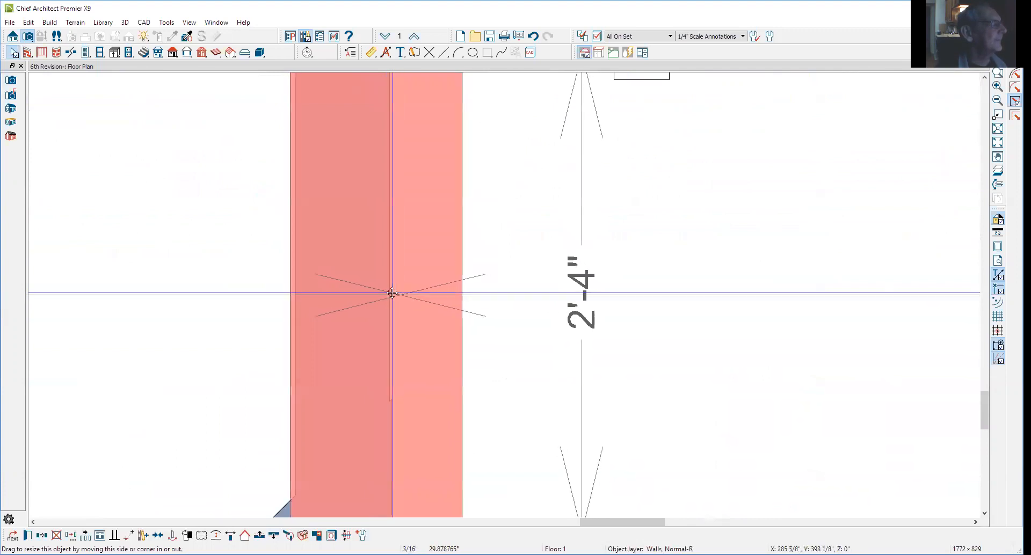
click(440, 309)
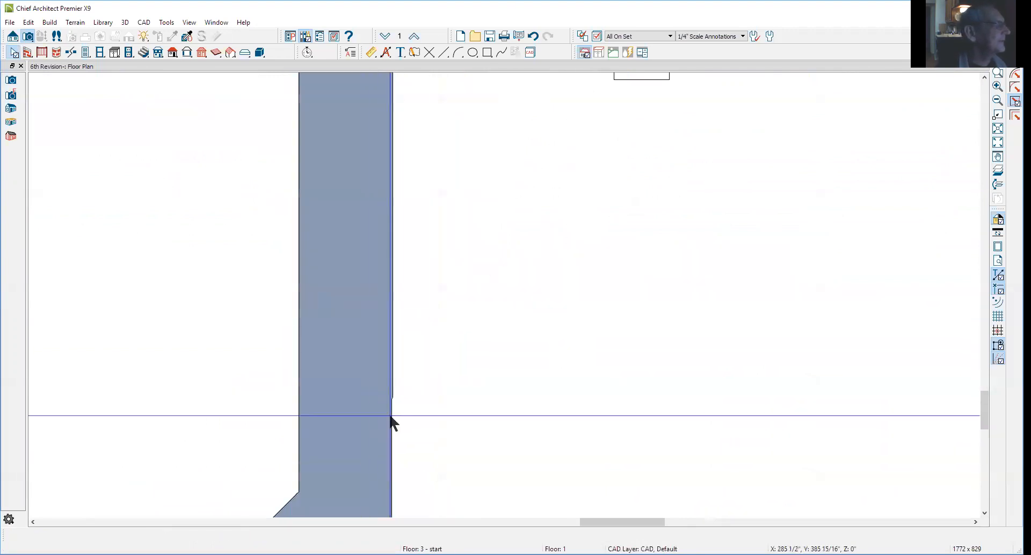
scroll(391, 416, up, 4)
scroll(400, 356, up, 2)
scroll(400, 322, down, 6)
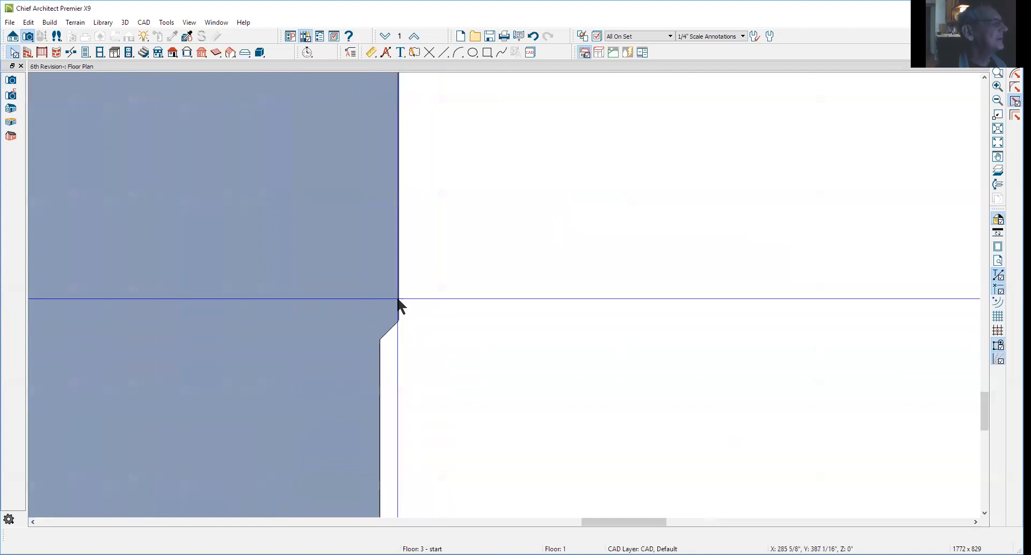
scroll(406, 316, down, 2)
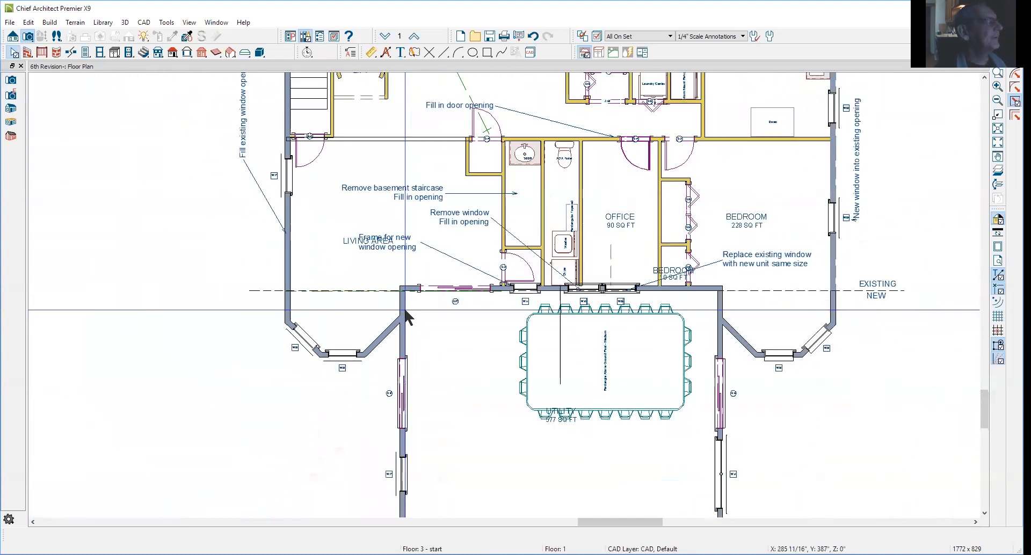
Create a full camera view from the living area toward its bay, inspect the opened-up interior, and close the view
scroll(407, 317, down, 3)
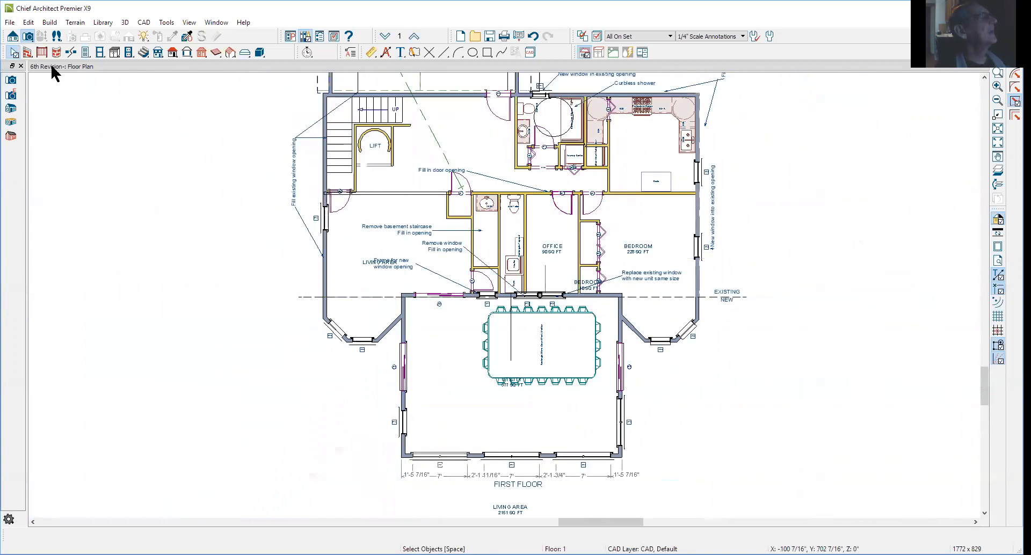
click(10, 80)
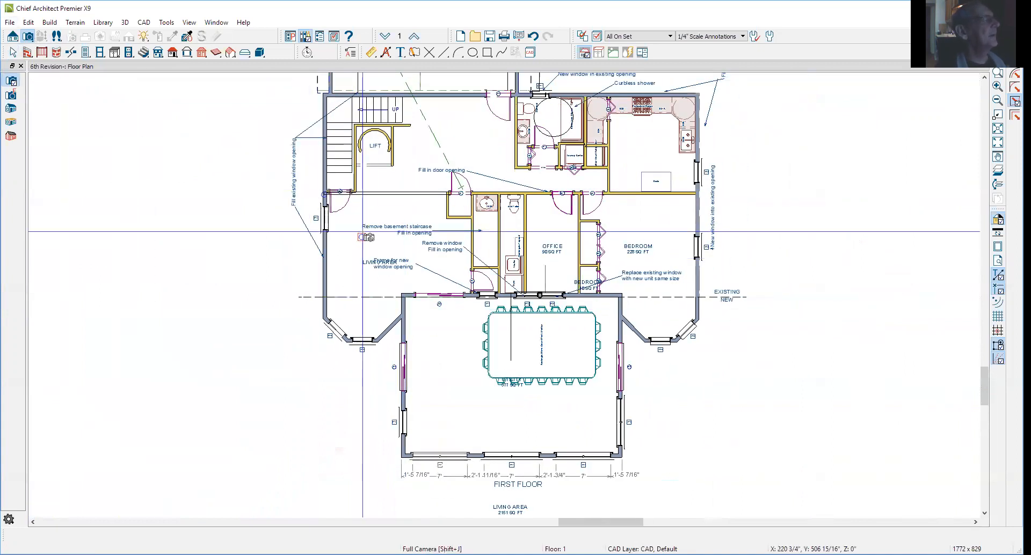
drag(407, 209, 344, 356)
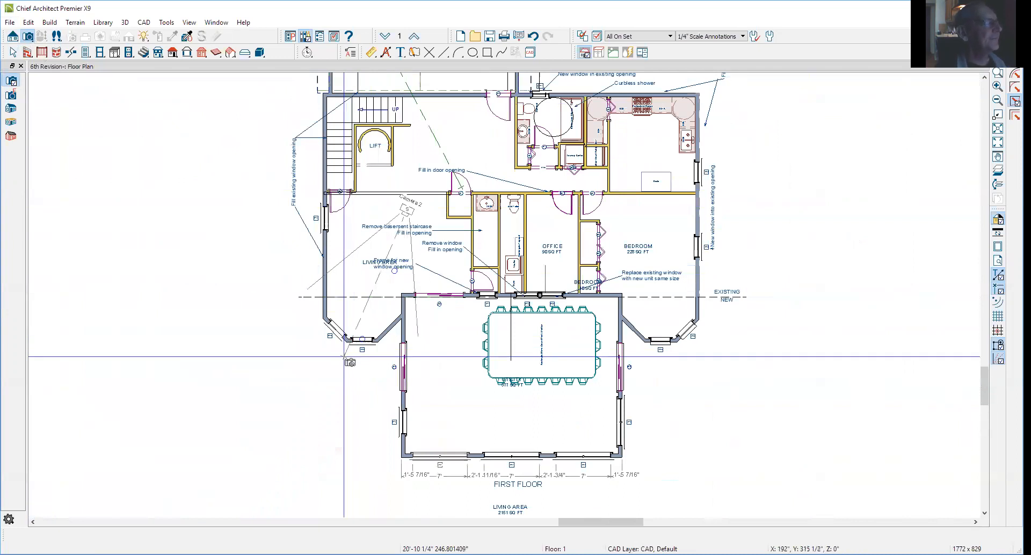
drag(343, 356, 344, 357)
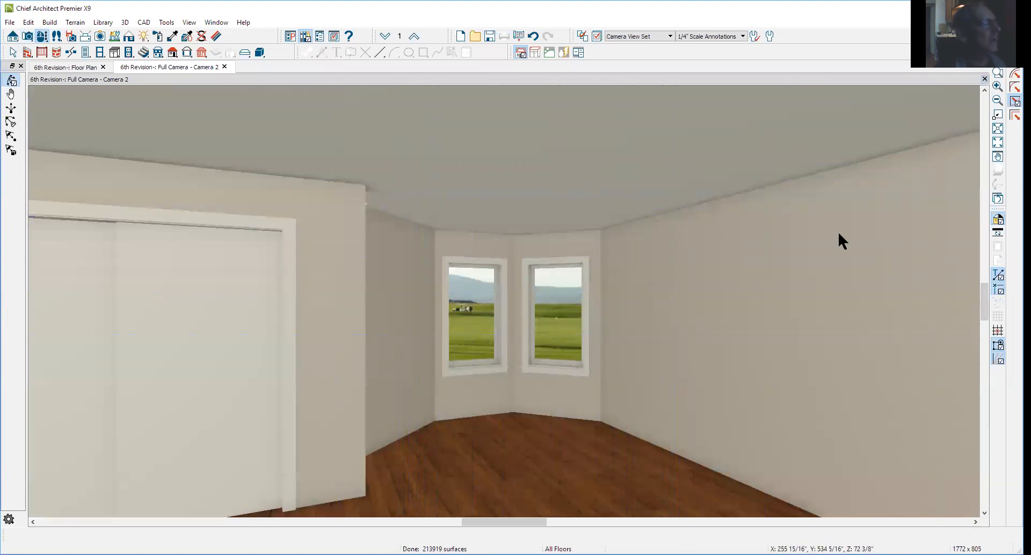
key(space)
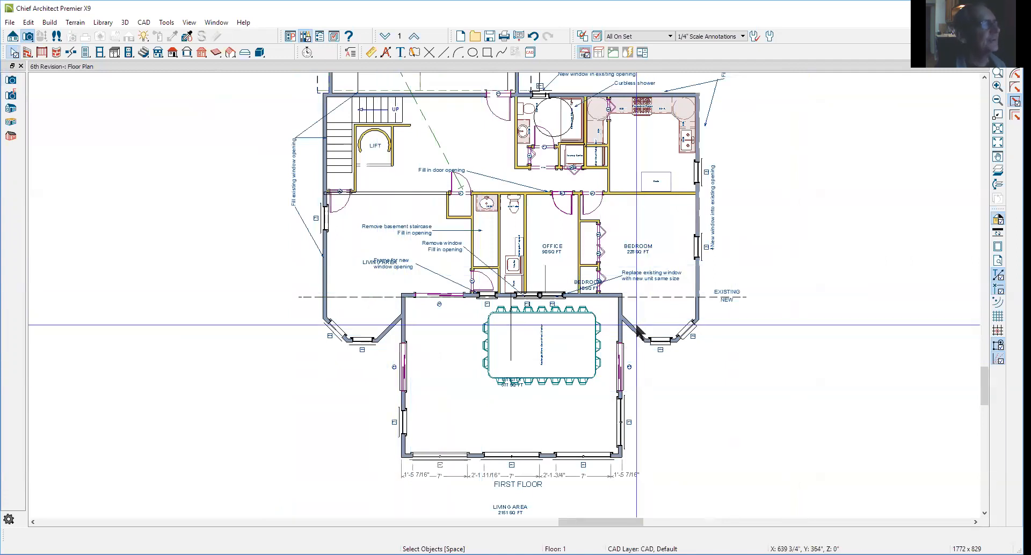
Go up to floor 2 and examine the walls and windows around both bays and the living space
scroll(636, 325, down, 2)
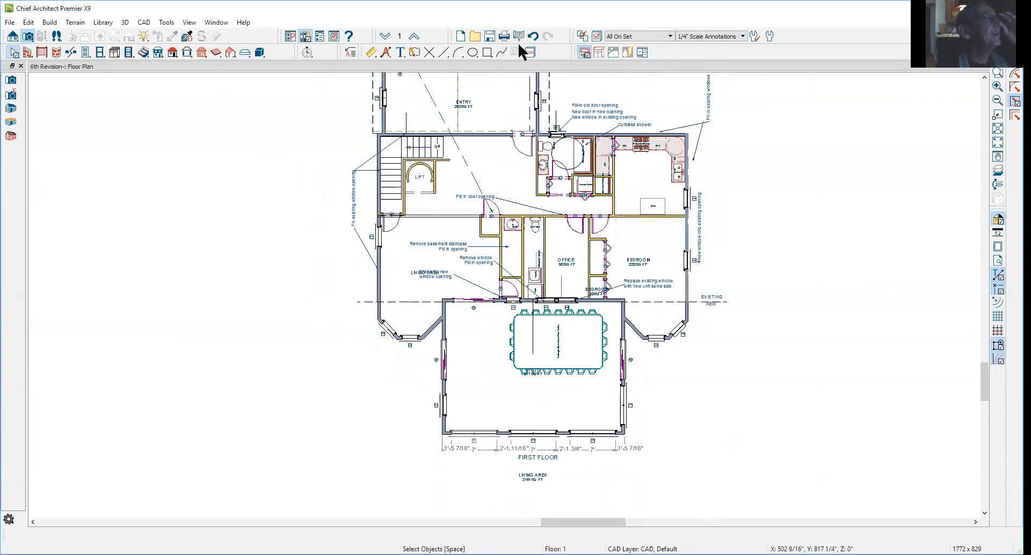
click(417, 39)
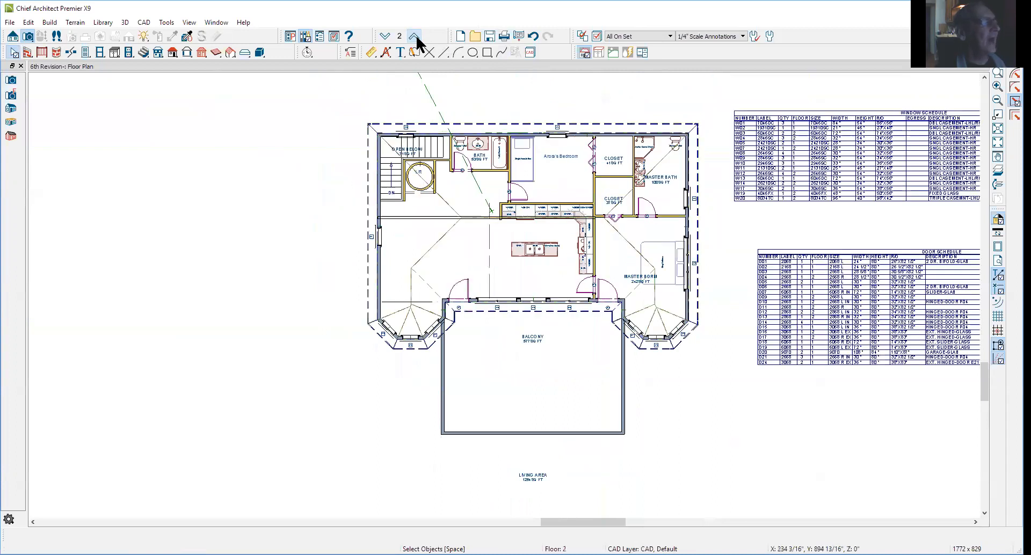
scroll(509, 251, up, 2)
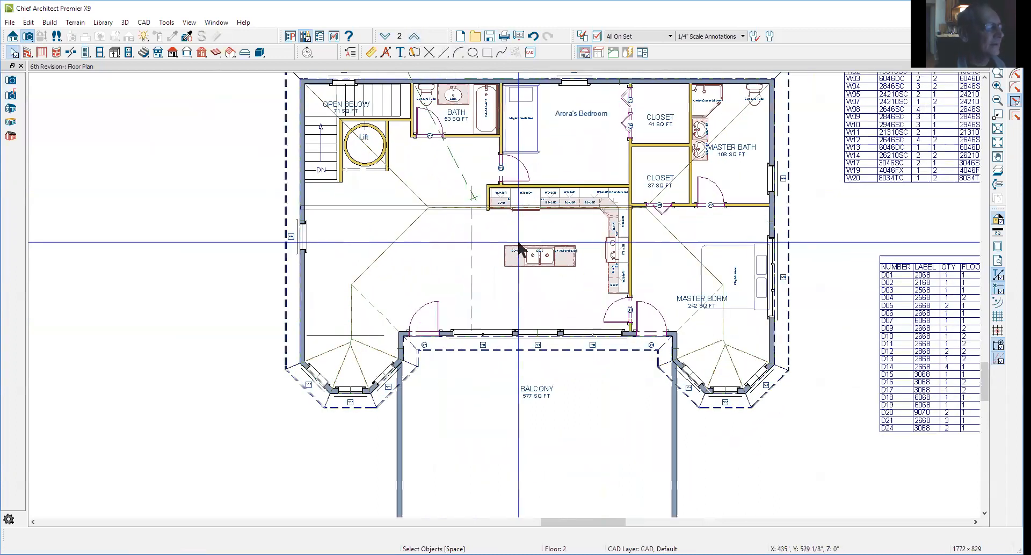
scroll(505, 301, up, 1)
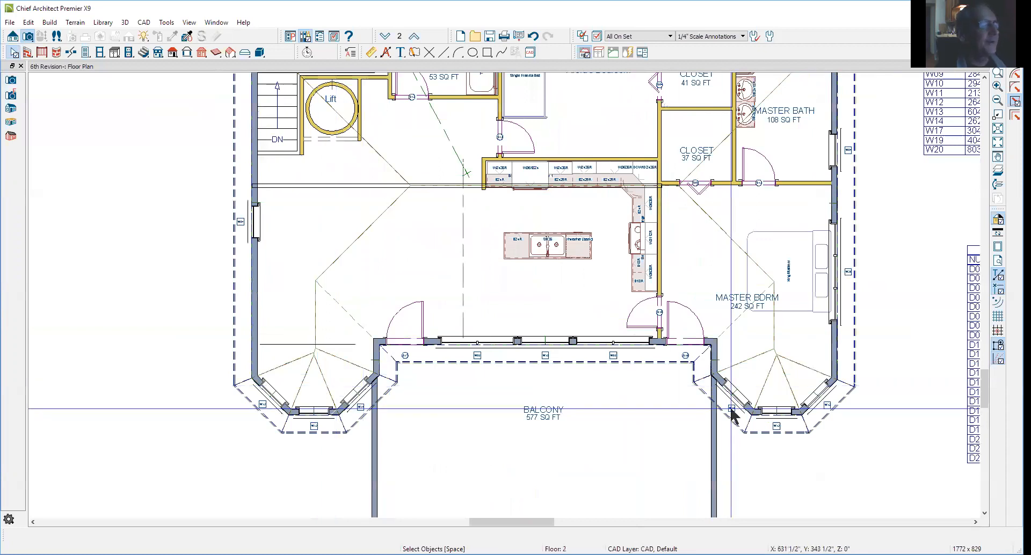
scroll(731, 406, down, 2)
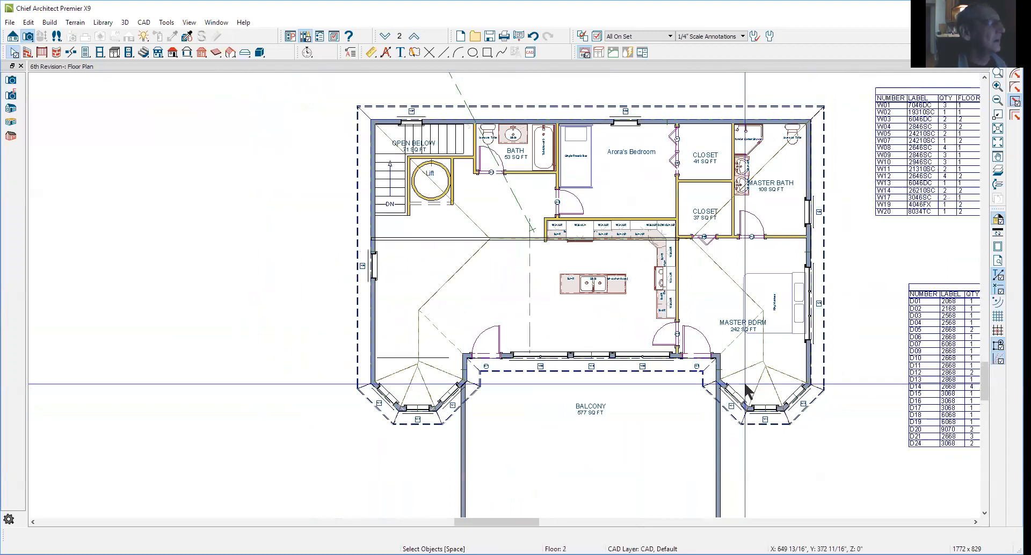
scroll(357, 289, up, 2)
scroll(356, 288, up, 3)
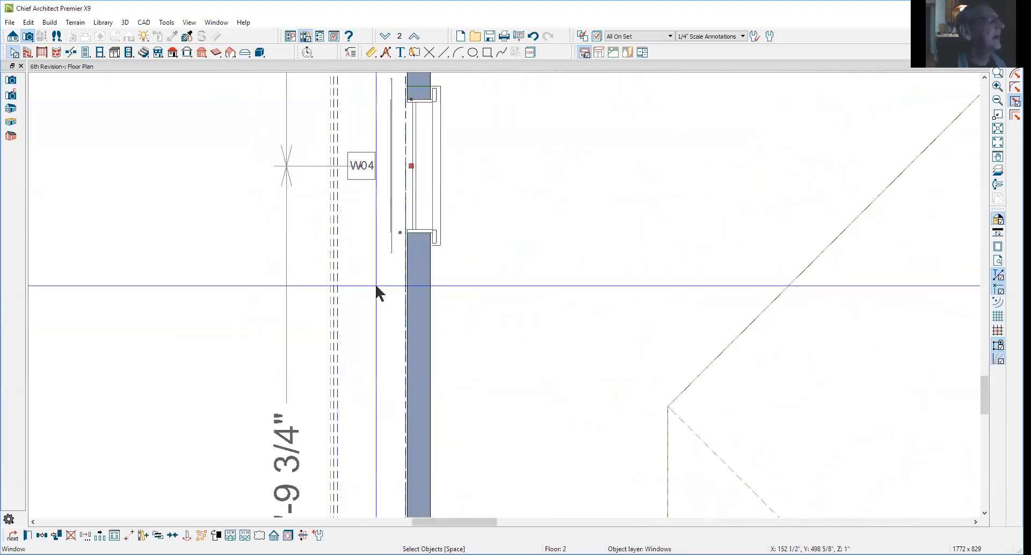
scroll(216, 262, down, 5)
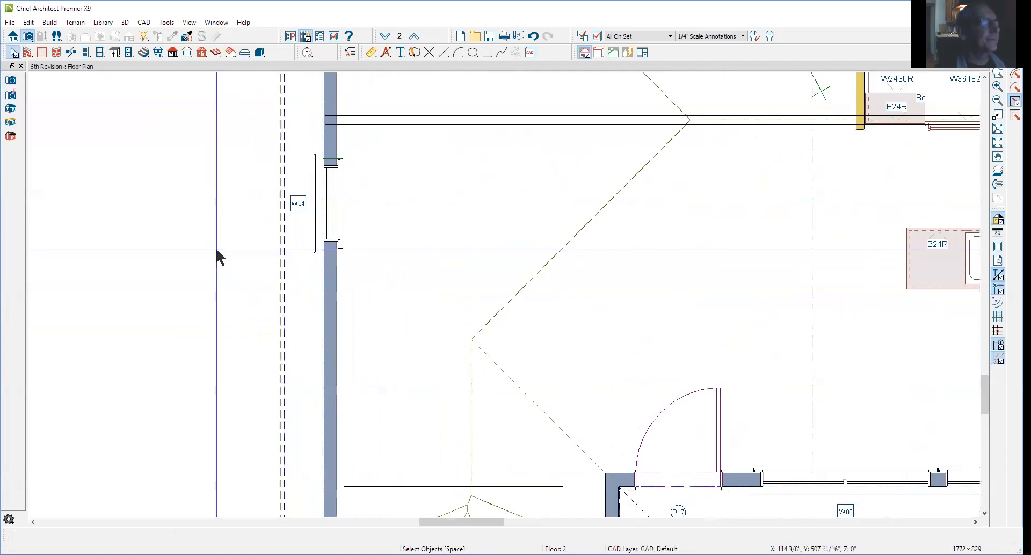
scroll(217, 251, down, 2)
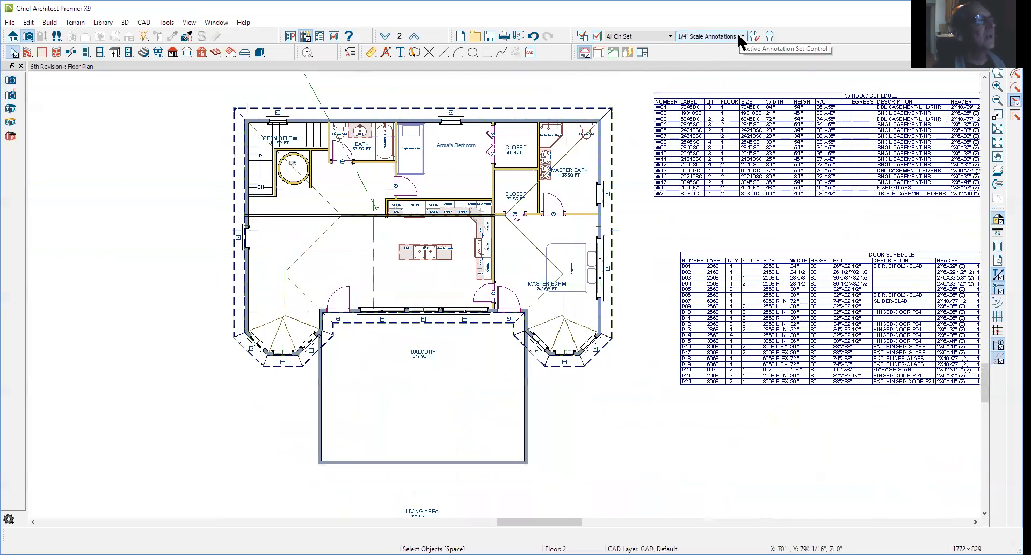
Display the floor 2 plan with the Default Set layer set and look over the whole drawing
click(665, 37)
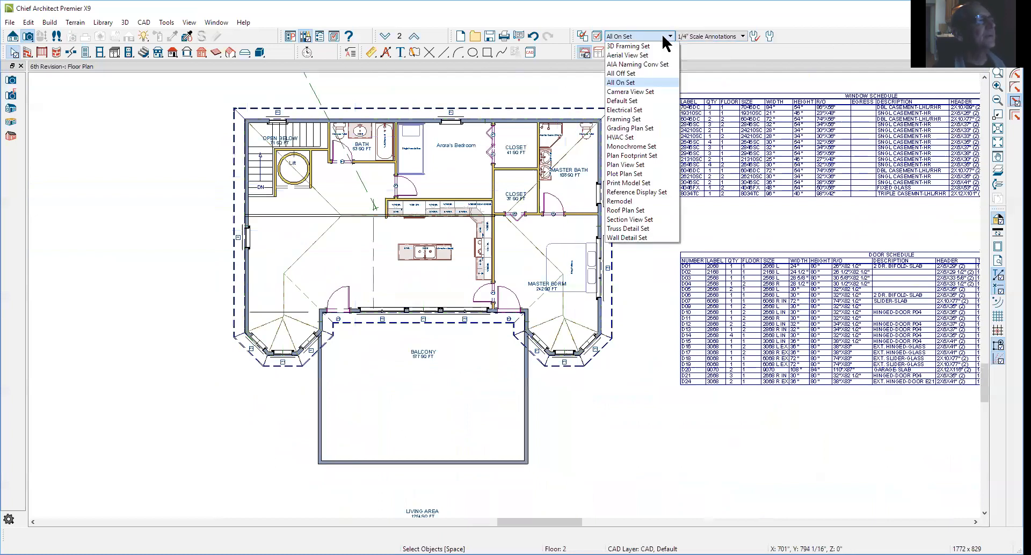
click(639, 94)
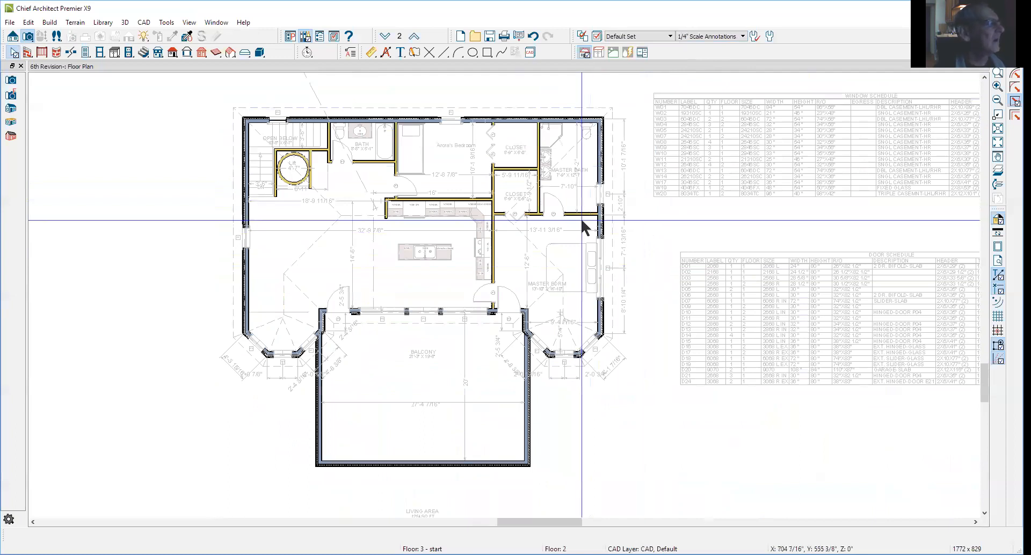
scroll(582, 220, down, 5)
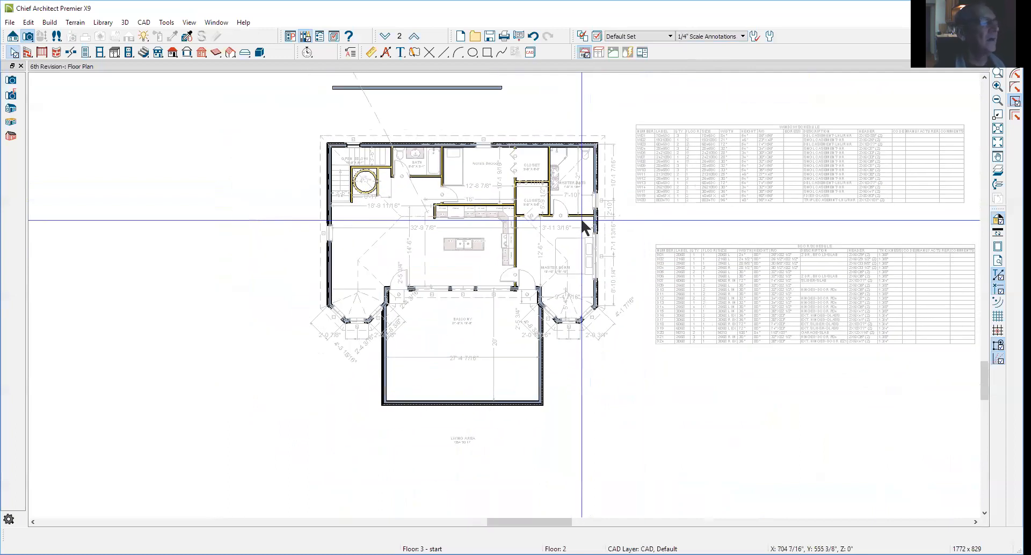
scroll(593, 121, up, 3)
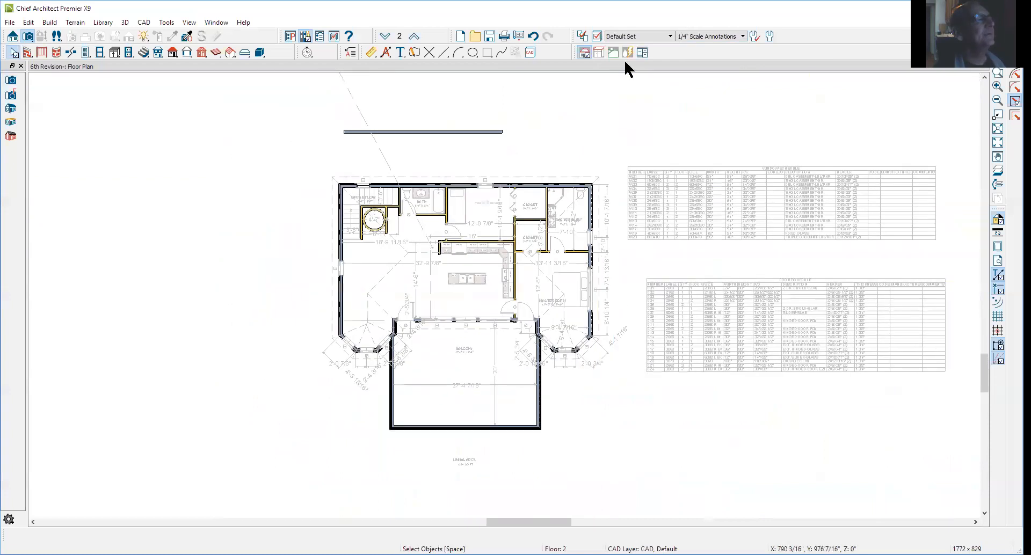
Make Remodel the active layer set for the floor 2 plan and examine the window and door schedules
click(669, 36)
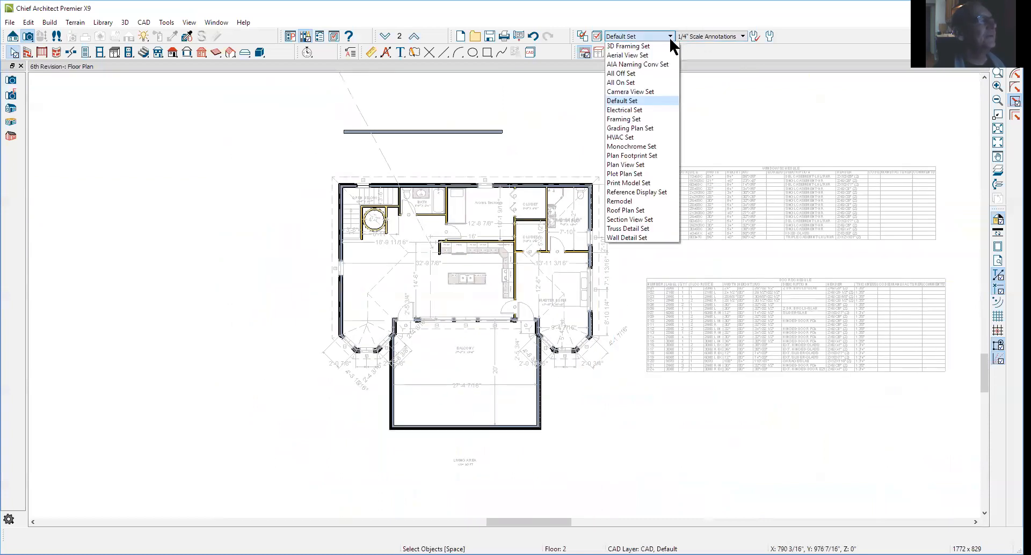
click(645, 201)
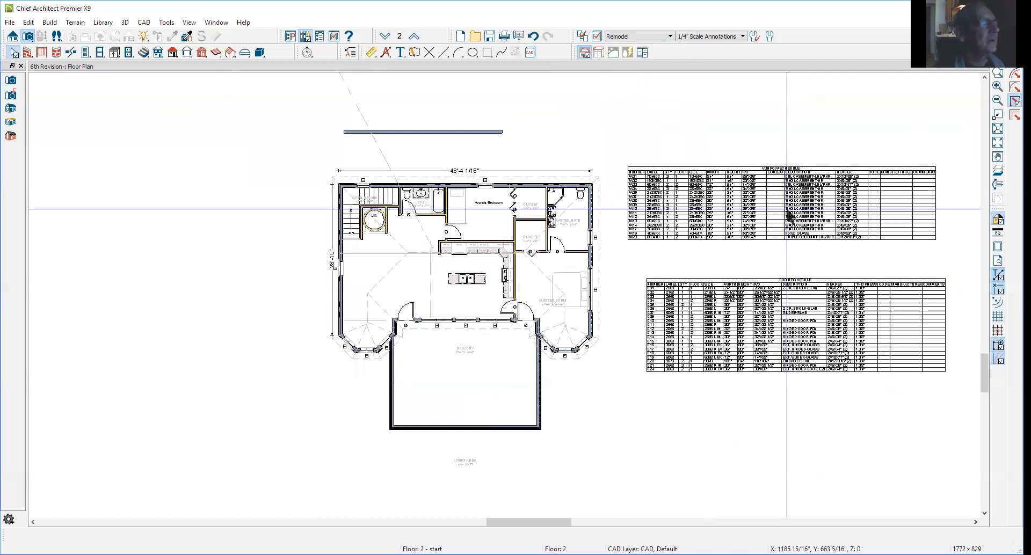
scroll(613, 188, down, 1)
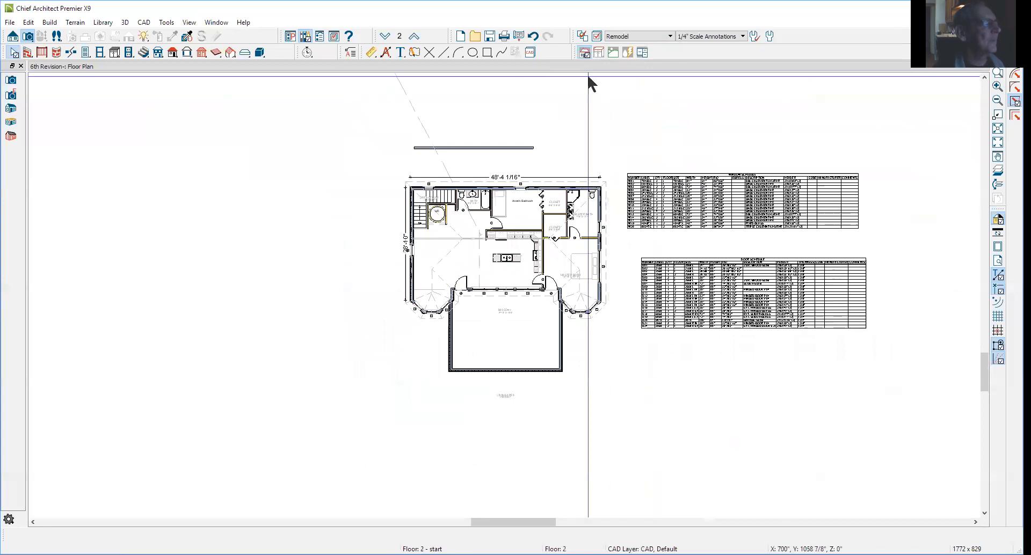
scroll(729, 252, up, 3)
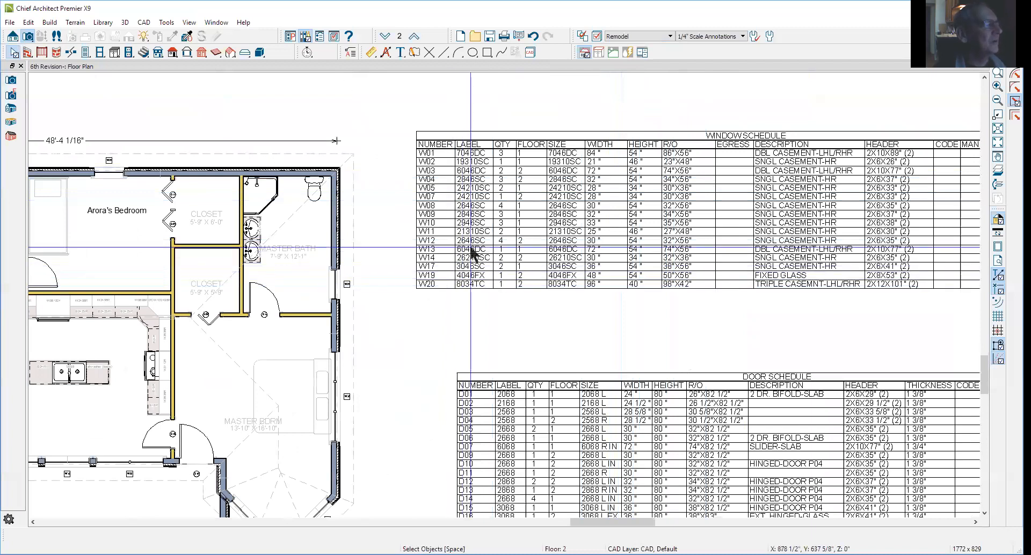
Examine the rows of the window schedule up close, including the floor, size and rough opening values
scroll(475, 236, down, 2)
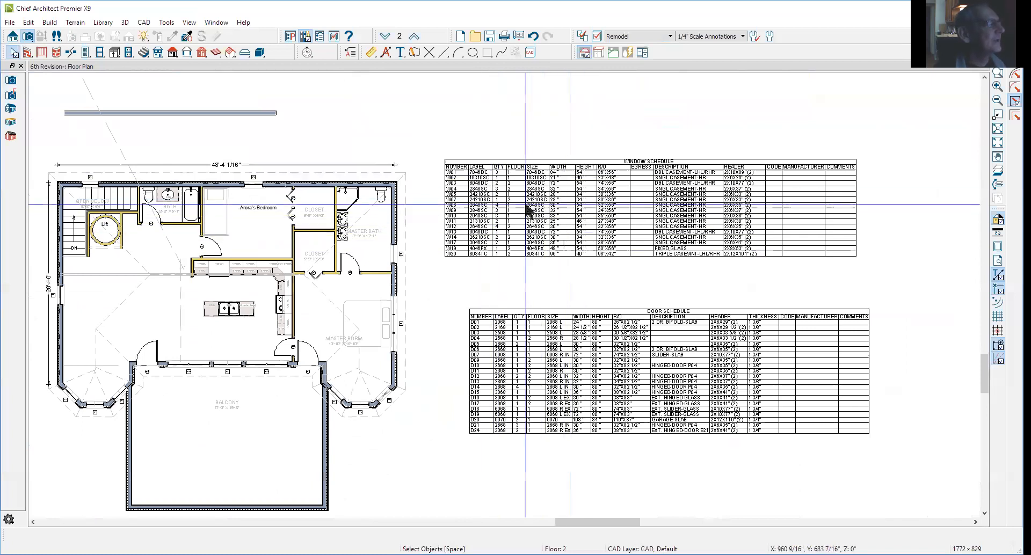
scroll(477, 190, up, 4)
scroll(476, 189, up, 1)
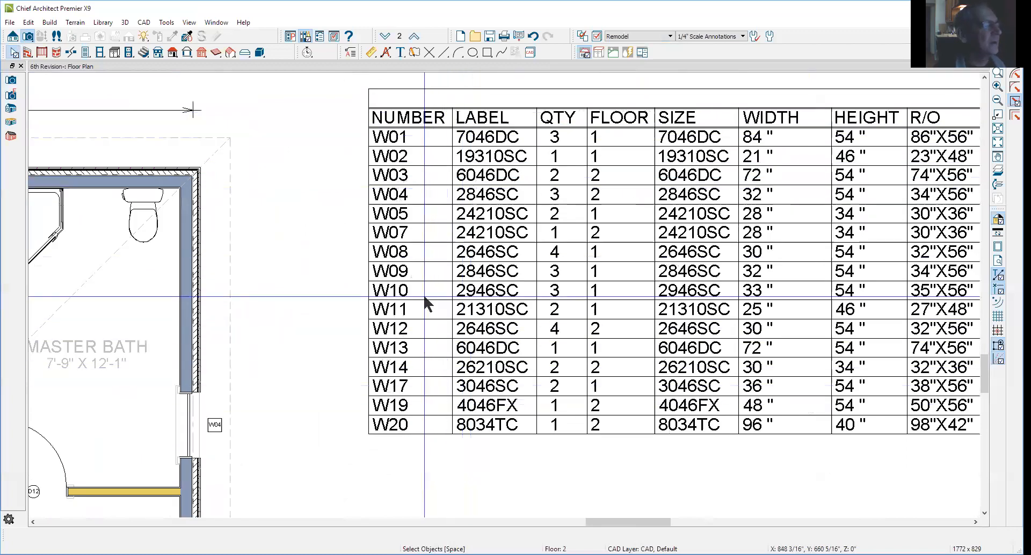
scroll(562, 192, down, 5)
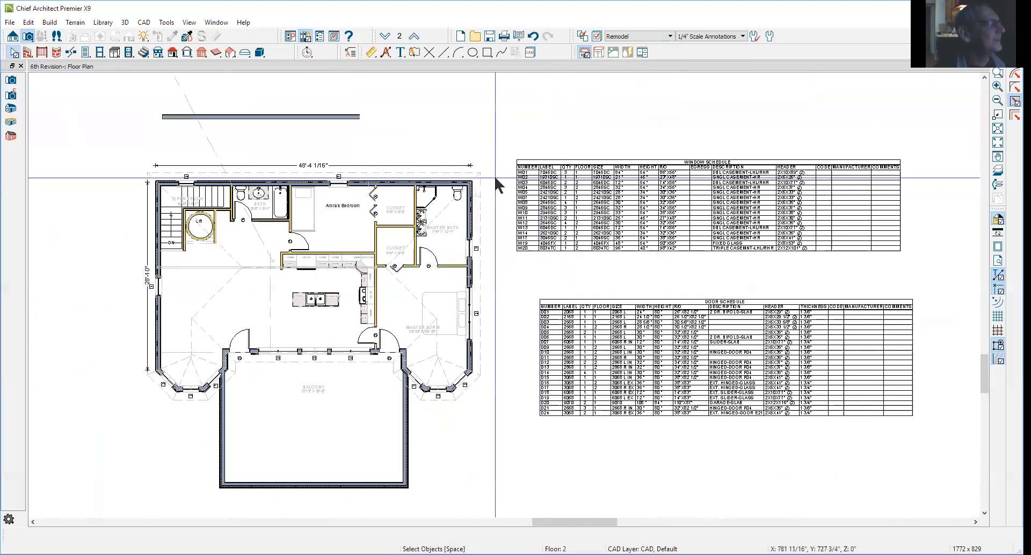
Check the plans for floors 3 and 1, and examine the floor 0 foundation around the access holes and bay frost walls
click(414, 37)
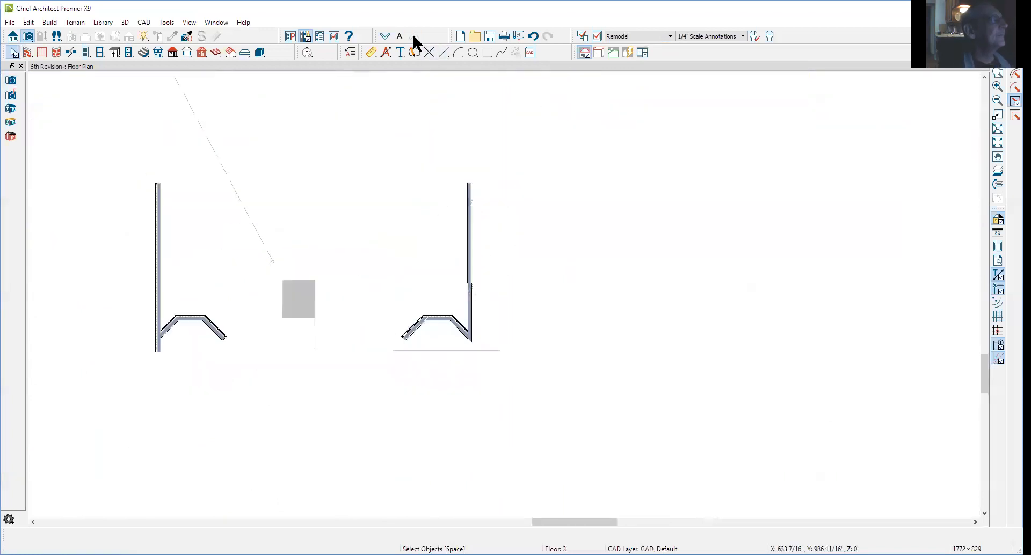
click(385, 37)
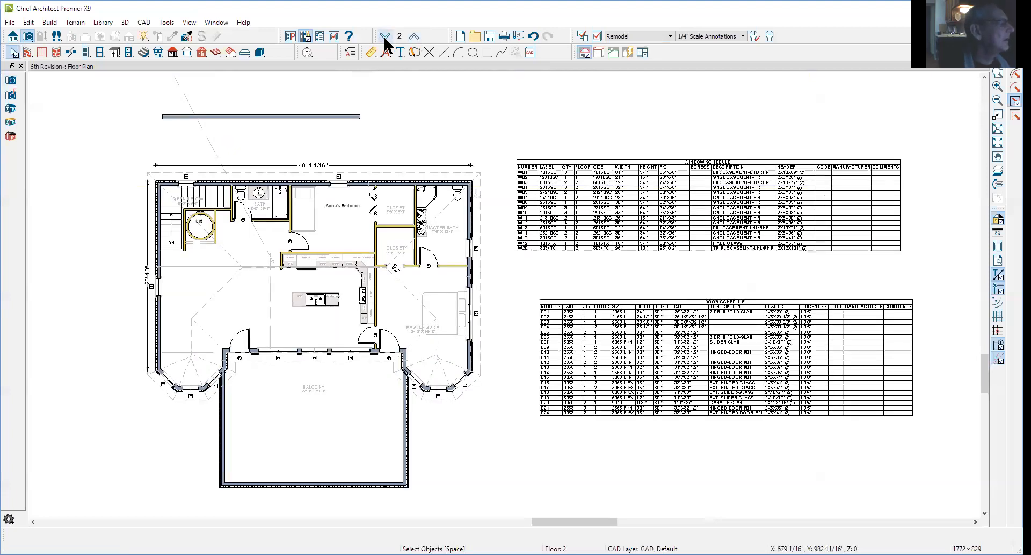
click(385, 37)
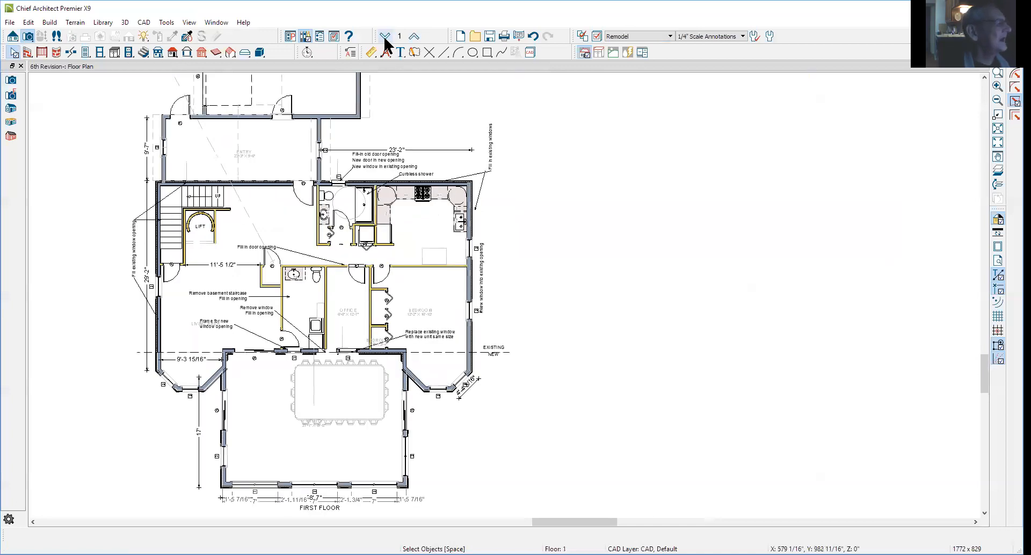
click(385, 38)
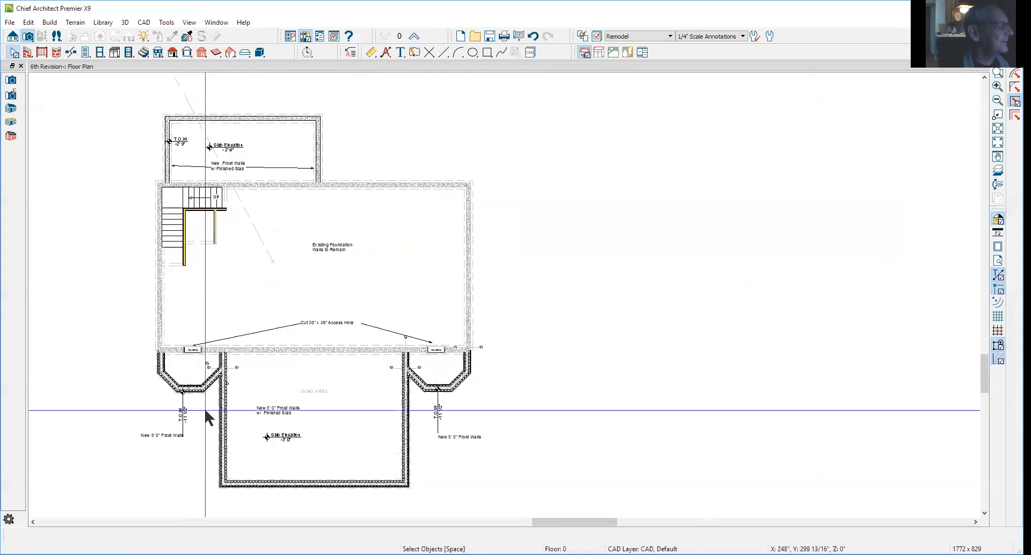
scroll(387, 371, up, 2)
scroll(405, 371, up, 1)
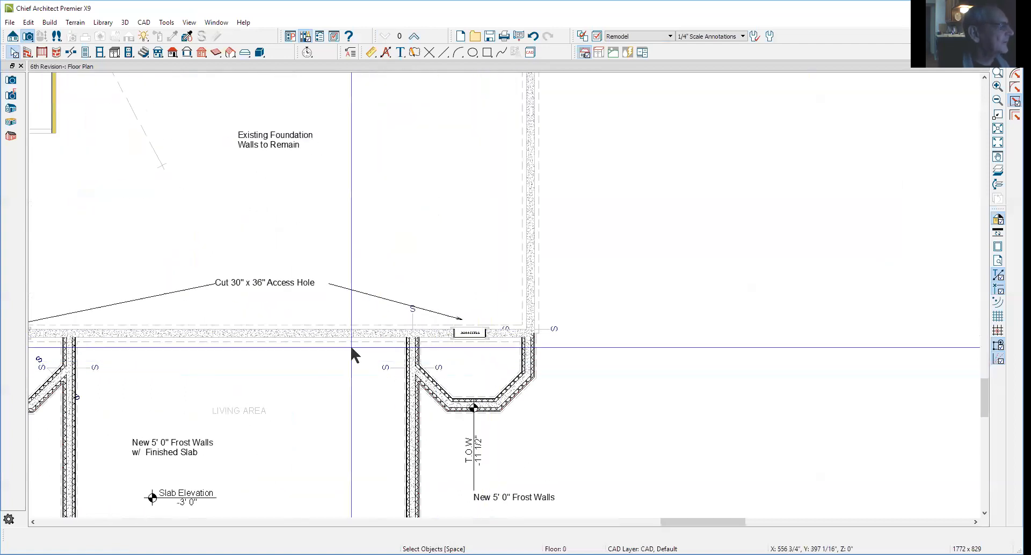
scroll(478, 333, down, 2)
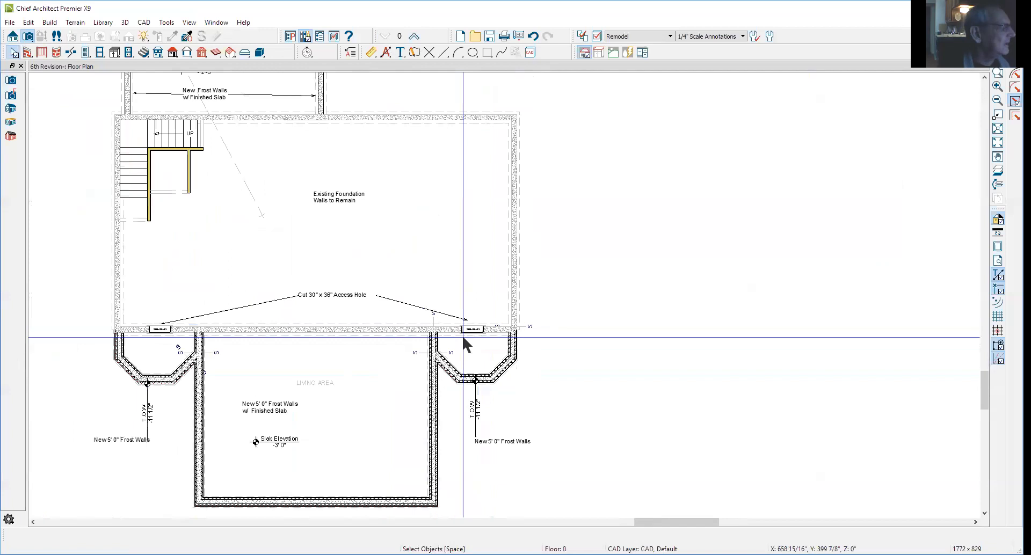
scroll(462, 334, down, 2)
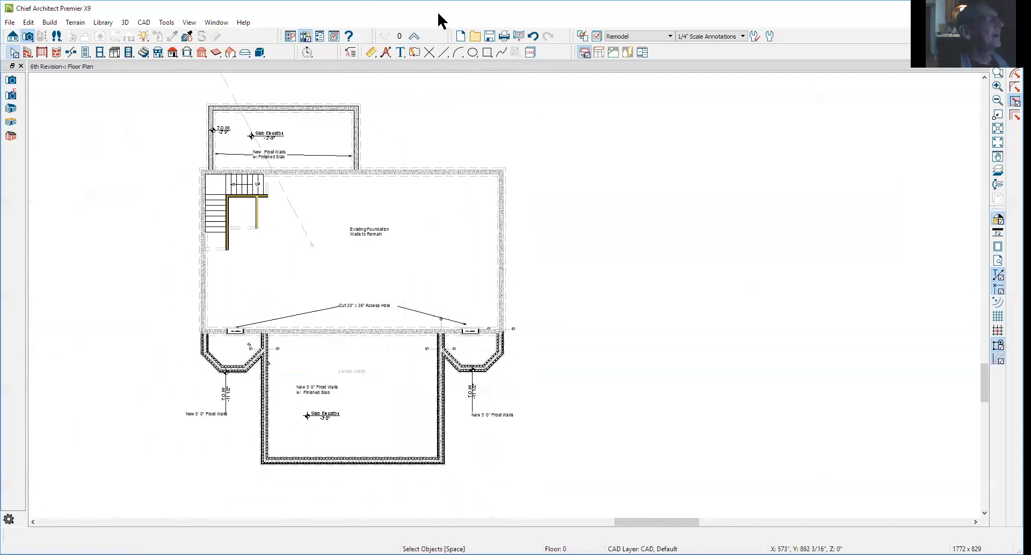
Go up to floor 1 and inspect the wall between the office and dining table, around the opening beside window W09
click(414, 37)
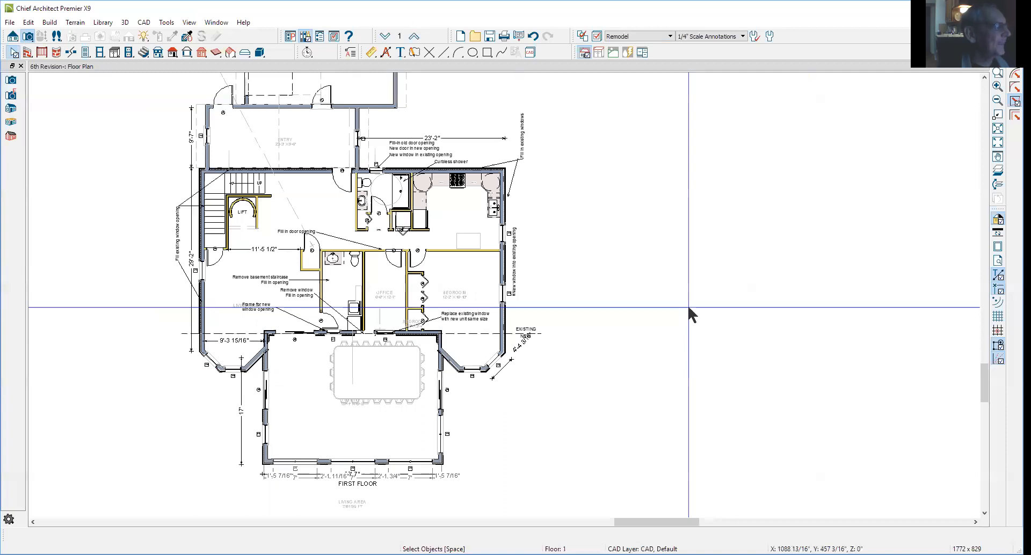
scroll(374, 335, up, 1)
scroll(374, 335, up, 5)
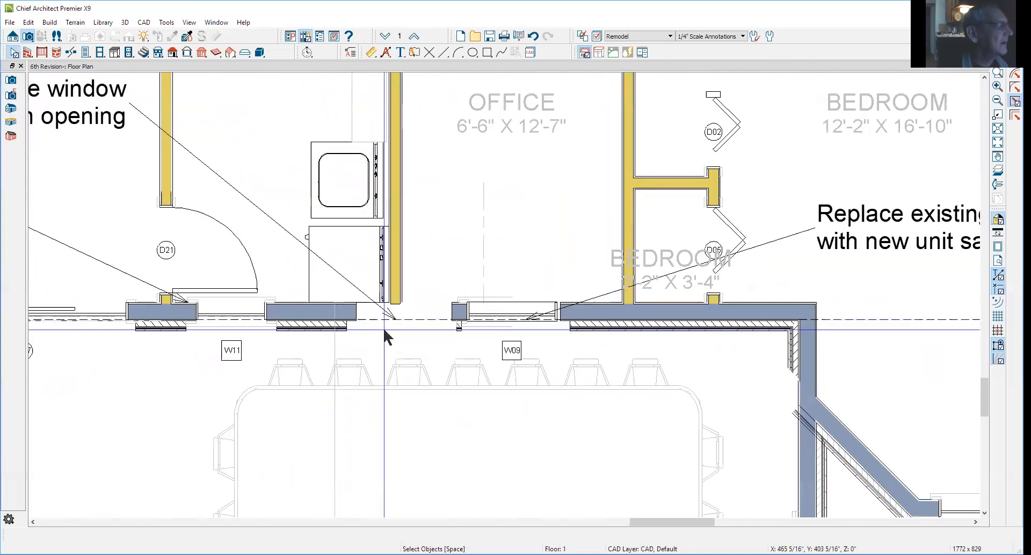
scroll(384, 335, up, 1)
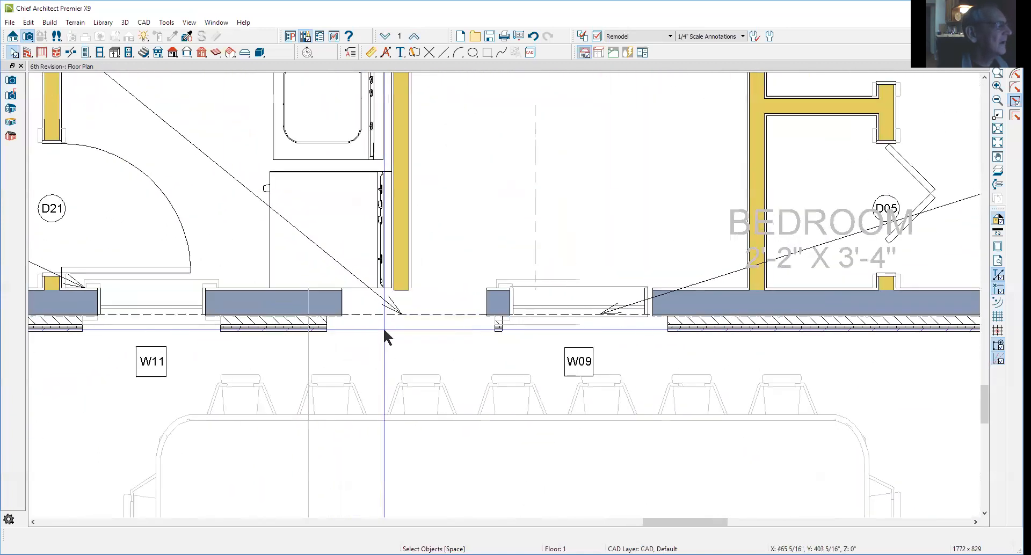
click(456, 306)
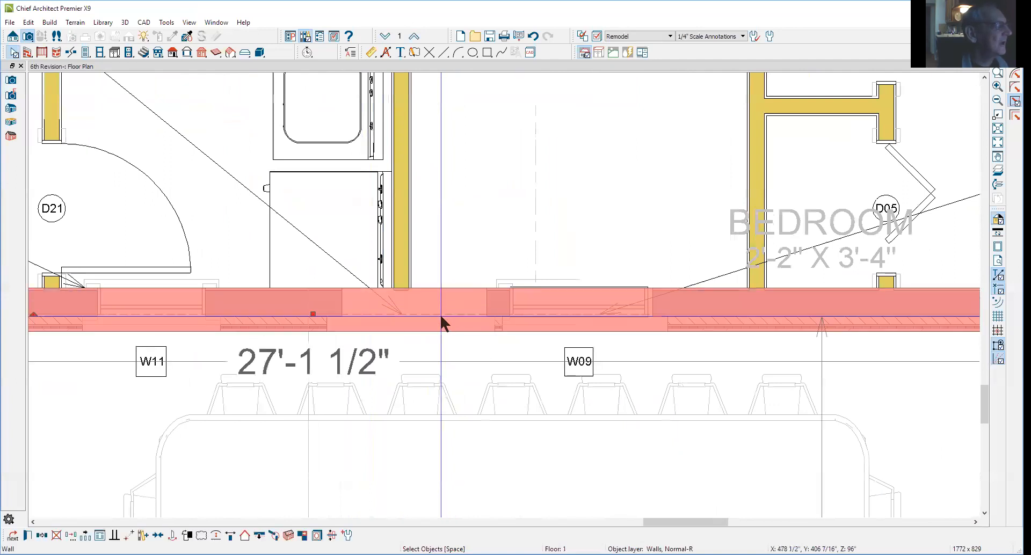
click(678, 312)
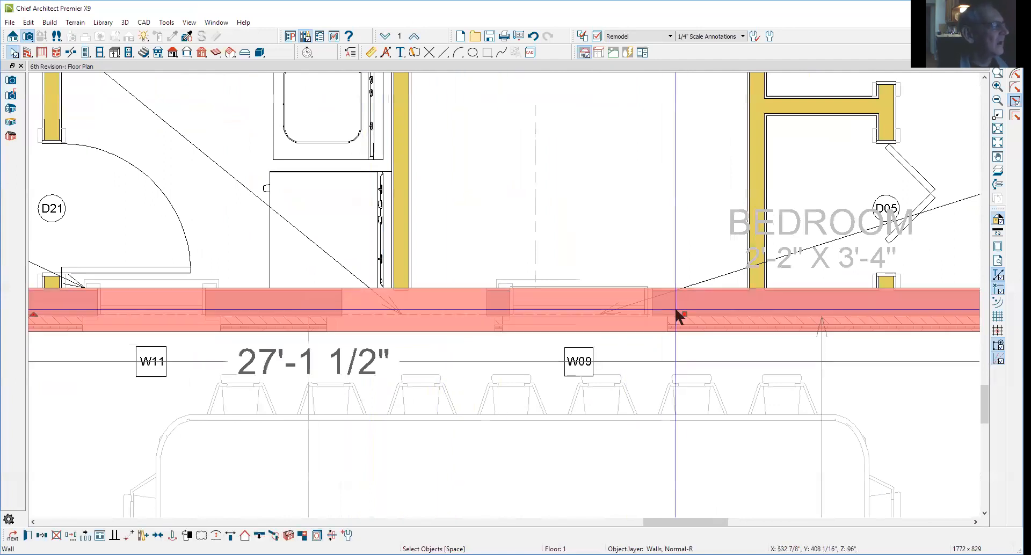
key(Escape)
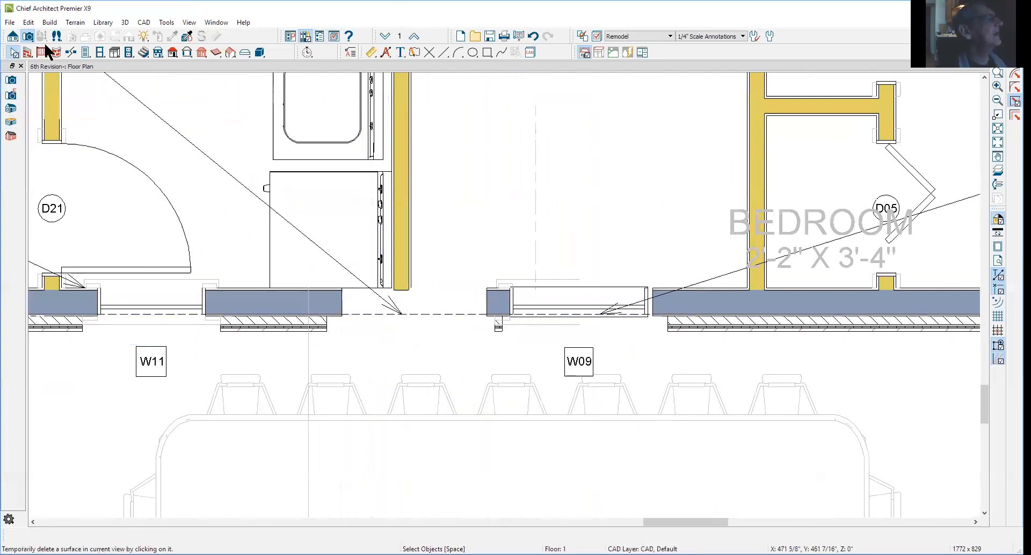
Create a backclipped cross section facing the wall with windows W11 and W09, inspect its openings, and close the view
click(11, 38)
click(11, 95)
drag(398, 374, 397, 252)
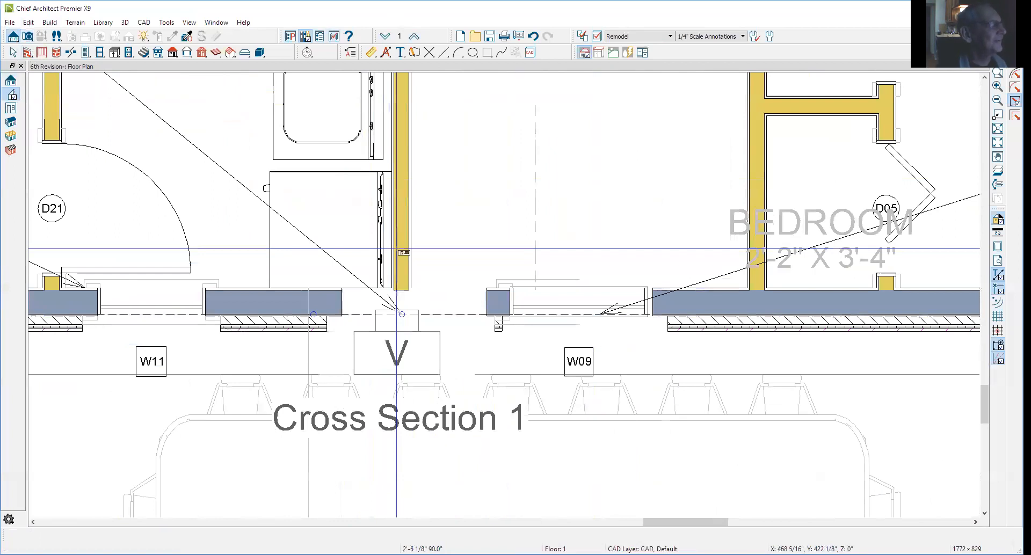
drag(397, 249, 396, 248)
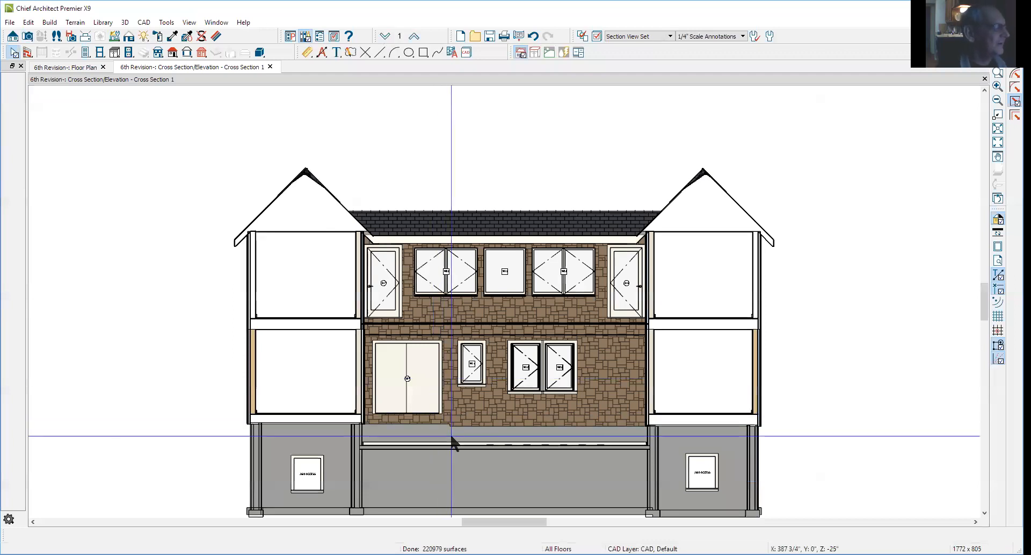
scroll(441, 423, up, 5)
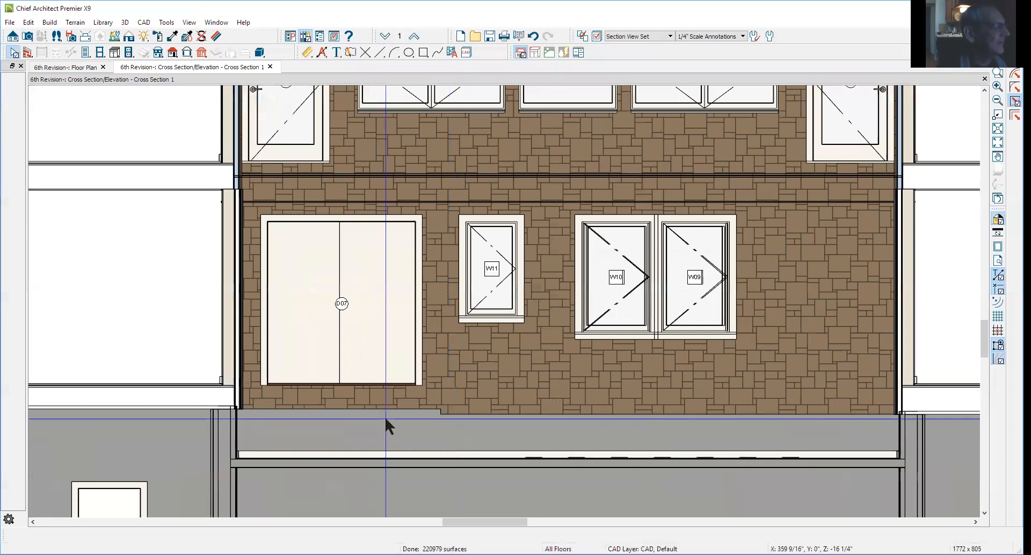
scroll(556, 394, down, 2)
scroll(556, 393, down, 2)
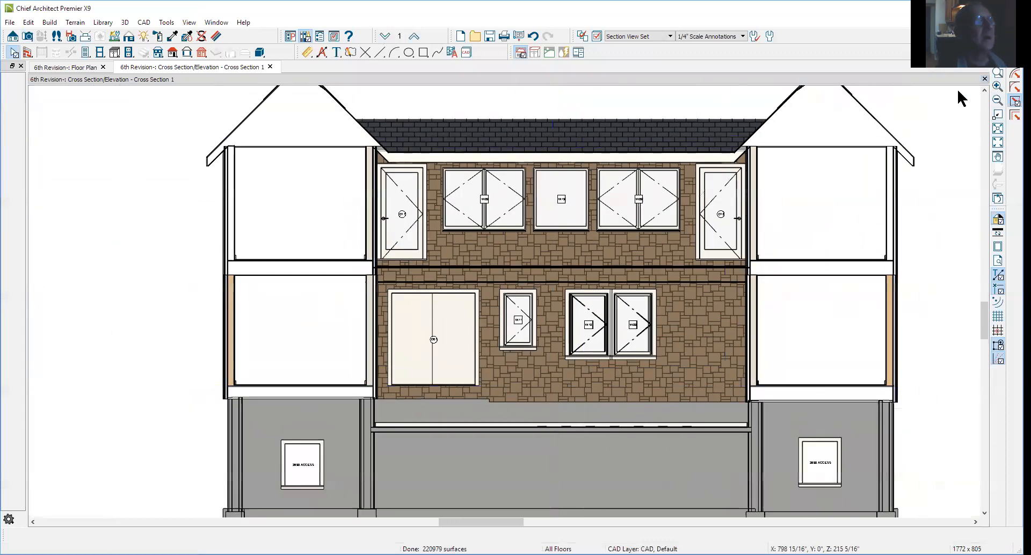
click(985, 79)
Create a full camera view from inside the office toward the wall with window W09 and the adjacent opening
scroll(720, 244, down, 11)
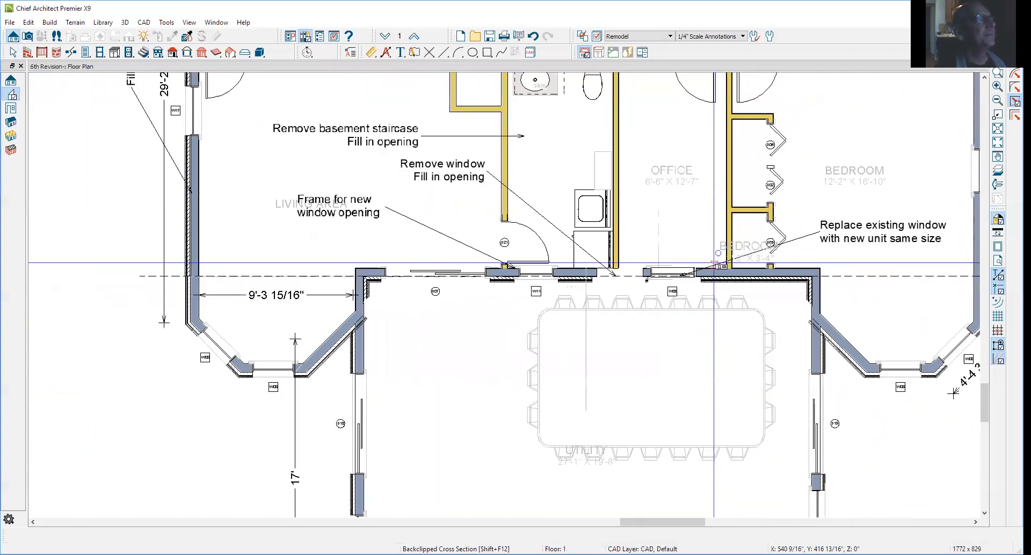
scroll(713, 263, down, 4)
scroll(702, 159, up, 3)
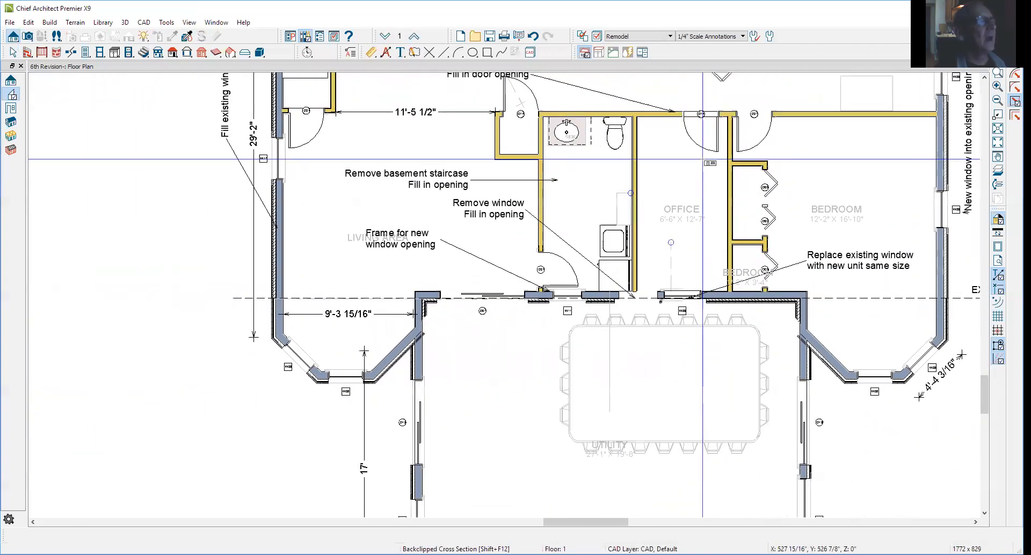
key(space)
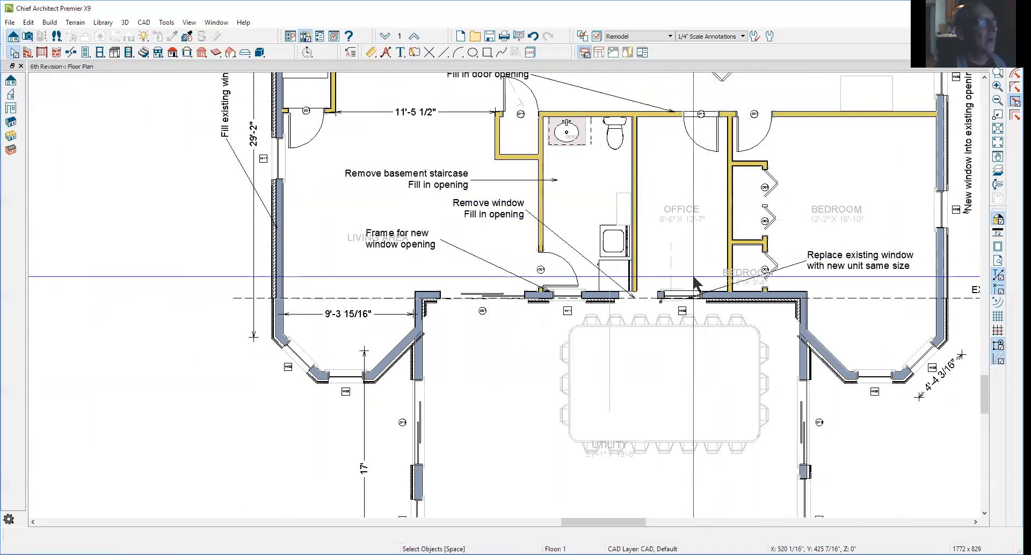
click(28, 37)
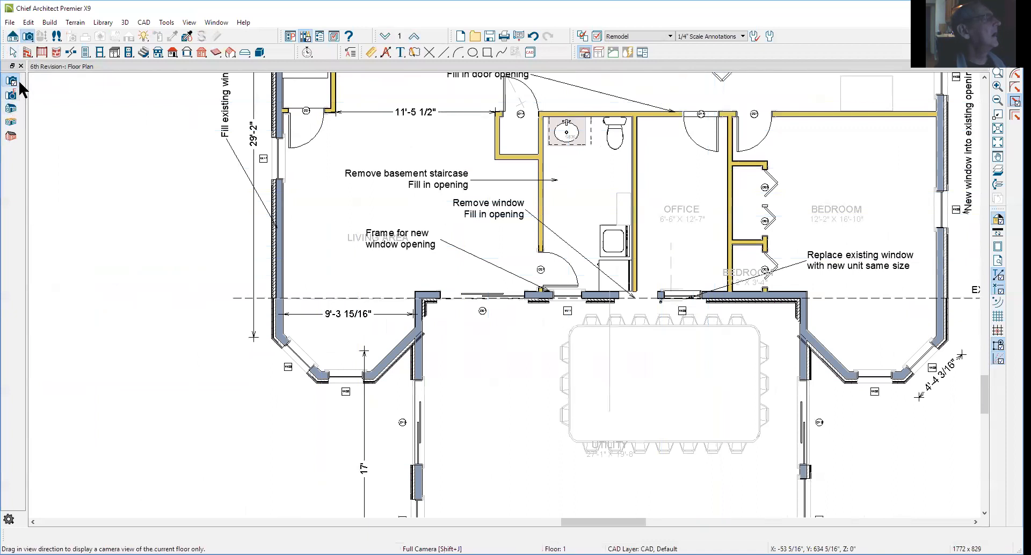
drag(709, 124, 642, 310)
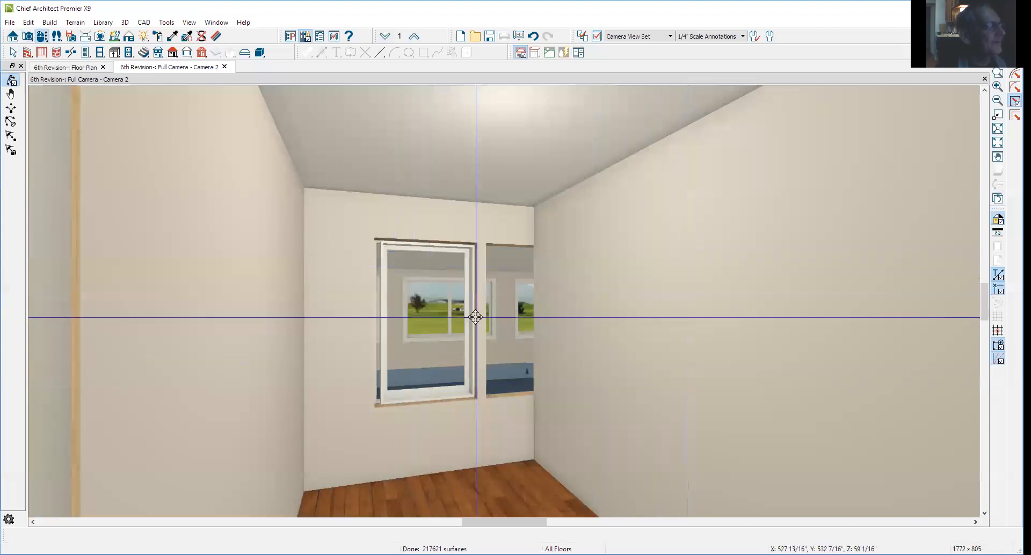
scroll(484, 284, up, 2)
Delete the 32-inch by 54-inch casement window from the office wall in the camera view
key(space)
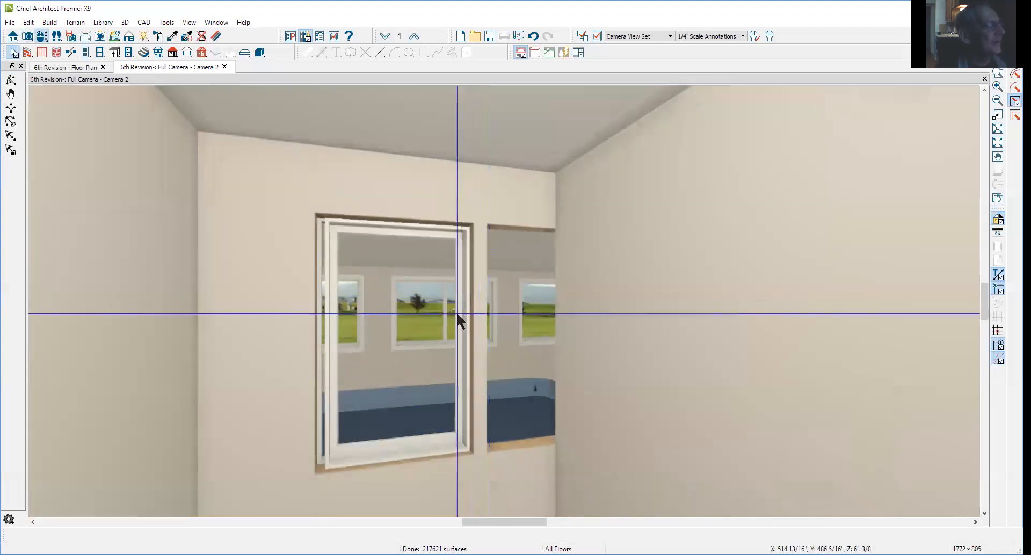
click(456, 299)
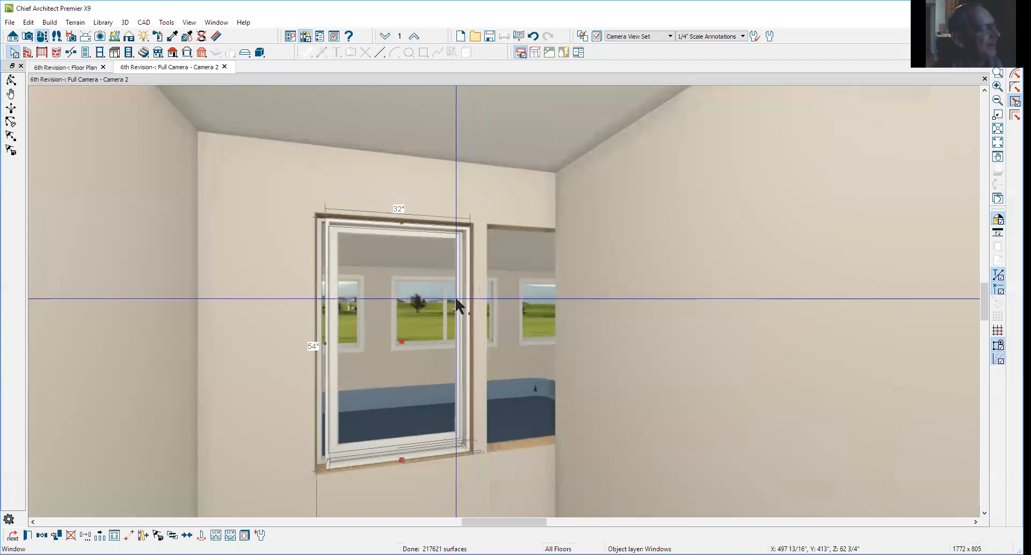
key(Delete)
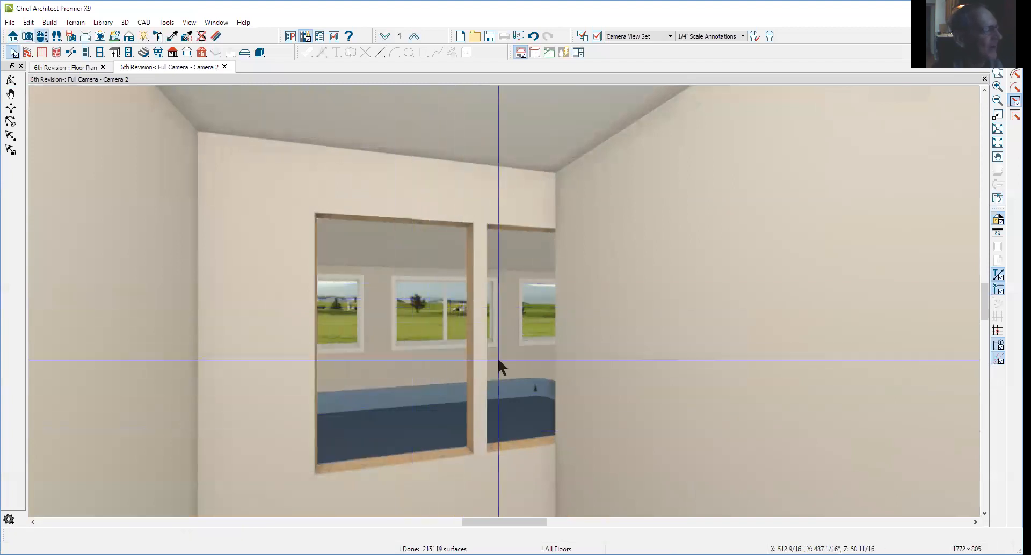
Review the General and Structure settings of the office's window wall in Wall Specification, and return to the floor plan
click(299, 318)
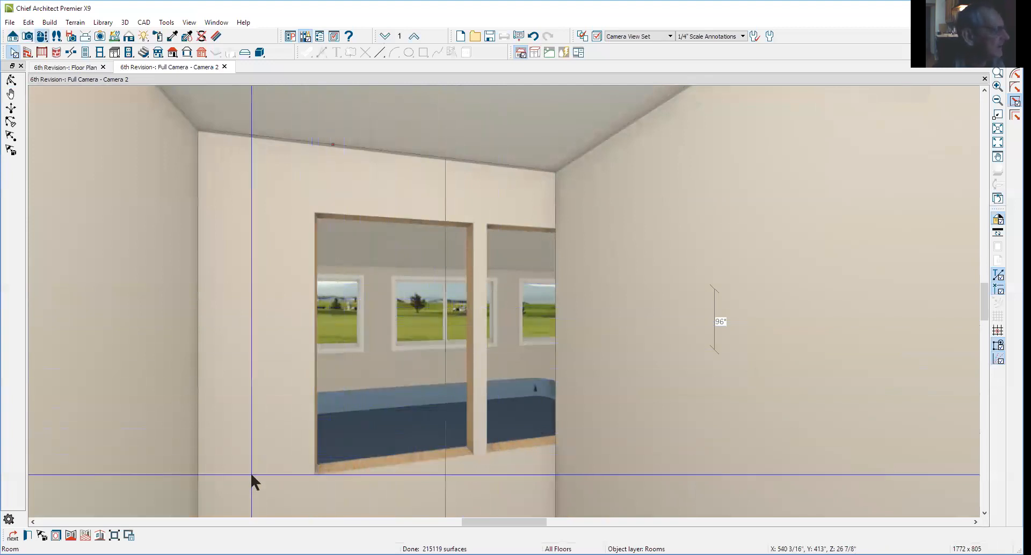
click(13, 535)
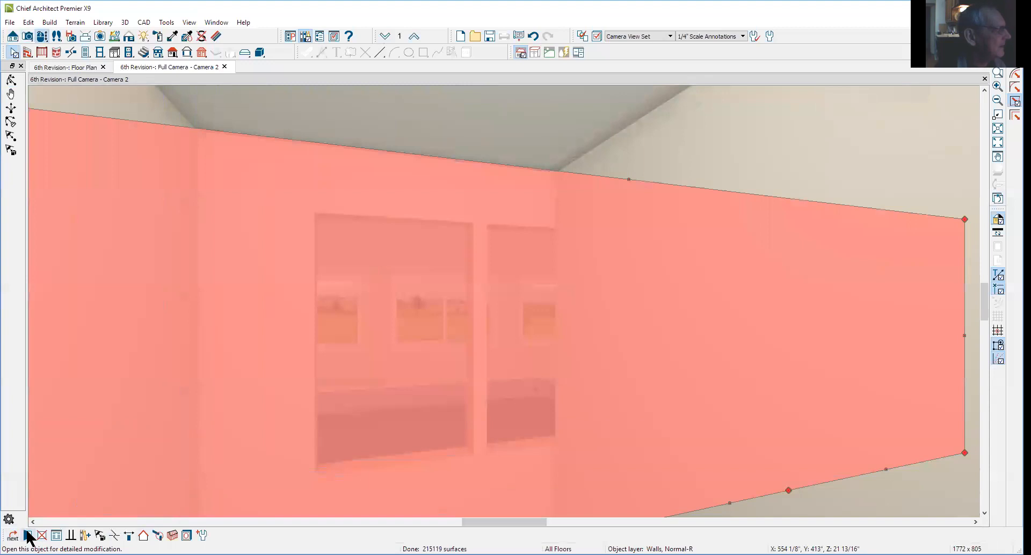
double_click(497, 199)
drag(490, 310, 642, 313)
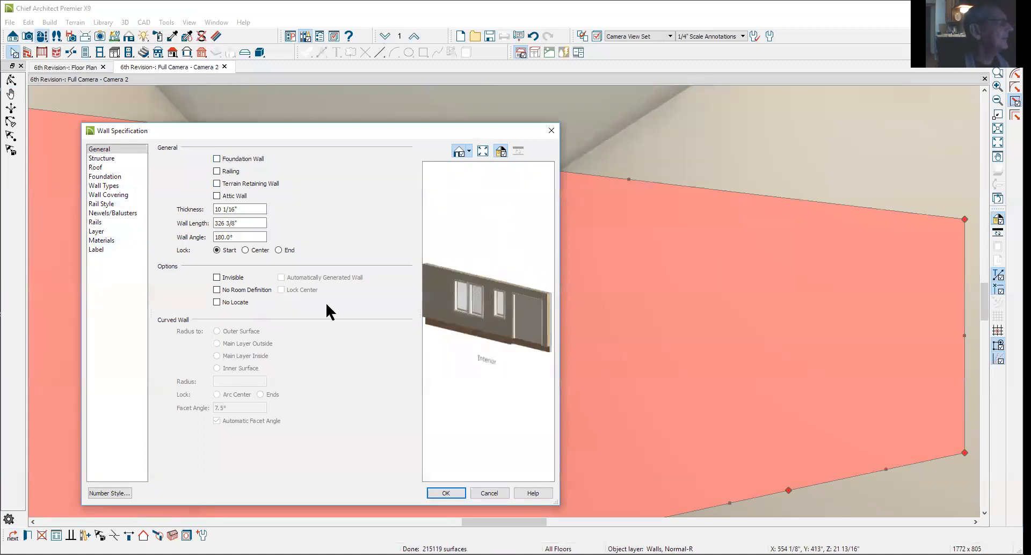
click(108, 158)
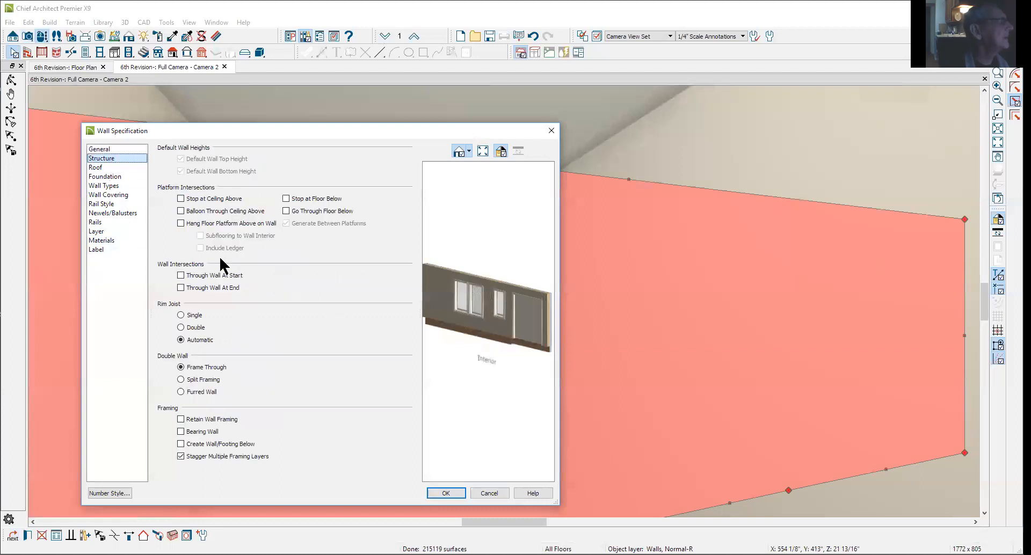
click(456, 494)
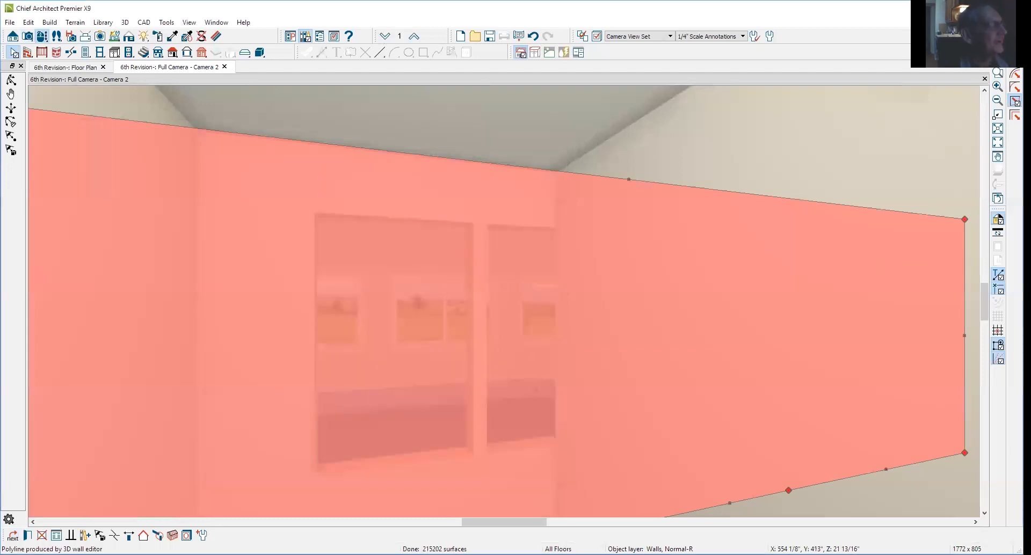
key(Escape)
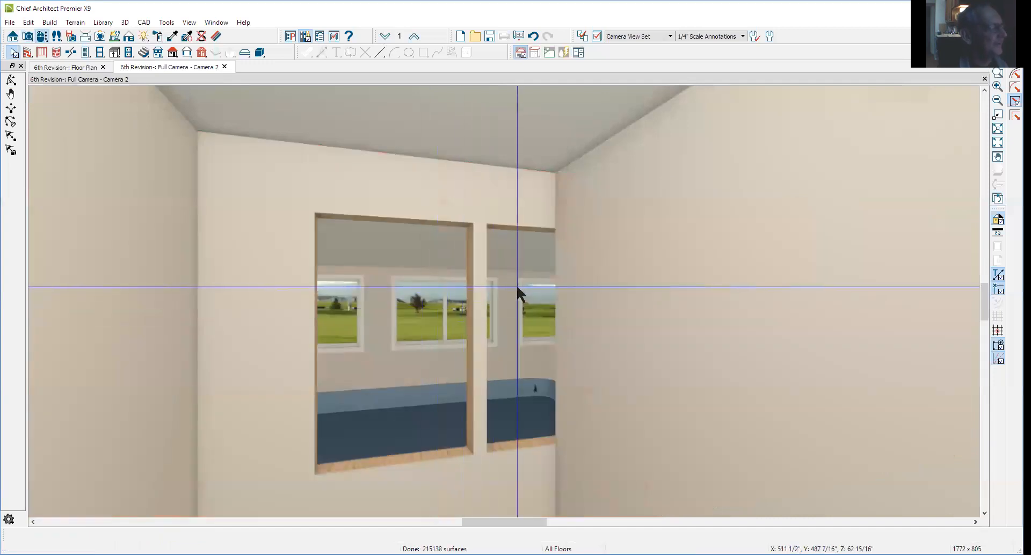
key(ctrl+Tab)
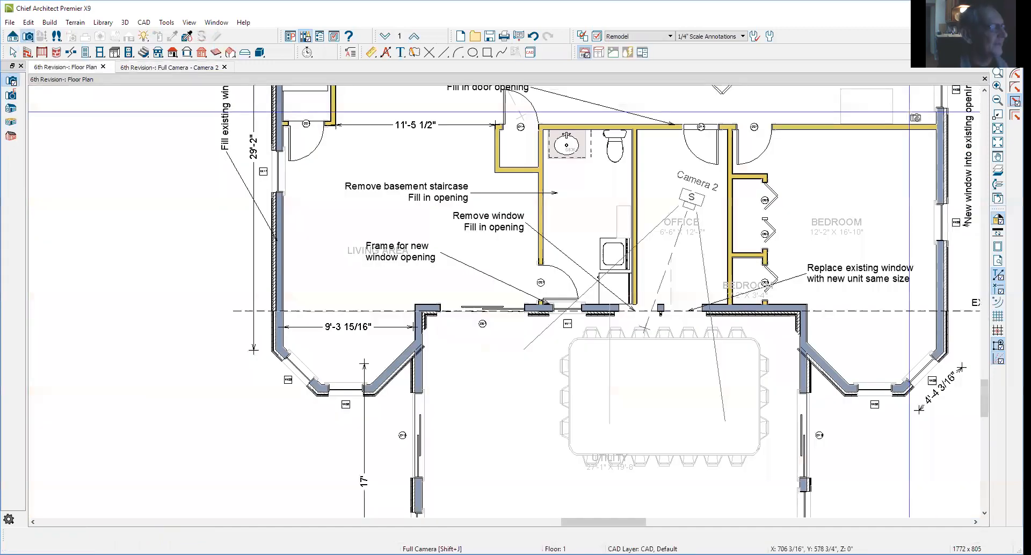
Copy window W11 from the exterior wall onto the partition beside the living area, above door D21
key(space)
scroll(691, 333, up, 5)
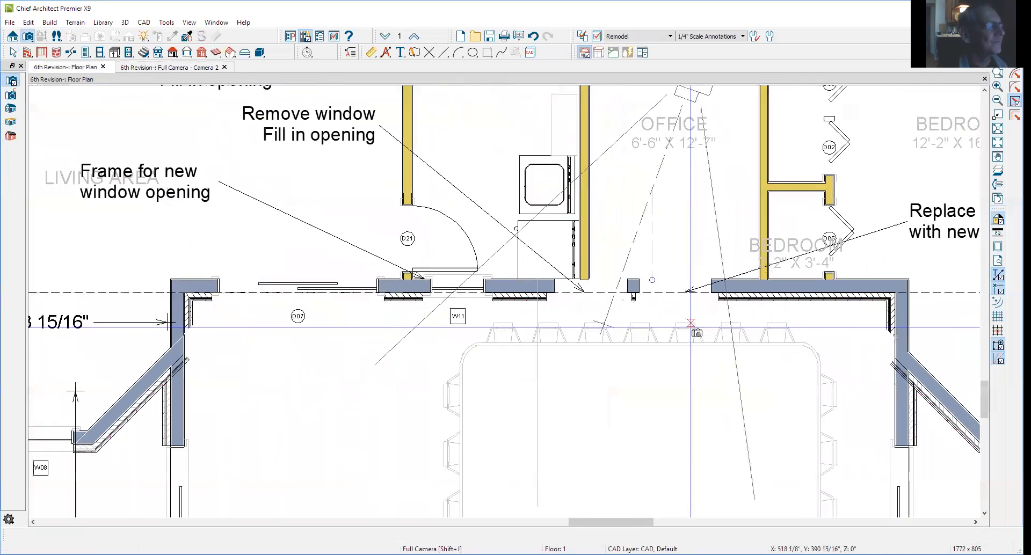
scroll(682, 301, down, 2)
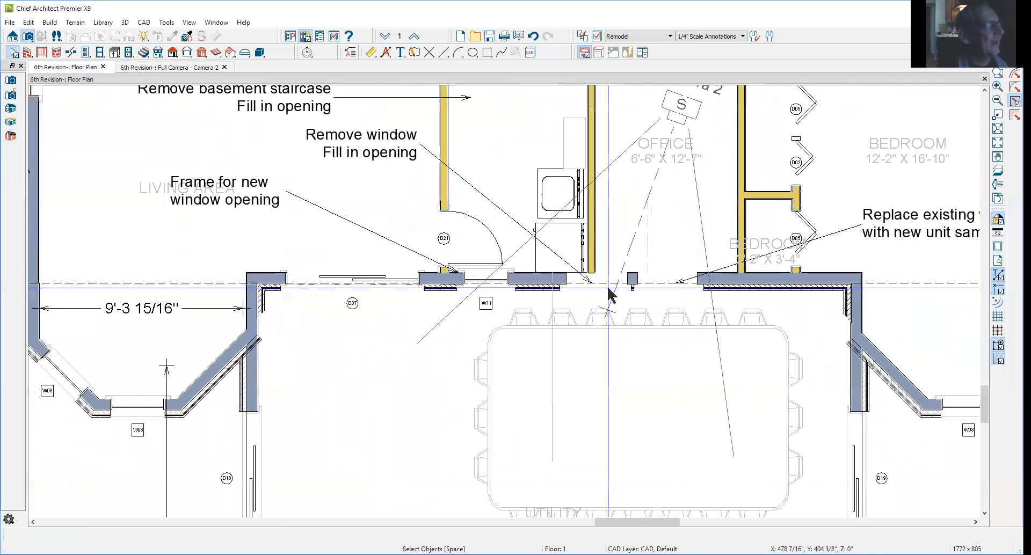
right_click(485, 281)
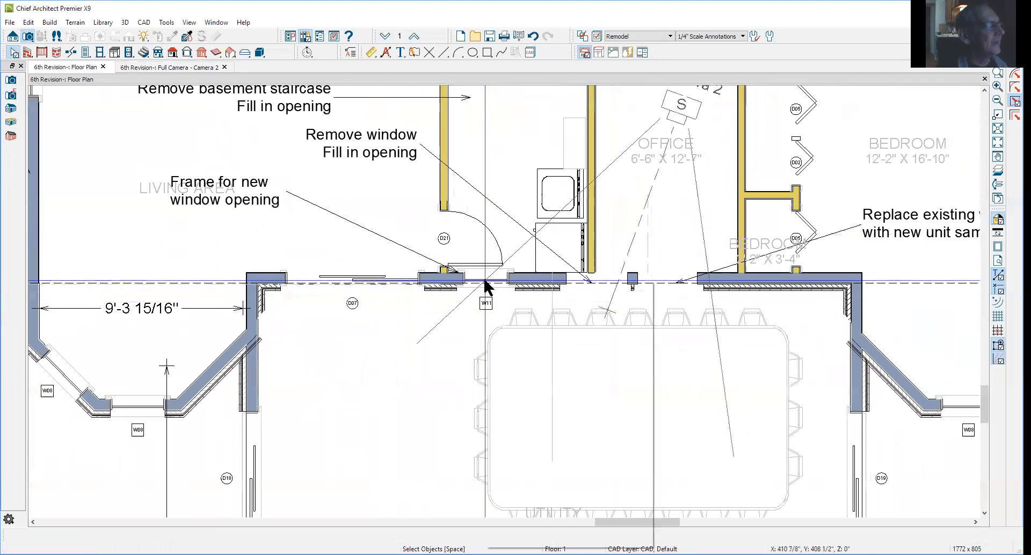
click(519, 321)
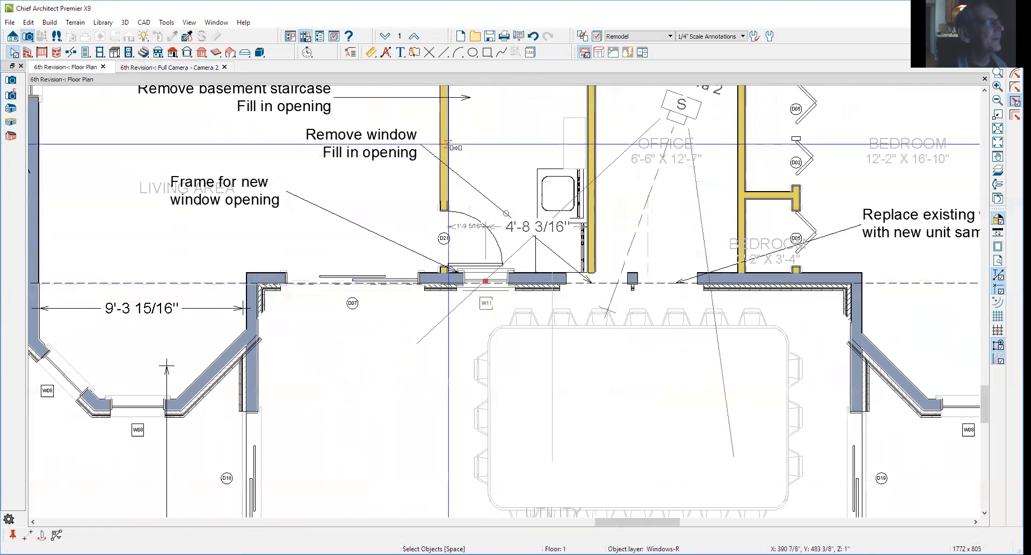
click(441, 156)
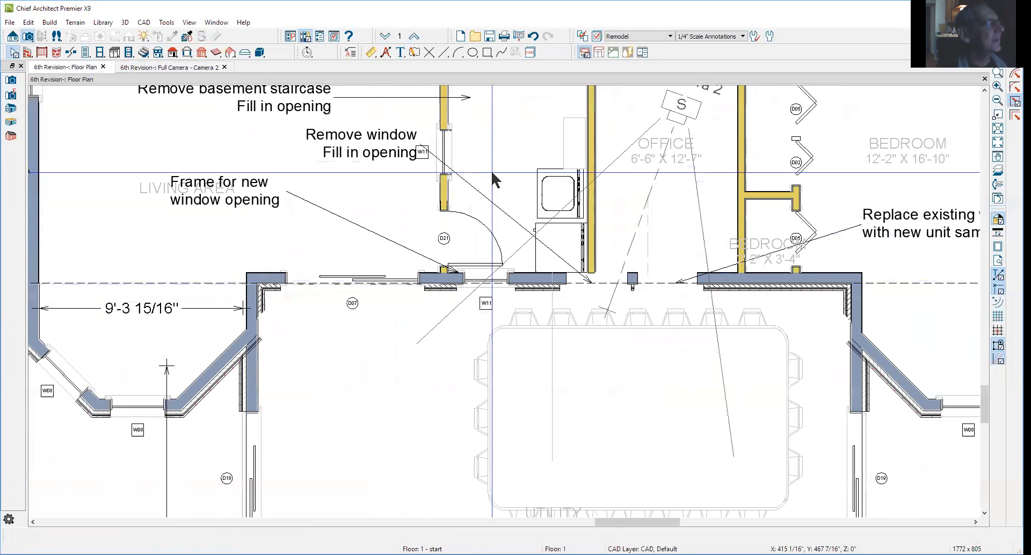
Break the exterior wall near door D21, remove the segment with the window openings, and extend the remaining wall to the far corner
click(68, 53)
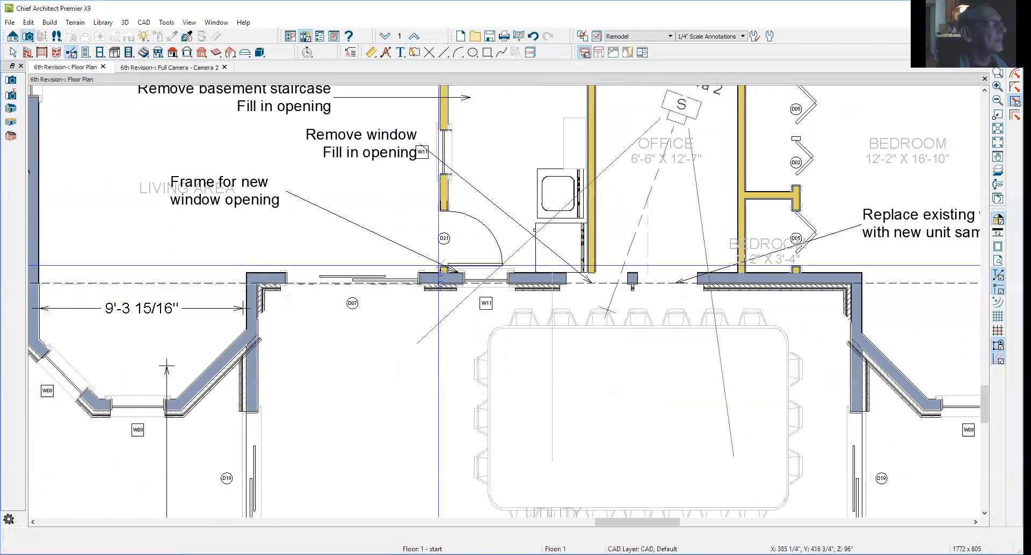
click(444, 271)
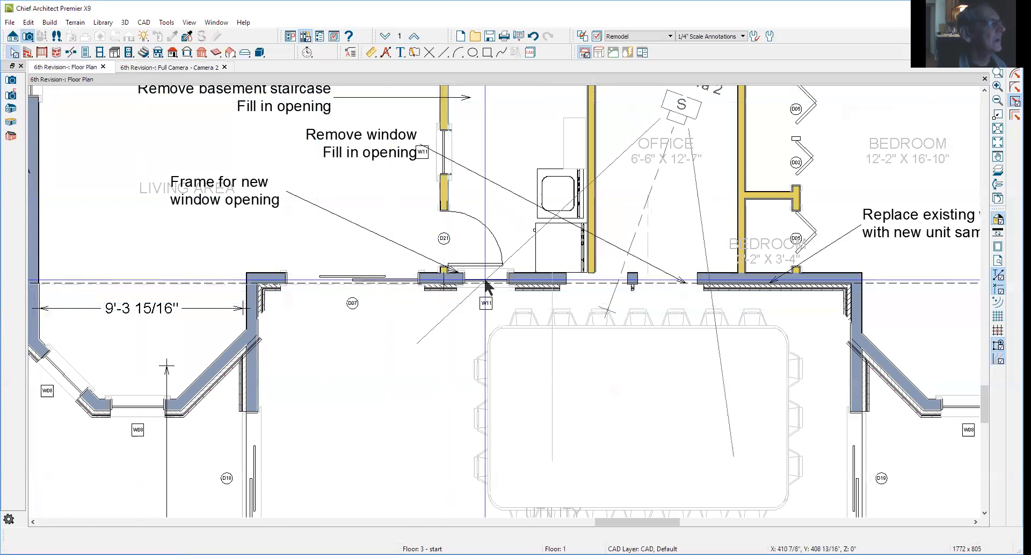
click(434, 284)
drag(449, 283, 862, 288)
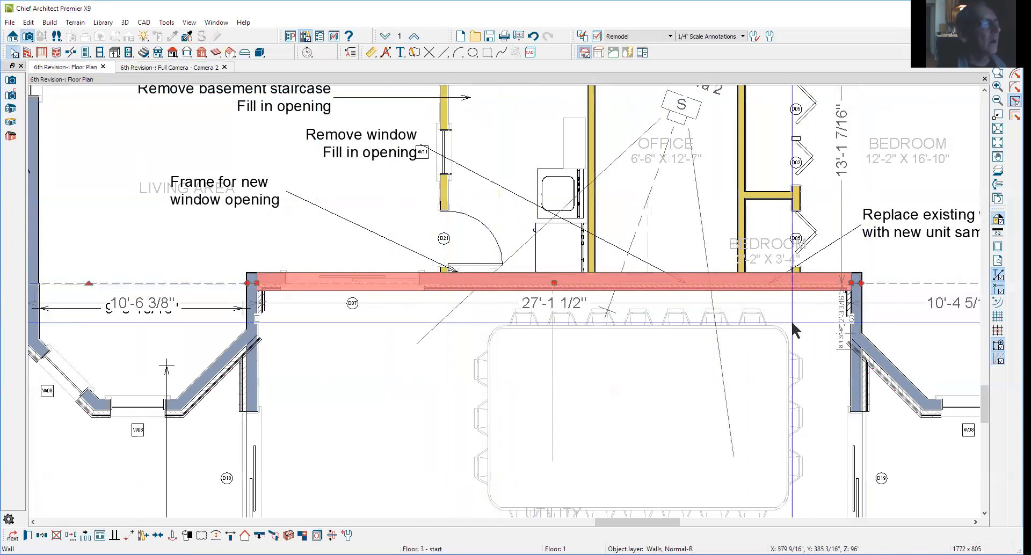
click(791, 319)
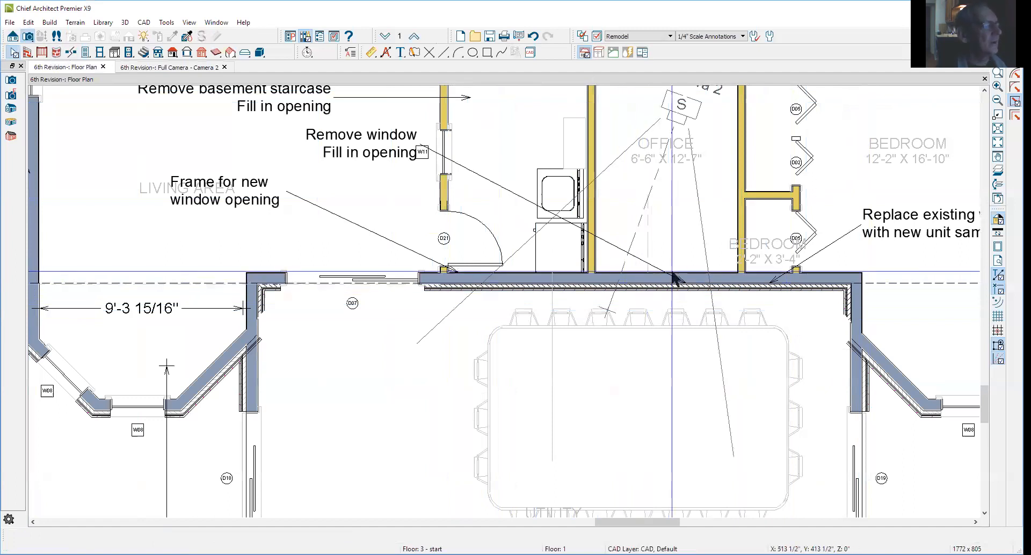
key(ctrl+Tab)
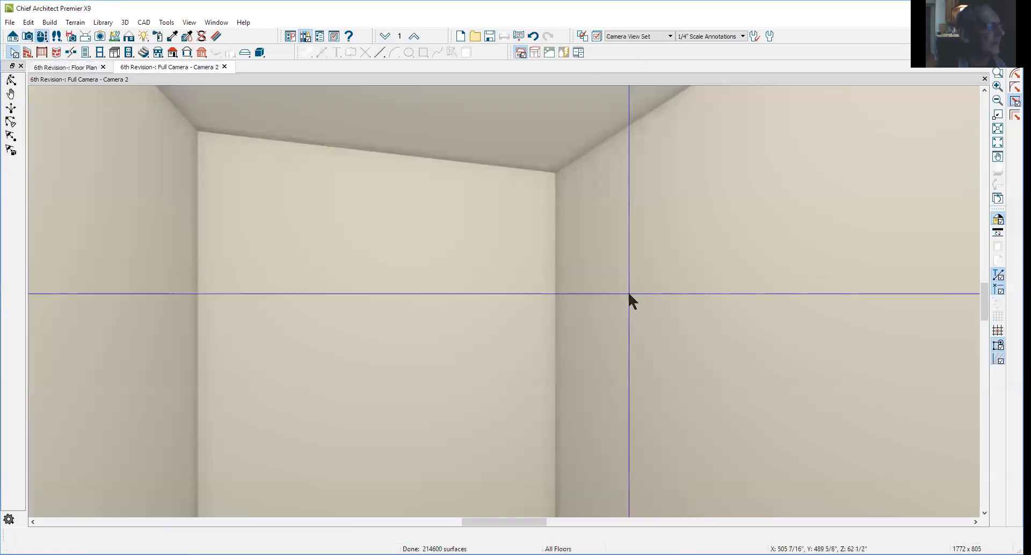
key(ctrl+Tab)
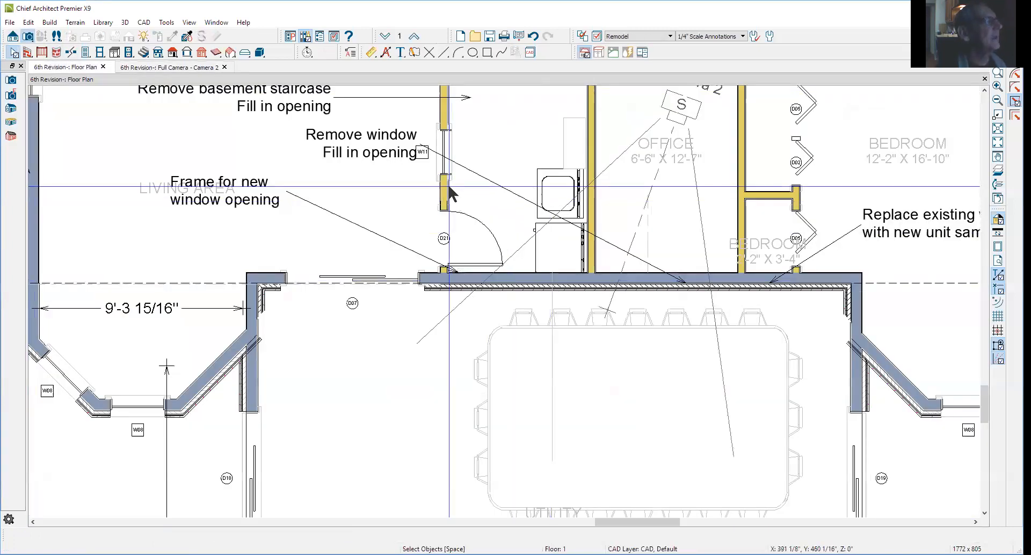
Copy window W11 from the partition onto the rebuilt exterior wall beside door D21, and delete the temporary window in the partition
right_click(450, 151)
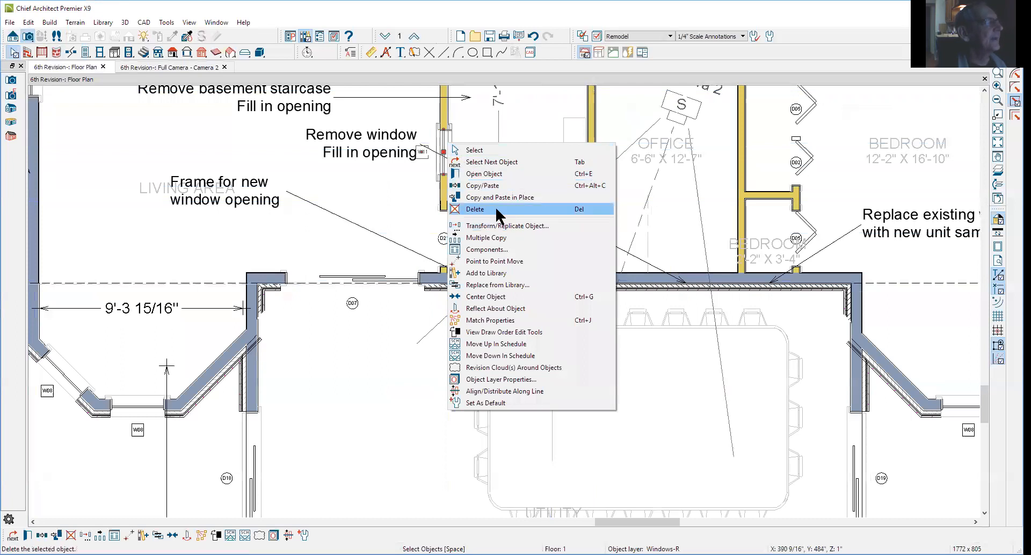
click(490, 186)
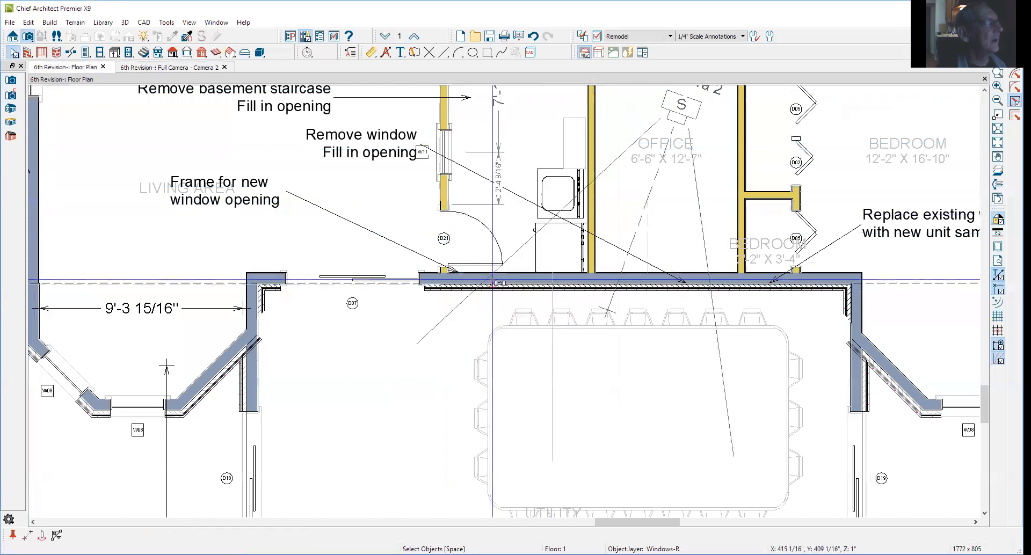
click(493, 281)
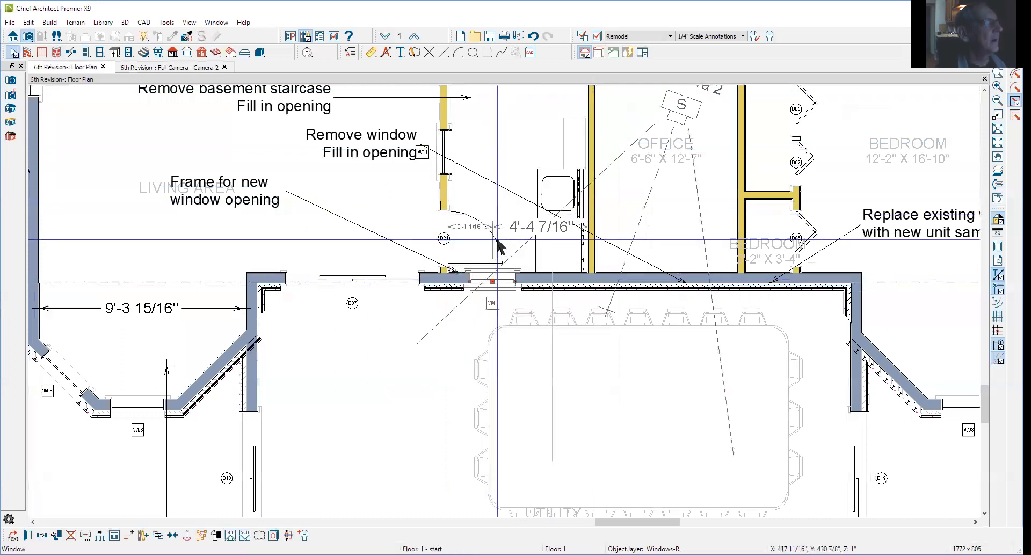
click(443, 141)
key(Delete)
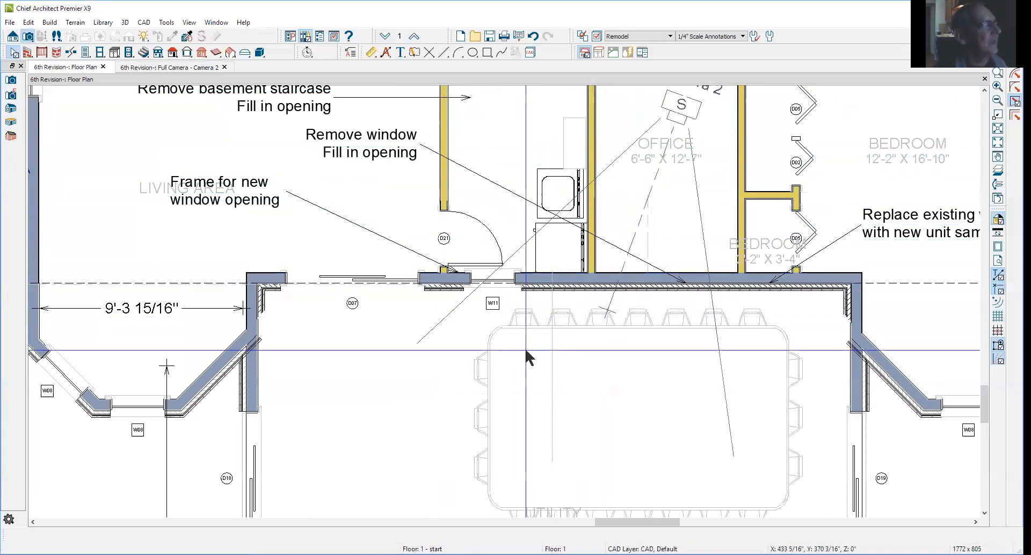
Copy window W11 onto the office section of the rebuilt wall, center it in the office, and check it in the camera view
right_click(500, 276)
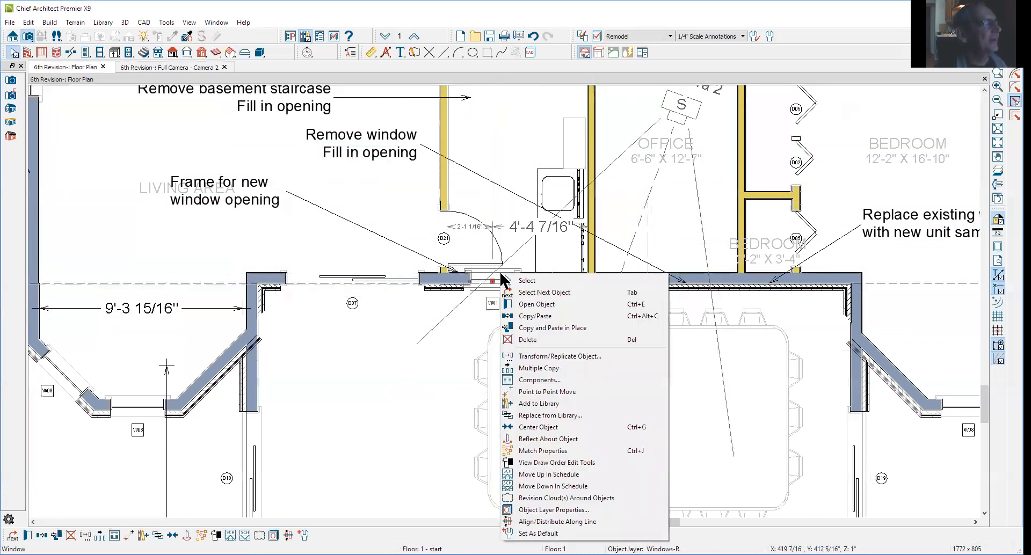
click(569, 316)
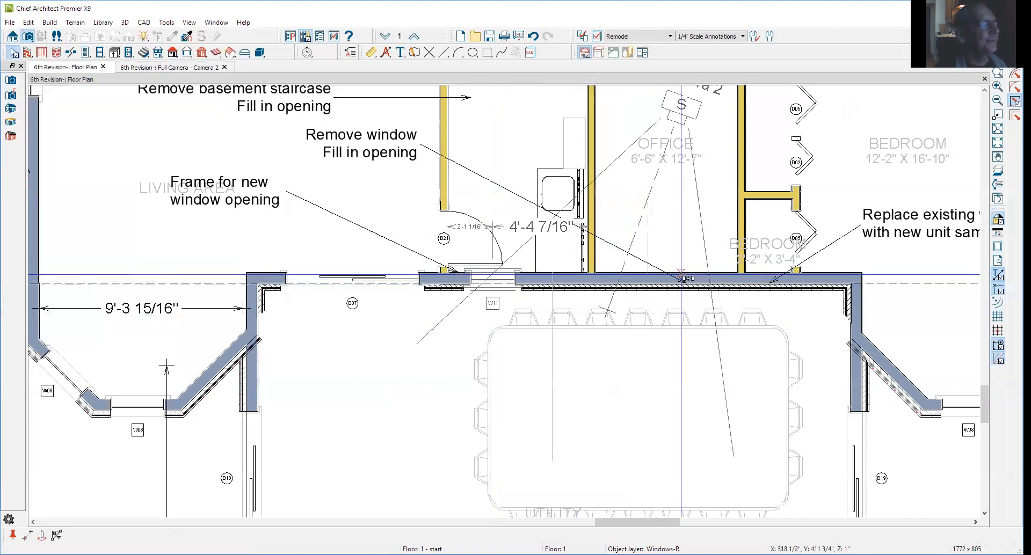
click(682, 278)
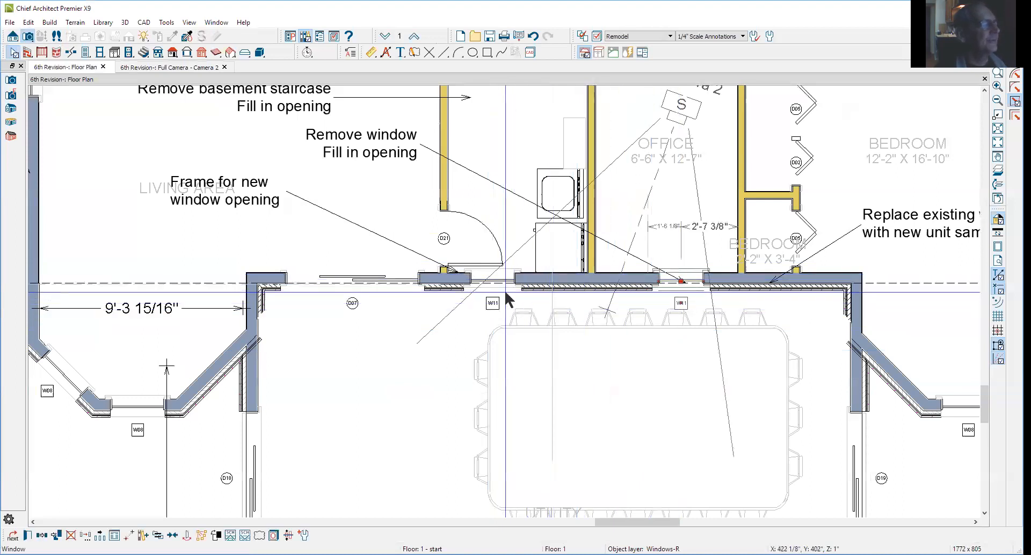
click(172, 535)
click(571, 284)
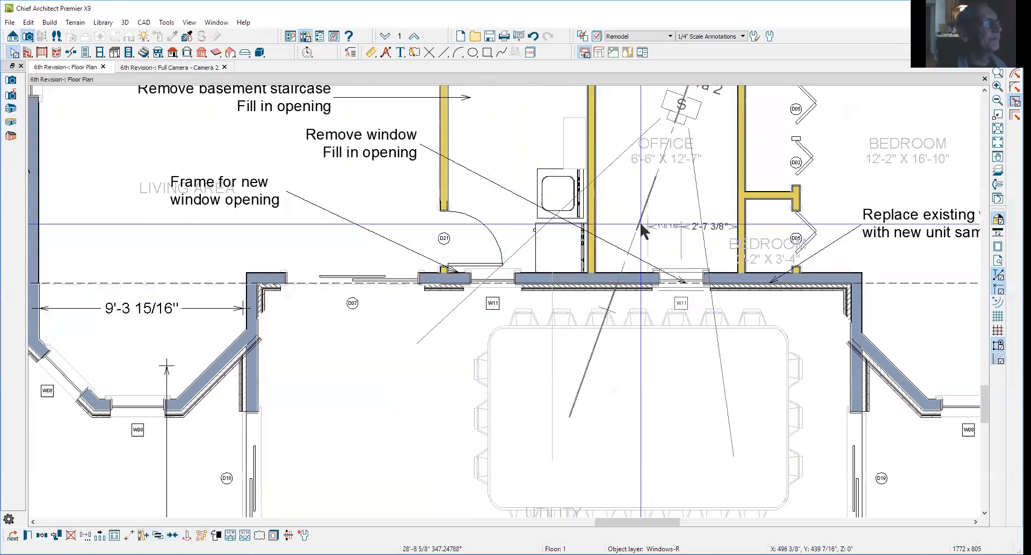
click(675, 249)
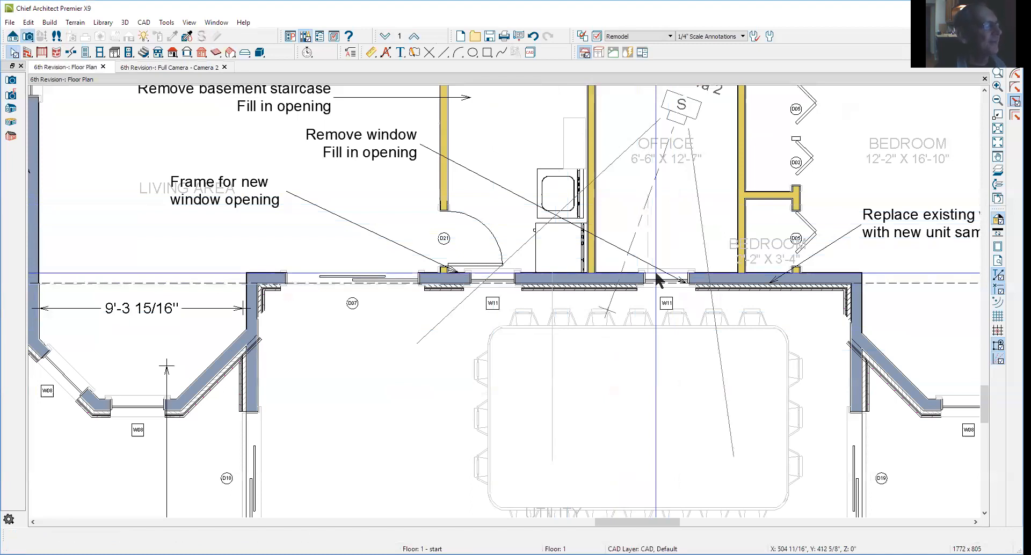
key(ctrl+Tab)
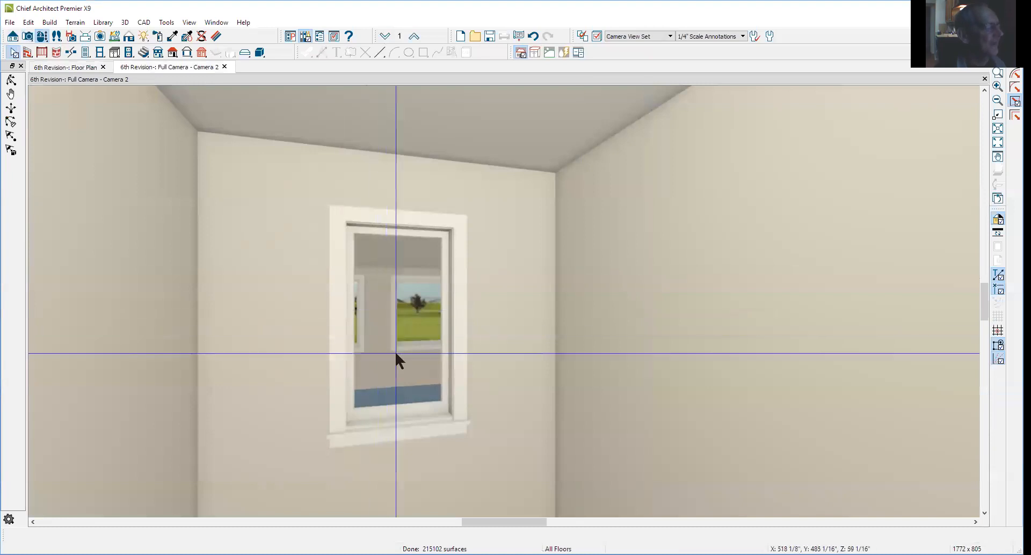
click(985, 79)
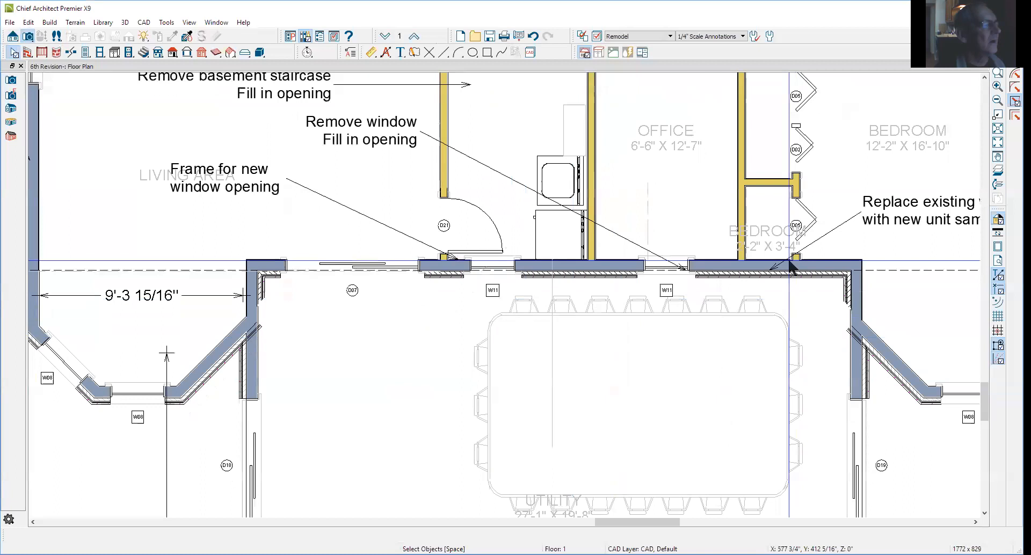
Create a full camera view from inside the utility room toward the wall with the sliding door and two windows
scroll(814, 198, down, 3)
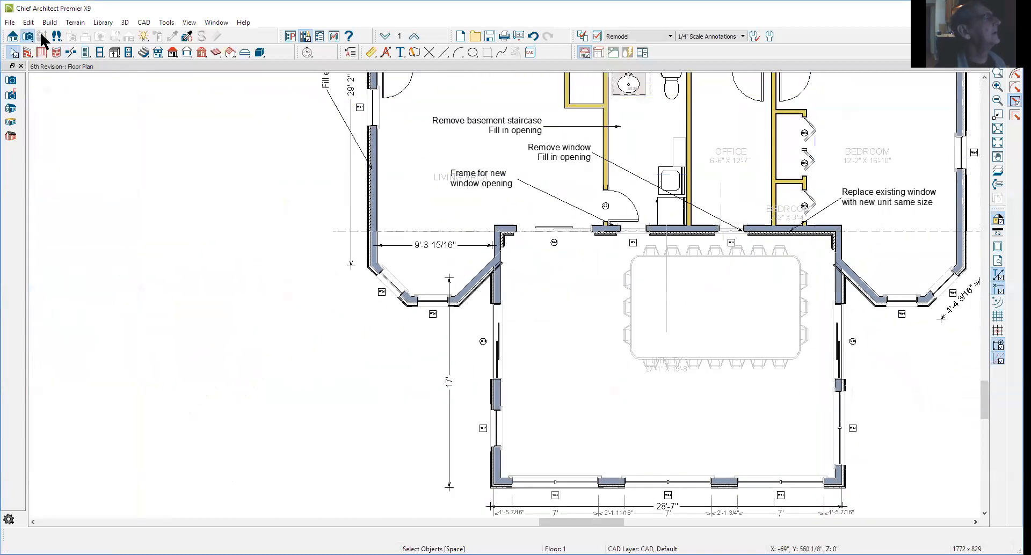
click(28, 38)
drag(535, 457, 709, 181)
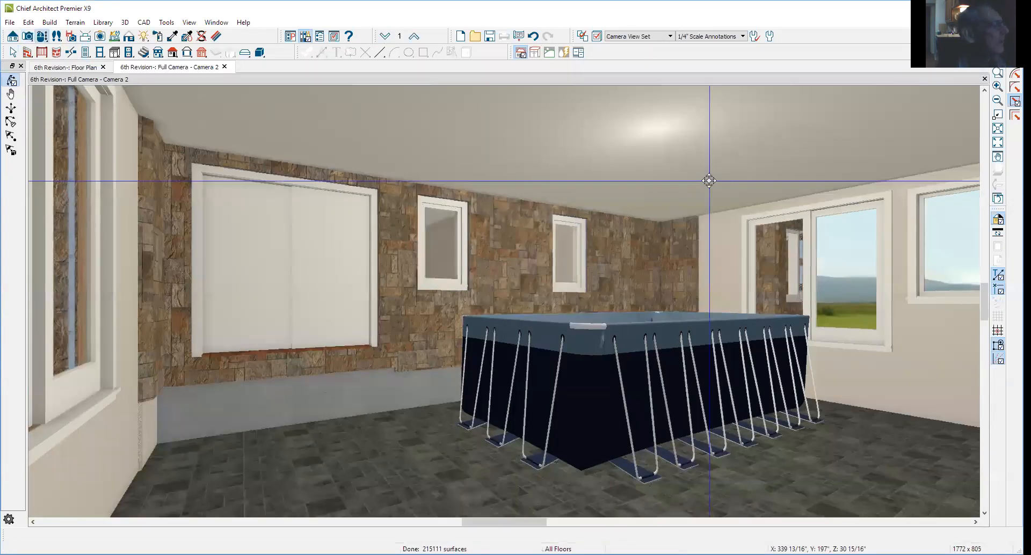
Review the size settings of the sliding door and the above-ground pool without changing them, and close the camera view
key(space)
click(320, 304)
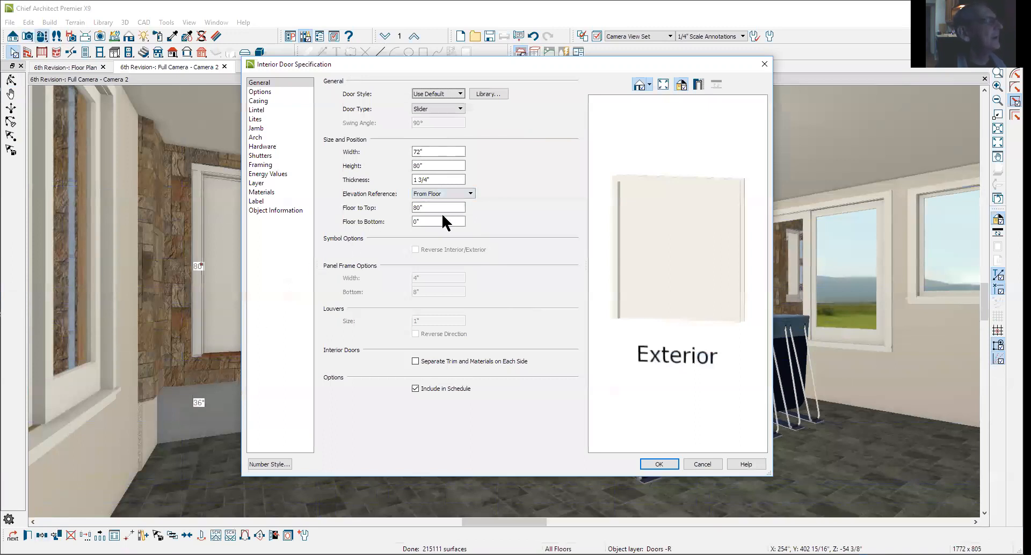
click(702, 466)
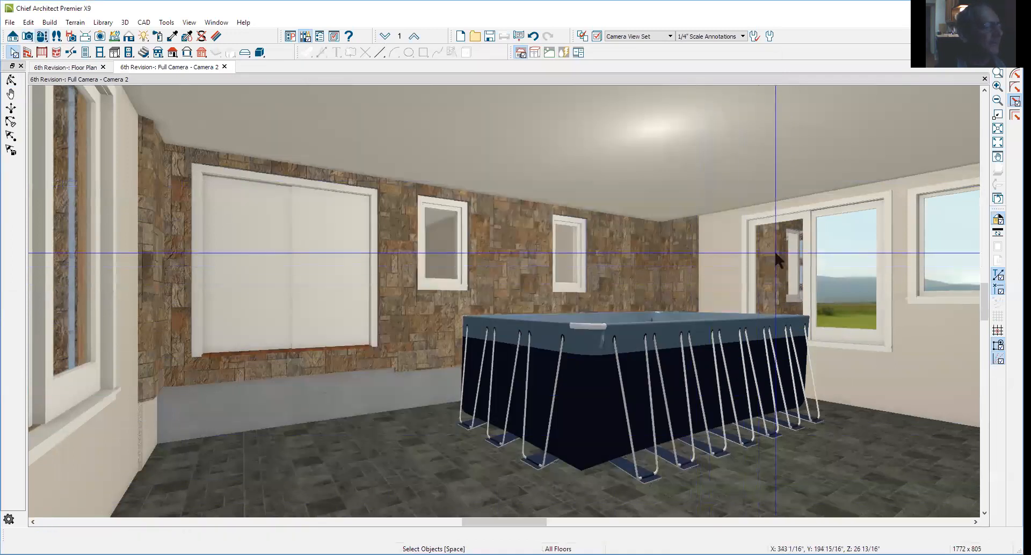
click(661, 338)
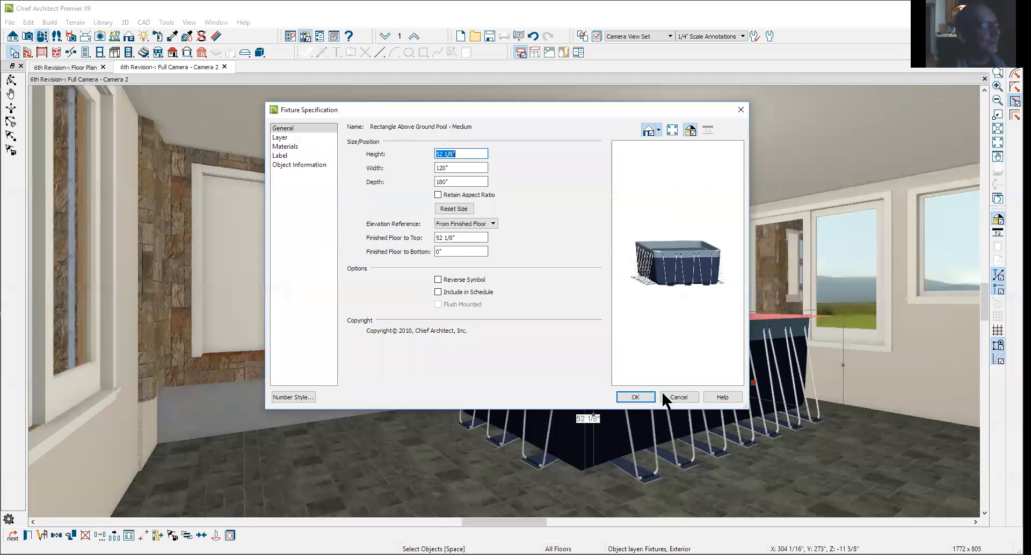
click(674, 397)
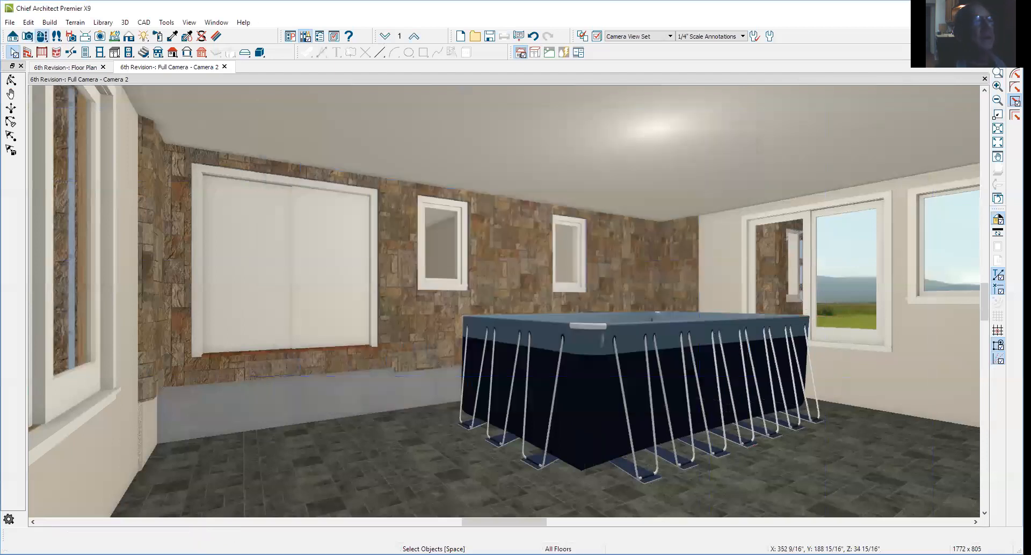
click(984, 79)
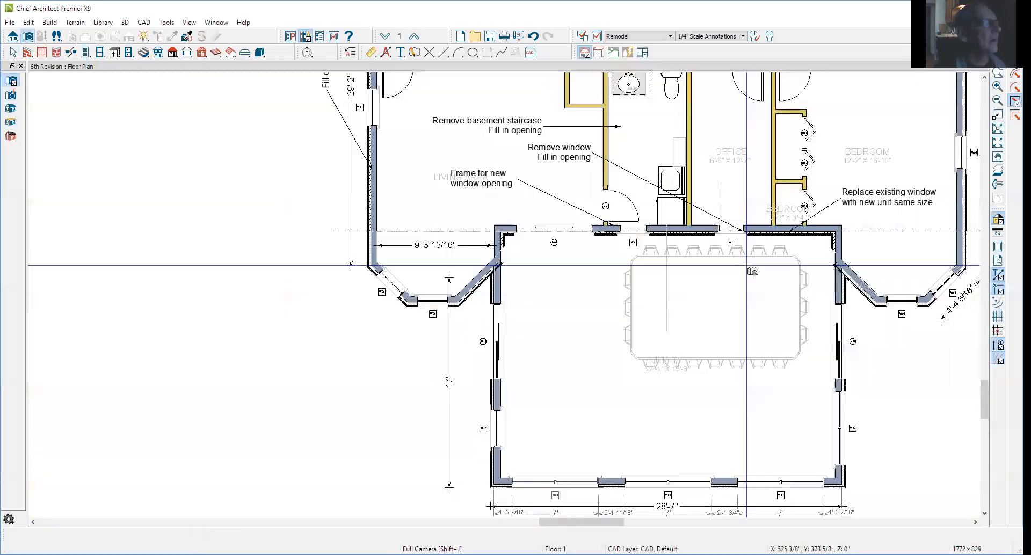
Review the General and Structure settings of the living area in Room Specification, and cancel without changes
key(space)
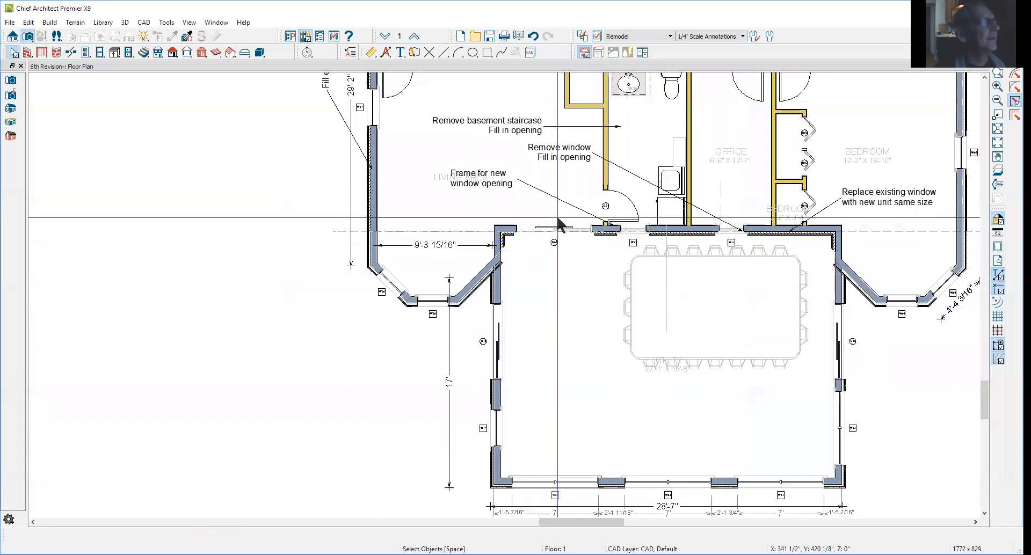
right_click(535, 215)
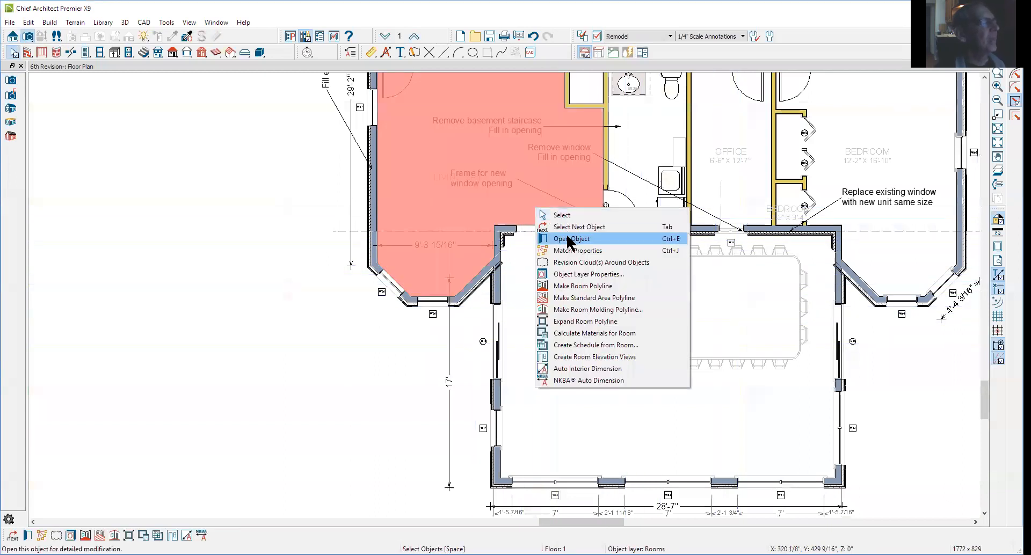
click(568, 240)
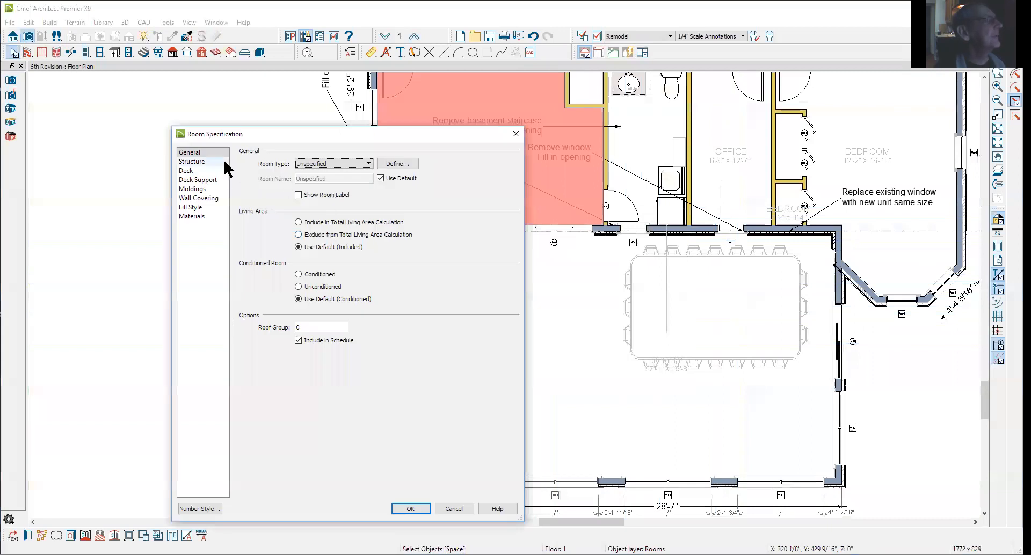
click(209, 152)
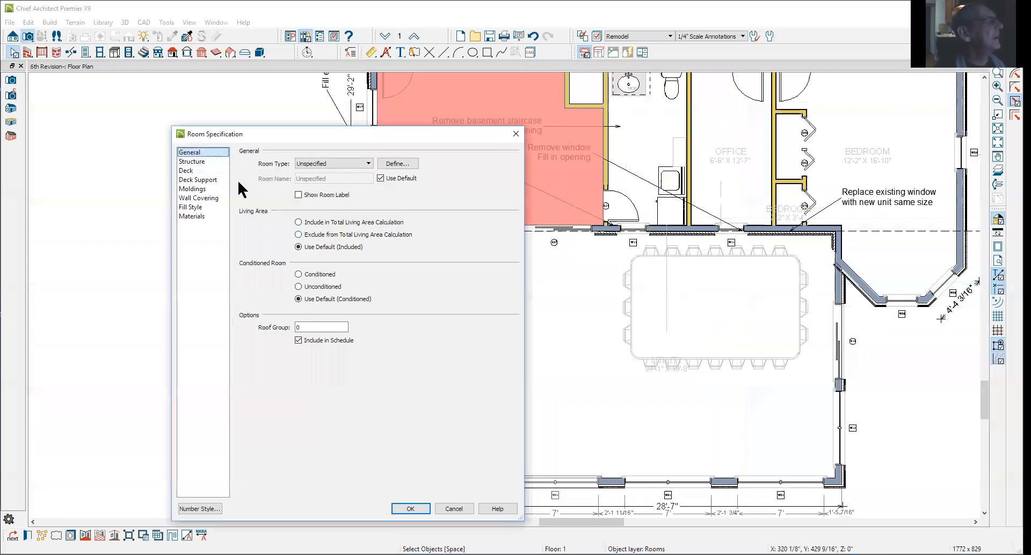
click(212, 161)
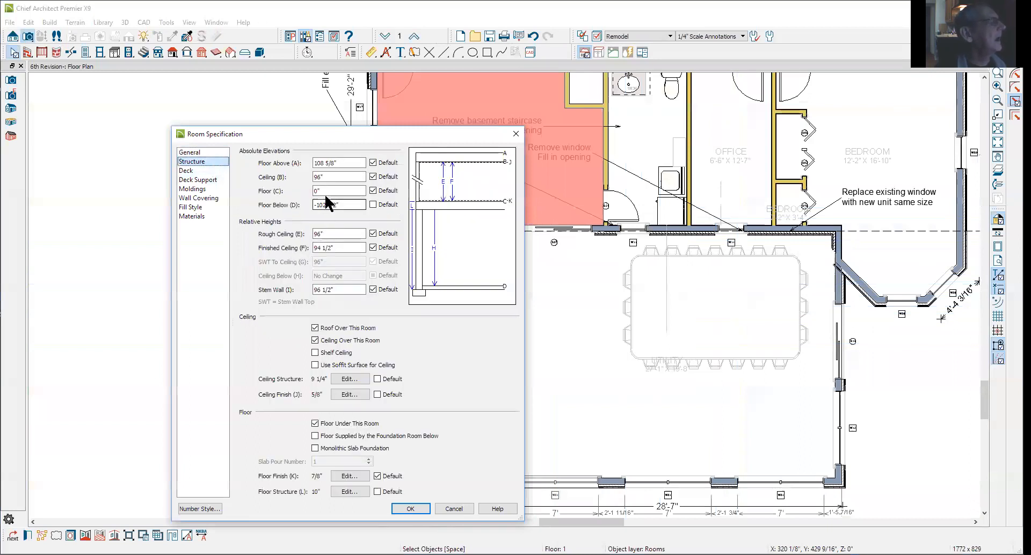
click(454, 510)
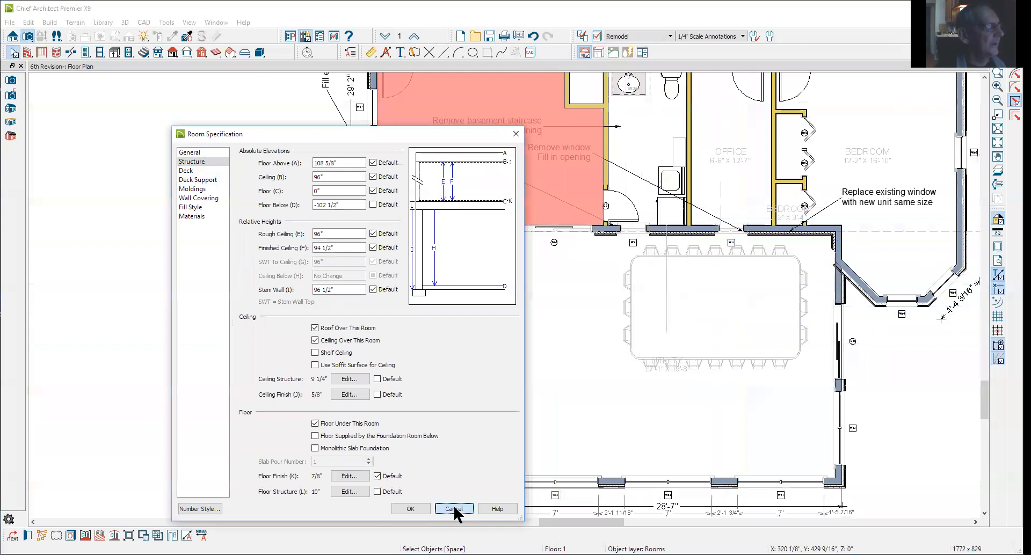
Set the utility room's absolute floor elevation (D) to 0 in the Structure settings of Room Specification
right_click(593, 323)
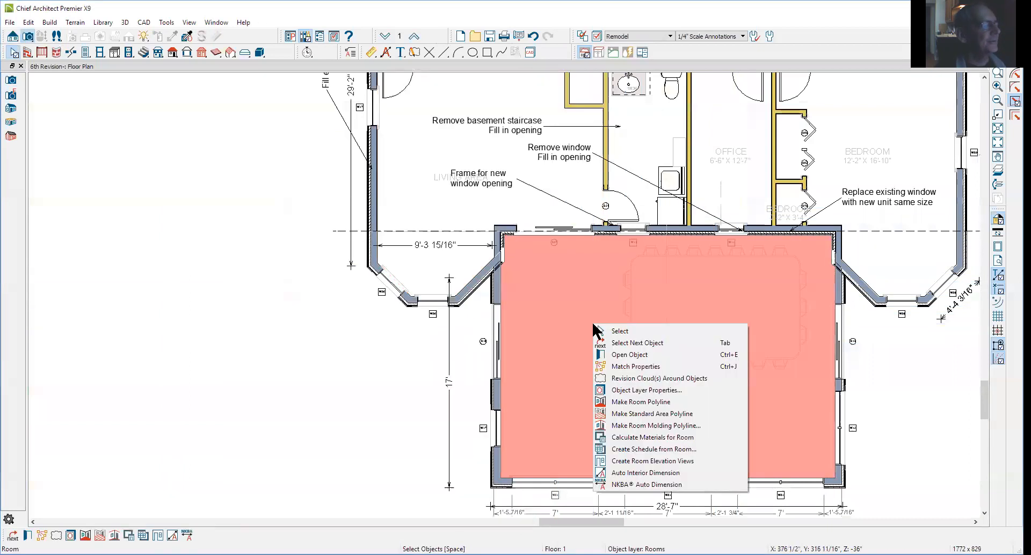
click(626, 355)
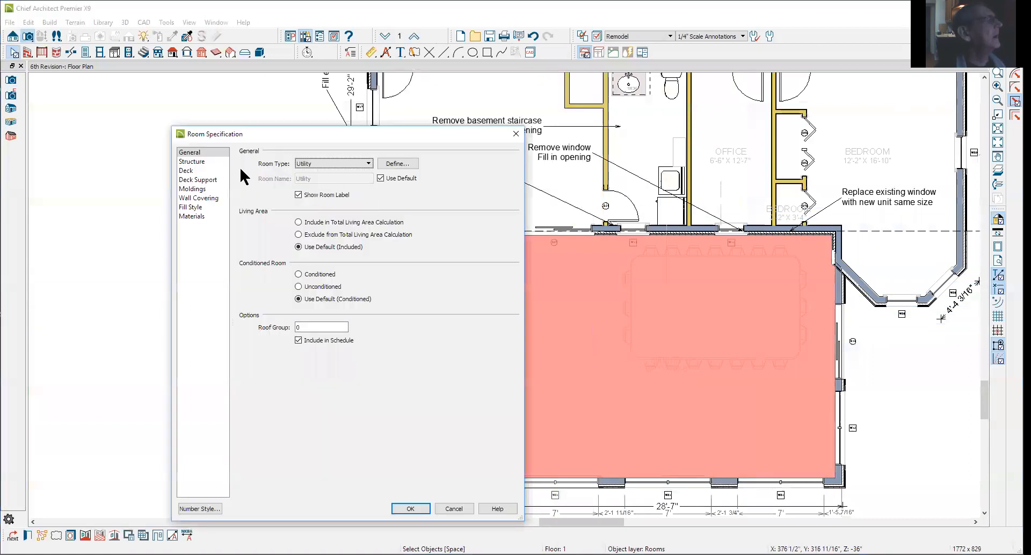
click(213, 161)
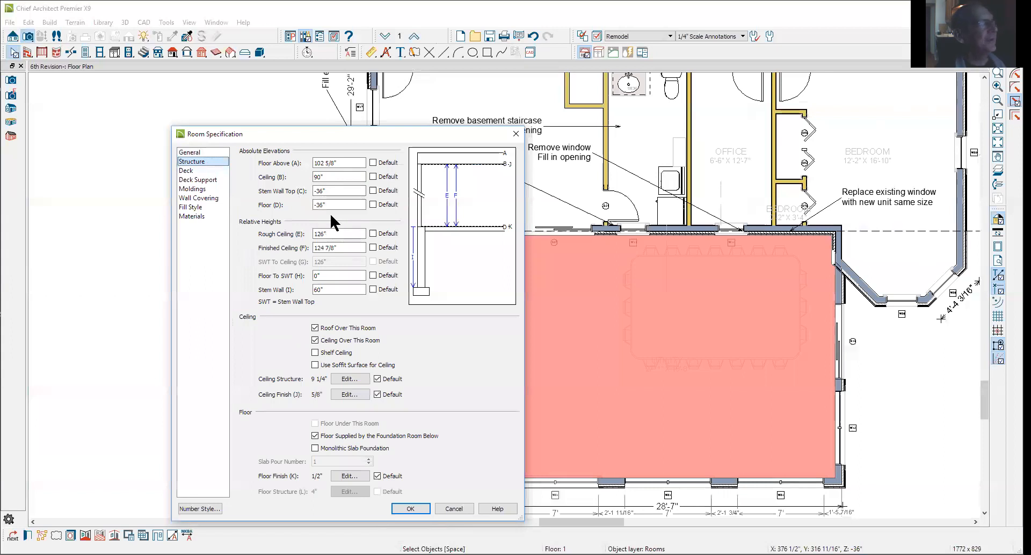
click(373, 204)
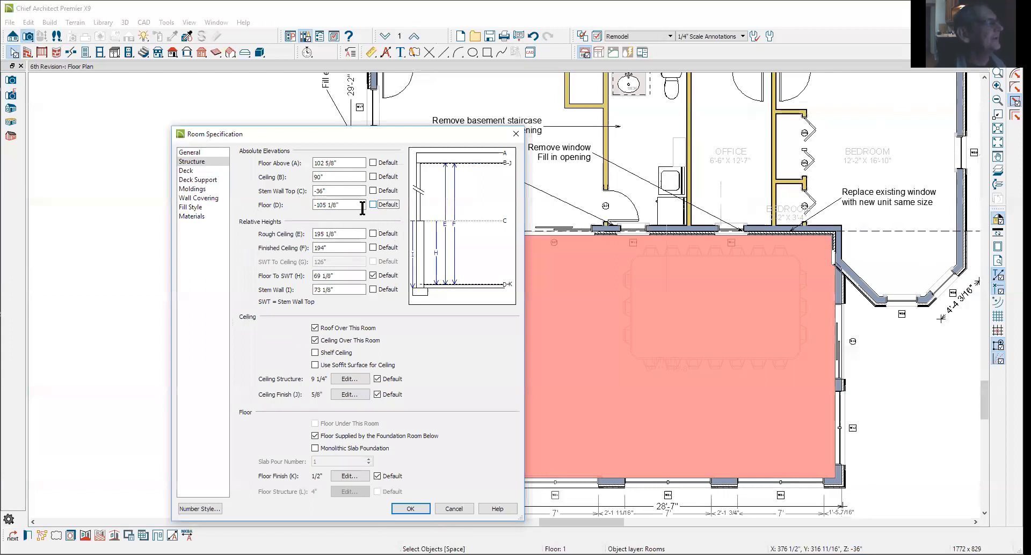
drag(358, 206, 223, 211)
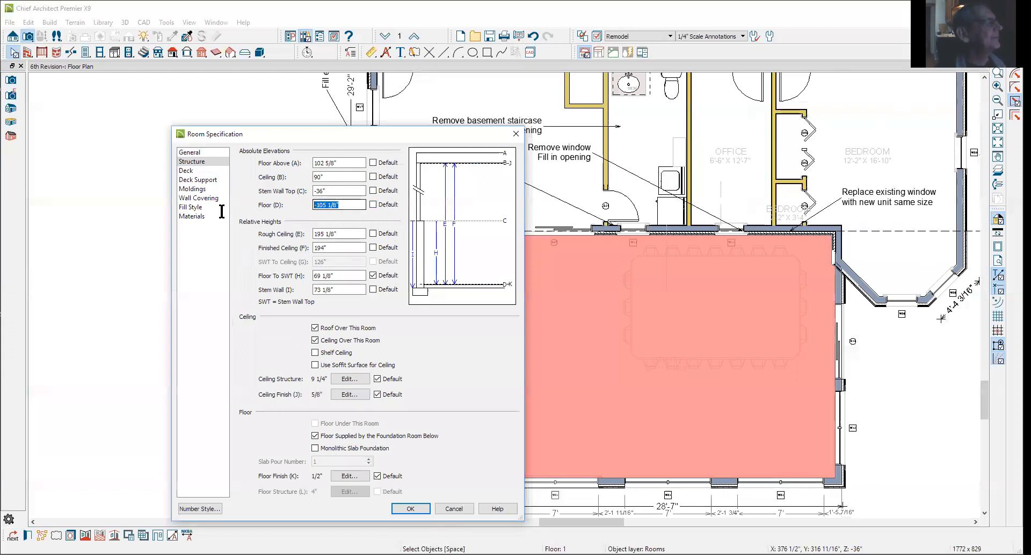
text(0)
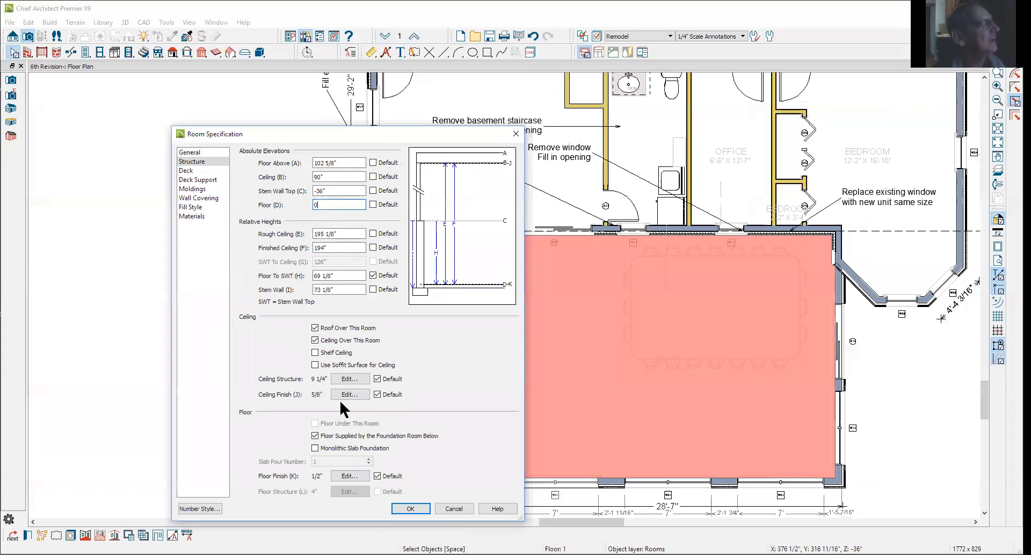
click(415, 514)
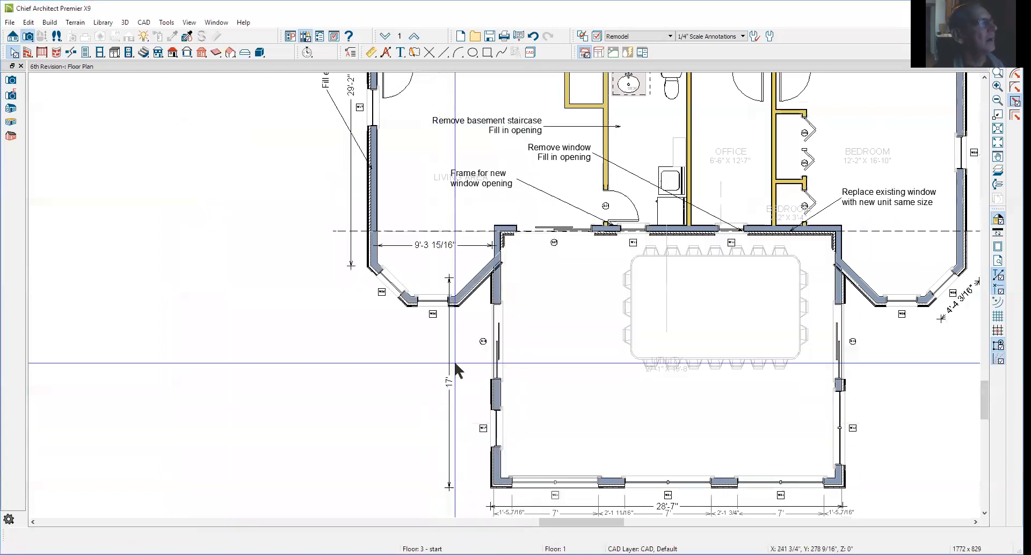
Create a full camera view inside the utility room facing the sliding door and two windows, and adjust its angle
click(28, 38)
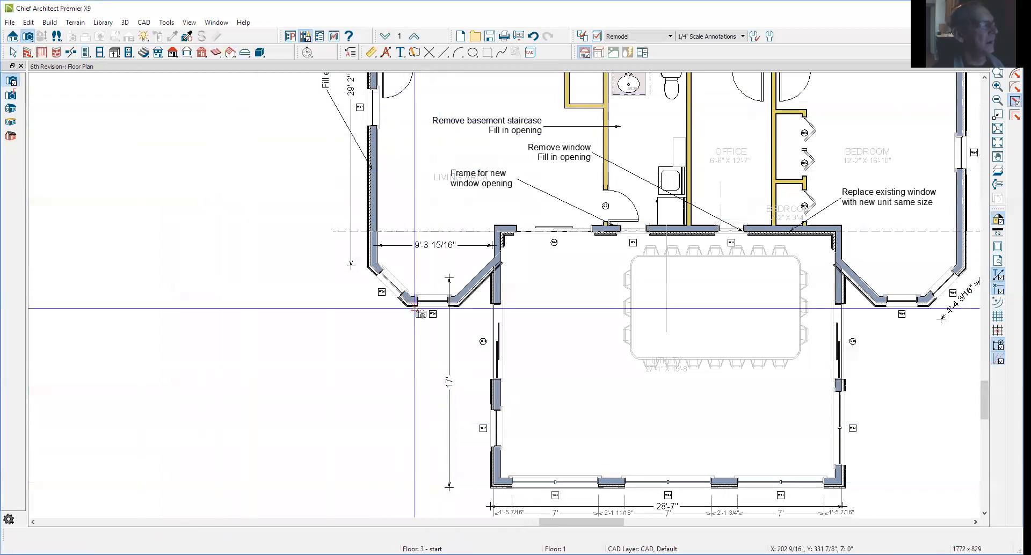
drag(611, 467, 576, 250)
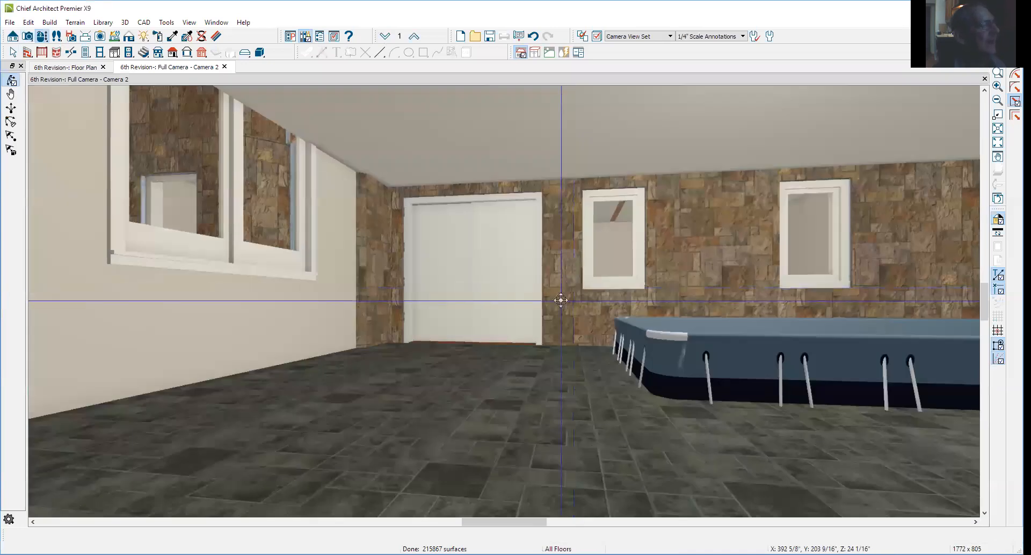
drag(561, 300, 566, 312)
Check the above-ground pool's size and floor offset without changing them, inspect the room in 3D, and close the camera view
key(space)
click(785, 411)
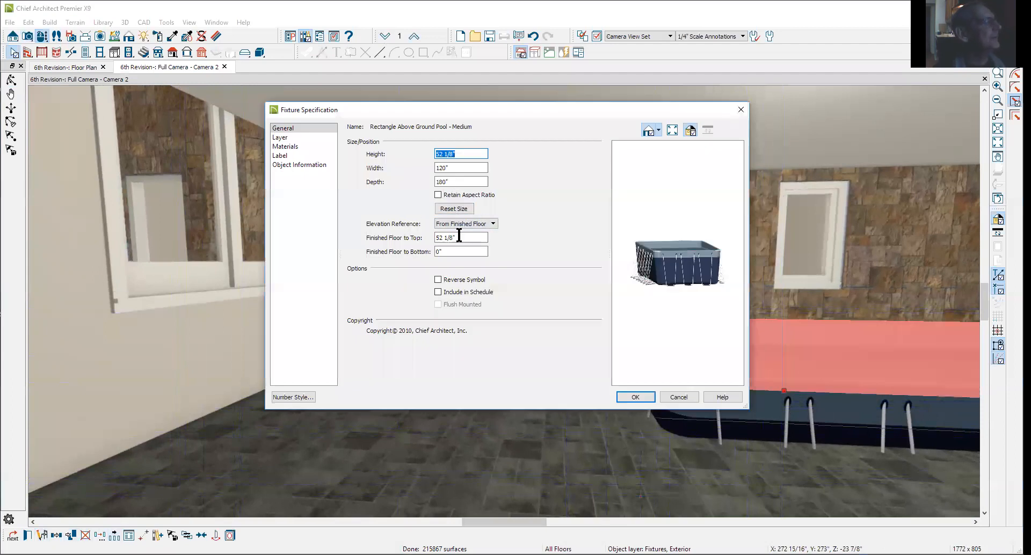
click(454, 251)
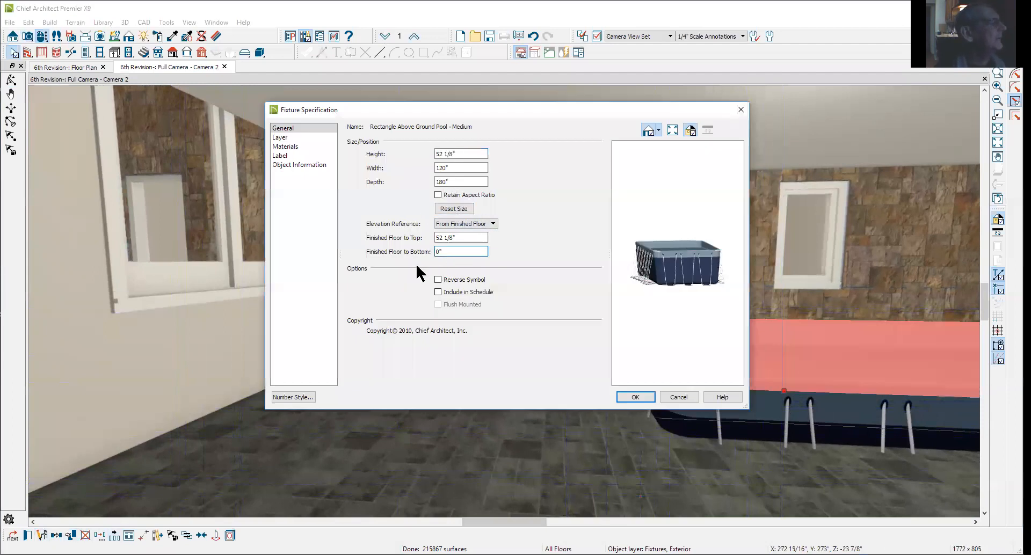
click(682, 400)
scroll(581, 201, up, 3)
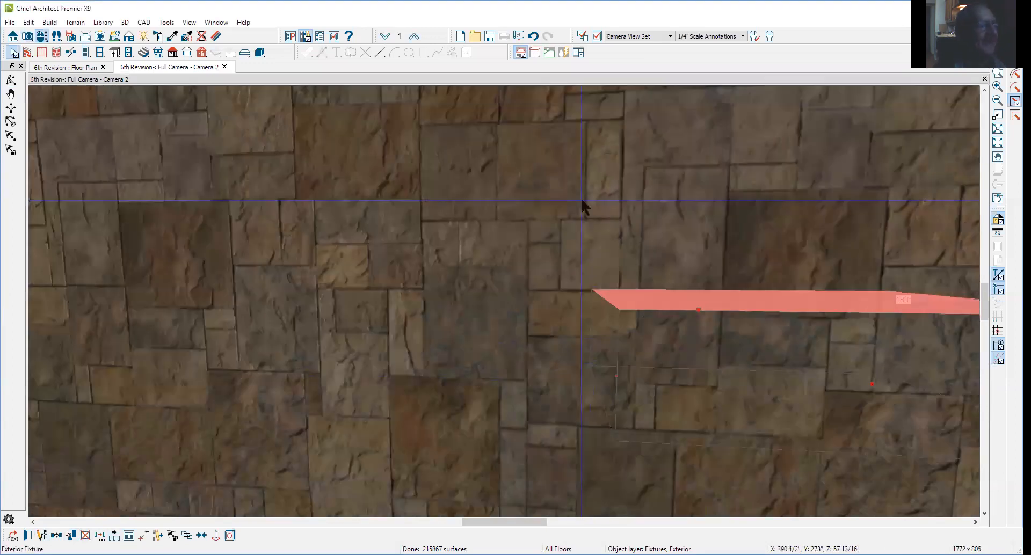
scroll(588, 202, down, 3)
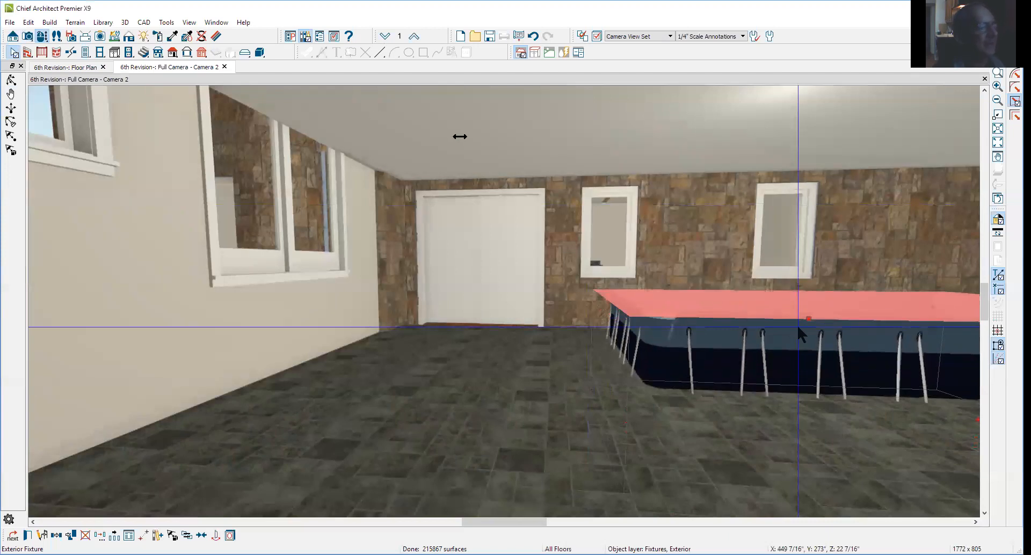
key(Escape)
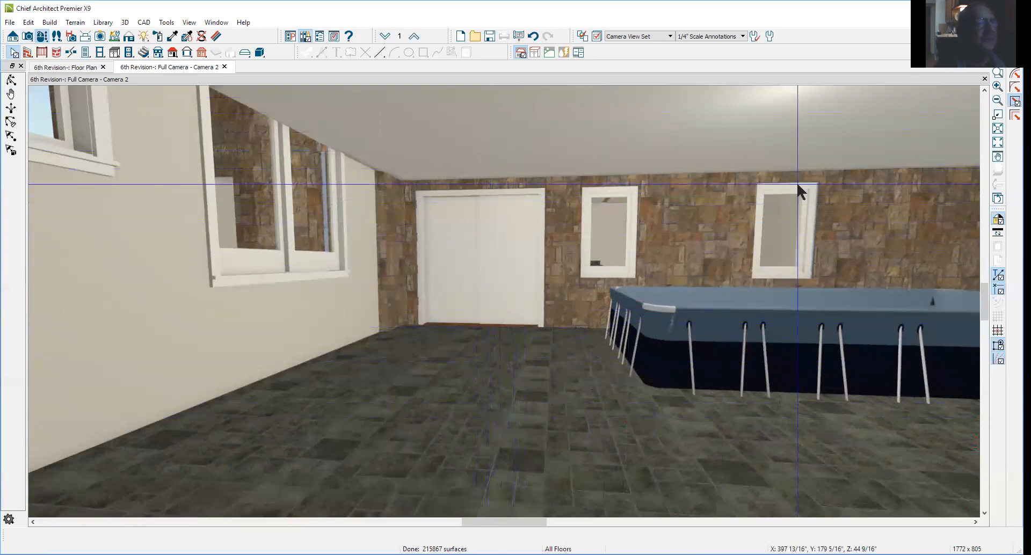
click(985, 79)
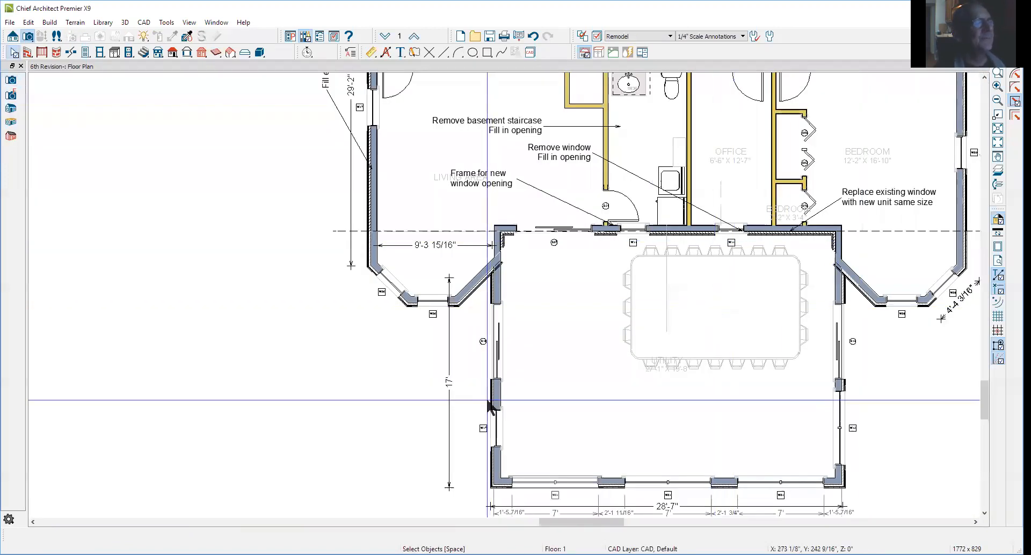
Review the first floor, foundation, second floor and attic plans, and return to the second floor
scroll(483, 397, down, 2)
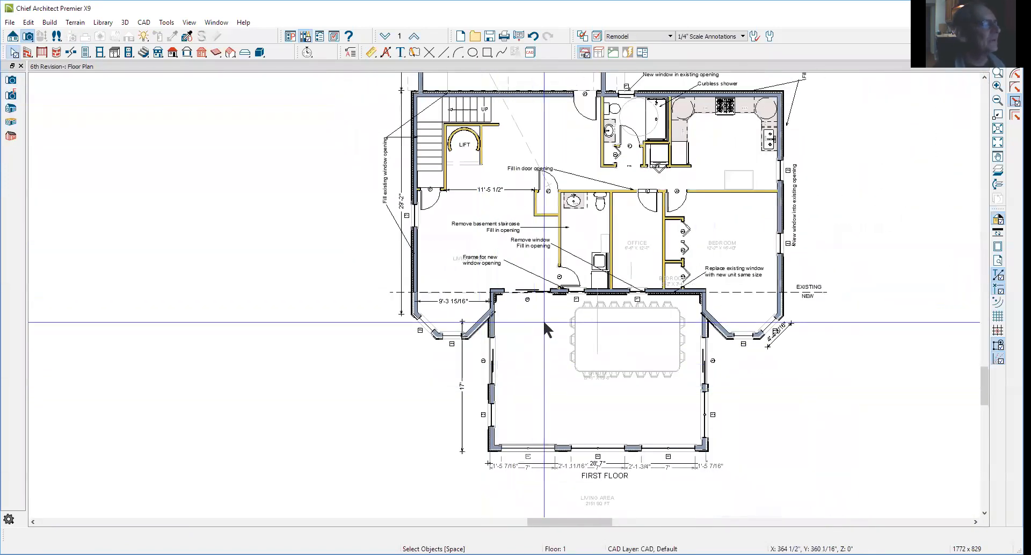
scroll(544, 322, up, 2)
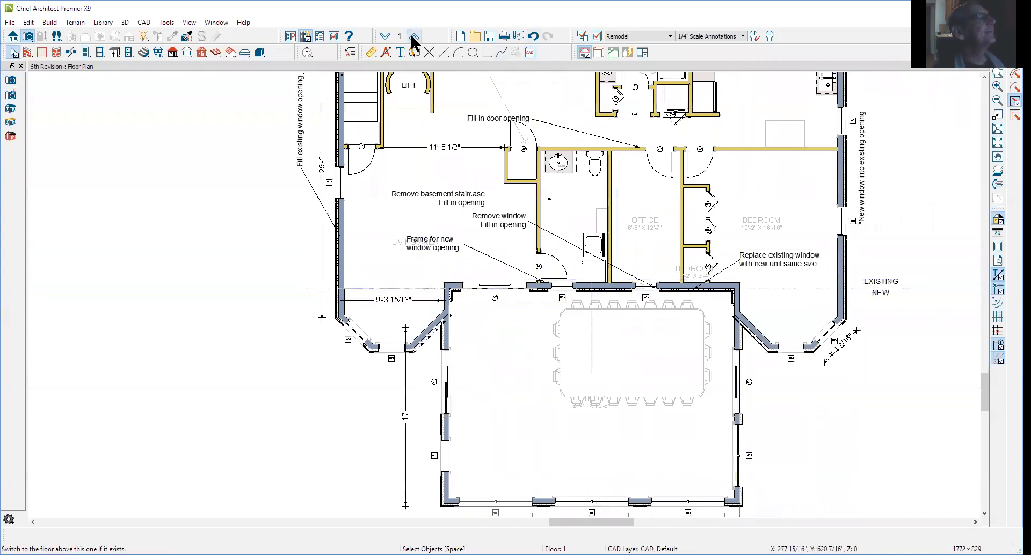
click(387, 37)
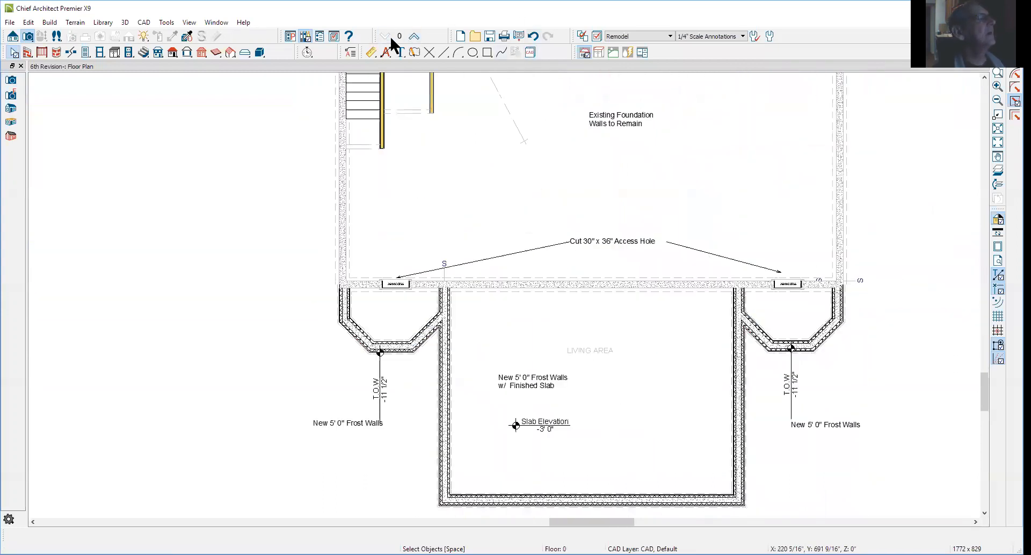
click(418, 32)
click(418, 32)
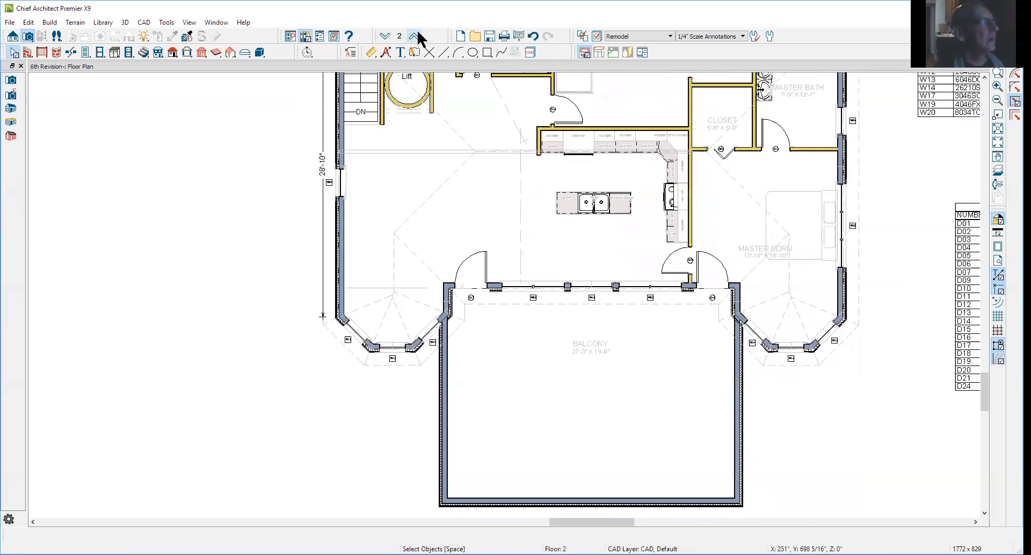
click(417, 31)
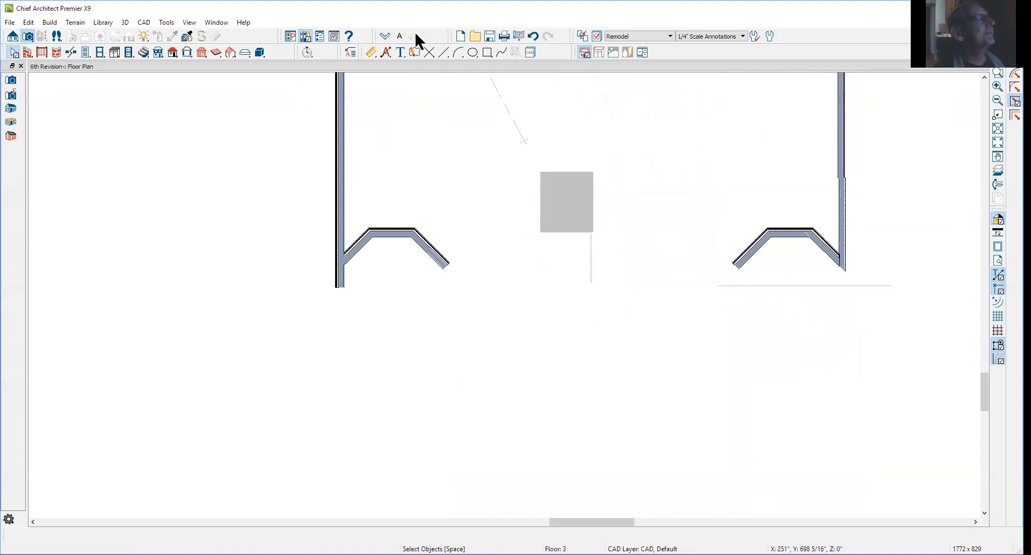
click(385, 36)
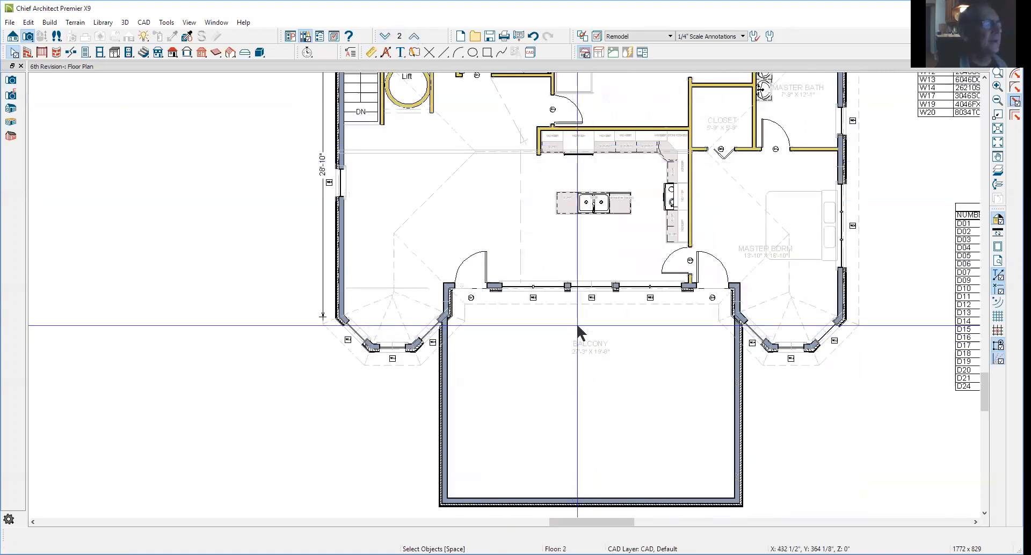
Examine the second-floor plan around the balcony, bay windows, kitchen, bedrooms, baths and staircase
scroll(577, 326, down, 2)
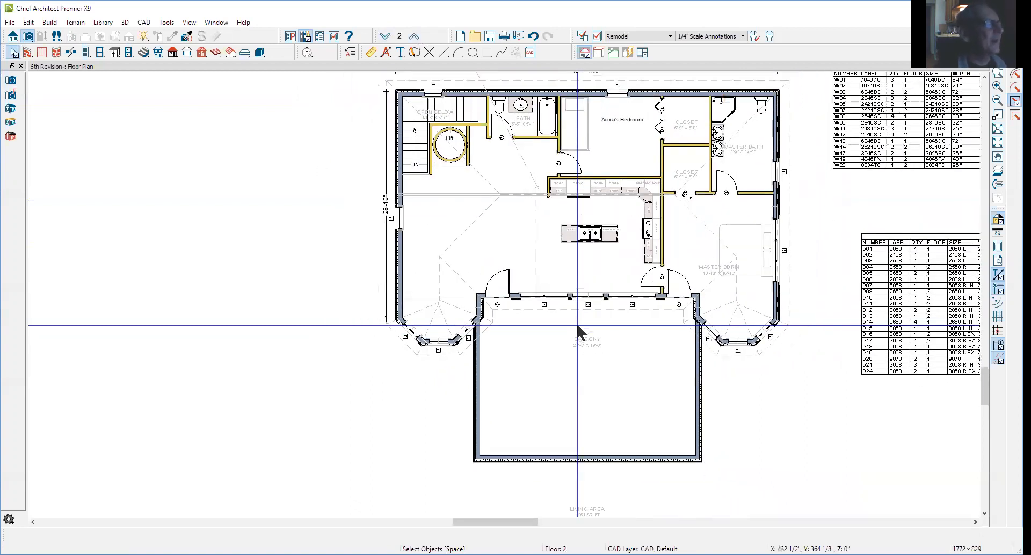
scroll(431, 324, up, 1)
scroll(444, 297, up, 3)
scroll(428, 281, down, 1)
scroll(427, 283, down, 4)
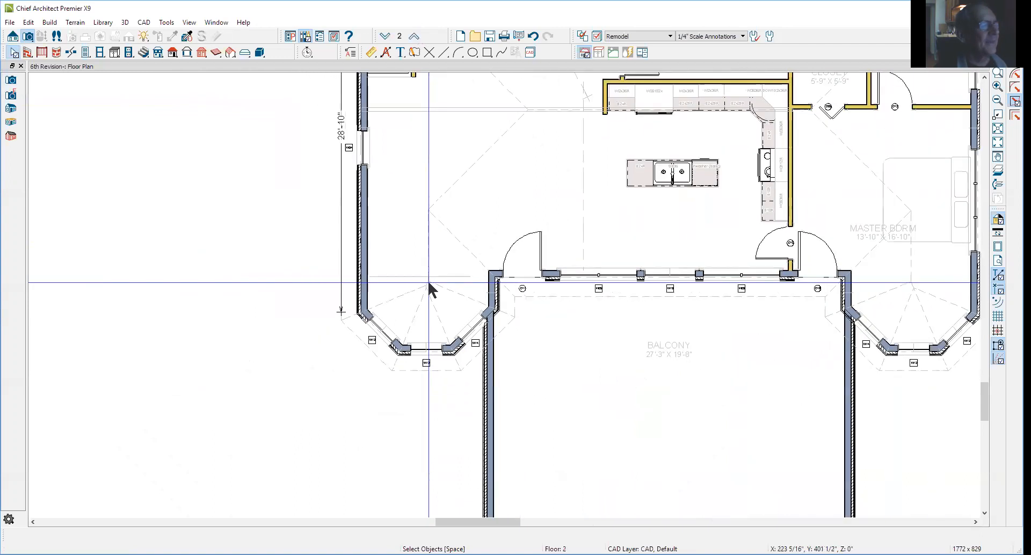
scroll(429, 290, down, 1)
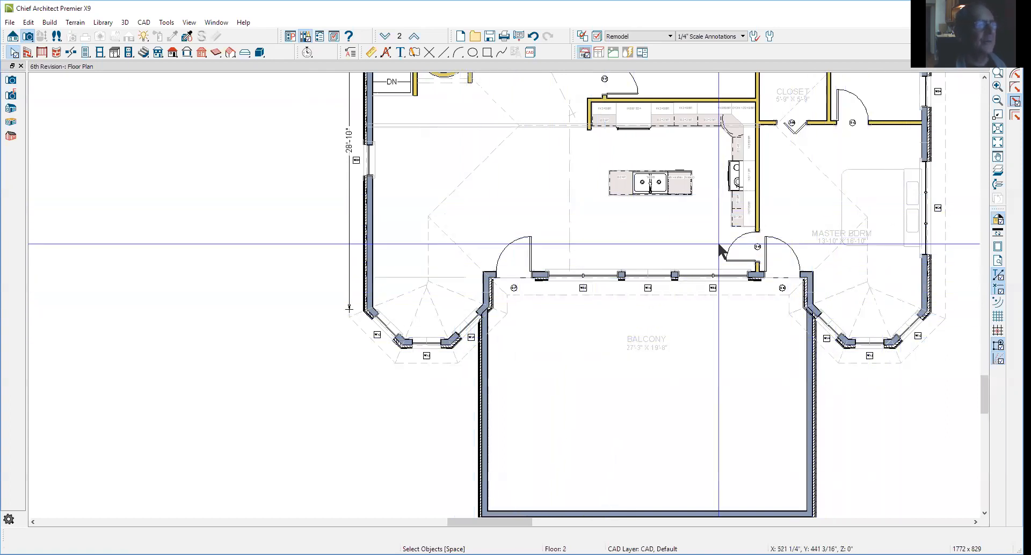
scroll(667, 268, down, 3)
scroll(681, 141, up, 3)
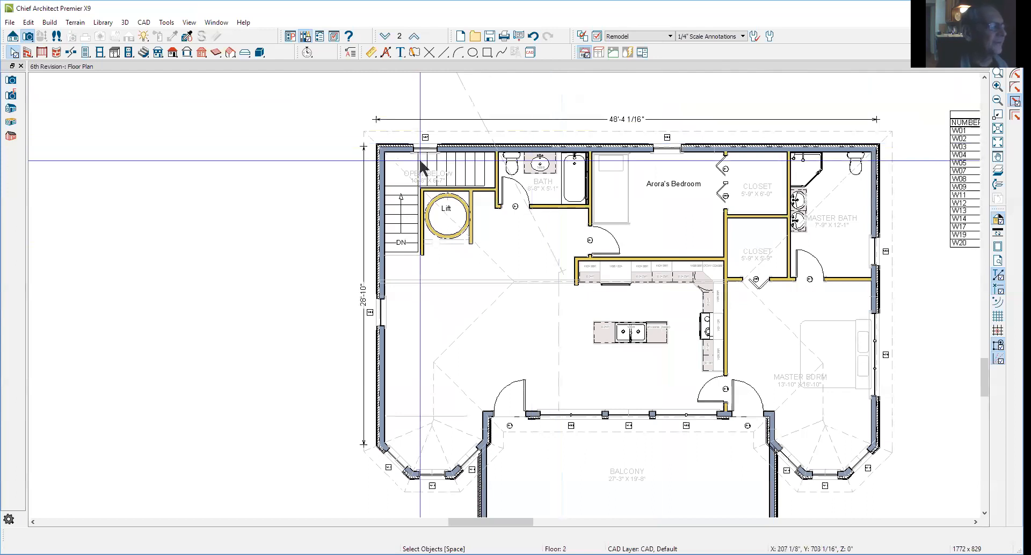
Save the changes to the 6th Revision plan file while closing it
scroll(425, 158, down, 3)
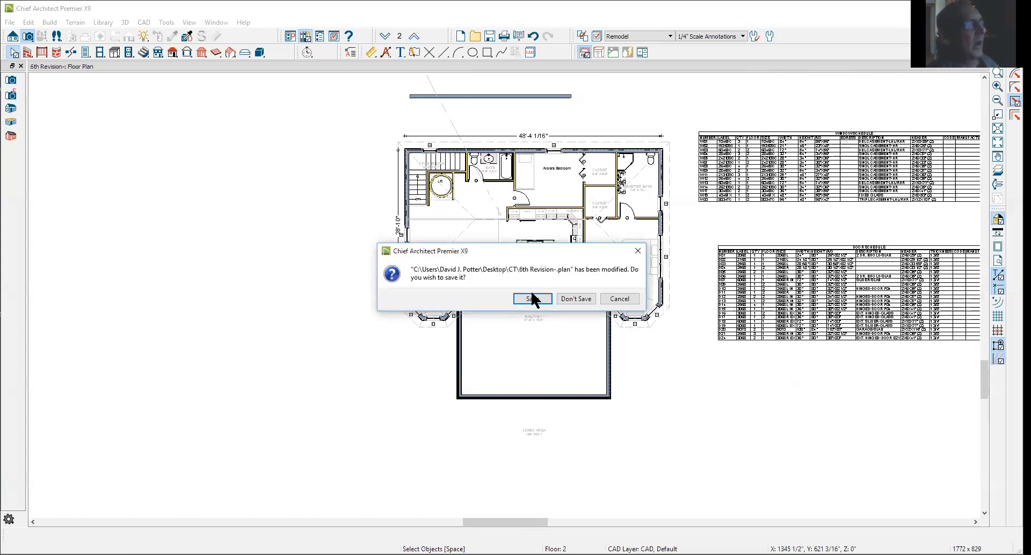
click(531, 299)
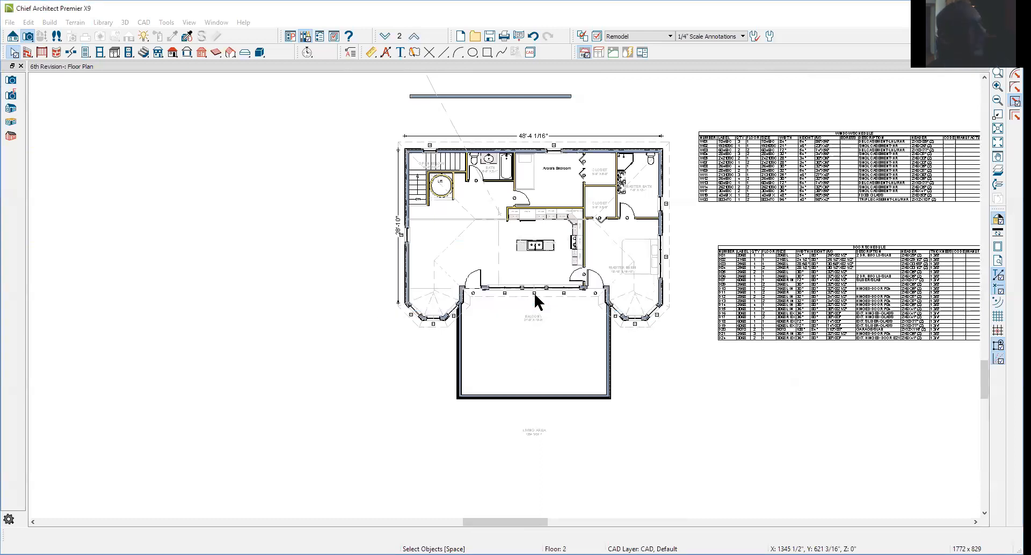